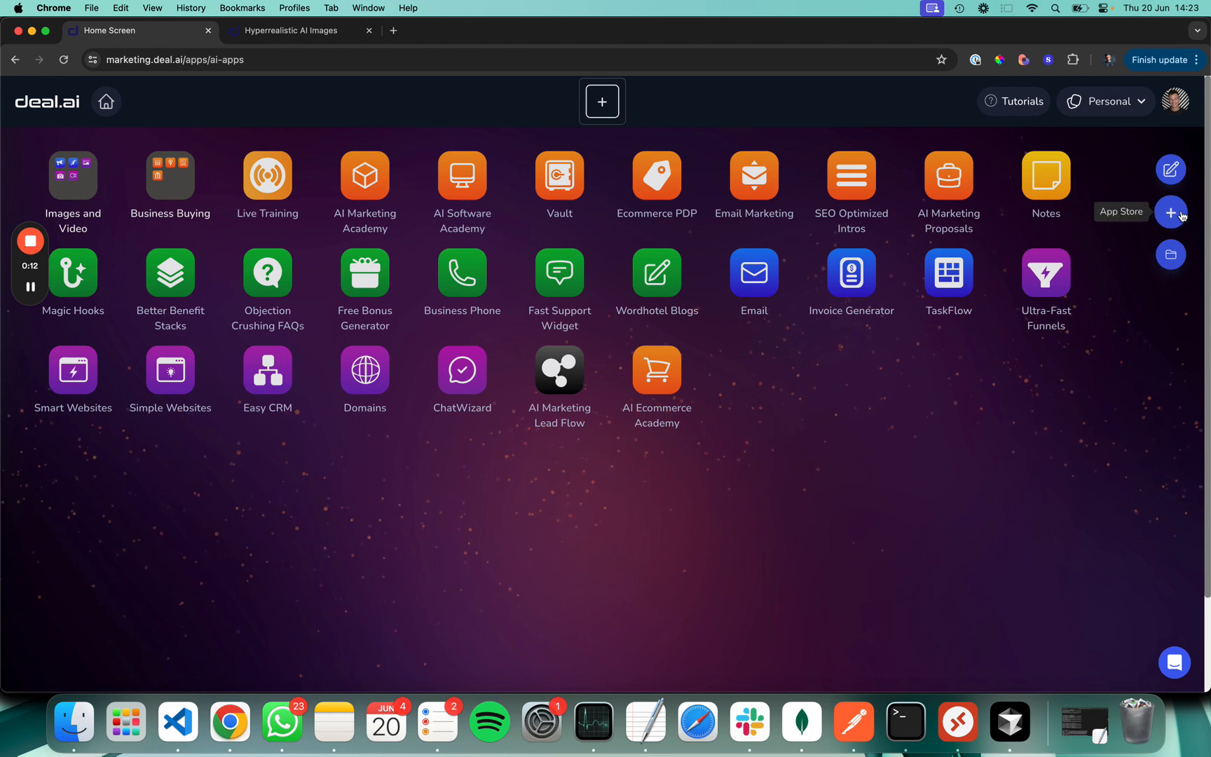
# - Find the Motion Maker app in the App Store by searching the page for "Motion", and get it
pyautogui.click(1171, 214)
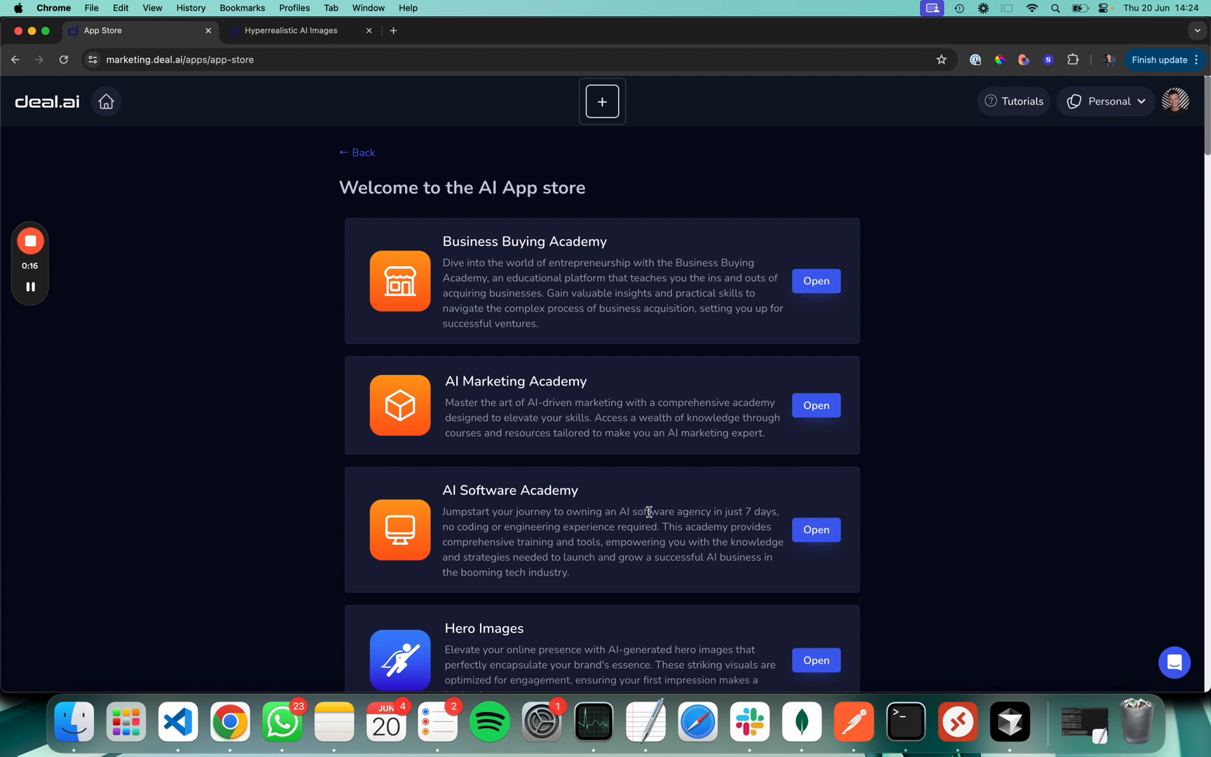
pyautogui.press('super+f')
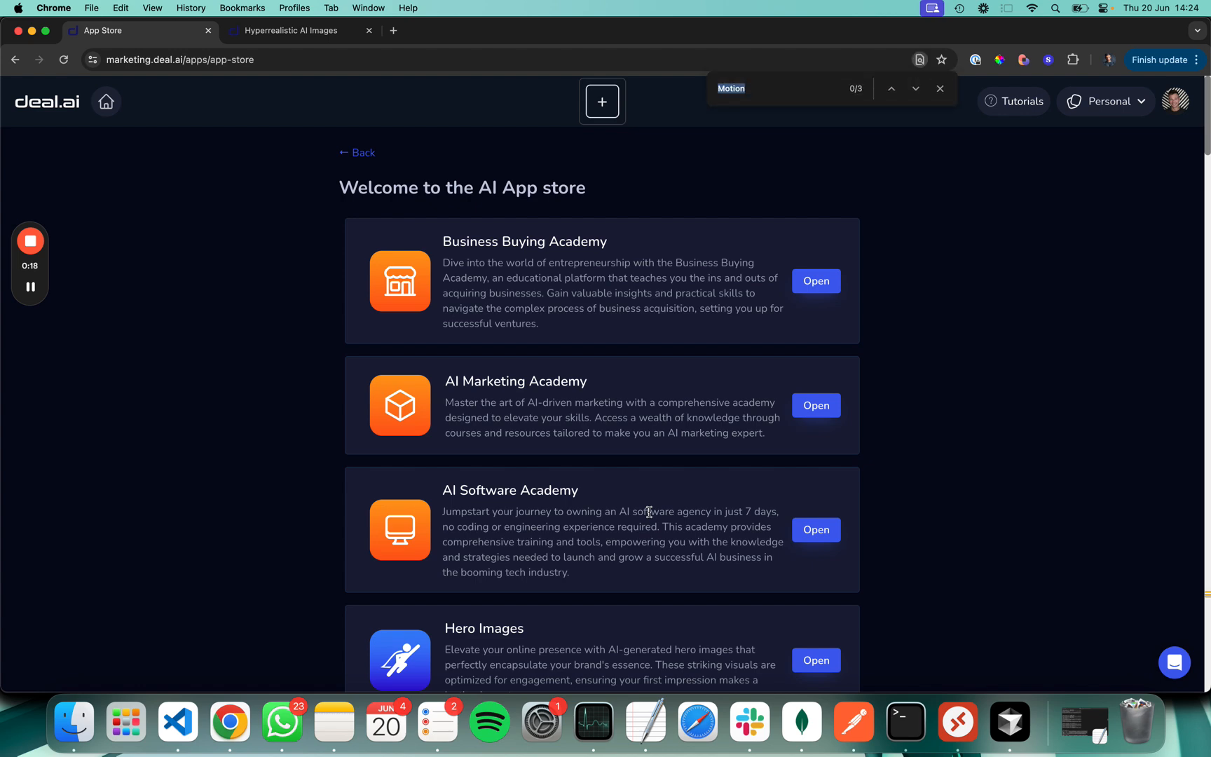
pyautogui.write('Motion')
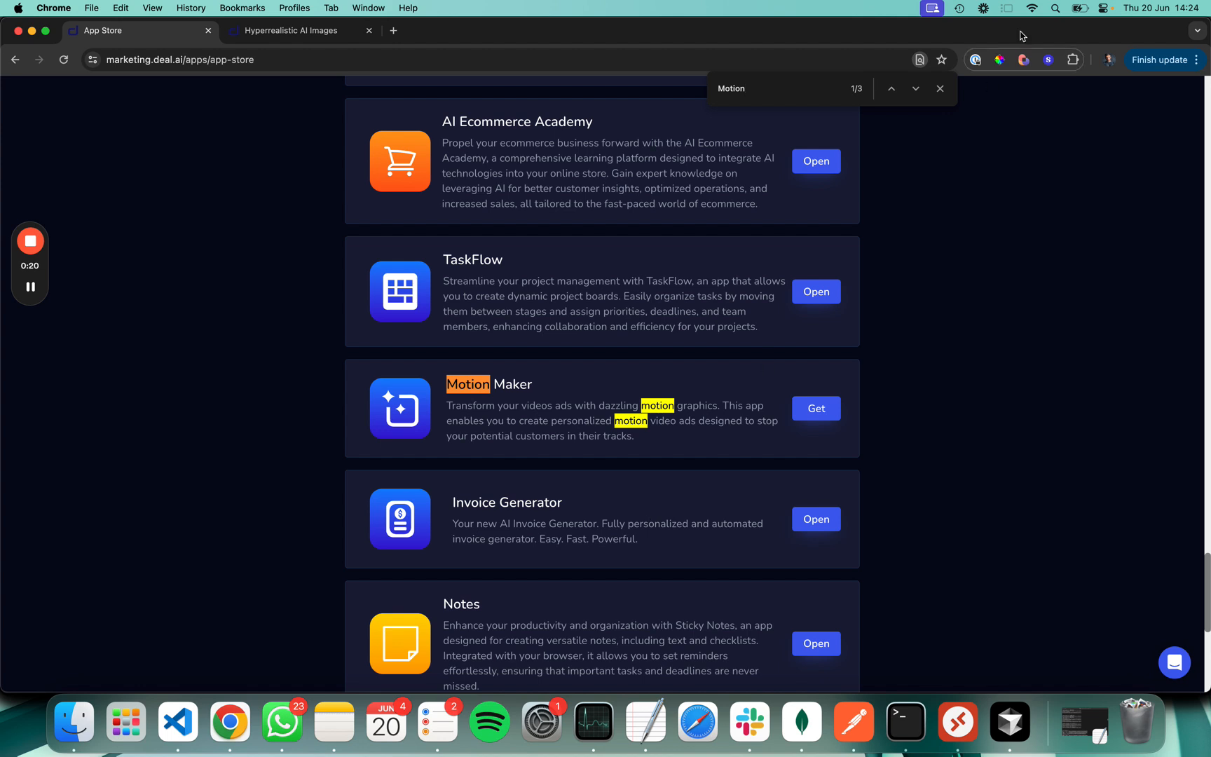
pyautogui.click(940, 88)
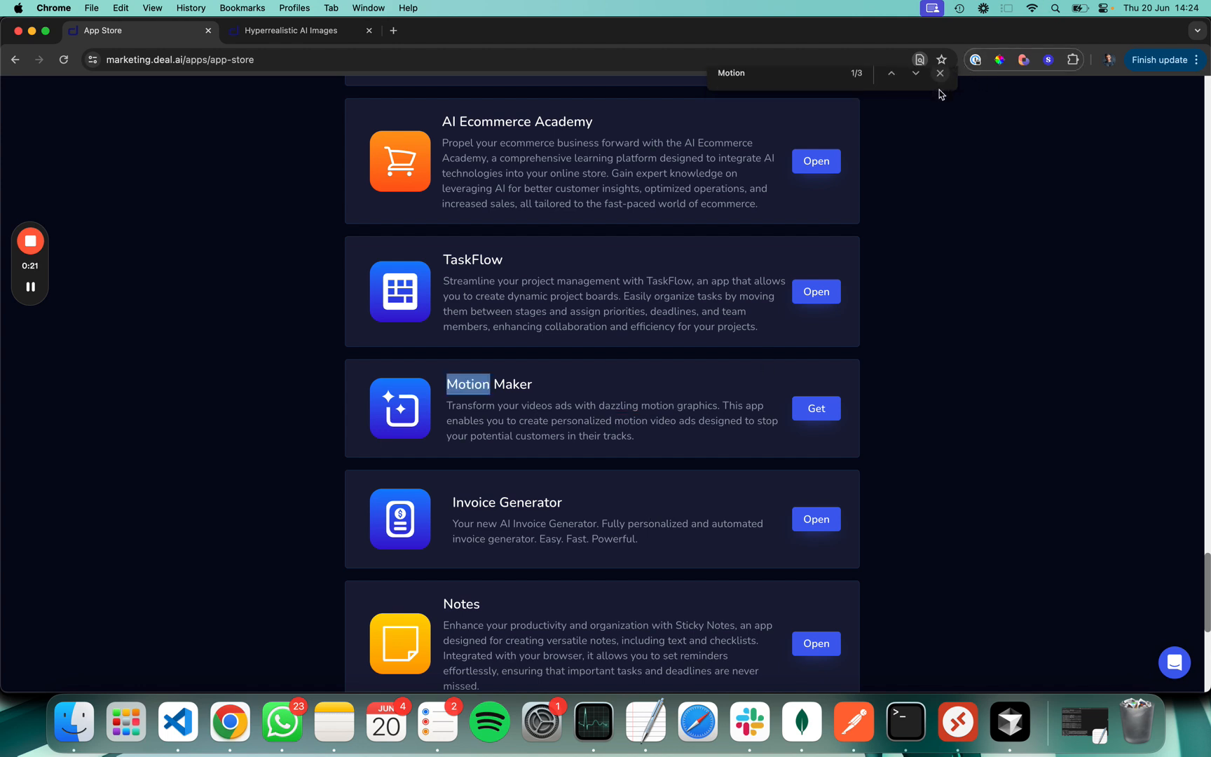
pyautogui.click(816, 416)
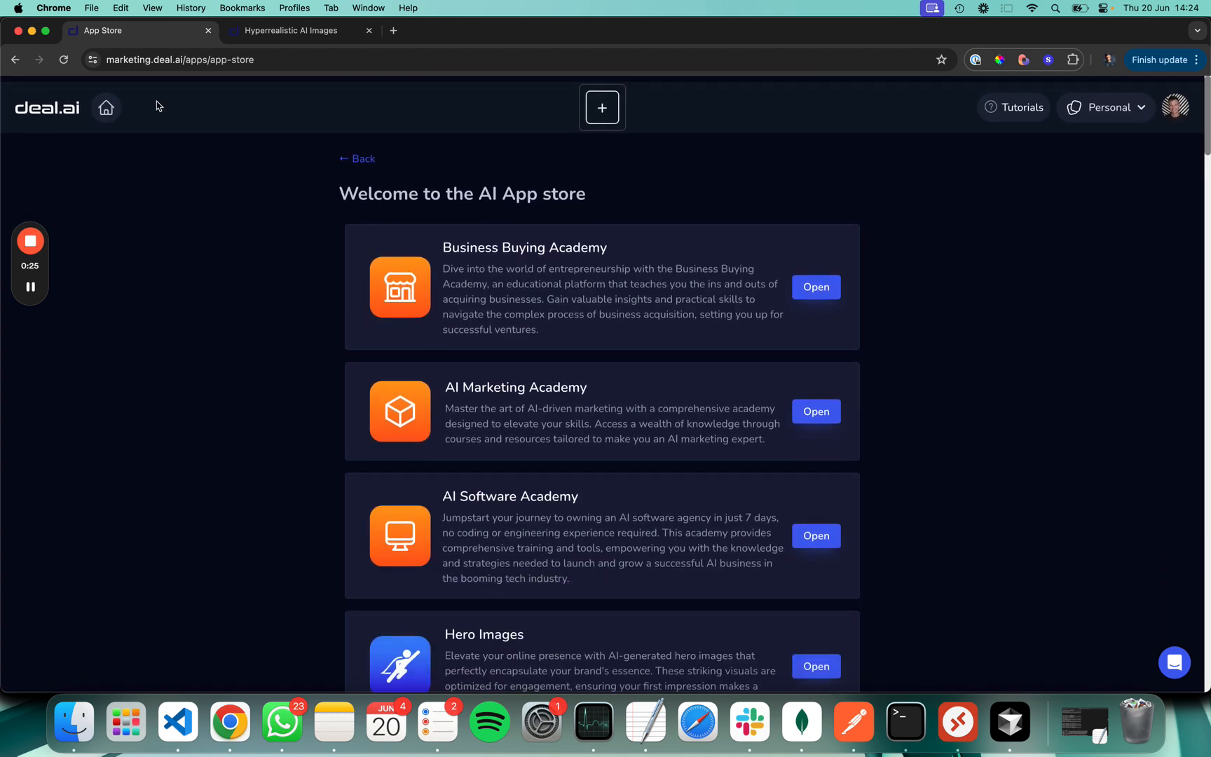
# - Open Motion Maker from the home screen and look through its template gallery
pyautogui.click(106, 103)
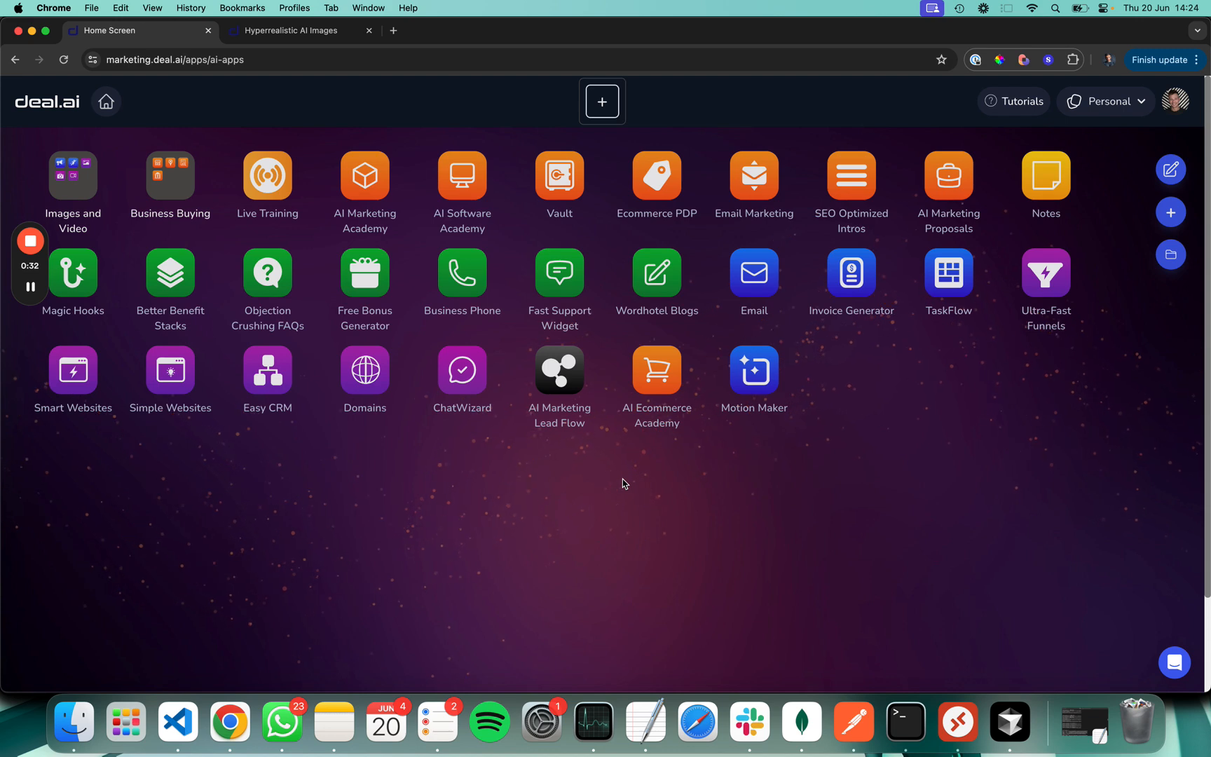
pyautogui.click(755, 390)
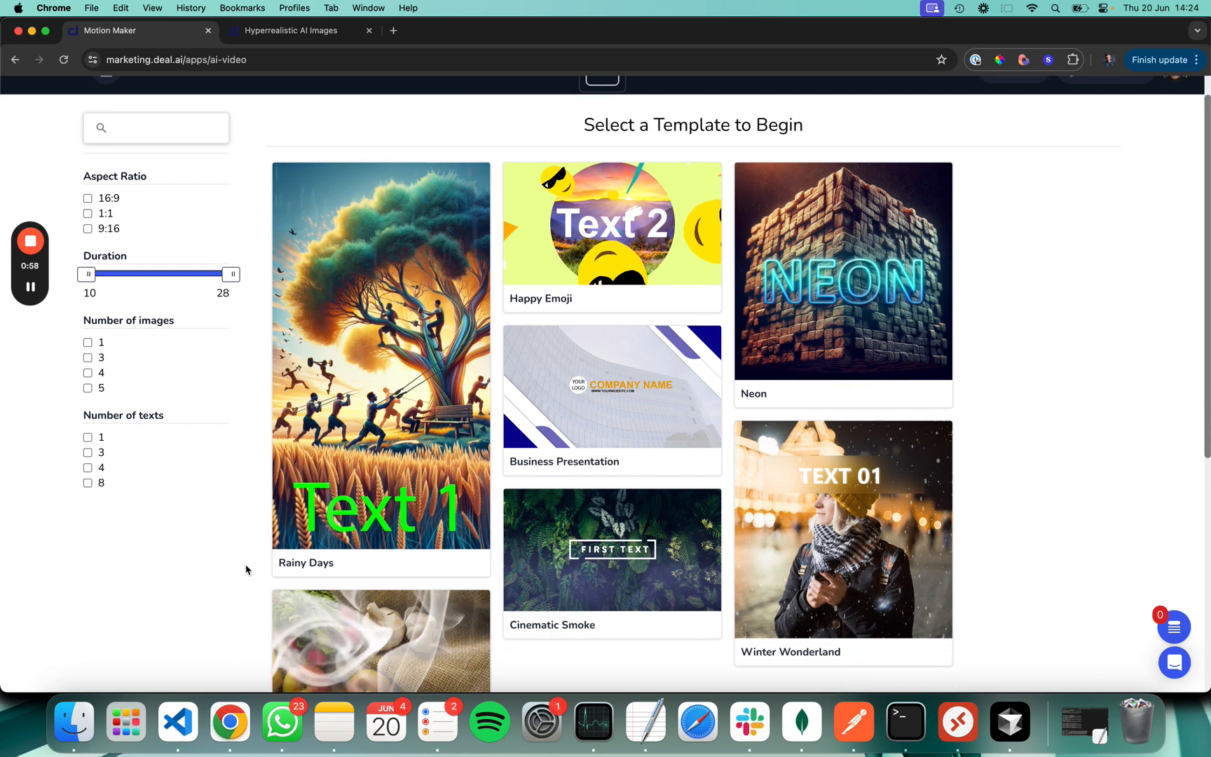
pyautogui.scroll(-5, 246, 569)
pyautogui.scroll(-2, 246, 567)
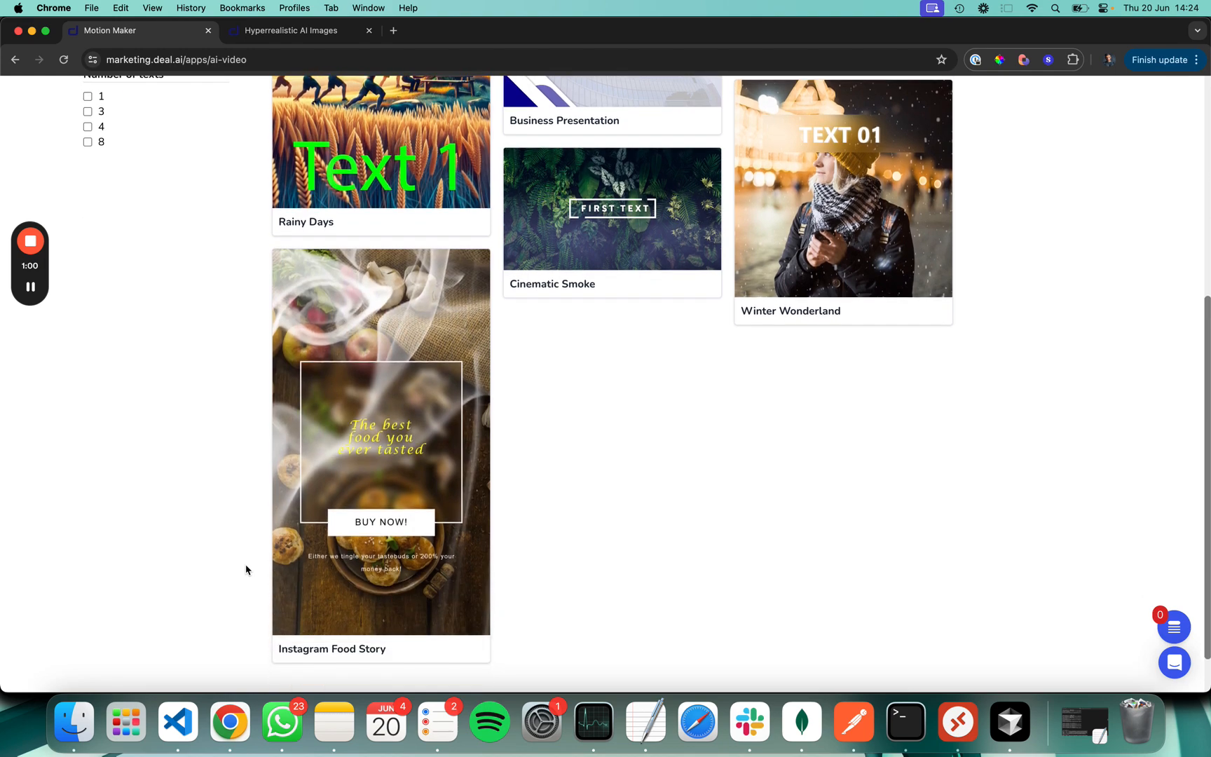
pyautogui.scroll(5, 249, 530)
pyautogui.scroll(2, 249, 529)
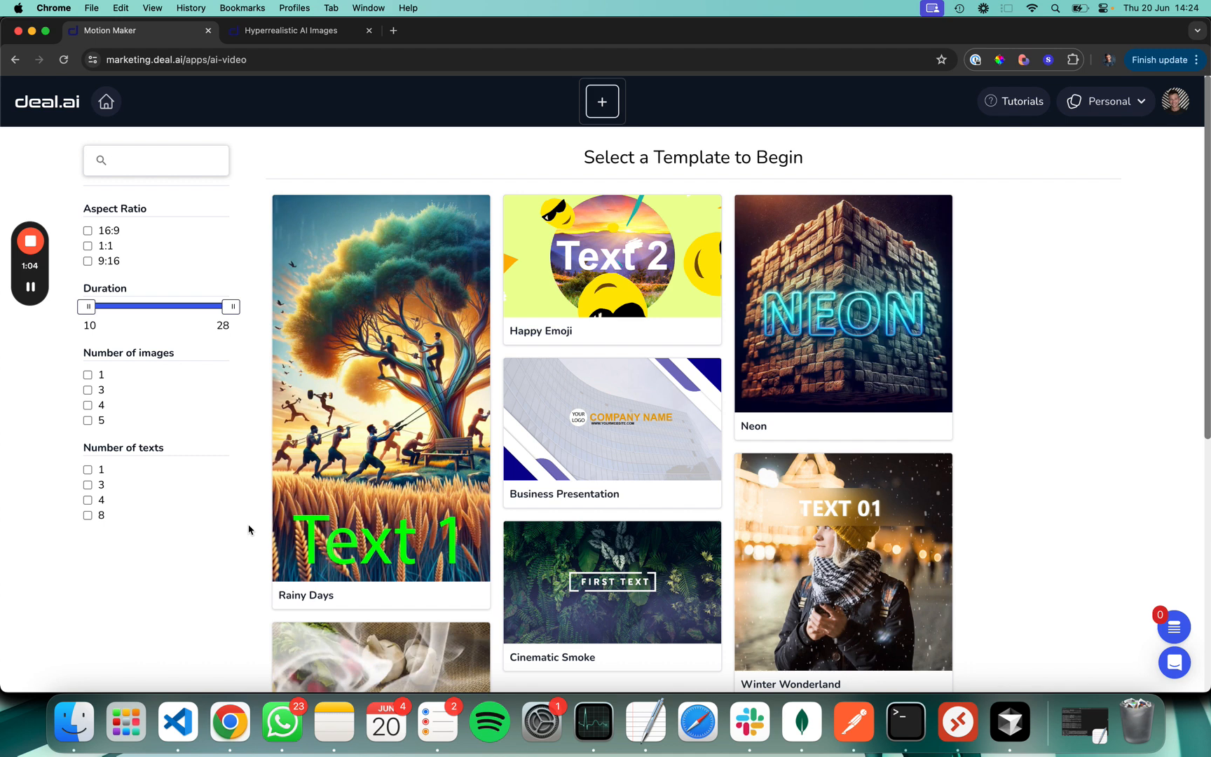
# - Preview the Rainy Days template with its sound turned on, and mute it again
pyautogui.moveTo(474, 474)
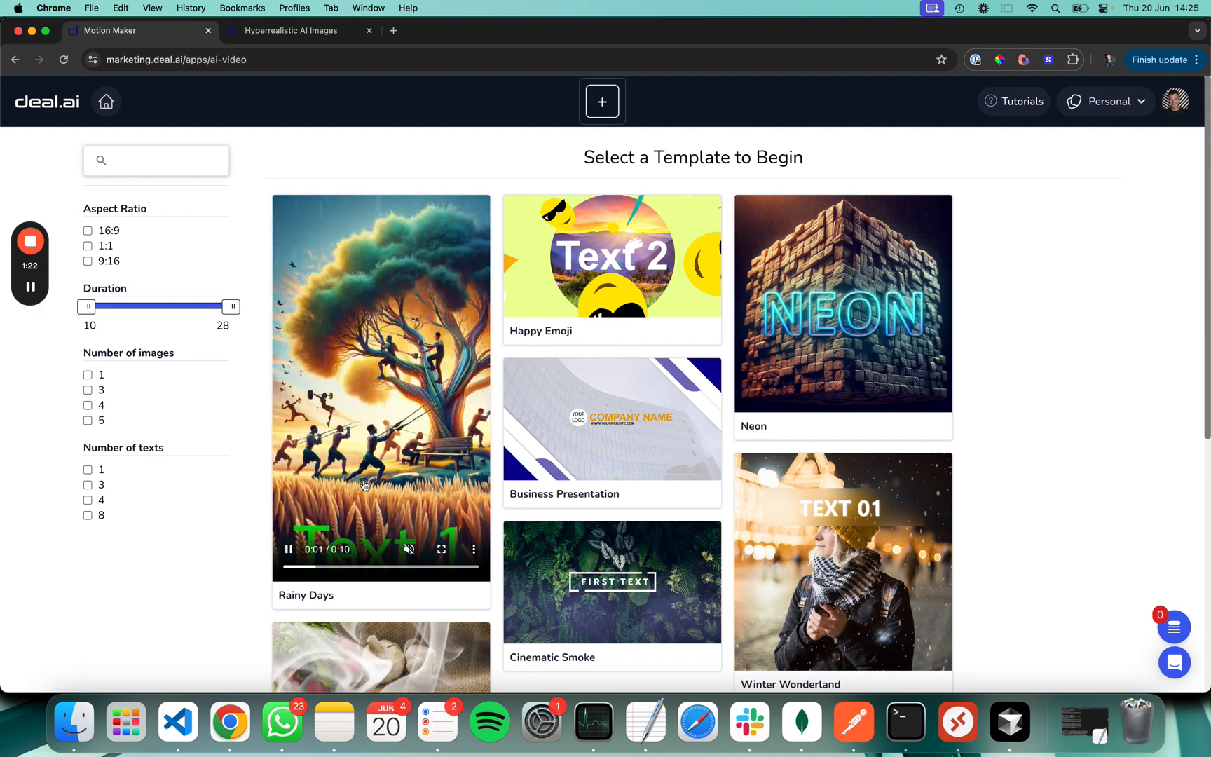
pyautogui.click(410, 550)
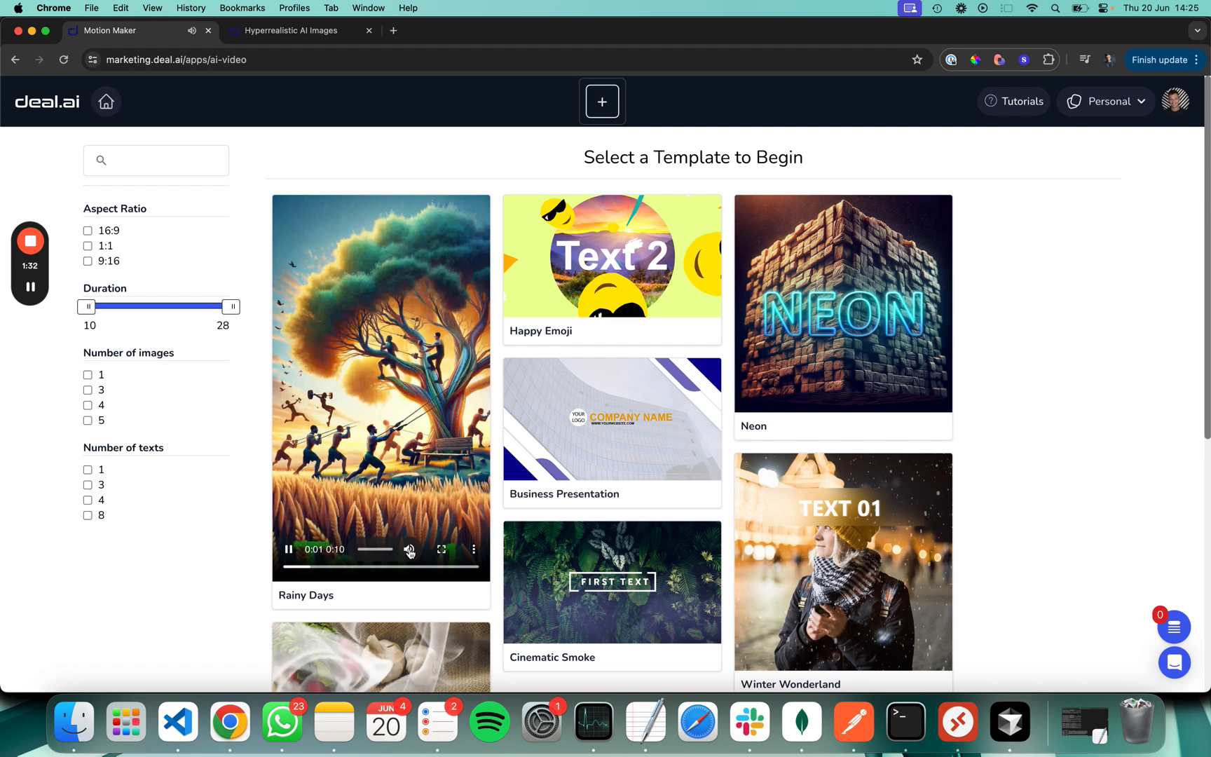
pyautogui.click(409, 550)
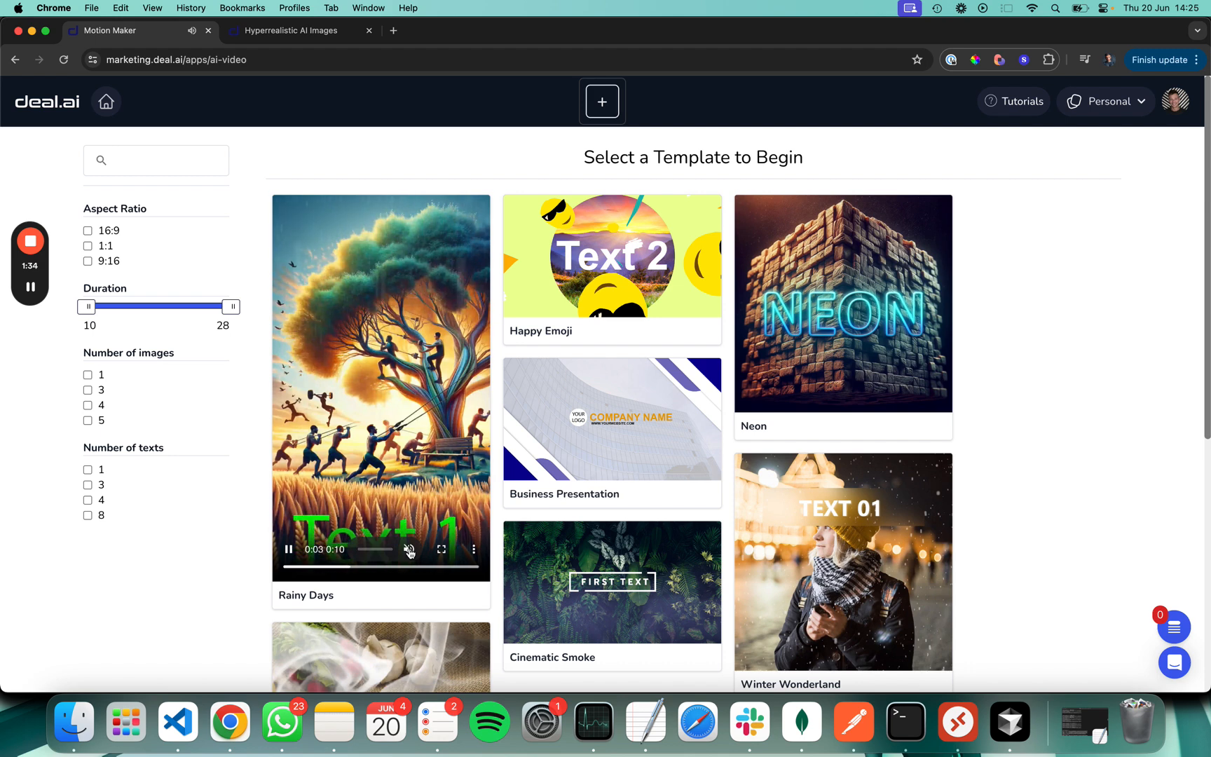
# - Preview the Happy Emoji, Neon, Business Presentation, Cinematic Smoke and Winter Wonderland templates, and look over the rest of the gallery
pyautogui.moveTo(620, 283)
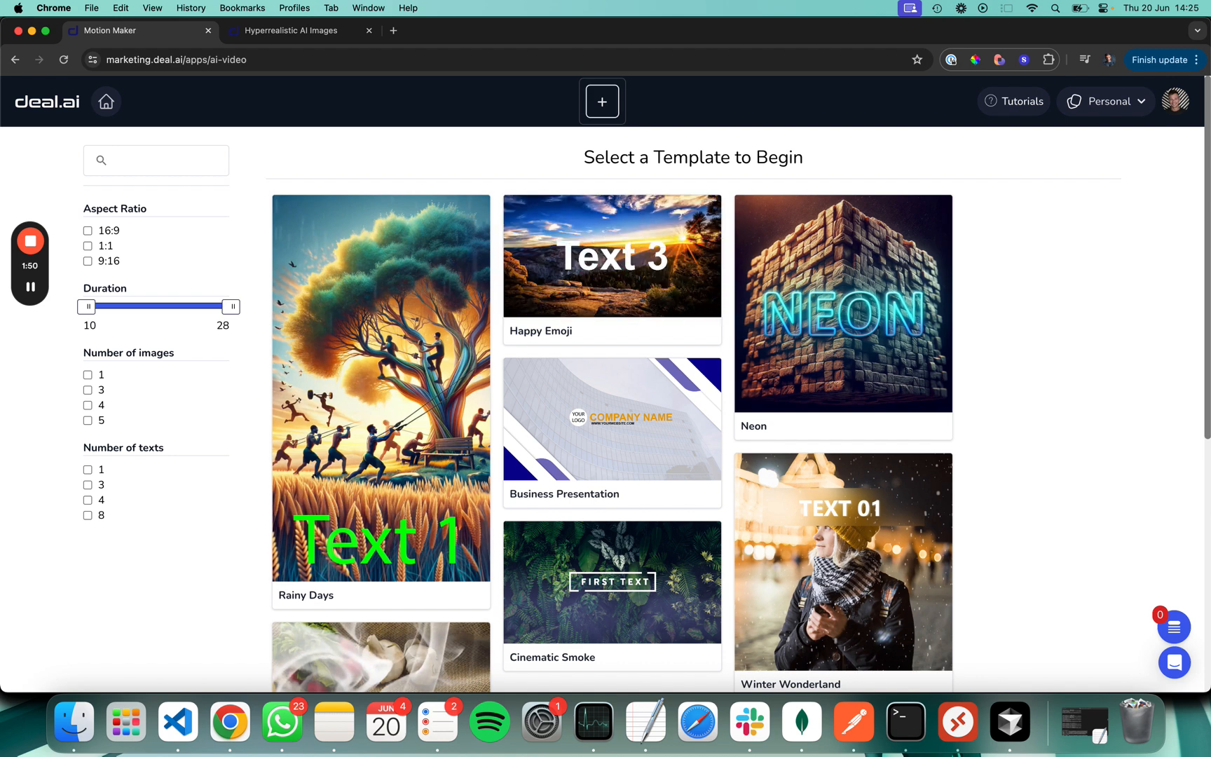
pyautogui.moveTo(798, 286)
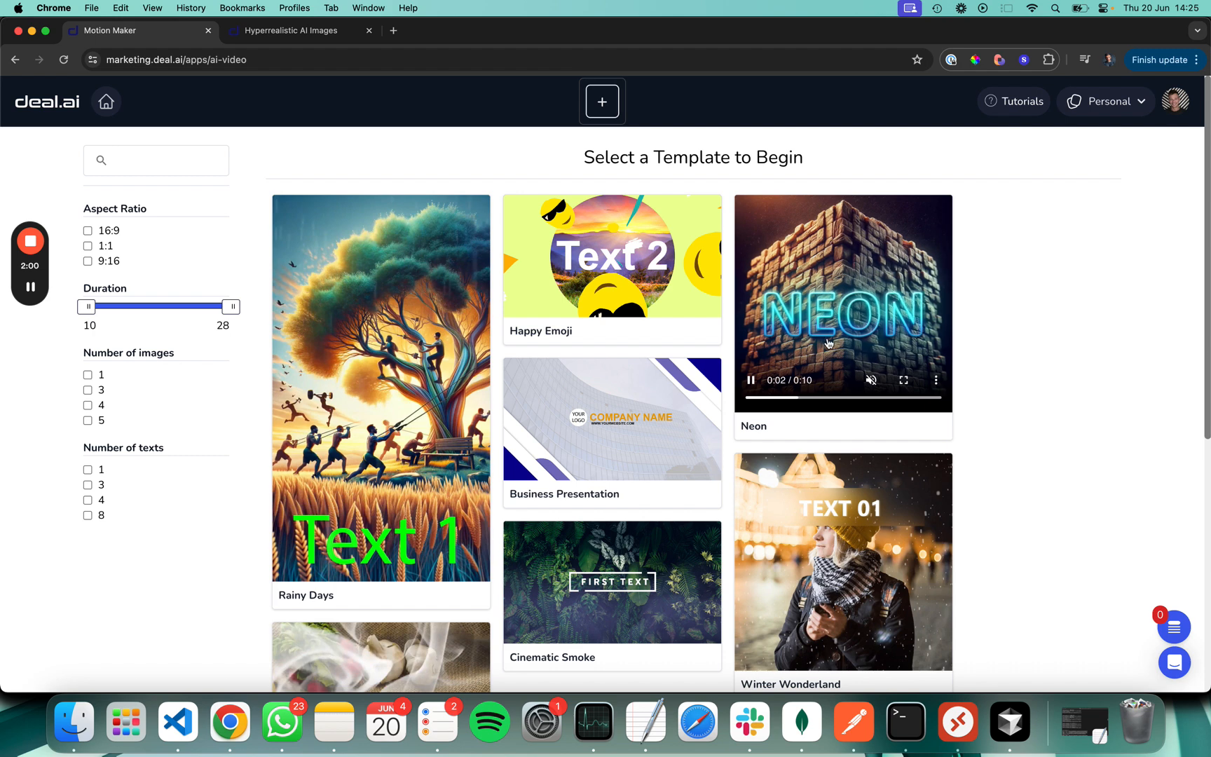
pyautogui.moveTo(621, 439)
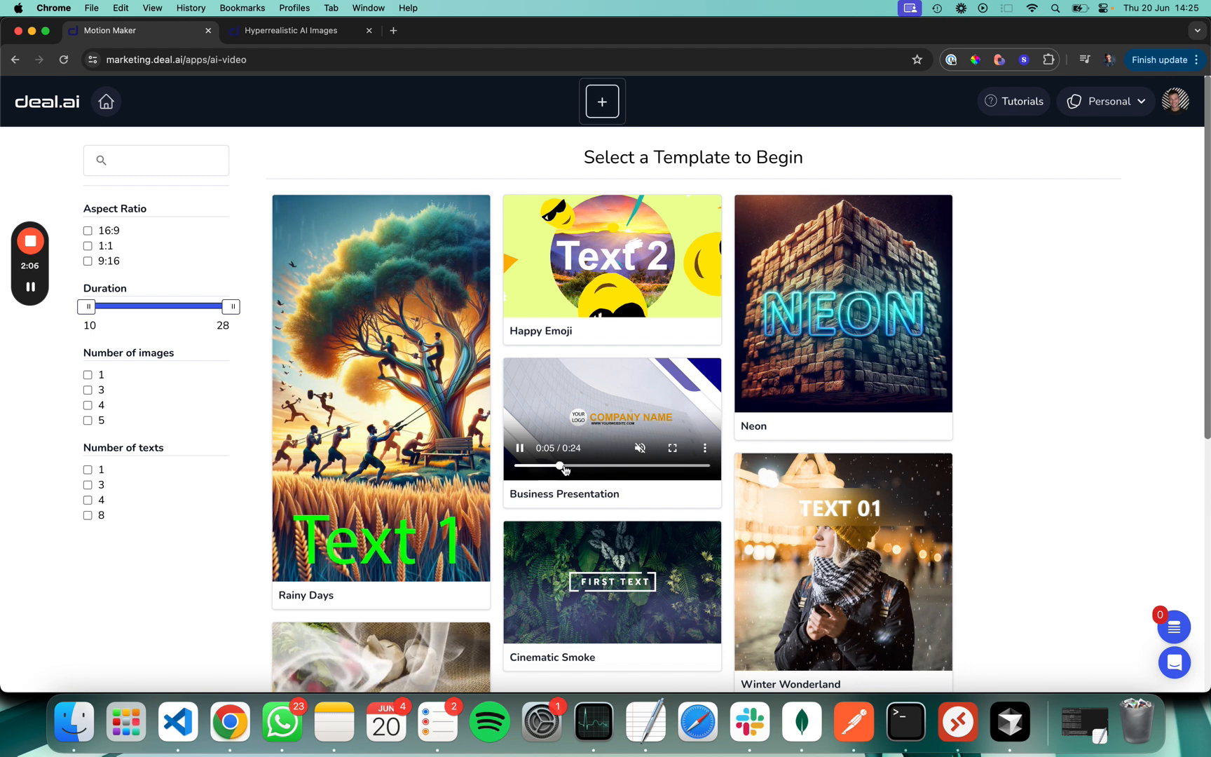
pyautogui.click(543, 467)
pyautogui.scroll(-3, 554, 436)
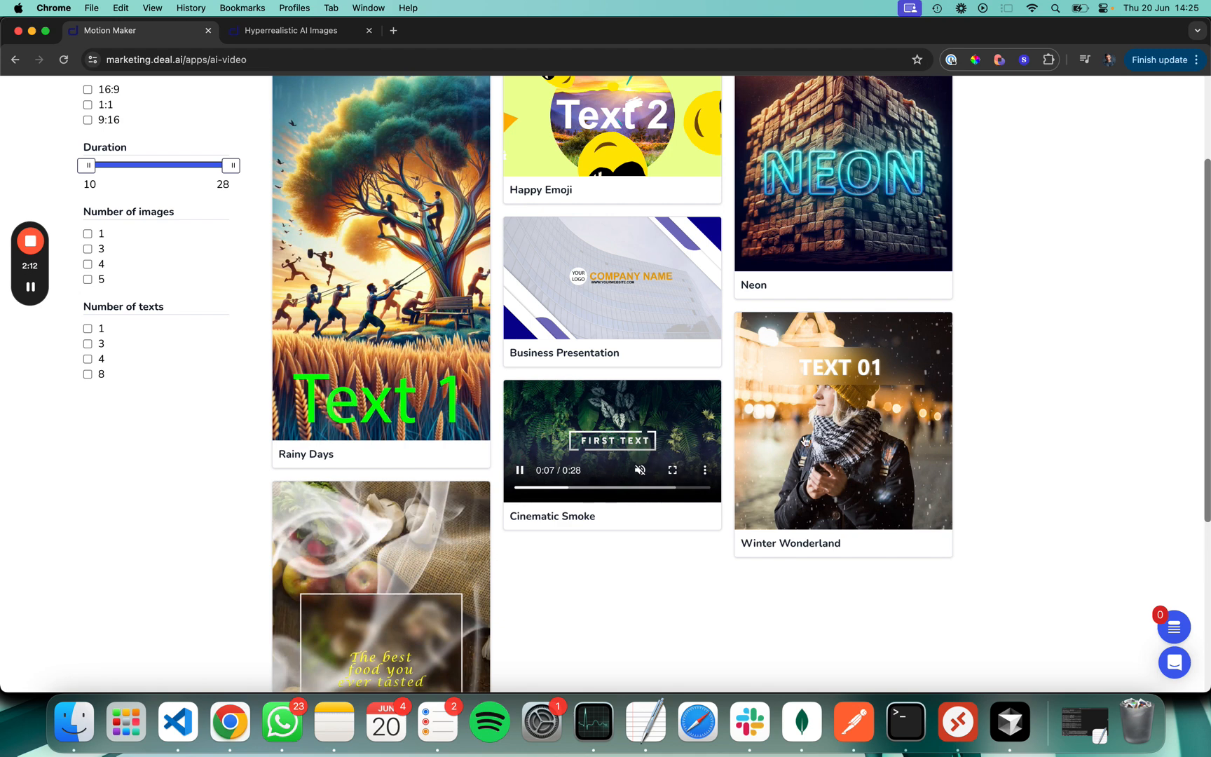
pyautogui.moveTo(804, 445)
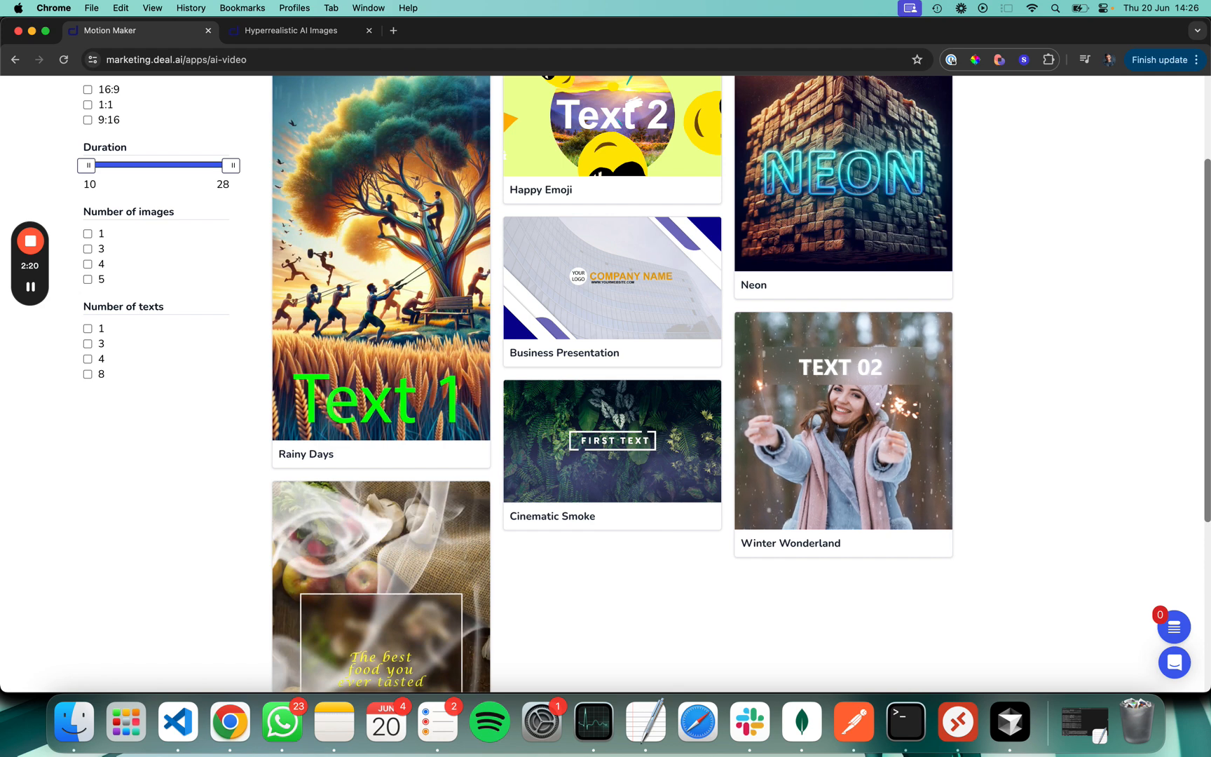
pyautogui.scroll(-2, 592, 617)
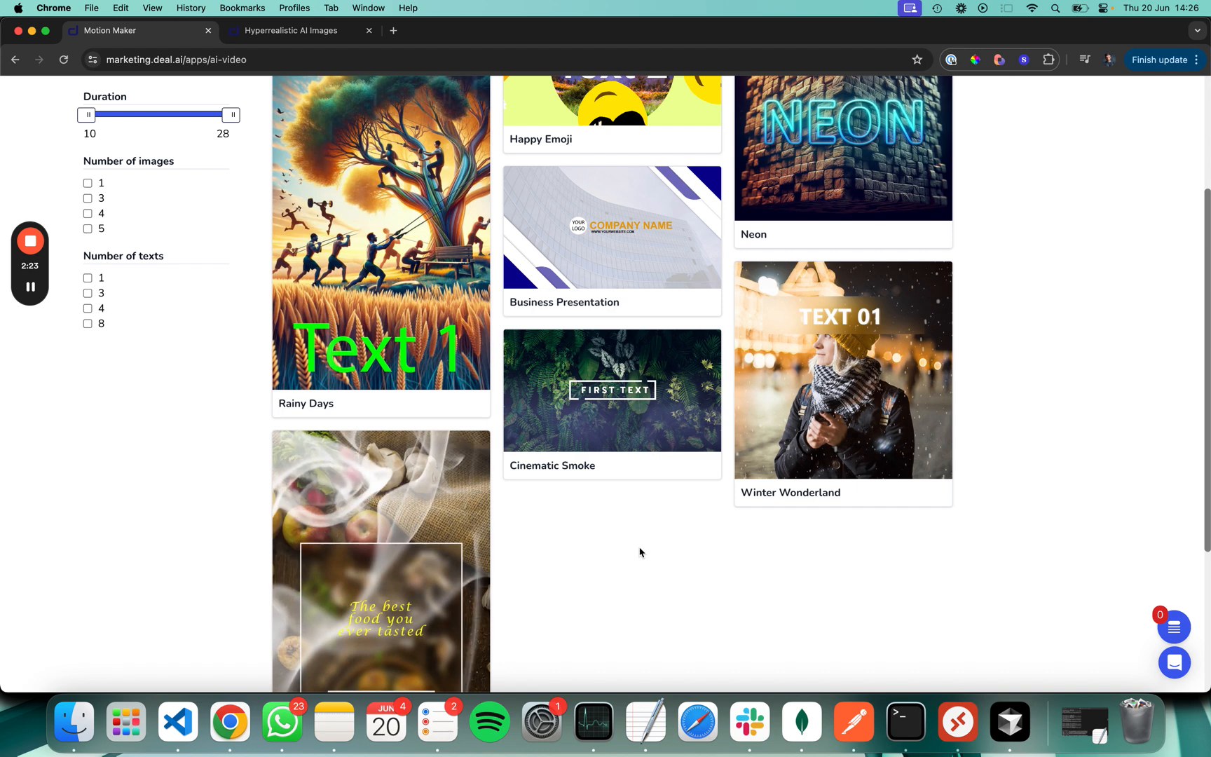
pyautogui.moveTo(617, 414)
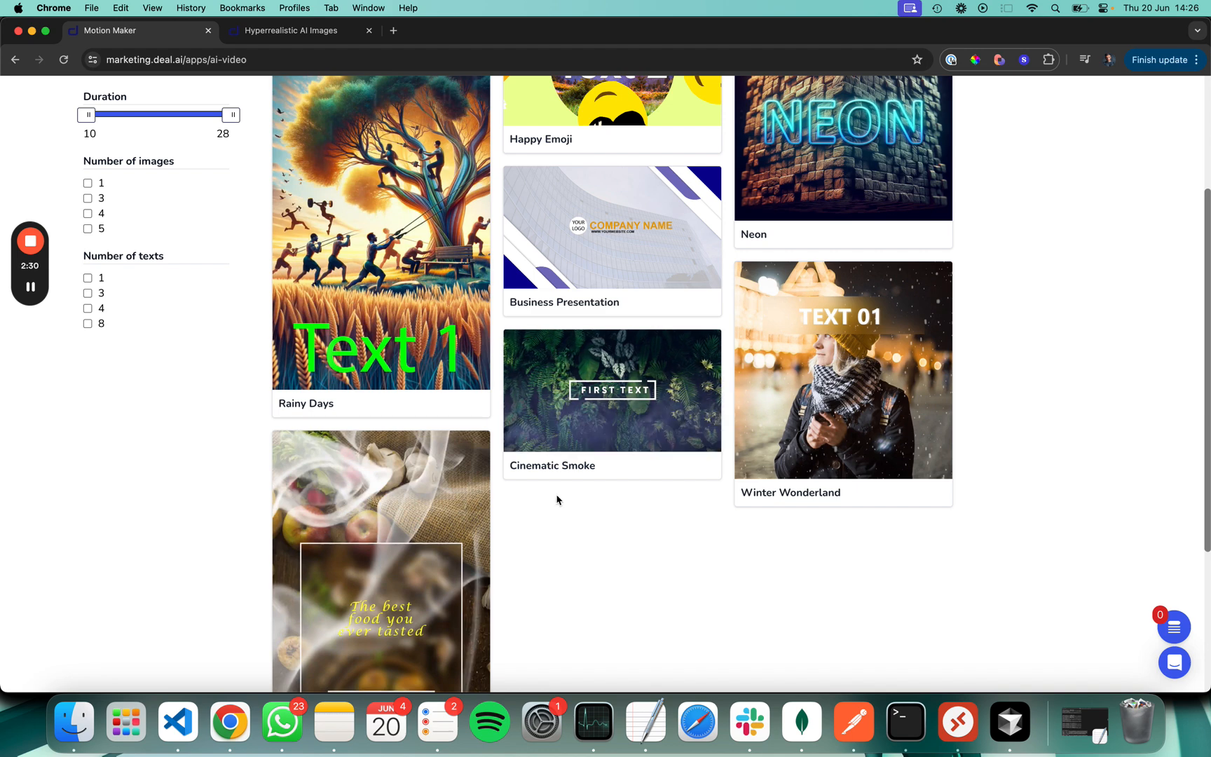
pyautogui.scroll(3, 229, 464)
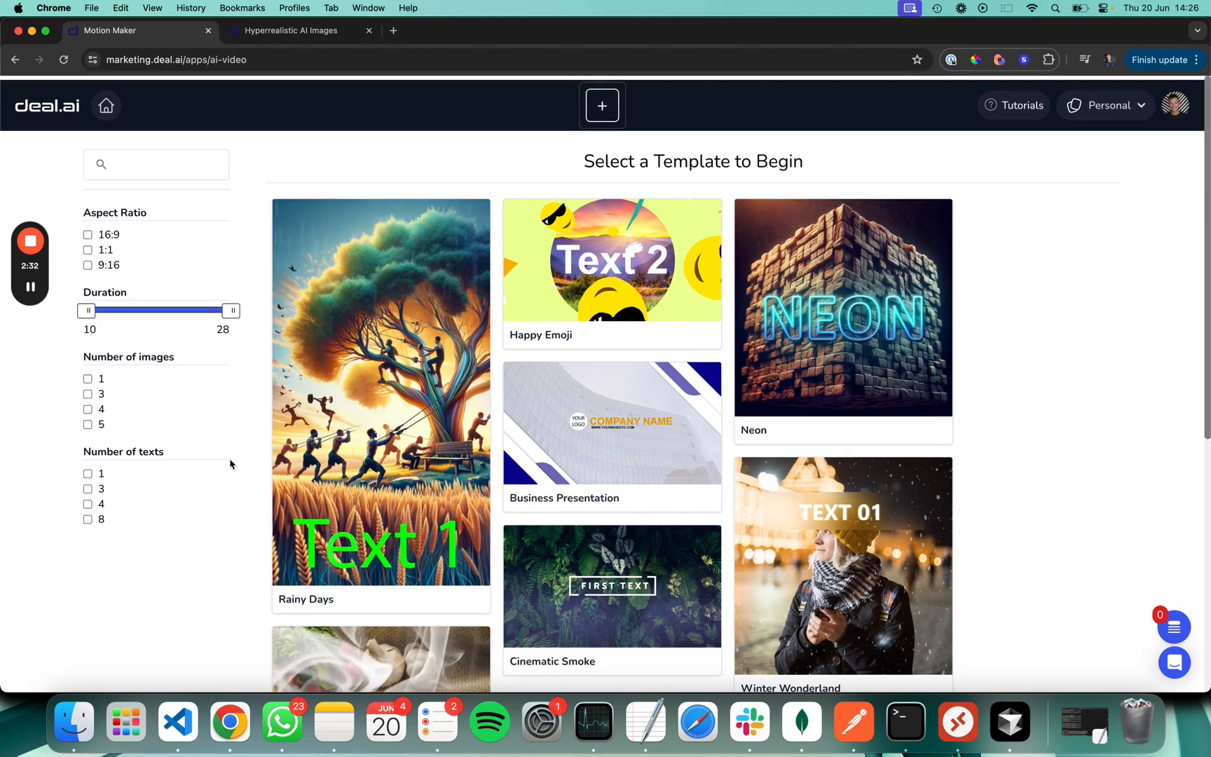
pyautogui.scroll(-3, 240, 524)
pyautogui.scroll(-1, 240, 524)
pyautogui.scroll(4, 241, 524)
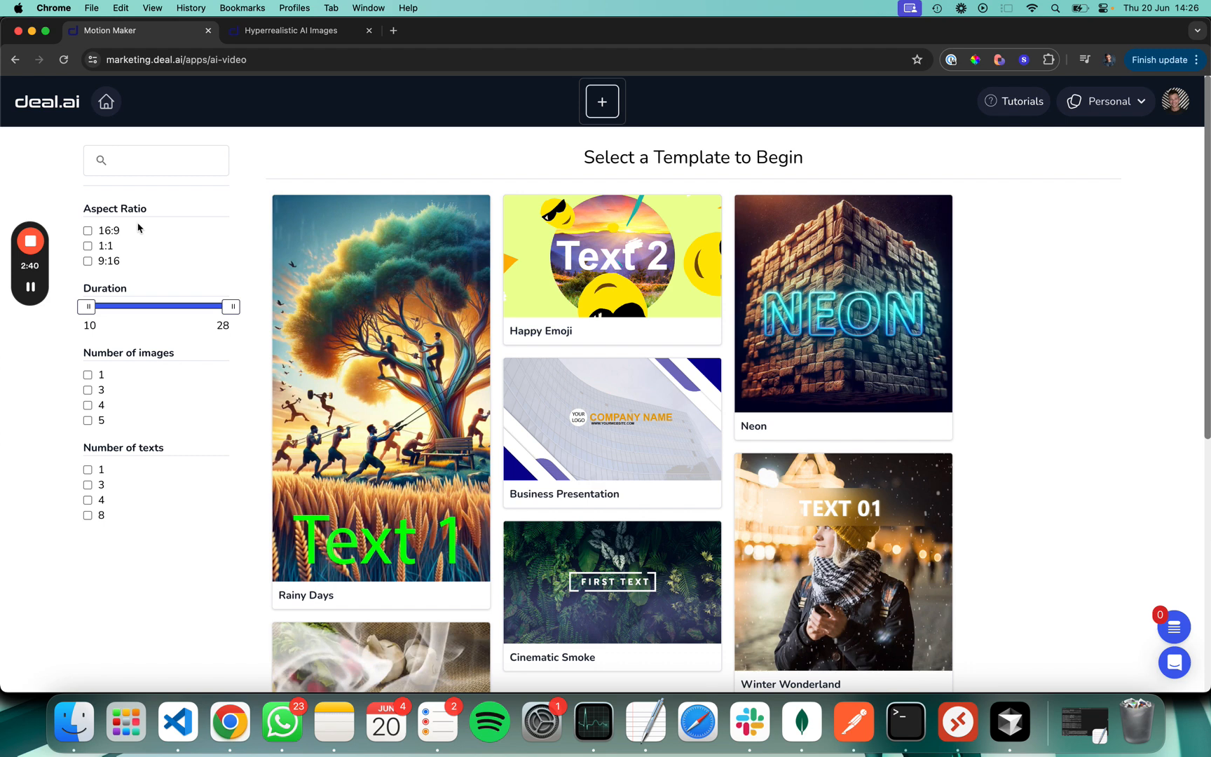
# - Filter the templates by the 16:9, 1:1 and 9:16 aspect ratios in turn, and clear the filter
pyautogui.click(88, 232)
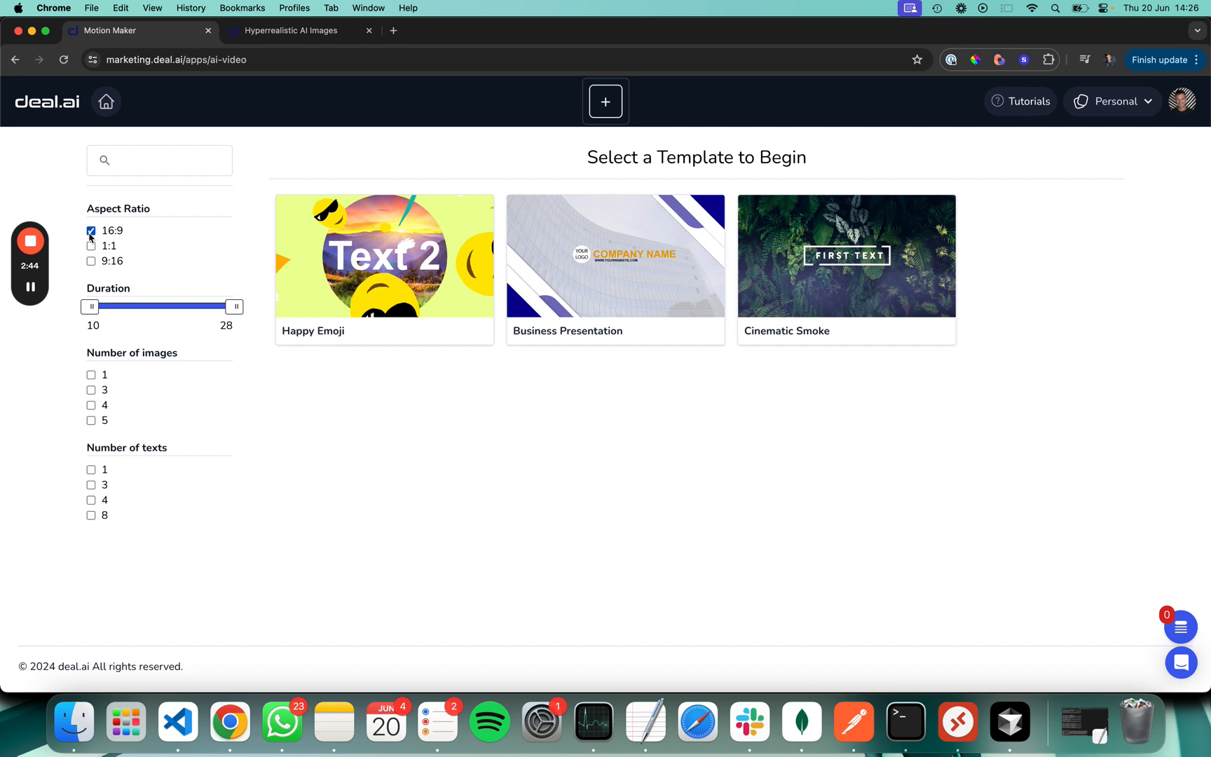
pyautogui.click(92, 245)
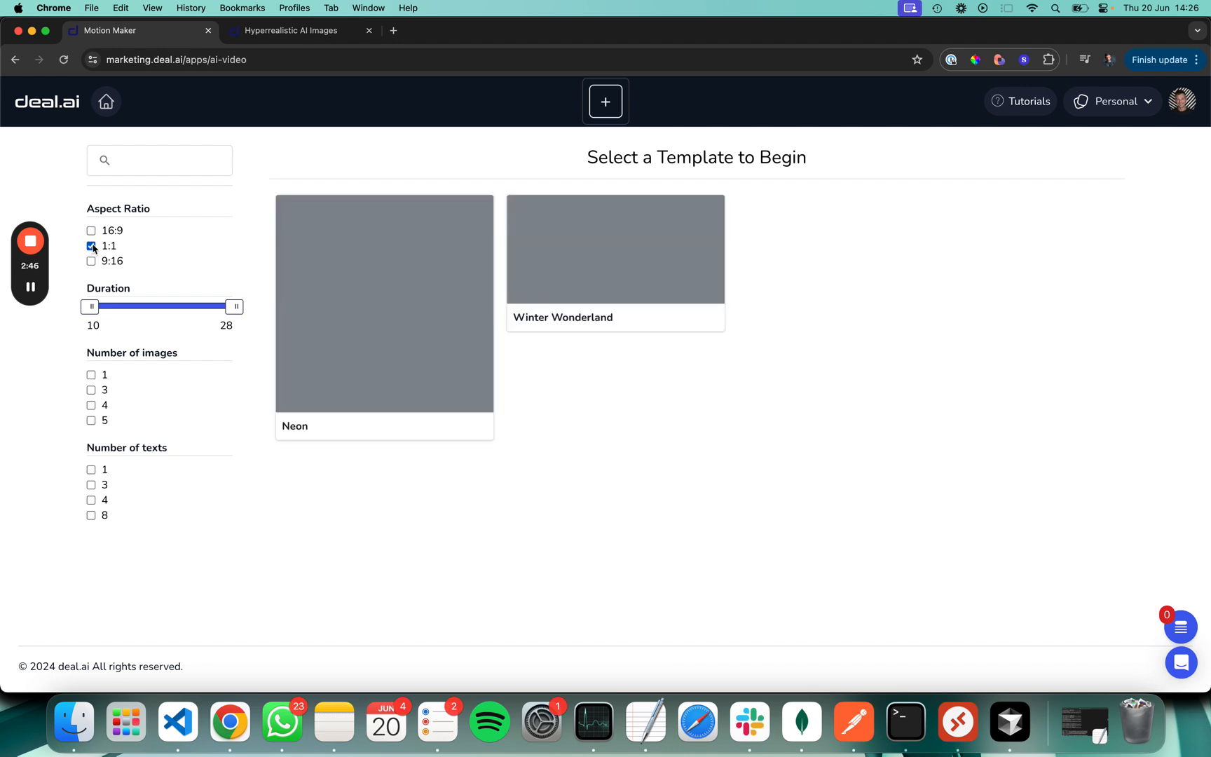
pyautogui.click(93, 262)
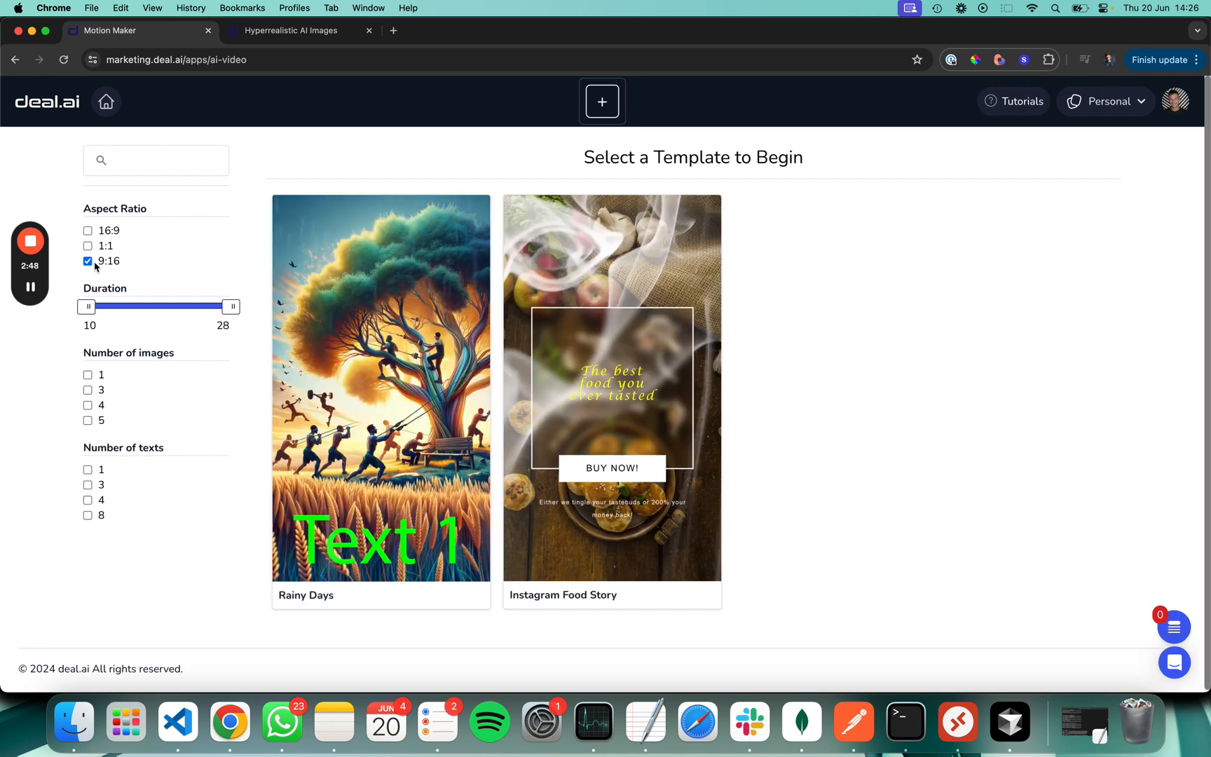
pyautogui.click(88, 262)
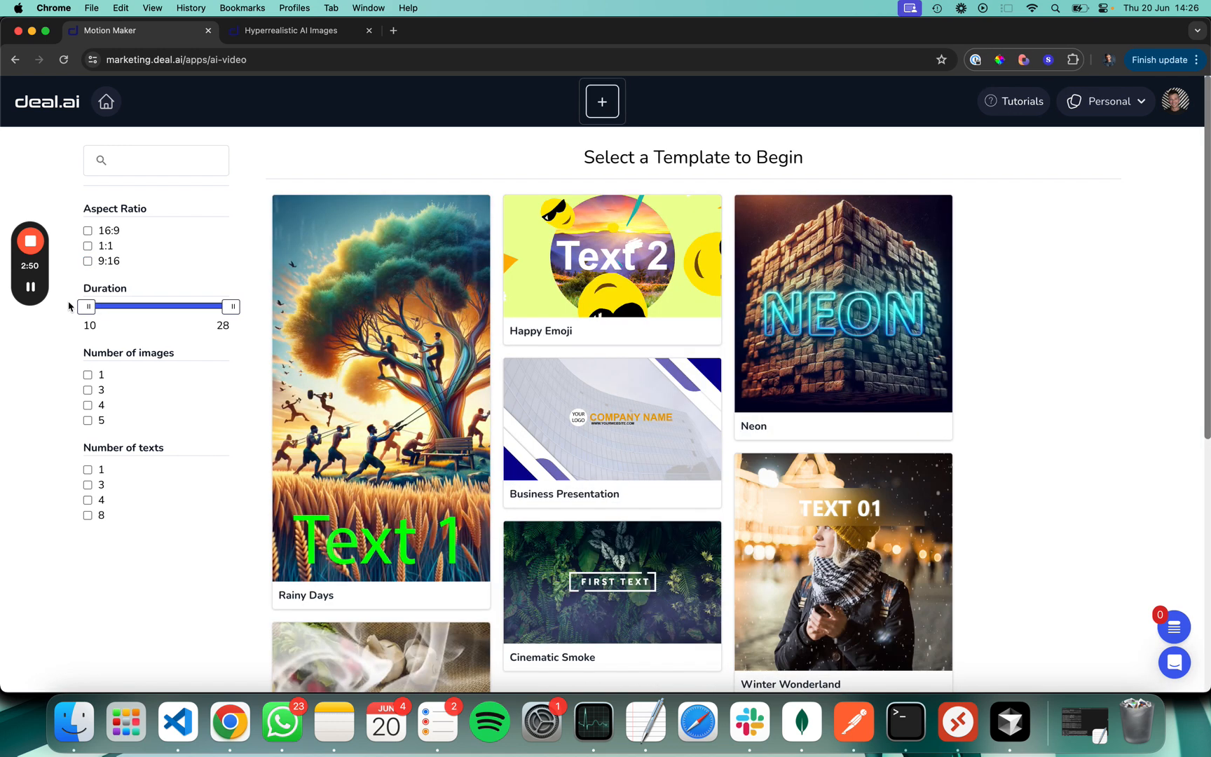
# - Try a minimum duration of 19 as a template filter, and restore the full range of 10 to 28
pyautogui.moveTo(90, 312); pyautogui.dragTo(160, 311)
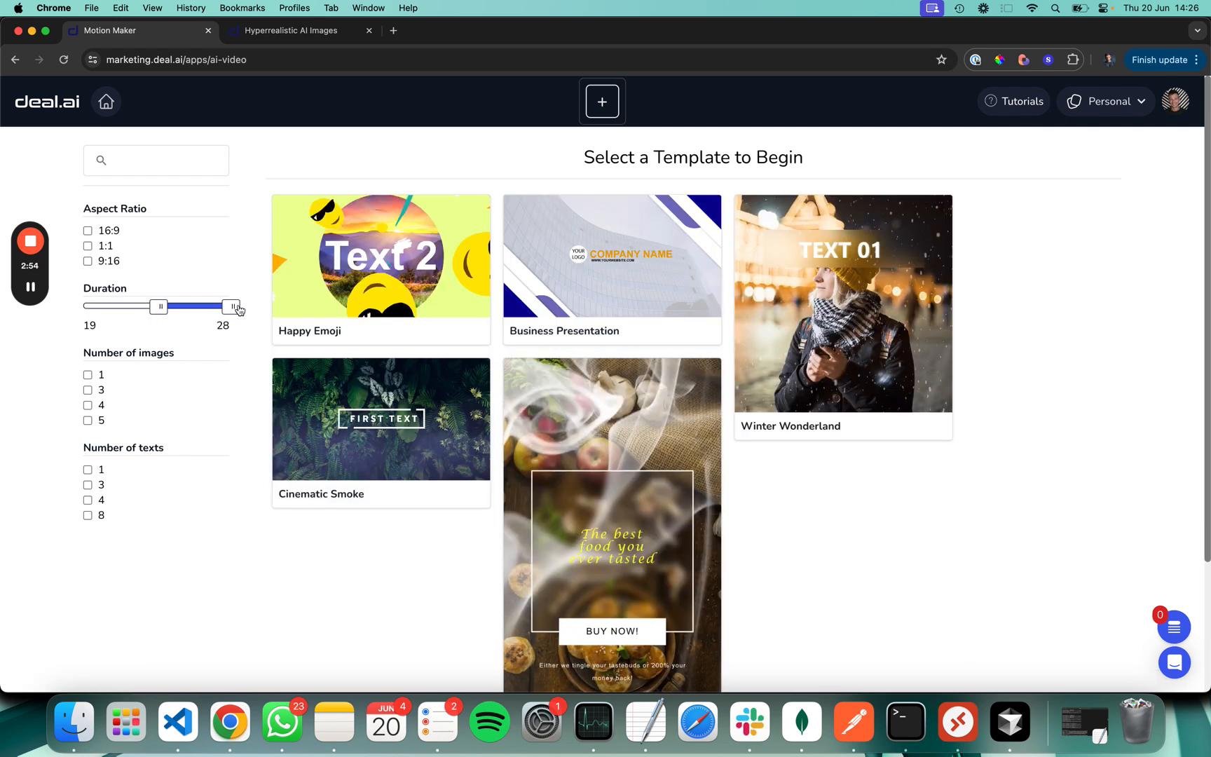
pyautogui.moveTo(233, 310); pyautogui.dragTo(86, 310)
pyautogui.moveTo(190, 309); pyautogui.dragTo(233, 310)
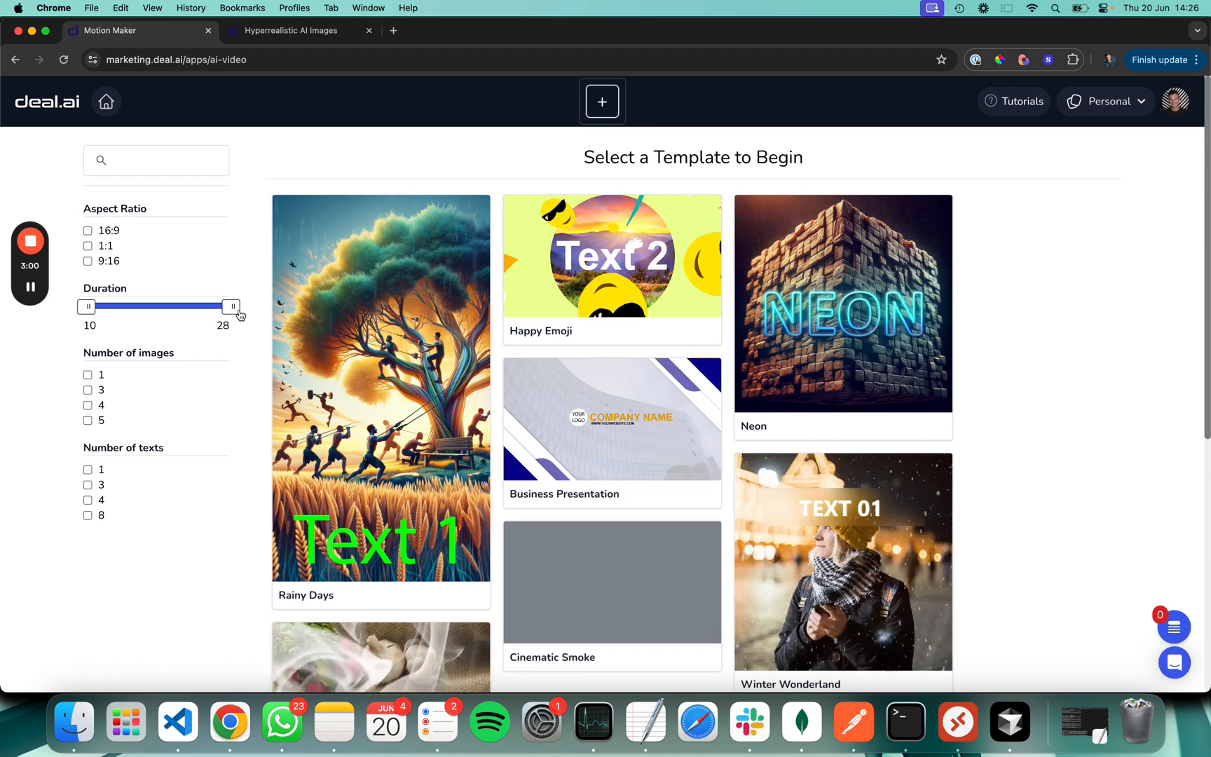
# - Try filtering the templates by one image and by one text, and switch to three images with no text filter
pyautogui.click(87, 379)
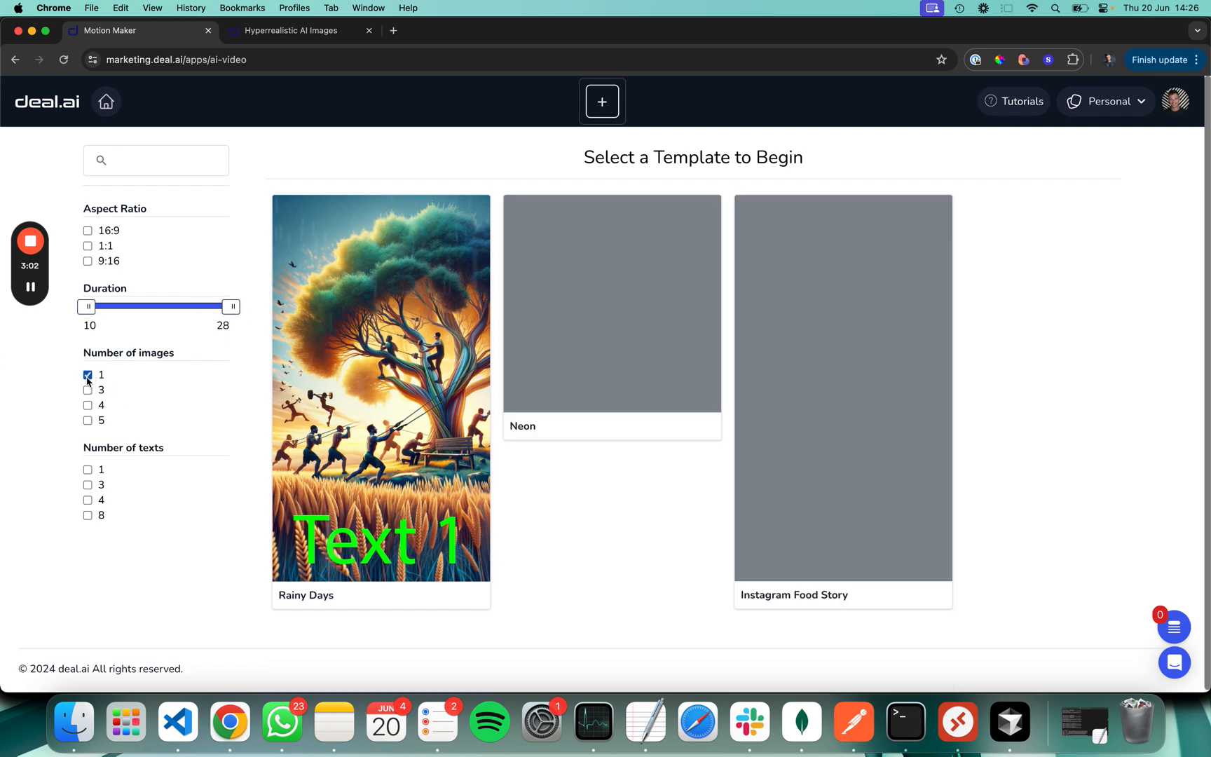
pyautogui.click(88, 470)
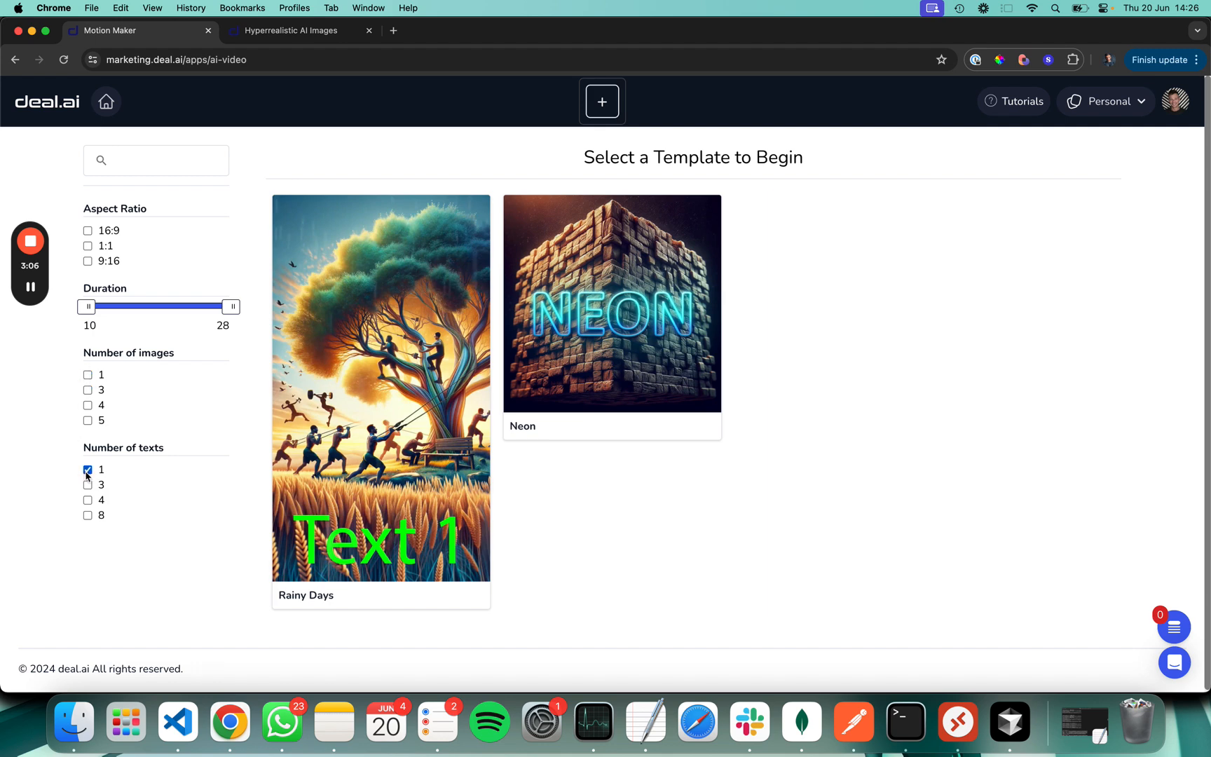
pyautogui.click(89, 391)
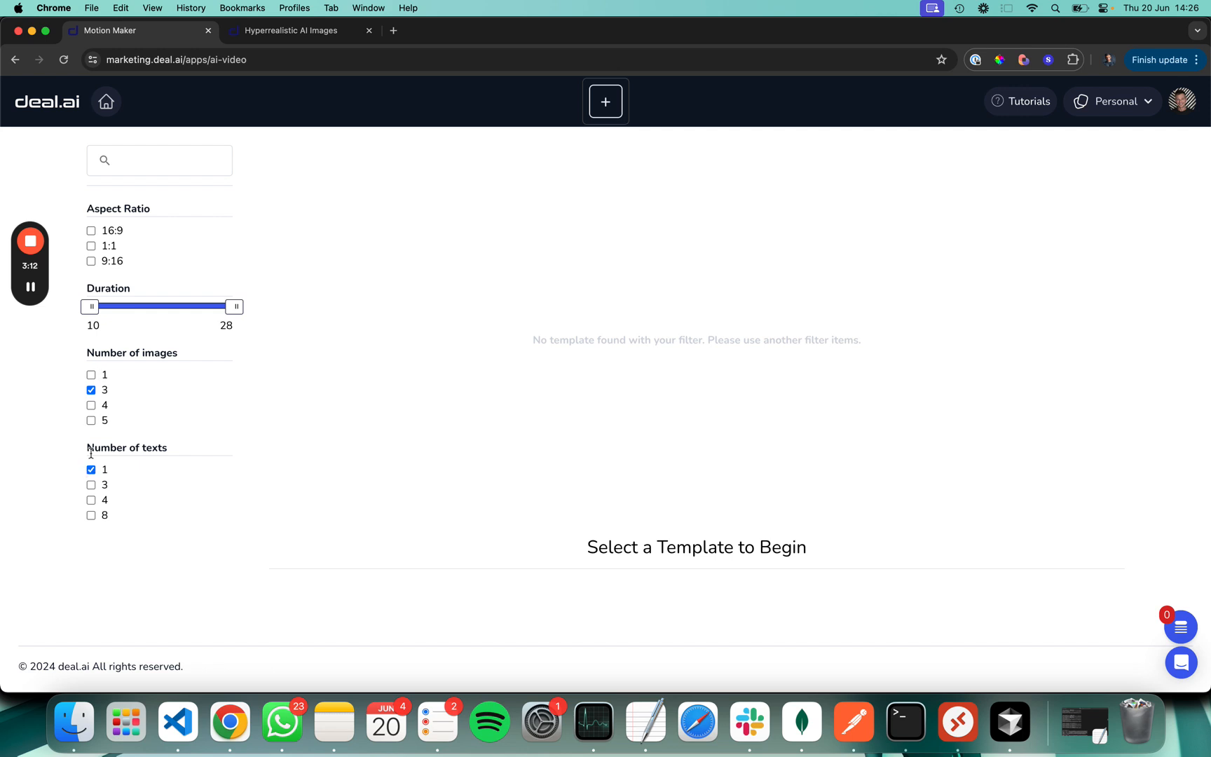
pyautogui.click(90, 472)
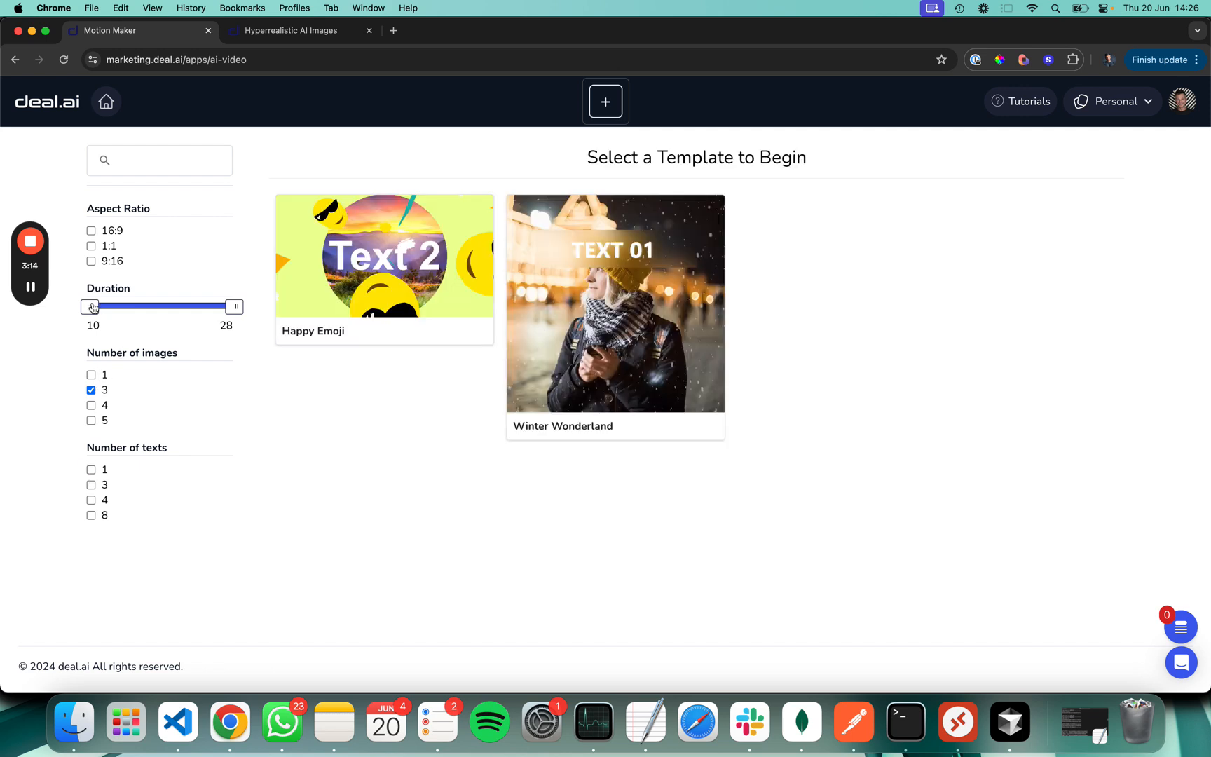
# - Try a minimum duration of 21 together with the three-image filter, and reset both filters
pyautogui.moveTo(89, 309); pyautogui.dragTo(178, 312)
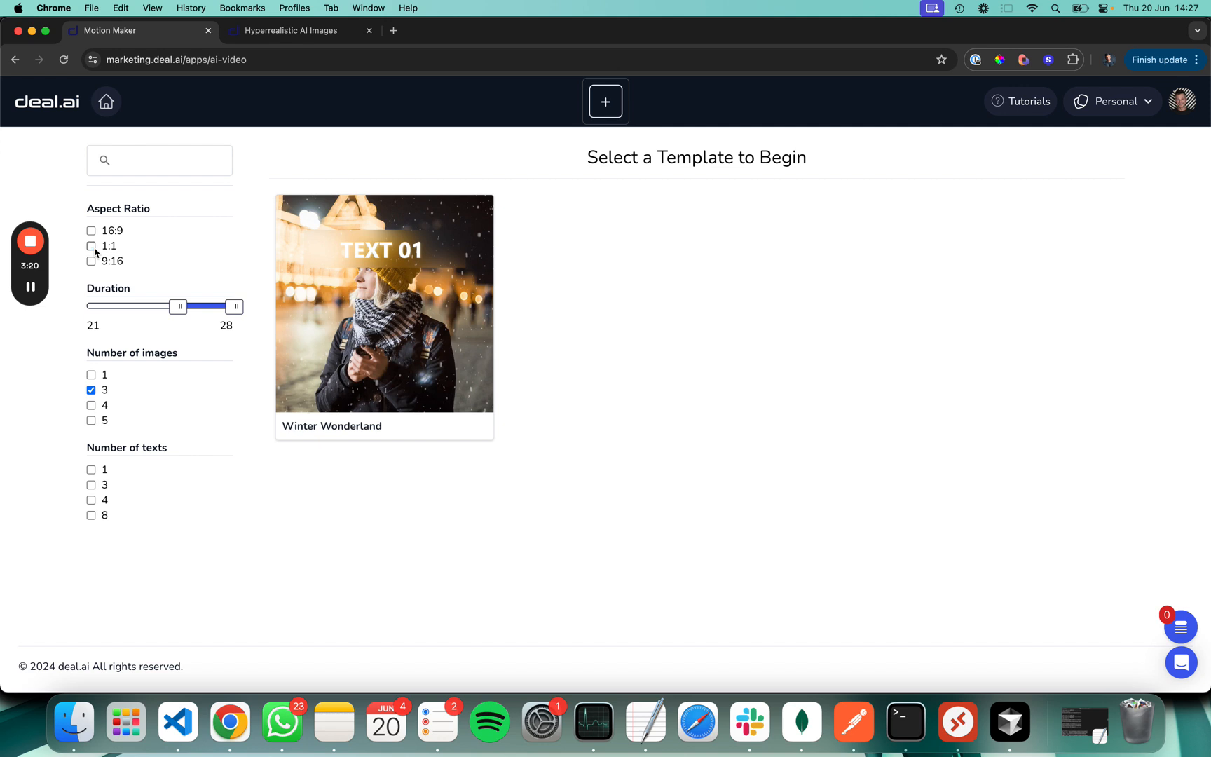
pyautogui.click(90, 390)
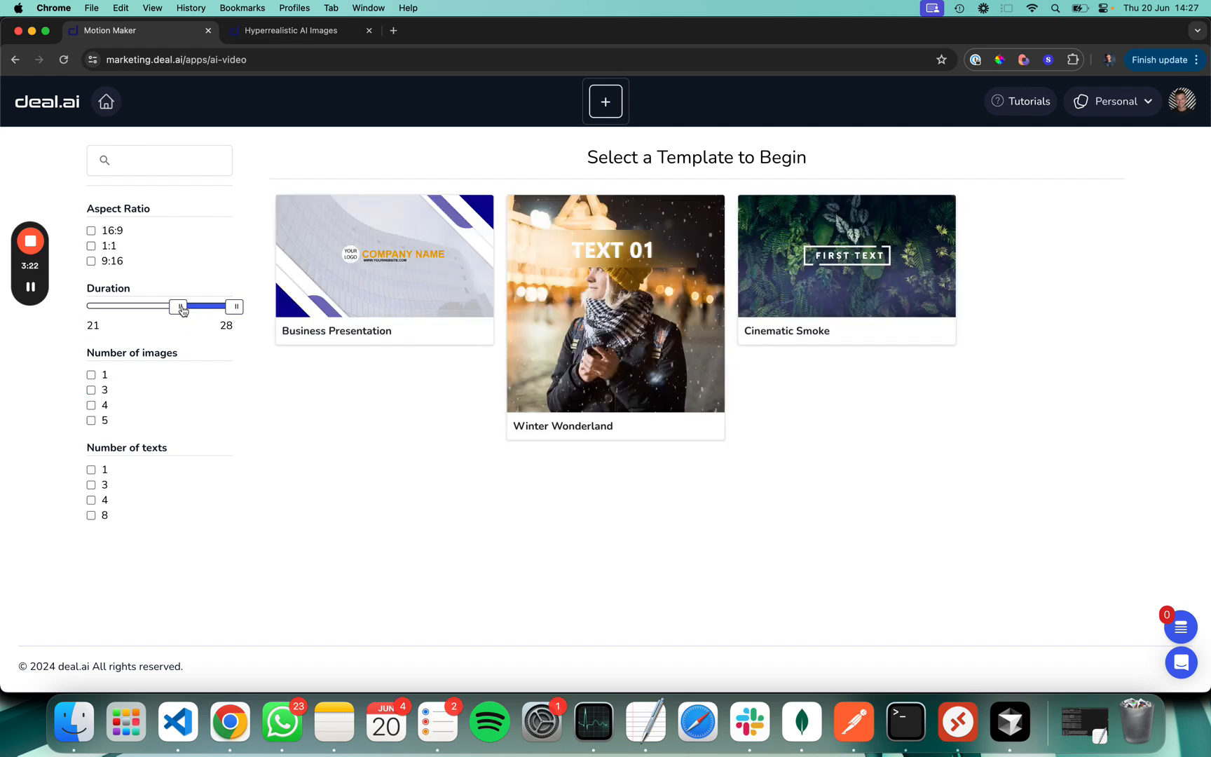
pyautogui.moveTo(180, 307); pyautogui.dragTo(43, 310)
# - Search the templates for "smoke" using the suggestion Smoke effect, and clear the search
pyautogui.click(160, 161)
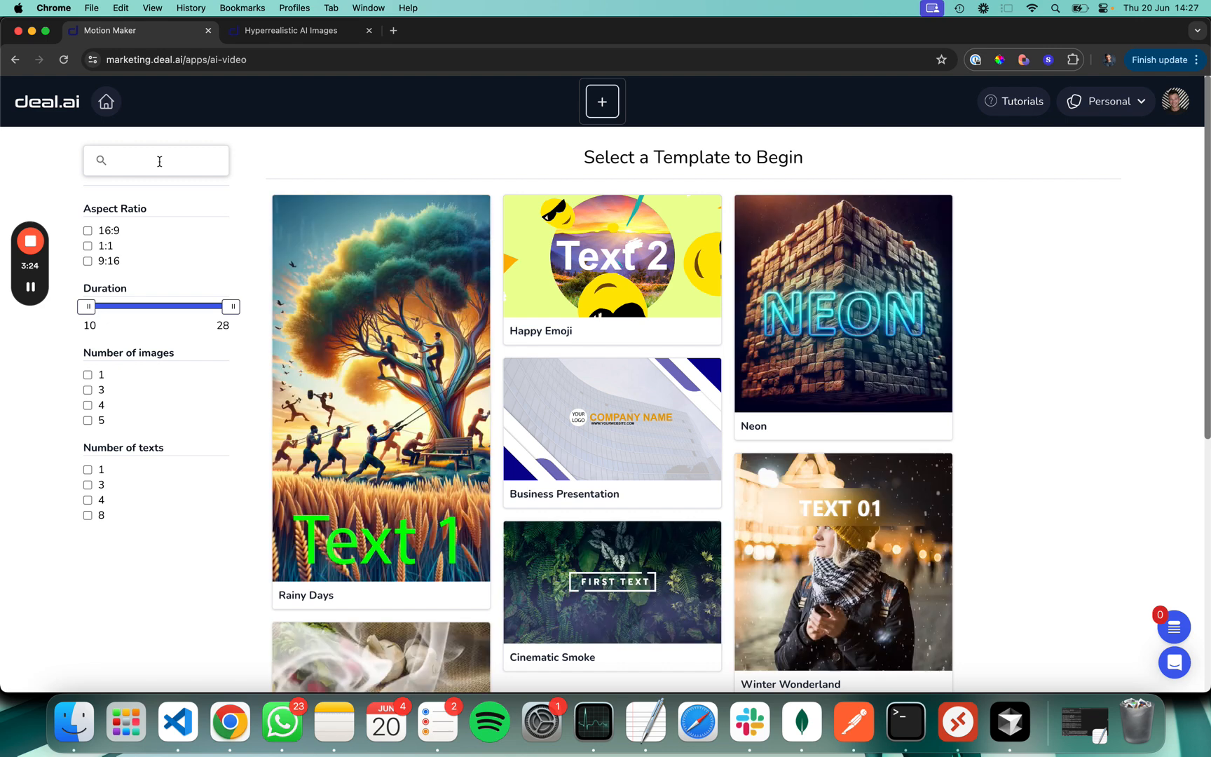
pyautogui.write('smoke')
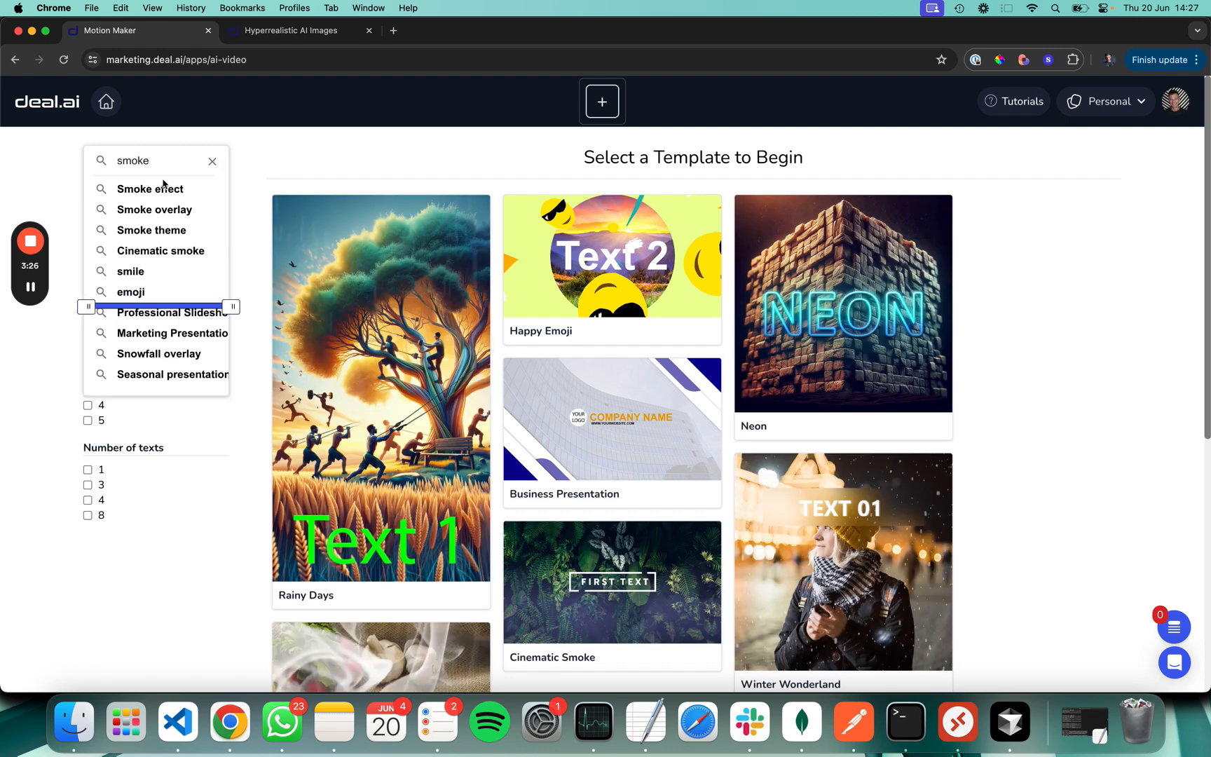
pyautogui.click(155, 190)
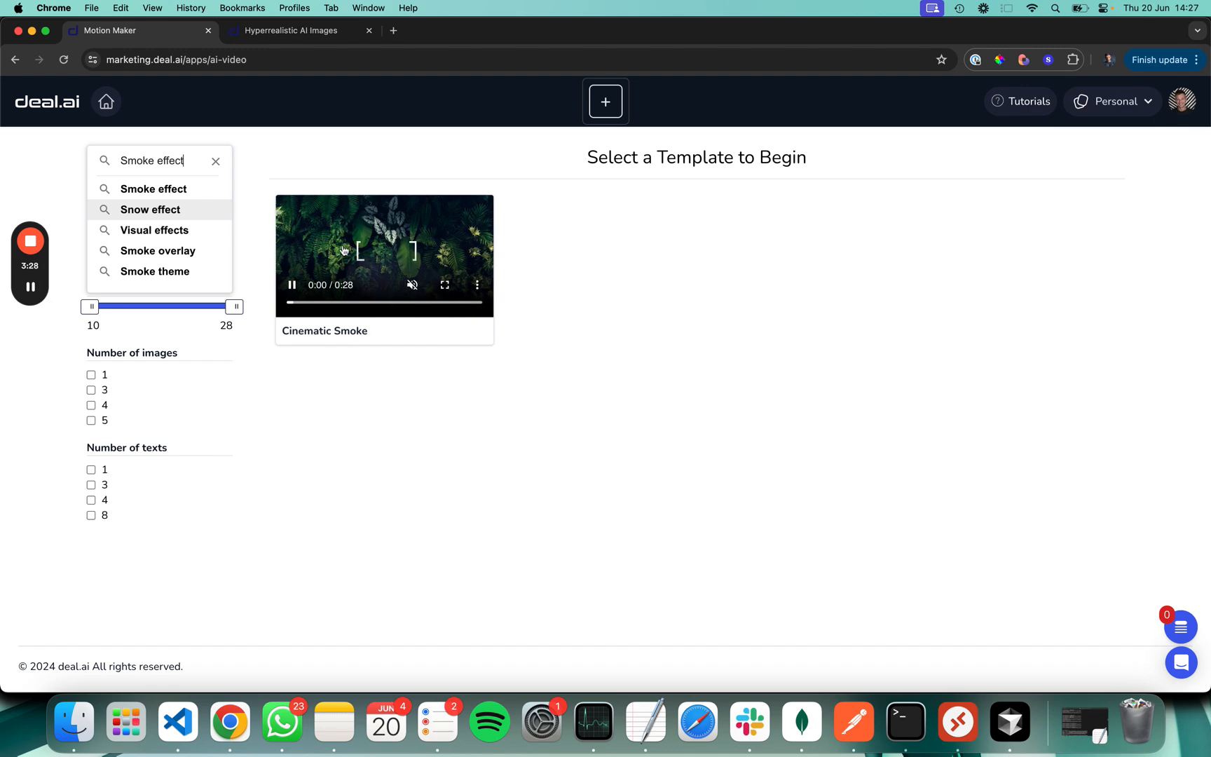
pyautogui.click(216, 162)
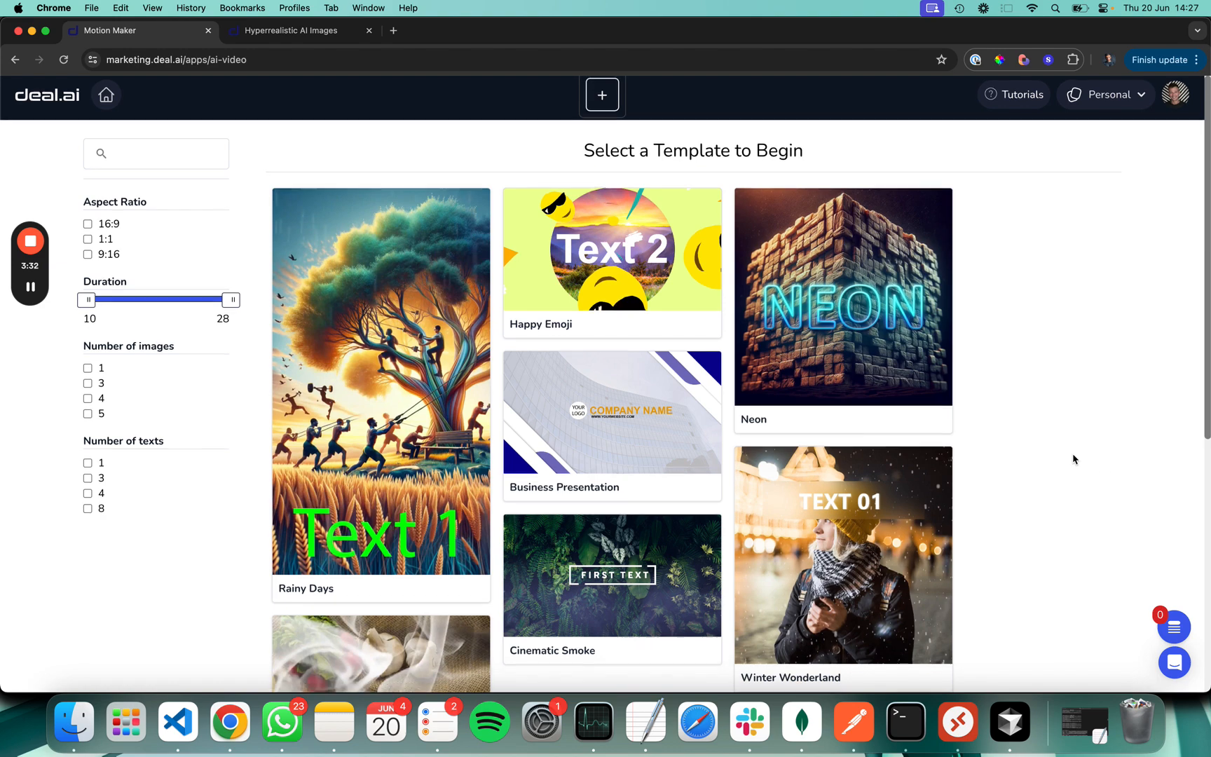
# - Open the Neon template from the full template gallery
pyautogui.scroll(-2, 1075, 459)
pyautogui.moveTo(846, 253)
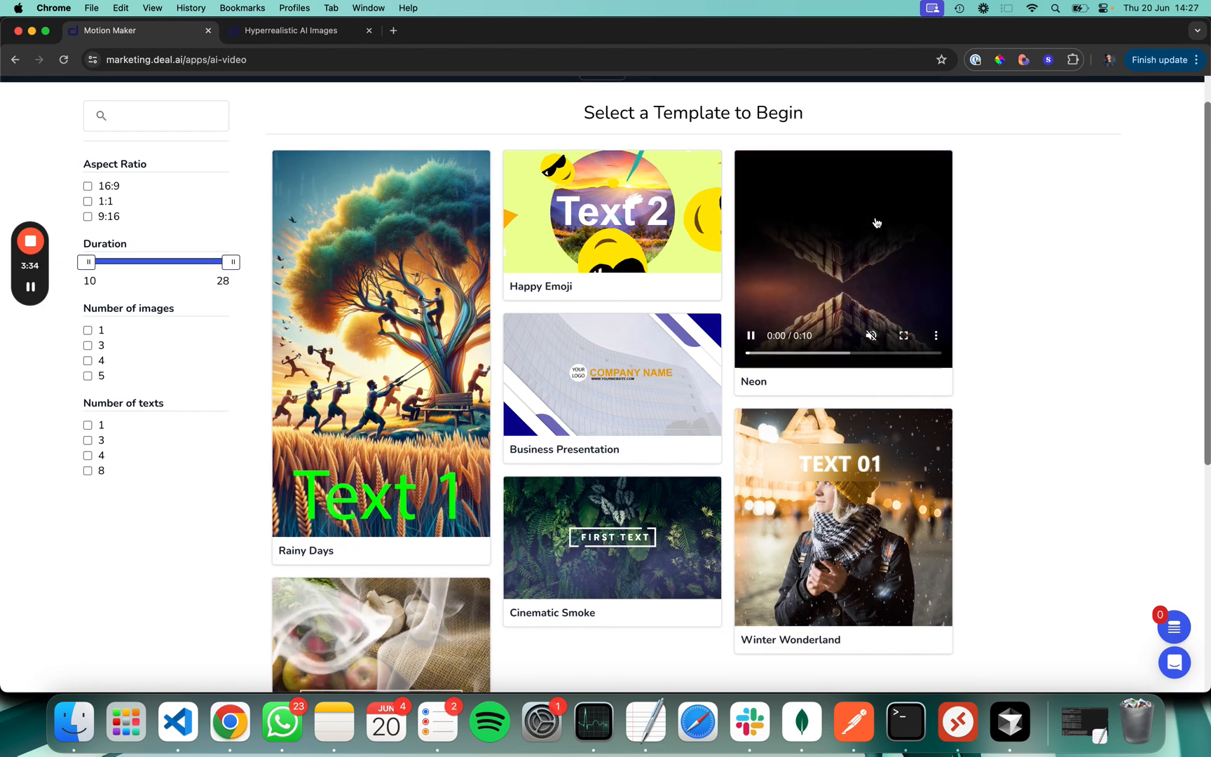
pyautogui.click(846, 253)
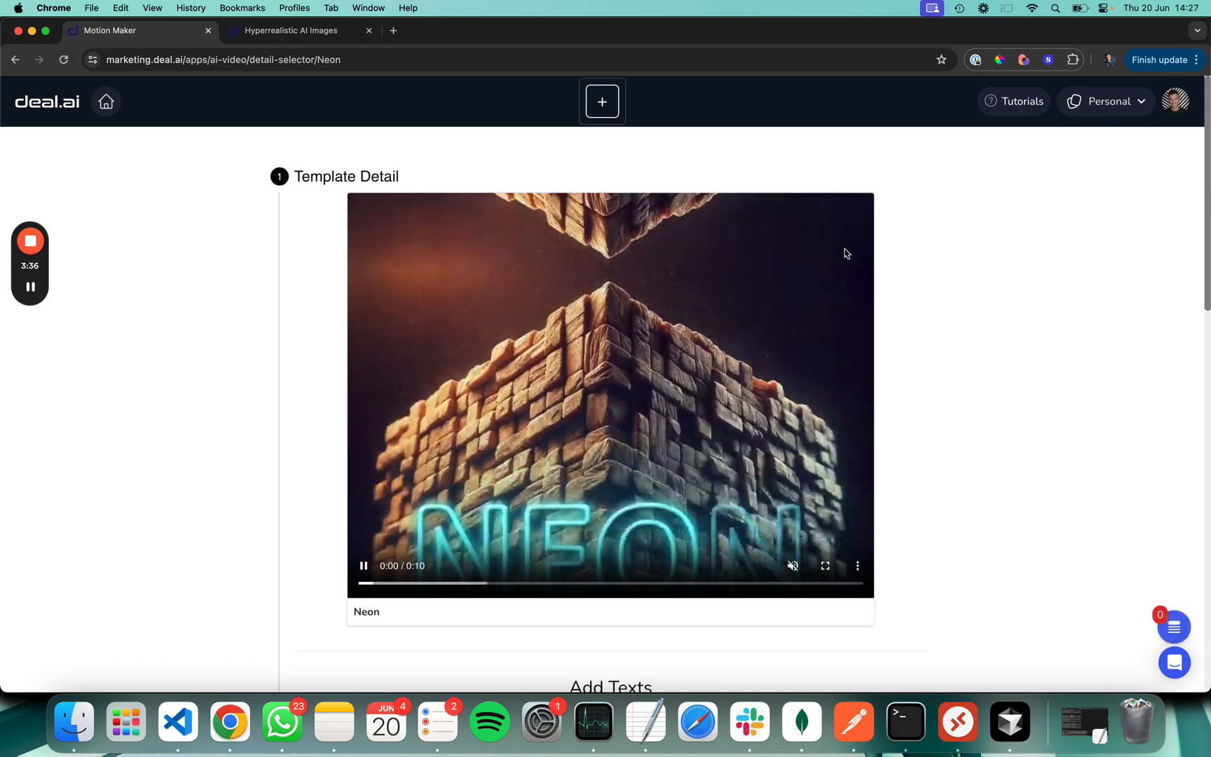
# - Enter "Example" as the Neon template's text and compare it with the preview video
pyautogui.scroll(-9, 771, 479)
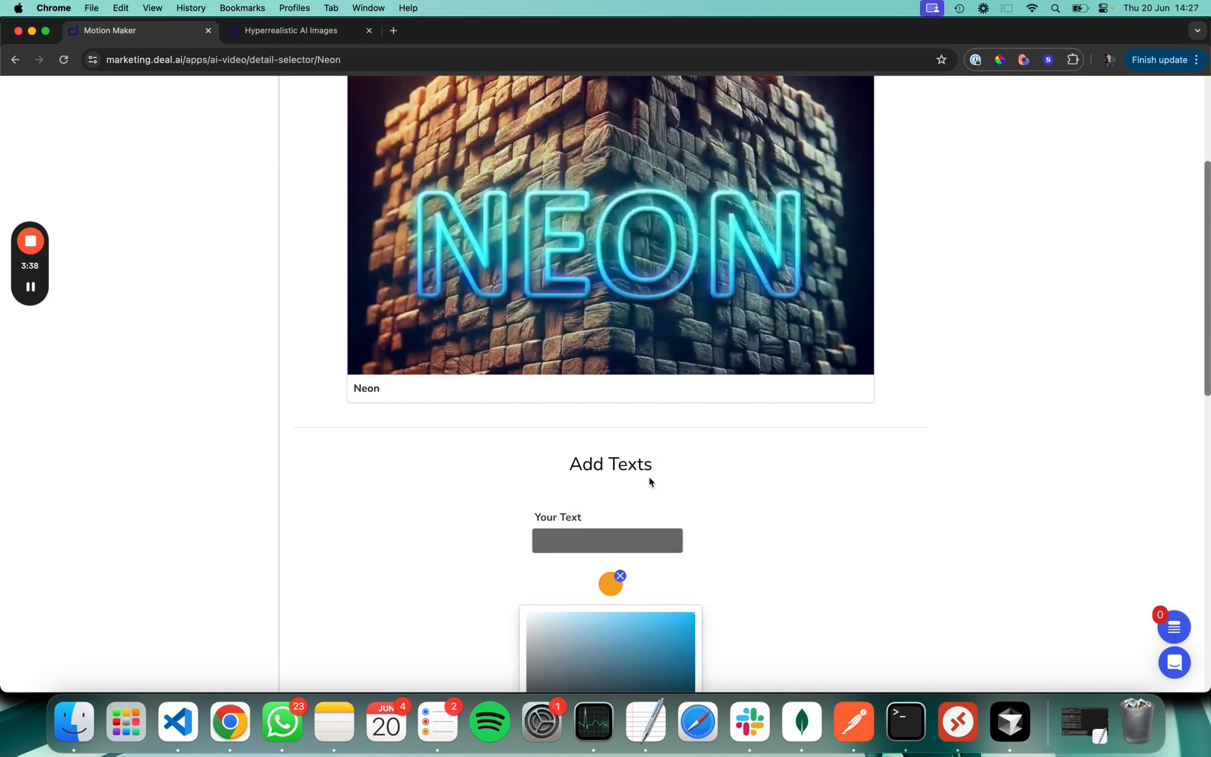
pyautogui.scroll(3, 339, 513)
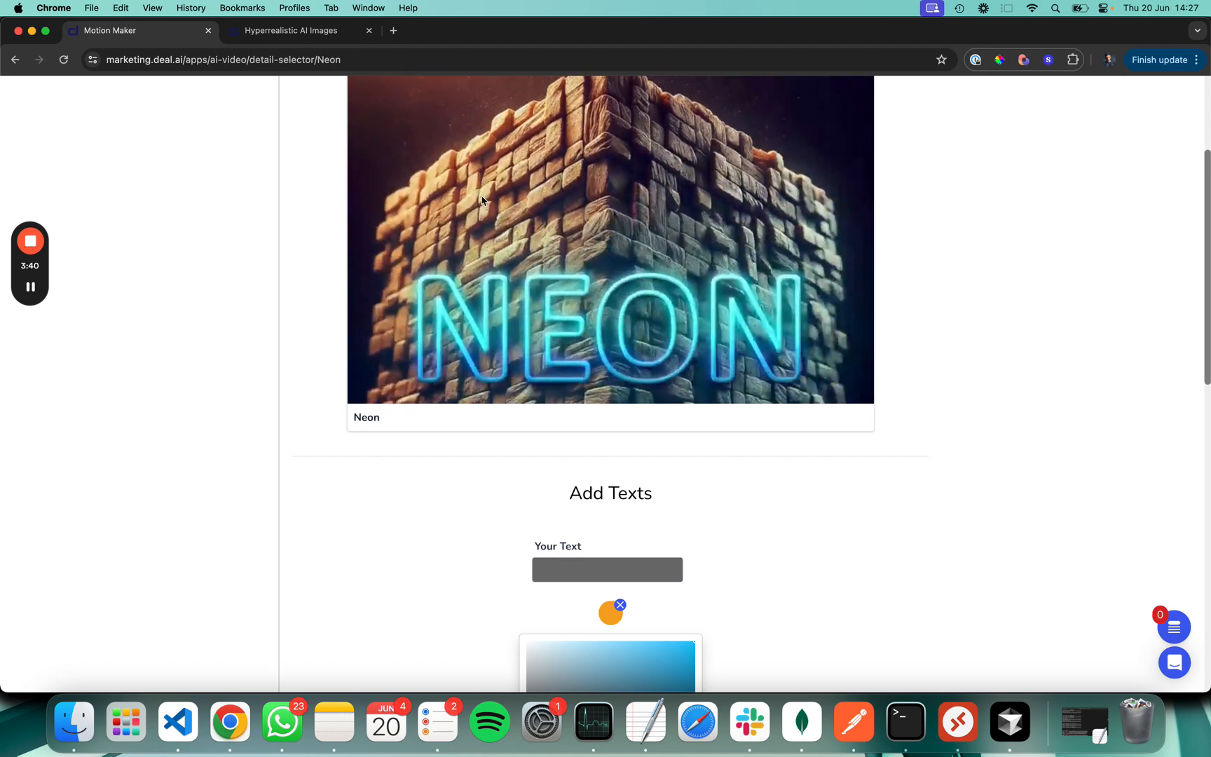
pyautogui.click(547, 572)
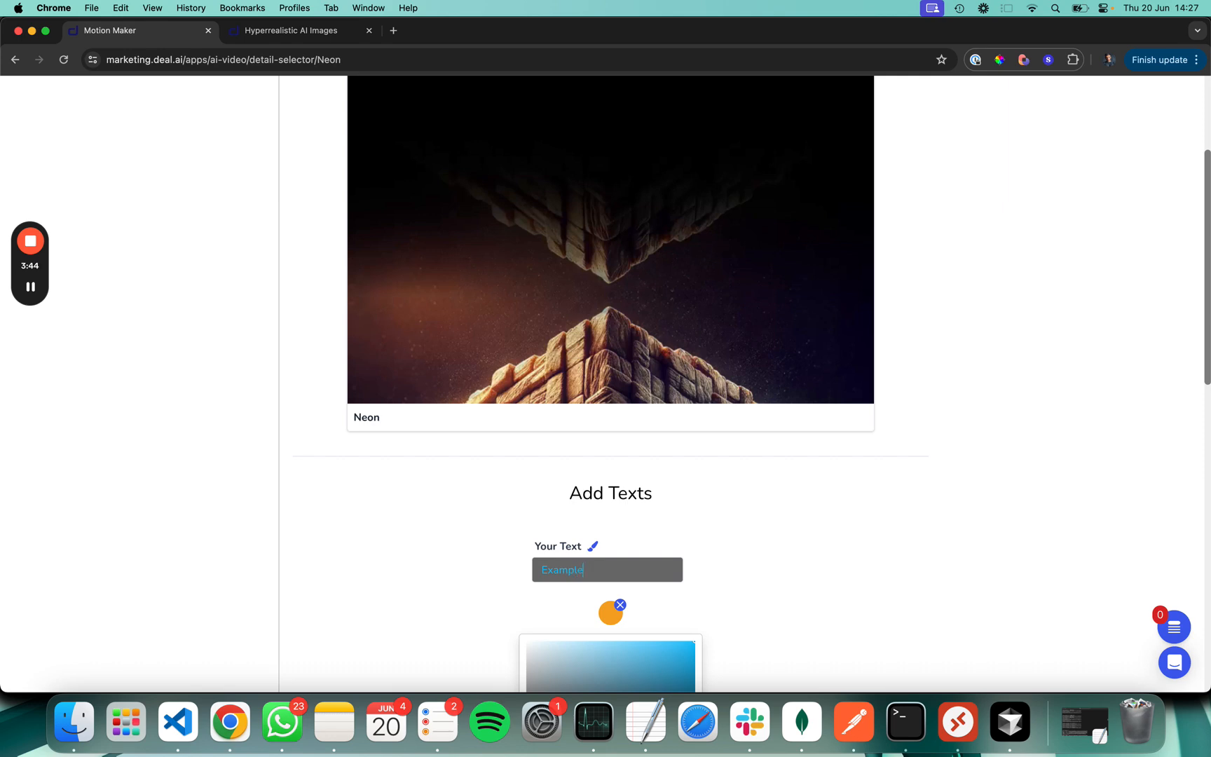
pyautogui.scroll(-5, 468, 561)
pyautogui.scroll(4, 454, 407)
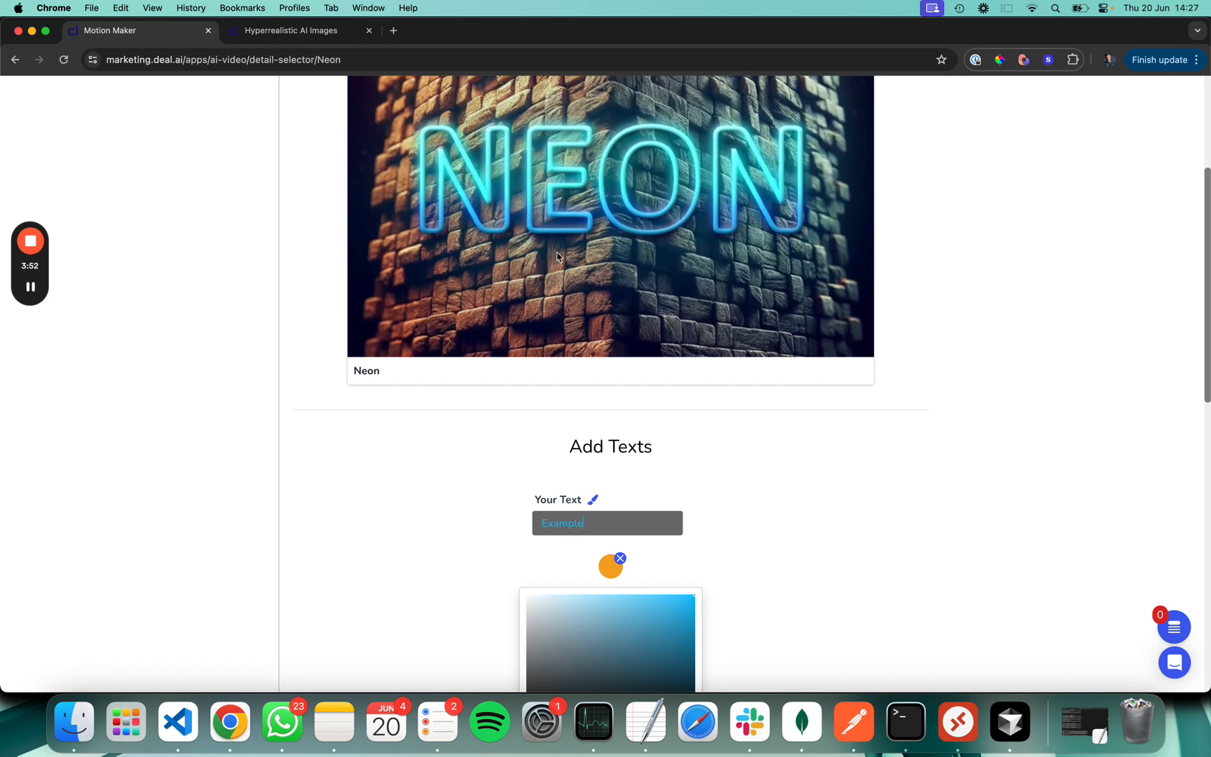
# - Try the preset magenta, purple, blue, turquoise, yellow and orange colours on the Example text
pyautogui.scroll(-3, 382, 485)
pyautogui.scroll(-4, 382, 485)
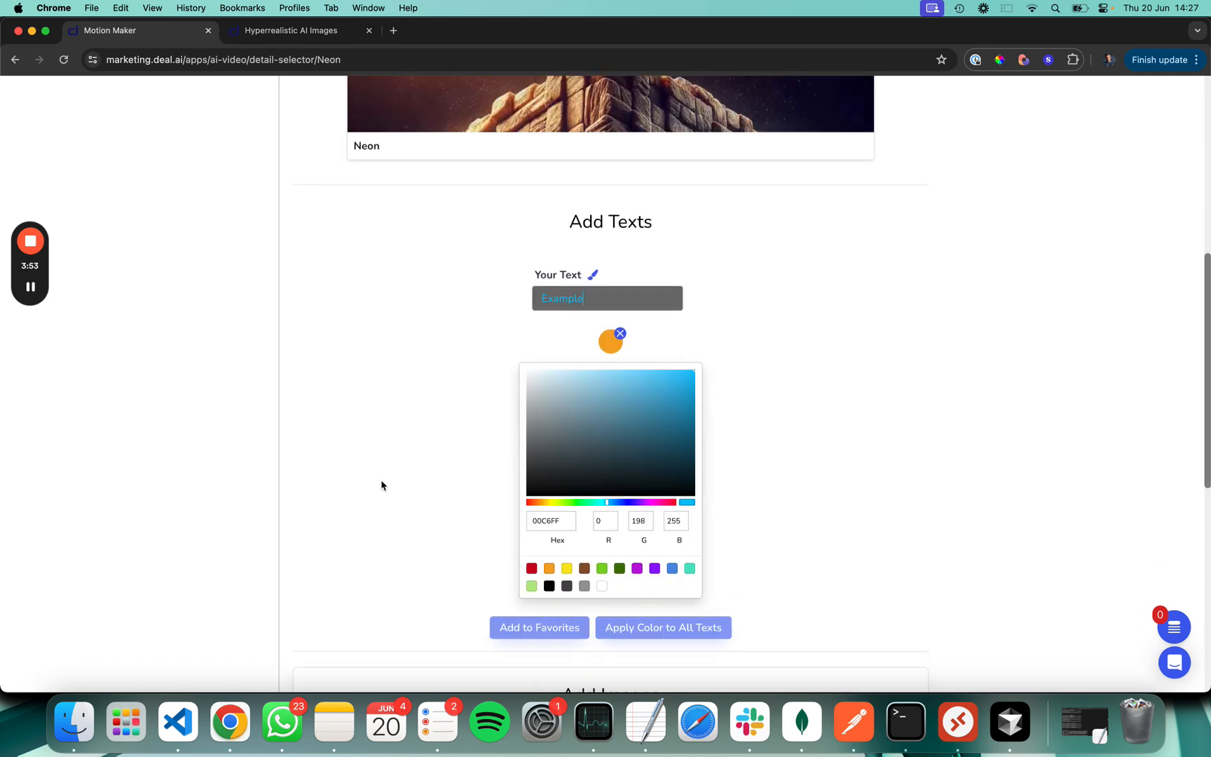
pyautogui.click(638, 569)
pyautogui.click(655, 569)
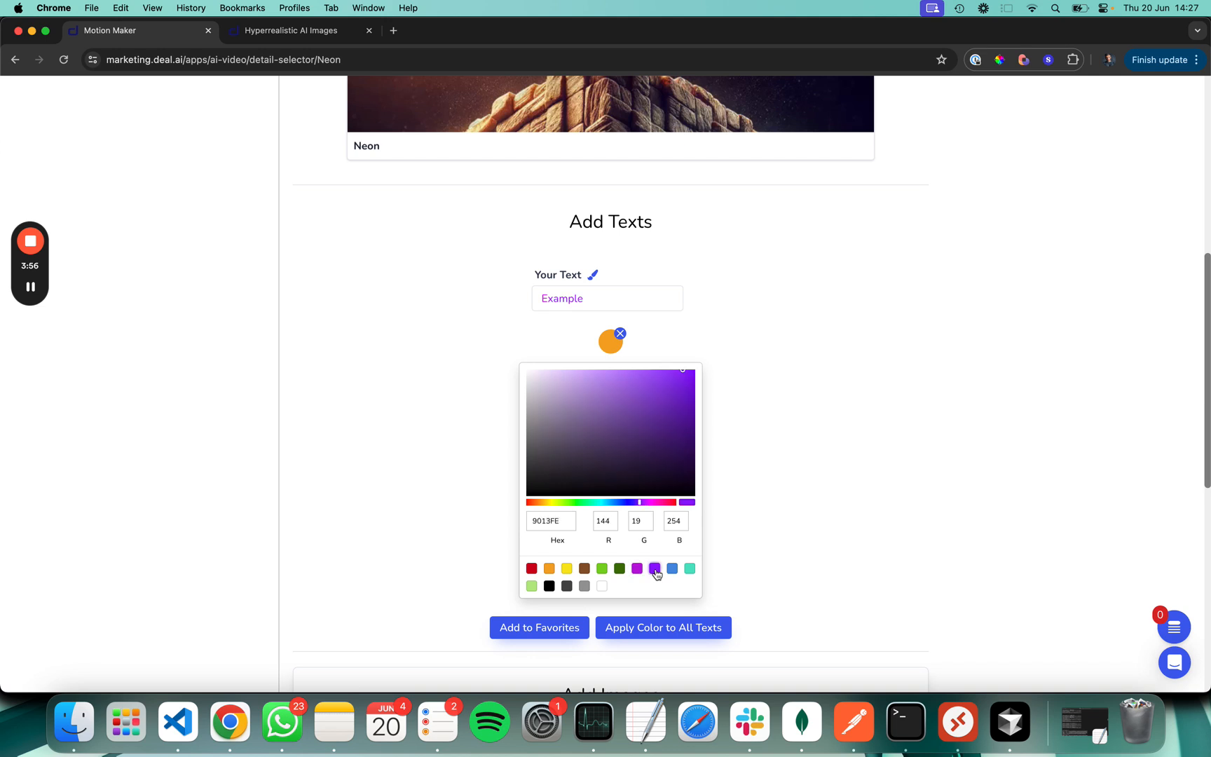
pyautogui.click(671, 570)
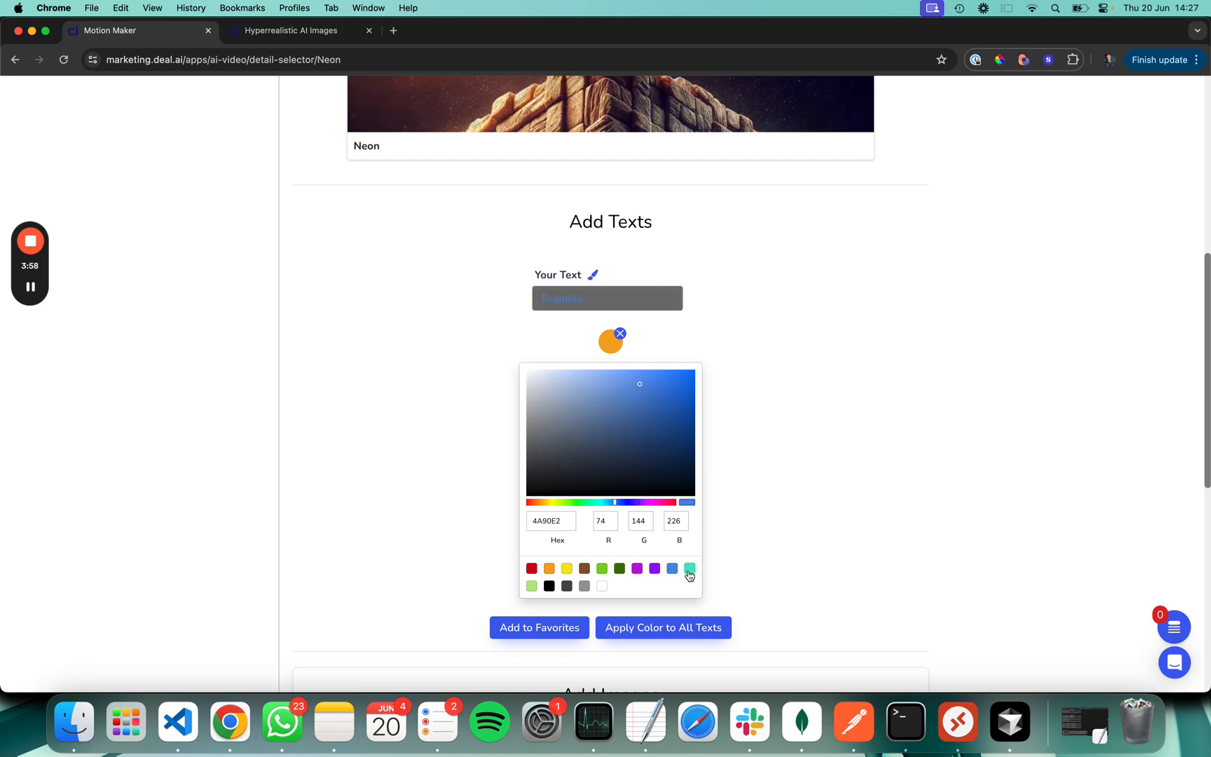
pyautogui.click(690, 571)
pyautogui.click(566, 569)
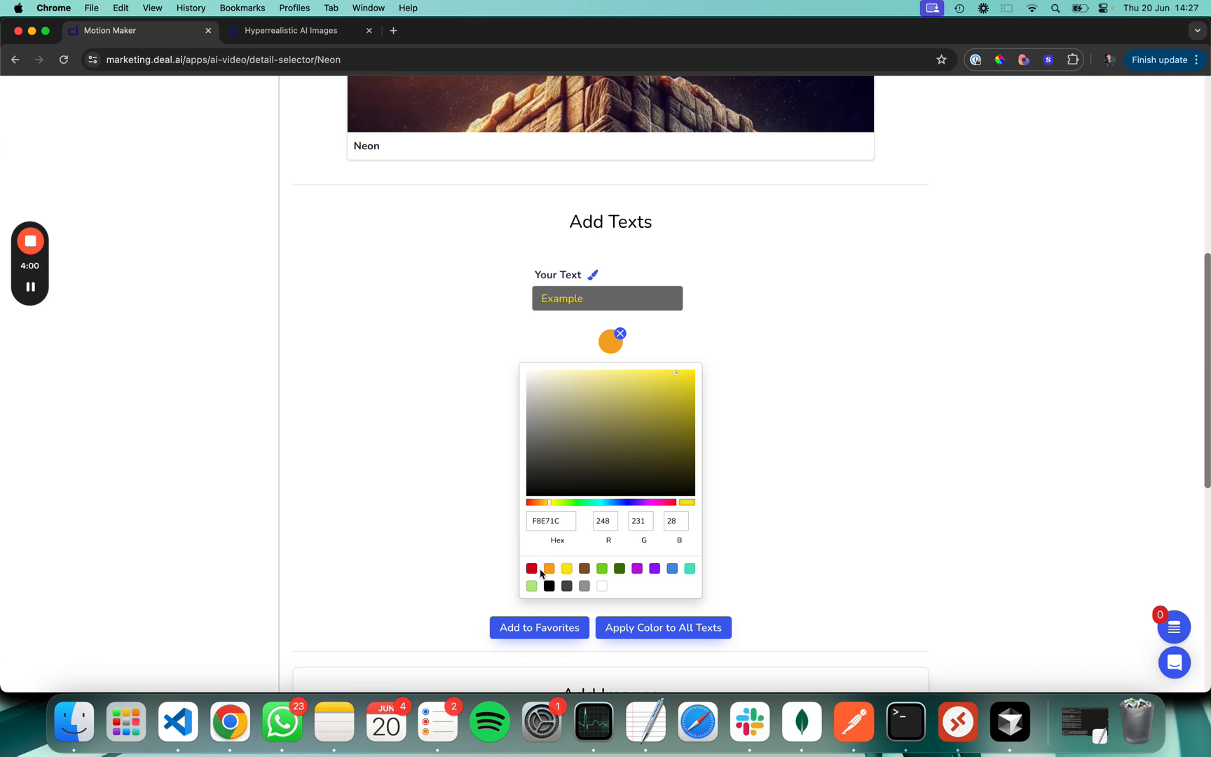
pyautogui.click(549, 571)
# - Mix the custom violet text colour 562EDA and add it to the favourite colours
pyautogui.moveTo(607, 457); pyautogui.dragTo(661, 392)
pyautogui.doubleClick(561, 520)
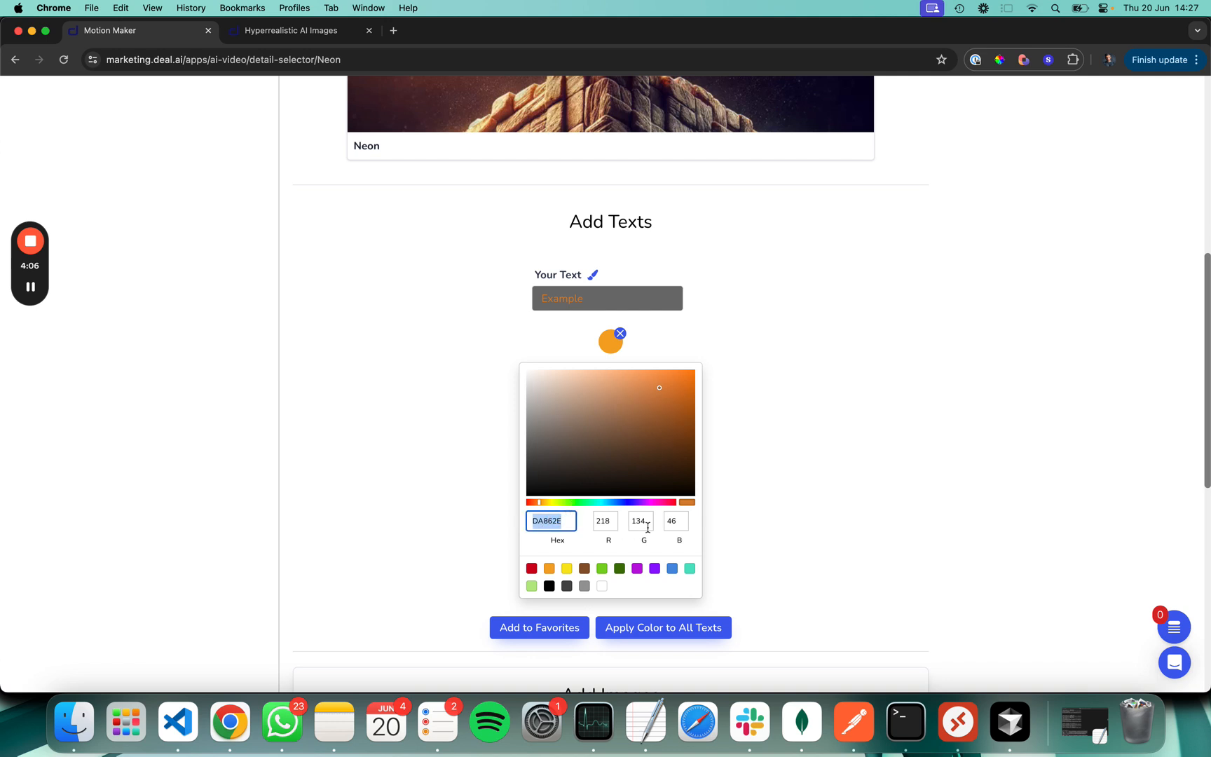
pyautogui.moveTo(578, 503); pyautogui.dragTo(633, 511)
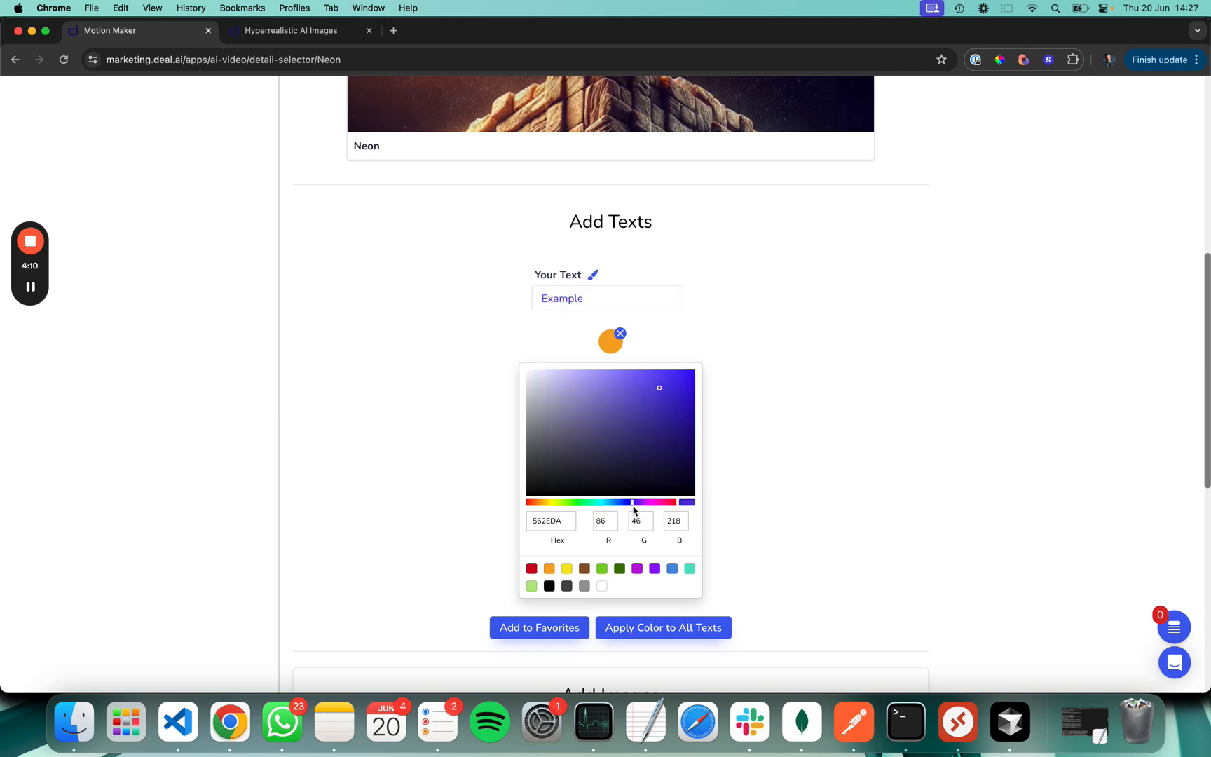
pyautogui.scroll(1, 658, 460)
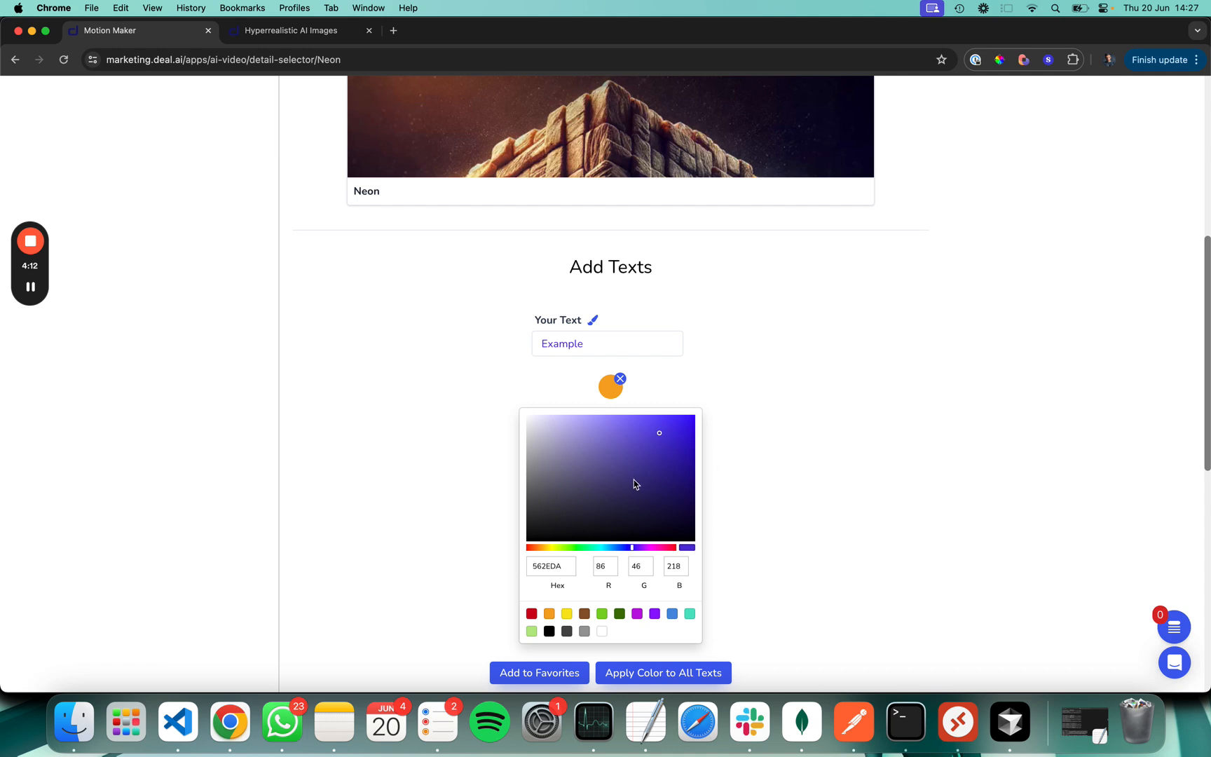
pyautogui.scroll(-2, 634, 484)
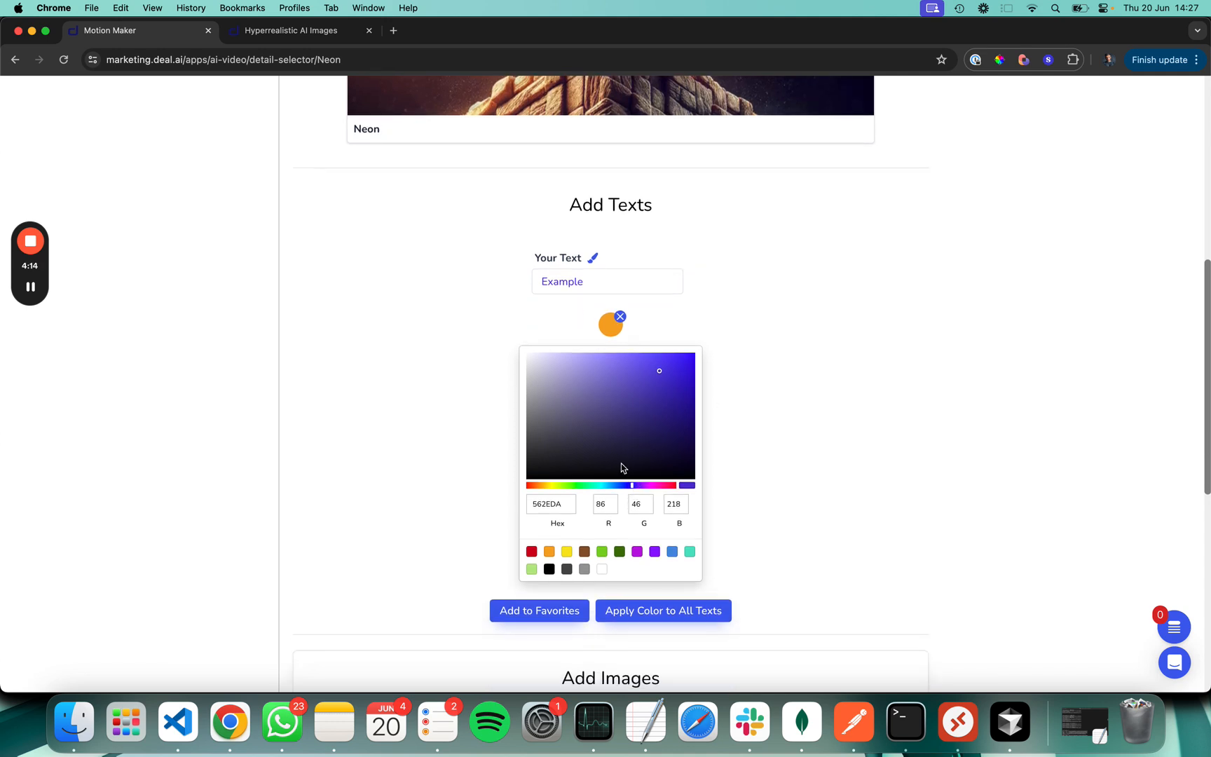
pyautogui.click(539, 611)
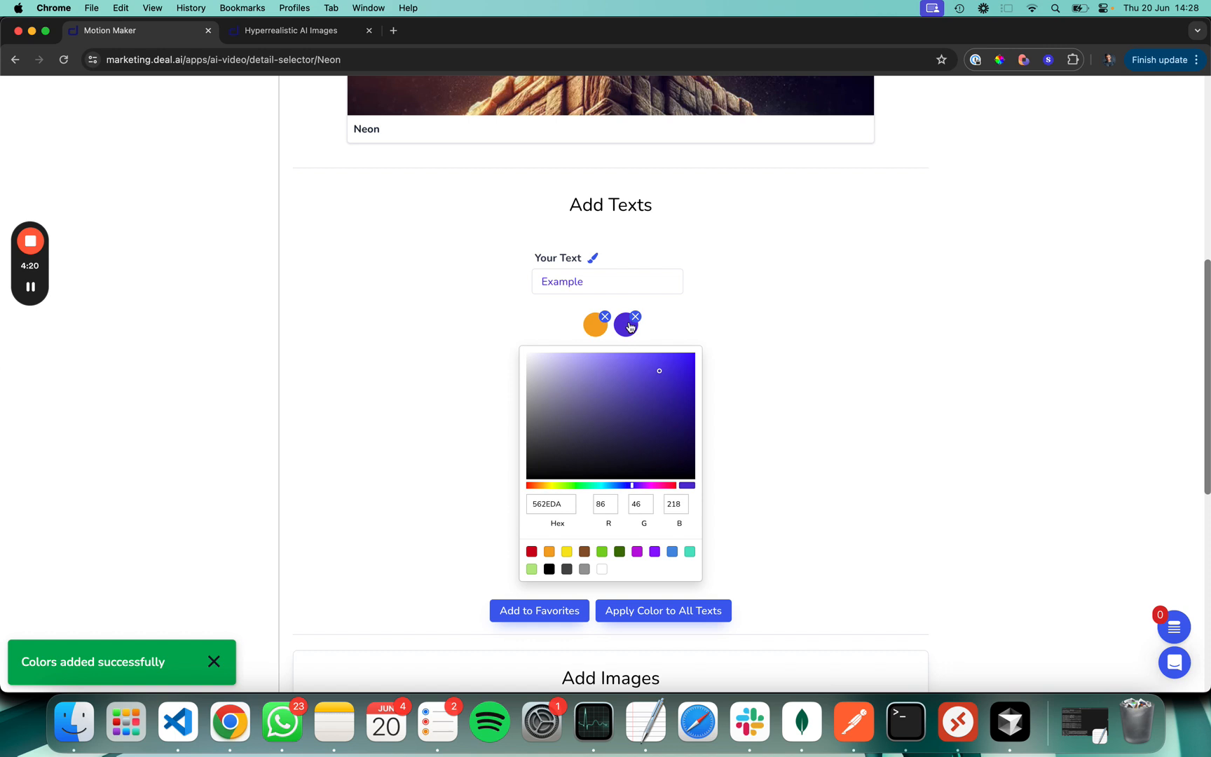
# - Try the orange and violet favourite colours on the text, and delete orange from the favourites
pyautogui.click(597, 331)
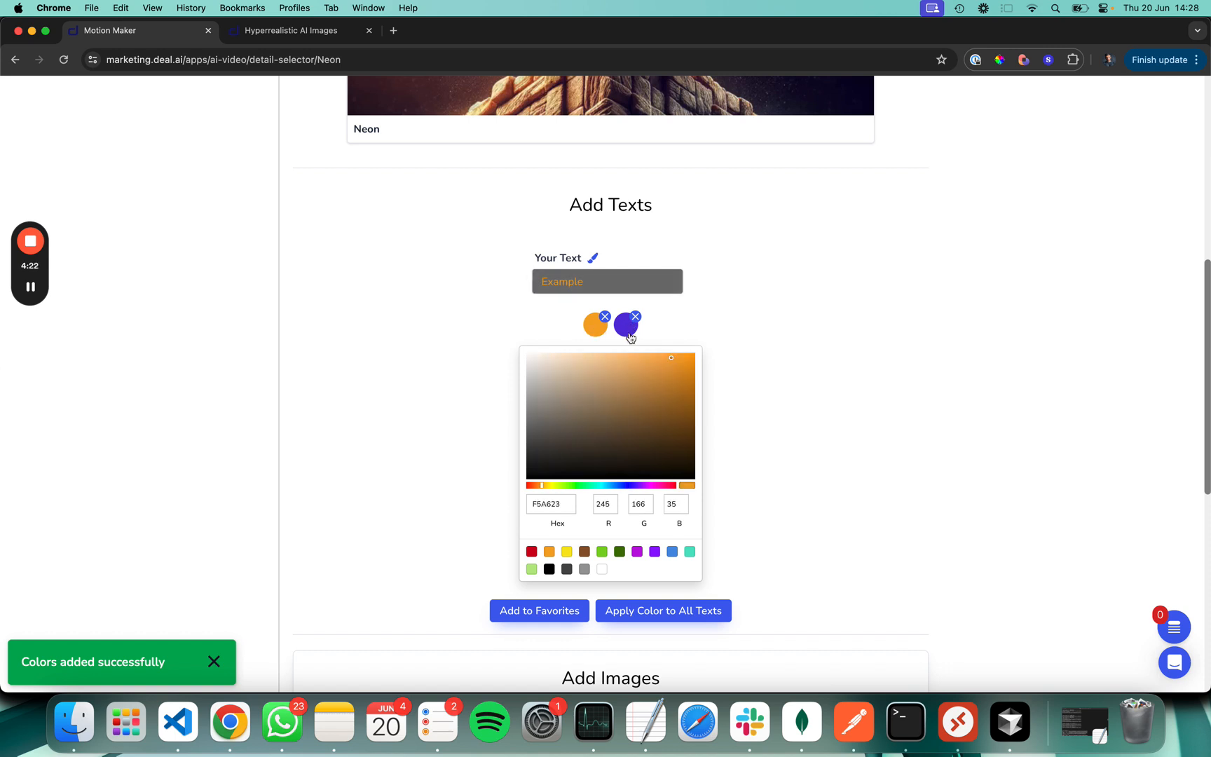
pyautogui.click(623, 335)
pyautogui.click(600, 333)
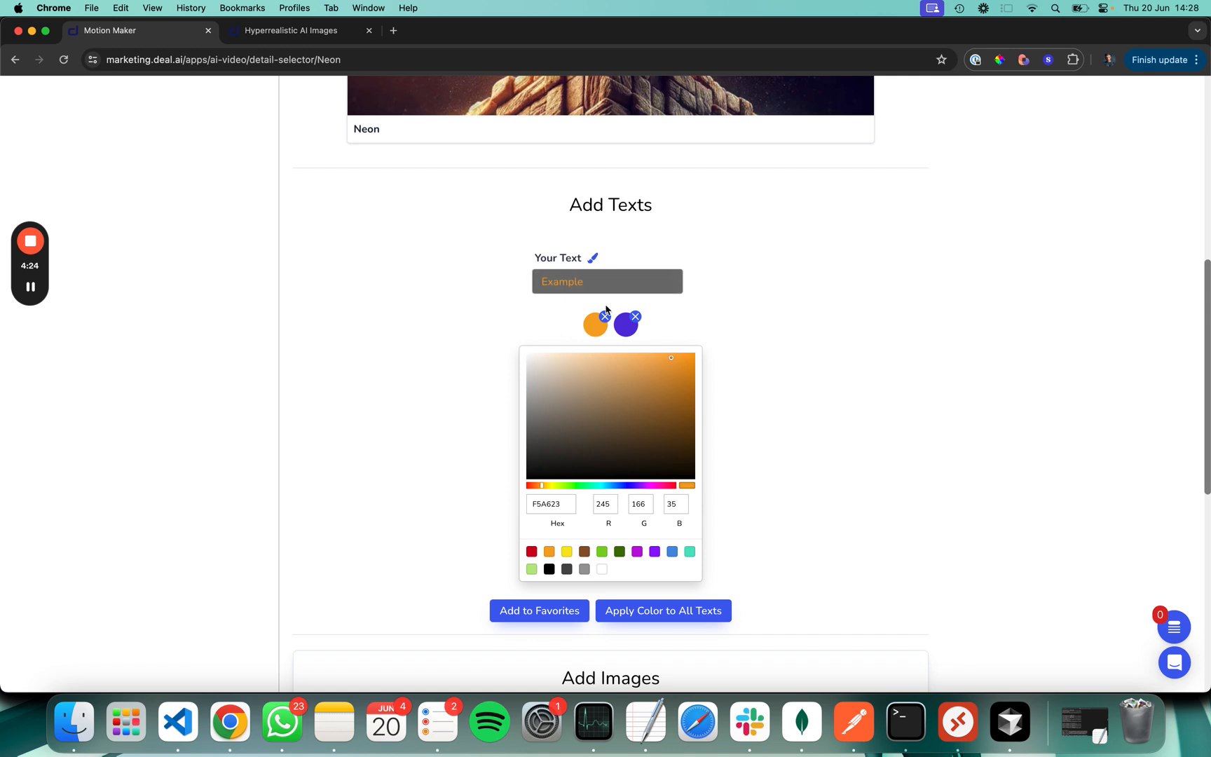
pyautogui.scroll(1, 606, 304)
pyautogui.scroll(2, 646, 330)
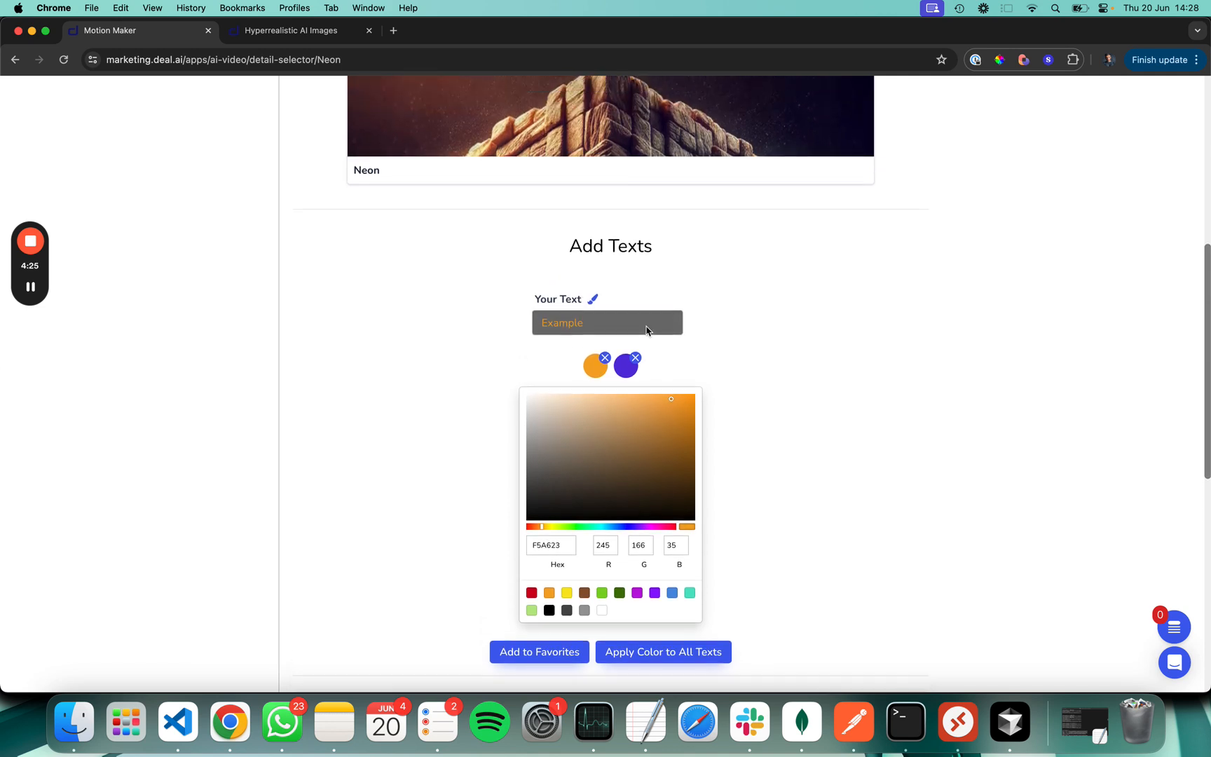
pyautogui.click(605, 358)
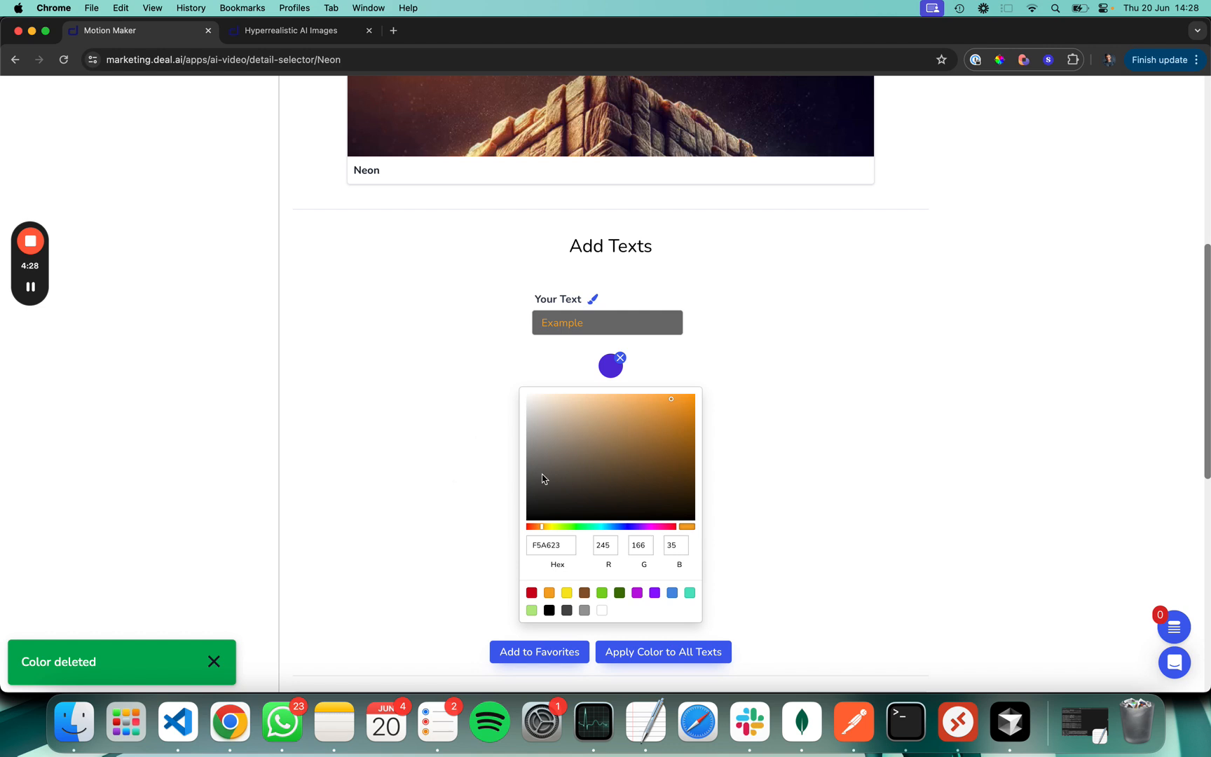
# - Try the pale shade F4E6D1 on the text, and set the text colour to the preset yellow F8E71C
pyautogui.moveTo(621, 442); pyautogui.dragTo(547, 401)
pyautogui.scroll(3, 457, 414)
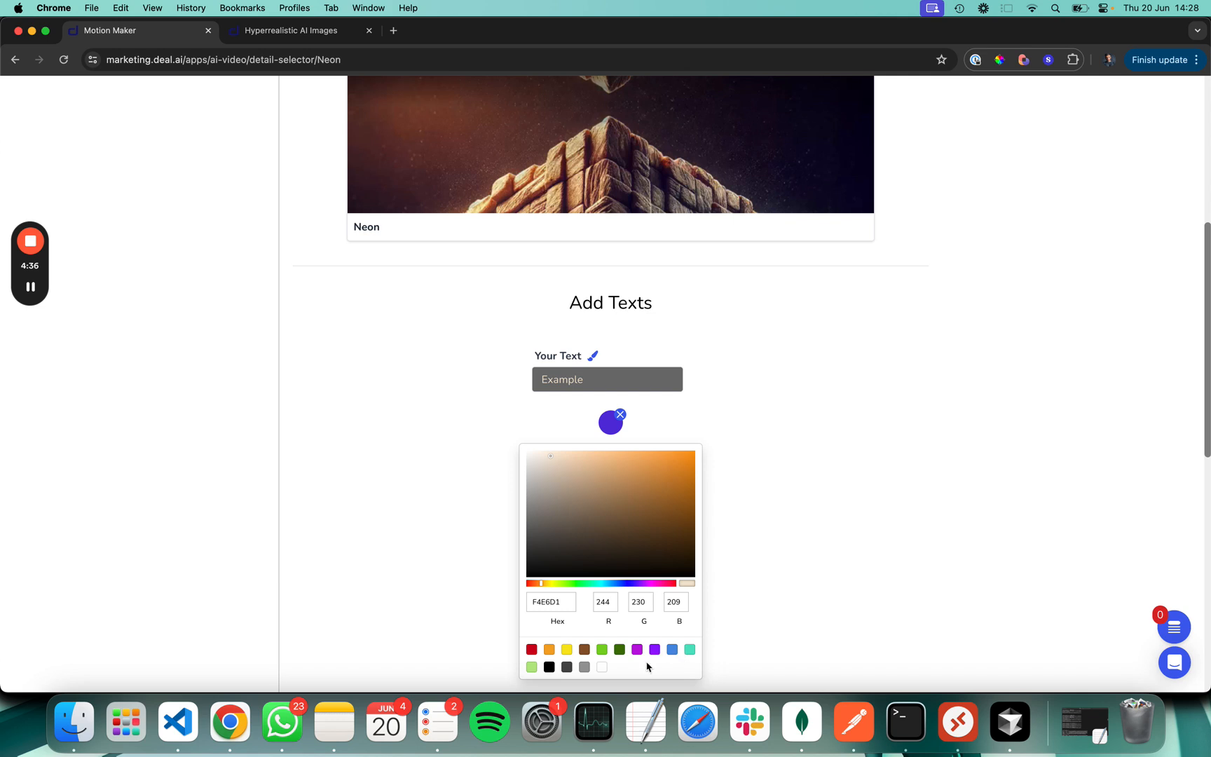
pyautogui.click(565, 652)
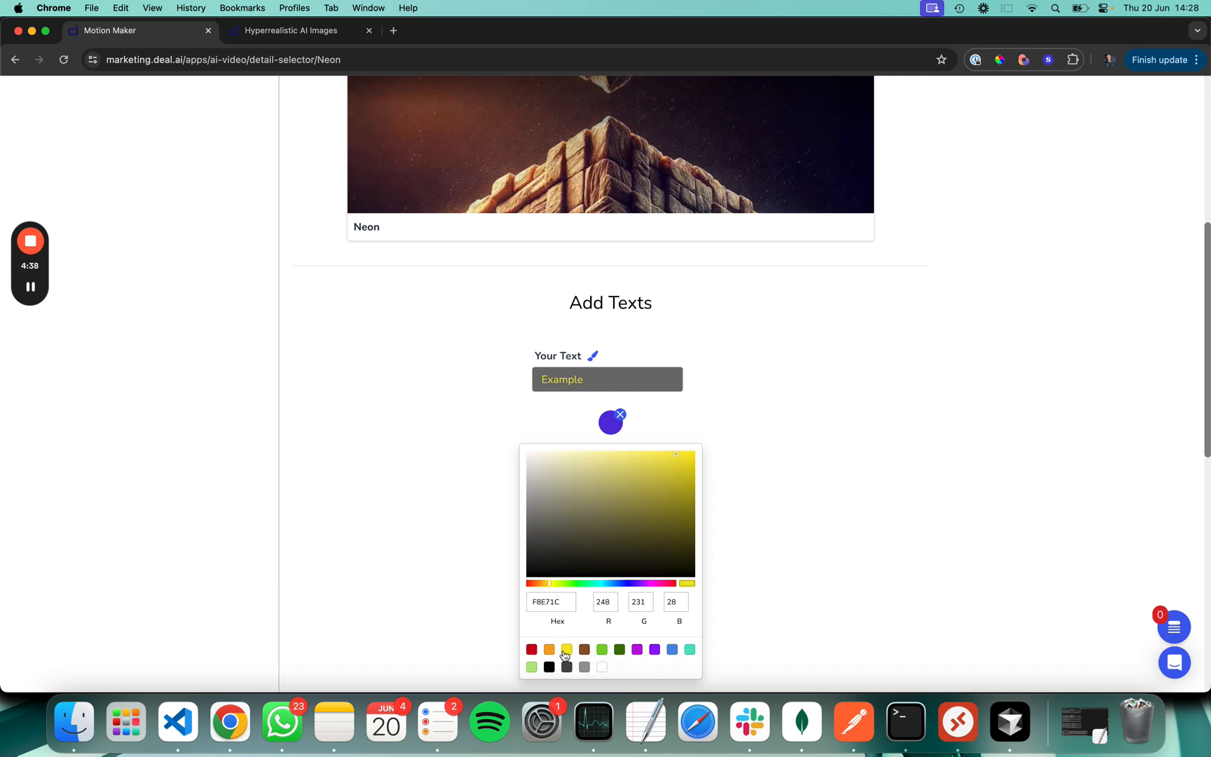
# - Upload download (70).png from the Motion Maker folder in Downloads as the template's background image
pyautogui.scroll(5, 483, 491)
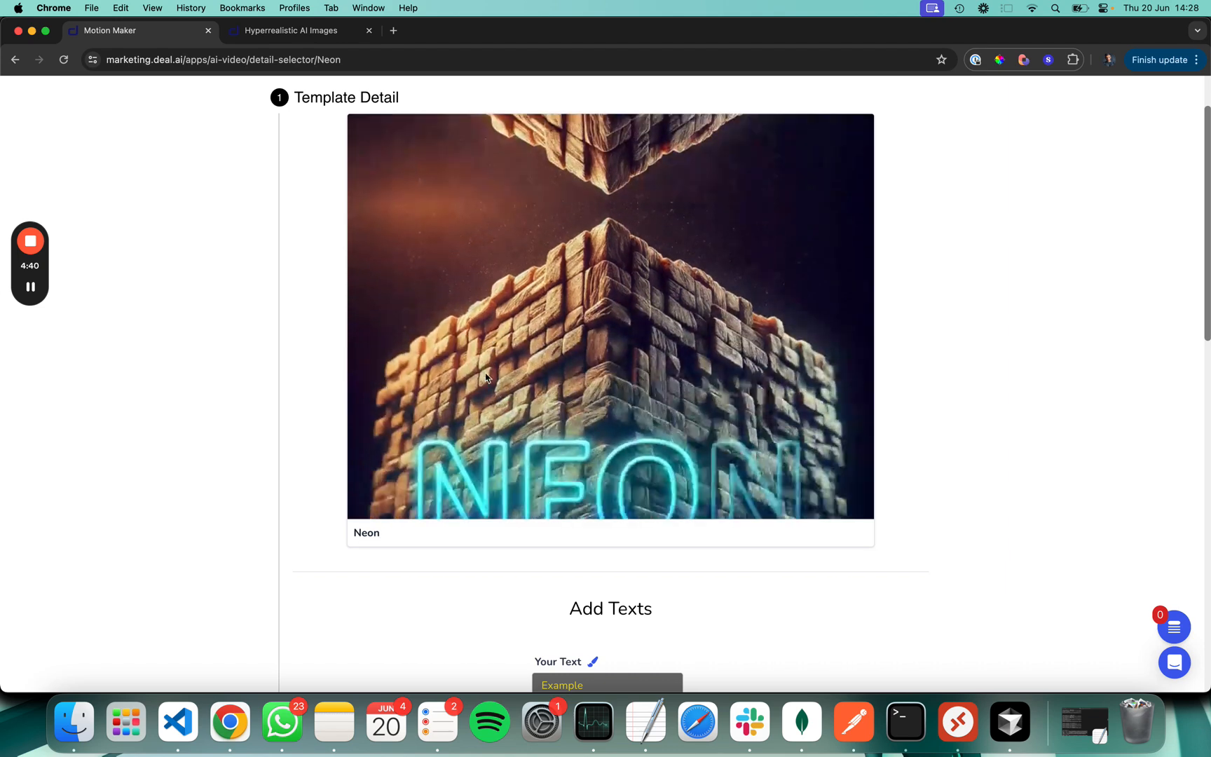
pyautogui.scroll(-10, 290, 476)
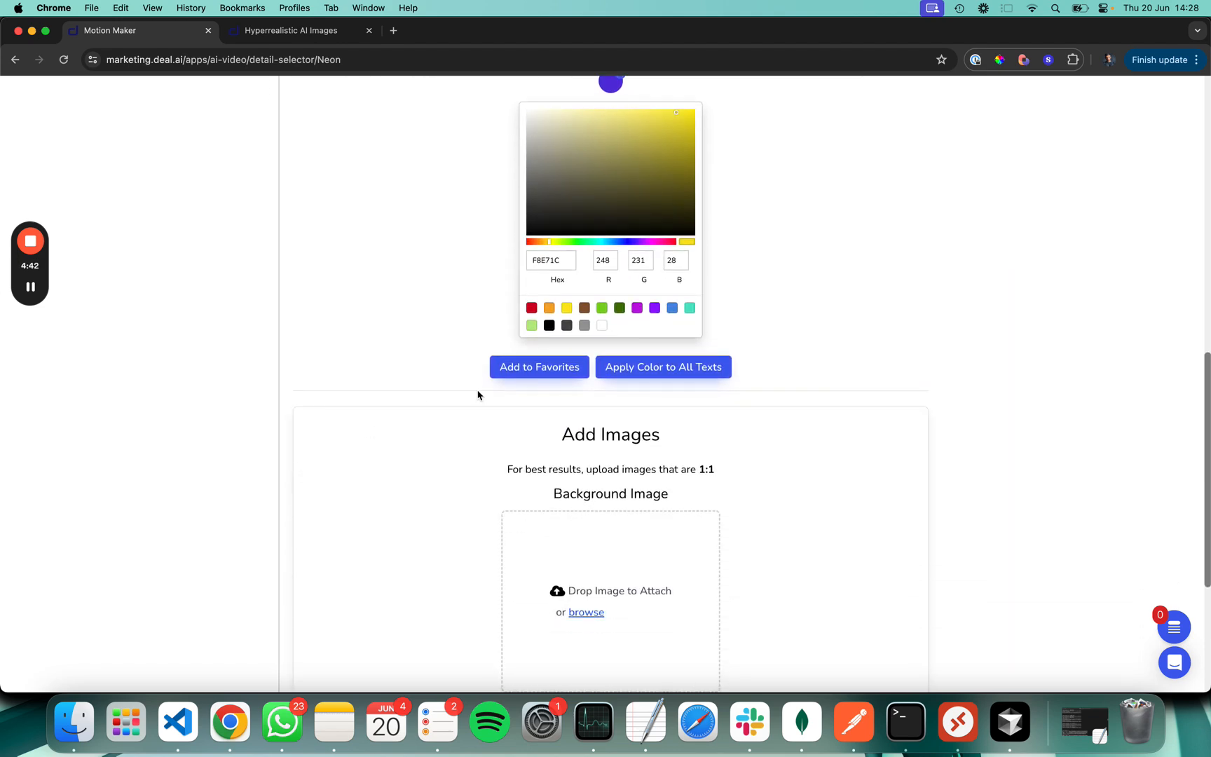
pyautogui.scroll(-2, 477, 394)
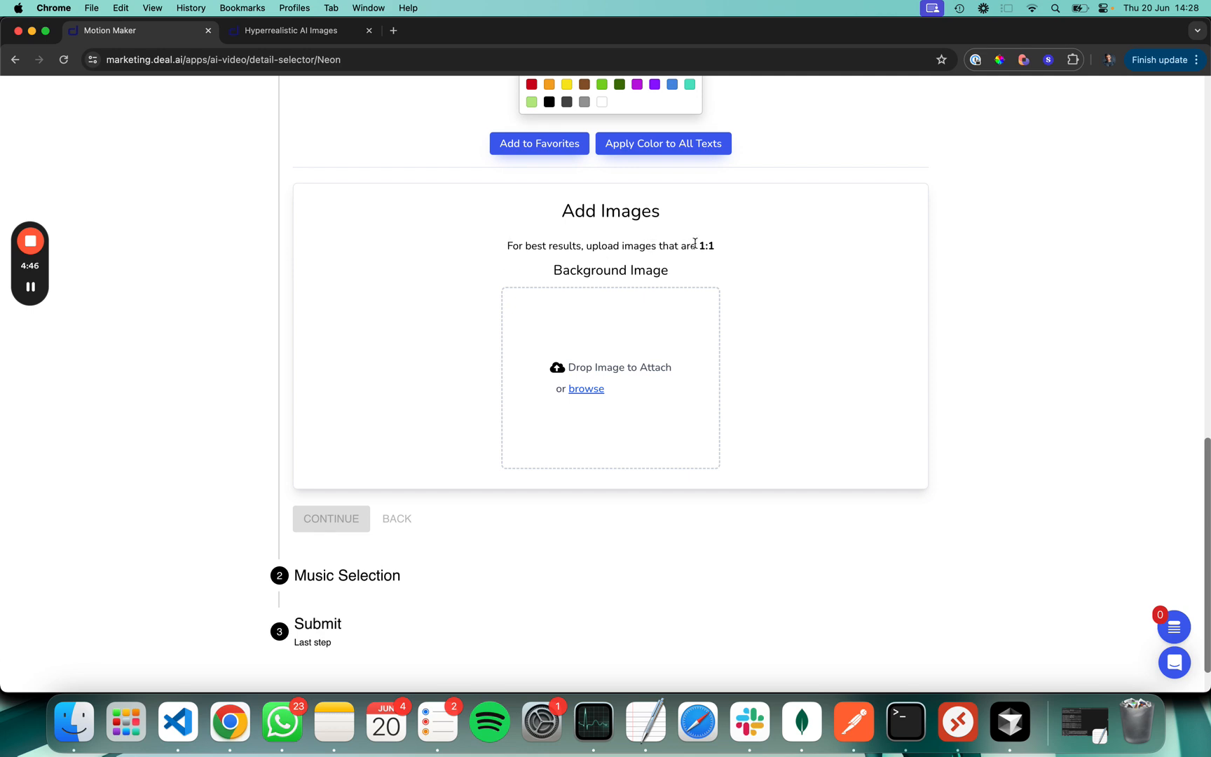
pyautogui.scroll(12, 726, 256)
pyautogui.scroll(-10, 567, 604)
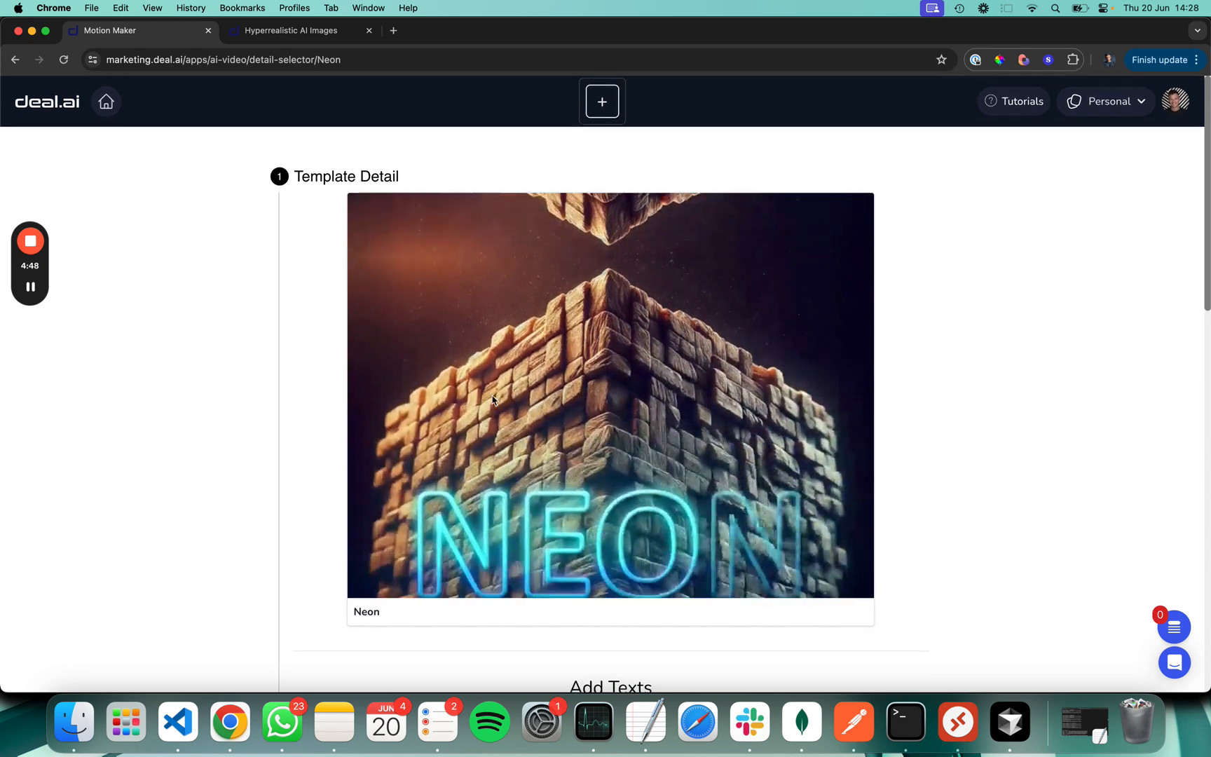
pyautogui.scroll(-1, 565, 604)
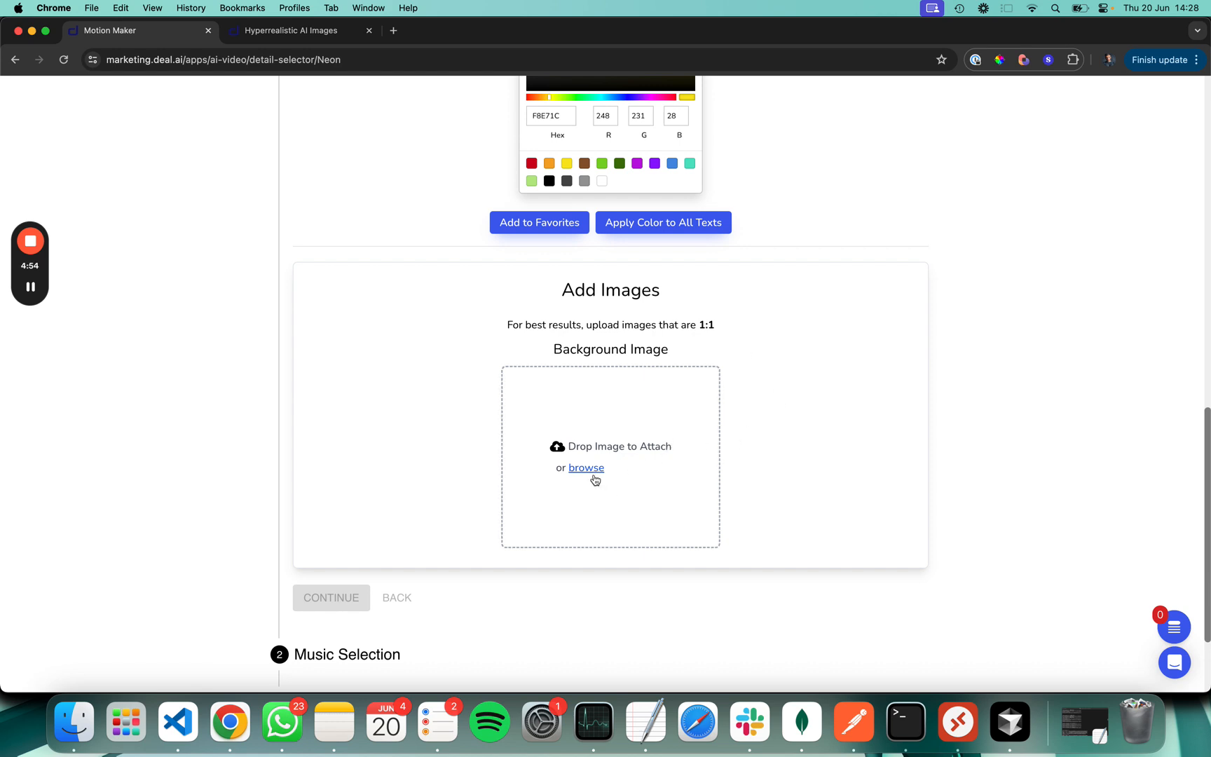
pyautogui.click(520, 502)
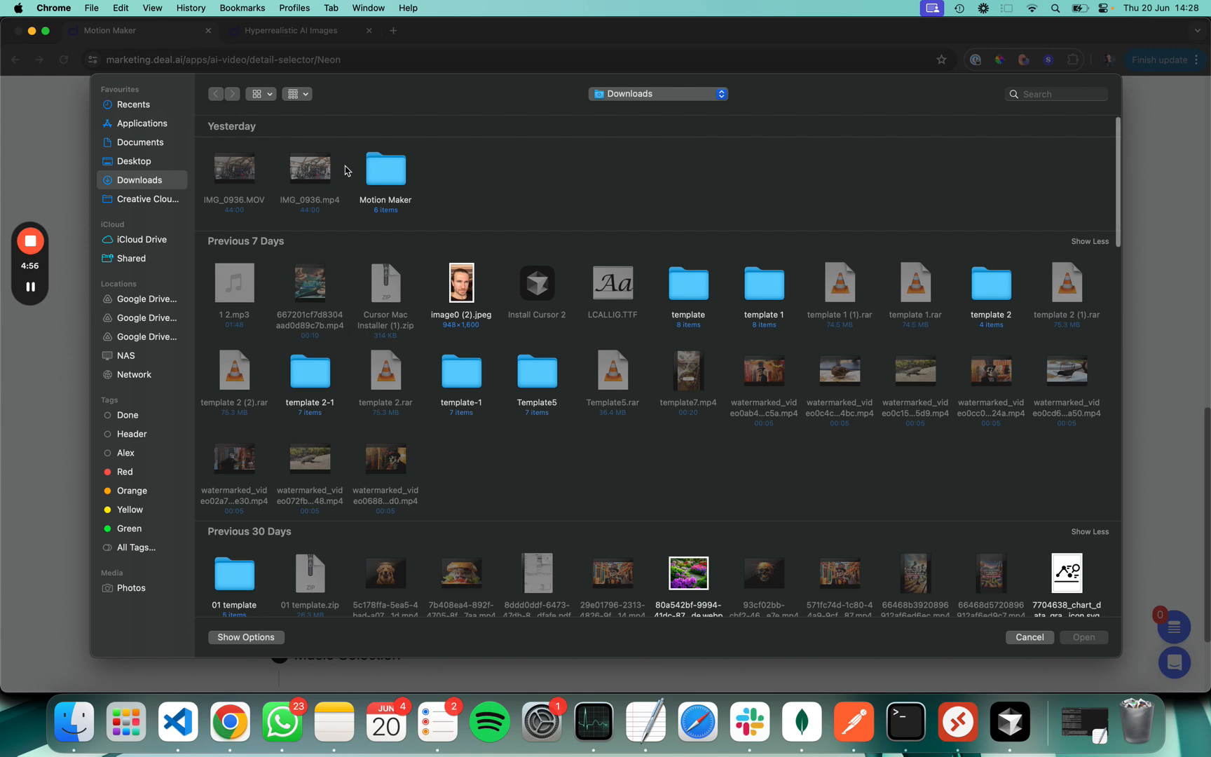
pyautogui.doubleClick(379, 162)
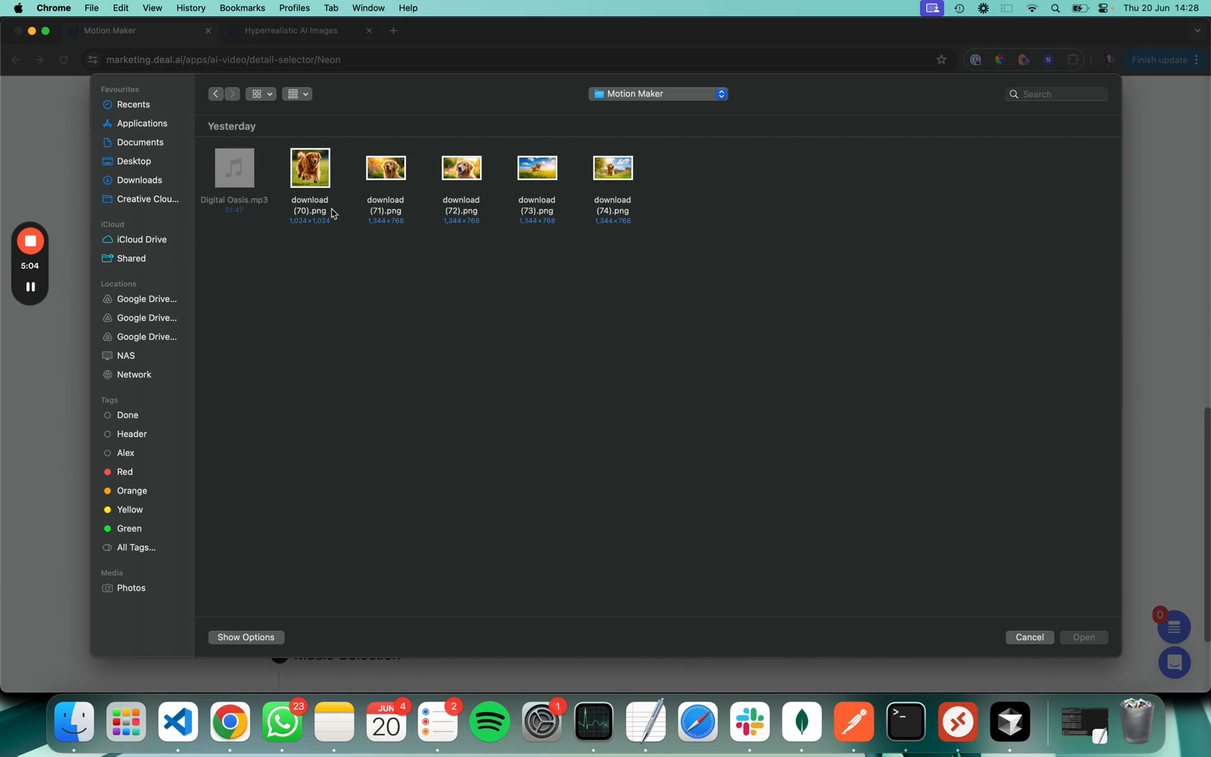
pyautogui.click(312, 177)
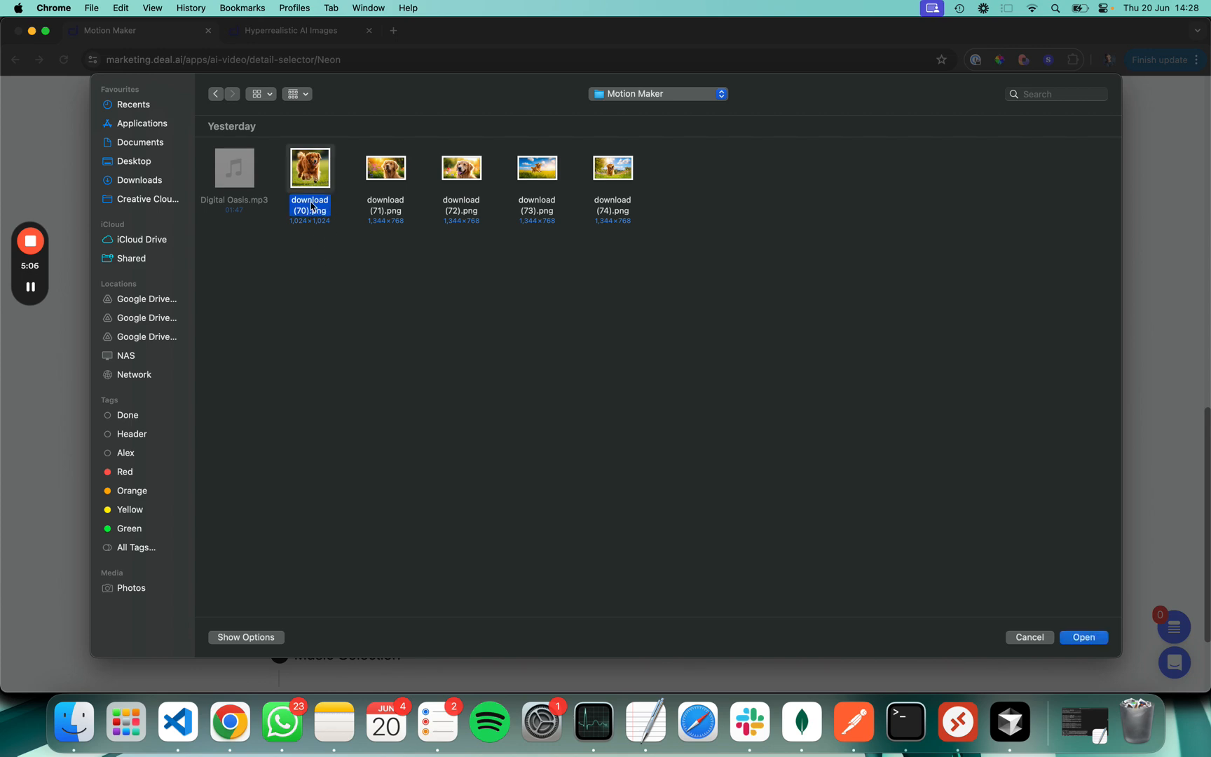
pyautogui.doubleClick(310, 199)
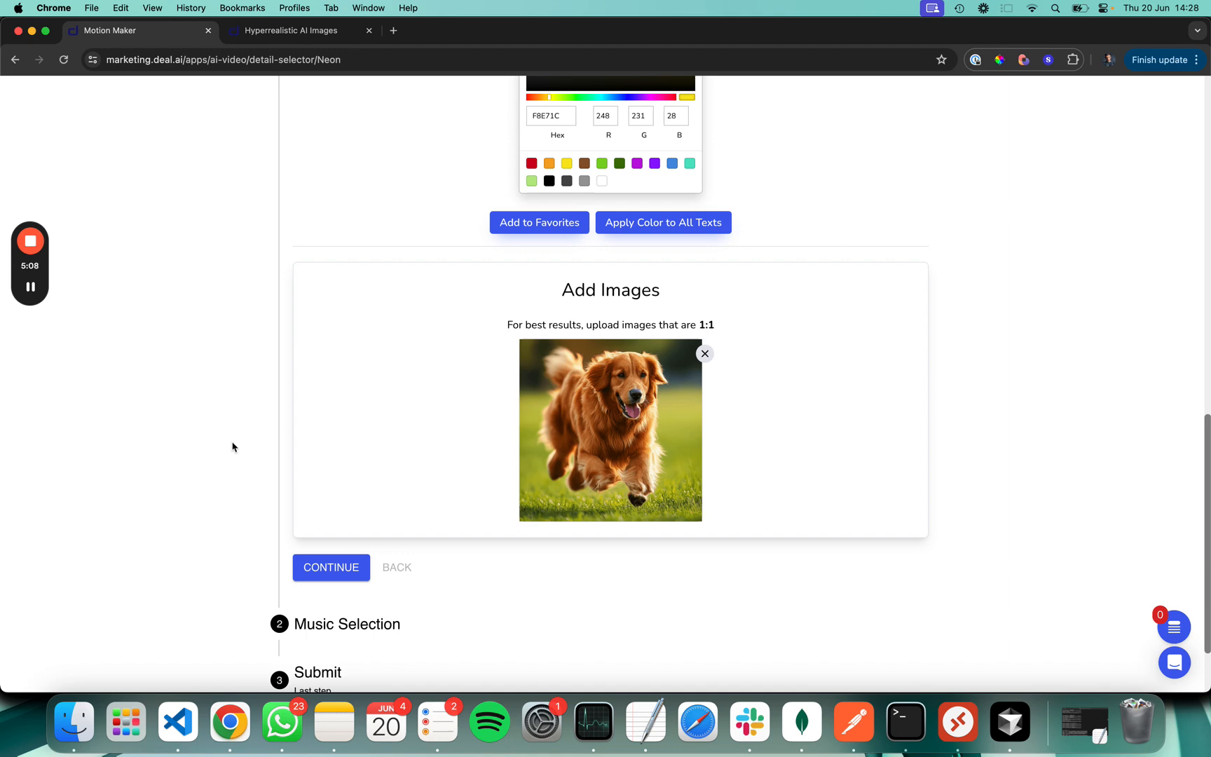
pyautogui.scroll(9, 407, 323)
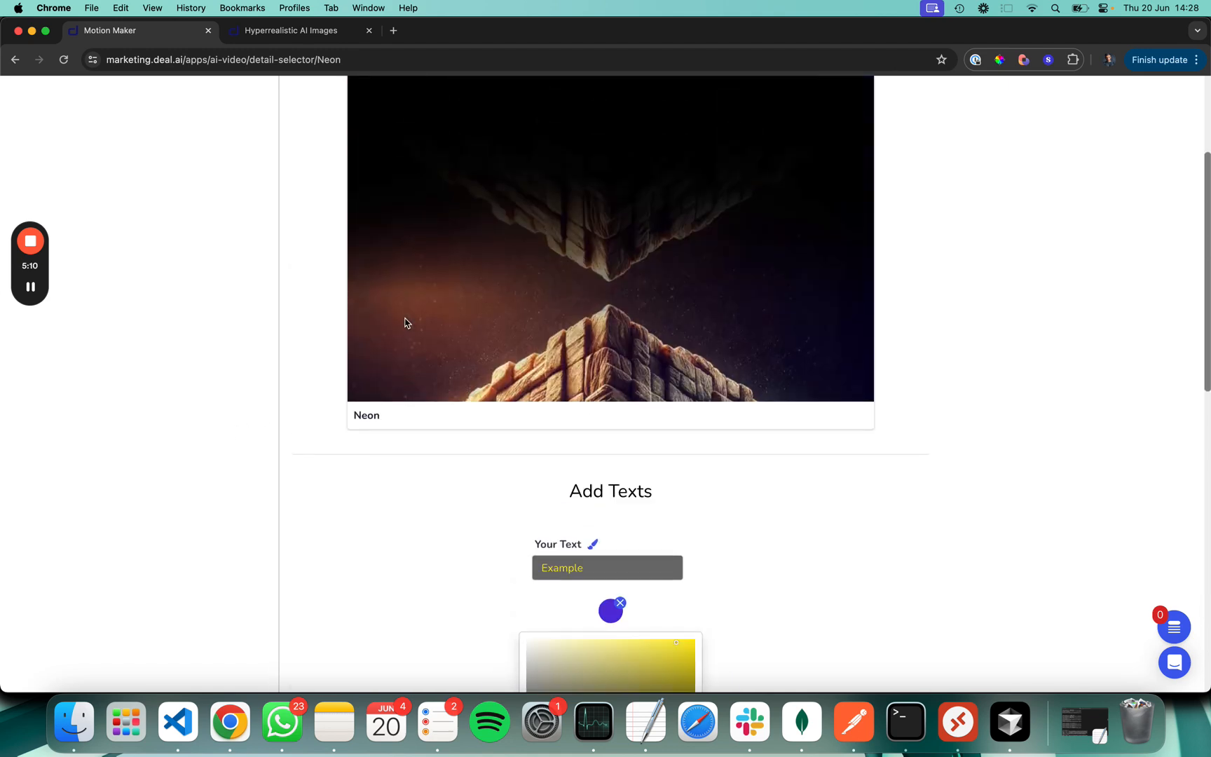
# - Accept the template details with the uploaded dog image and continue to the music selection
pyautogui.scroll(-10, 407, 323)
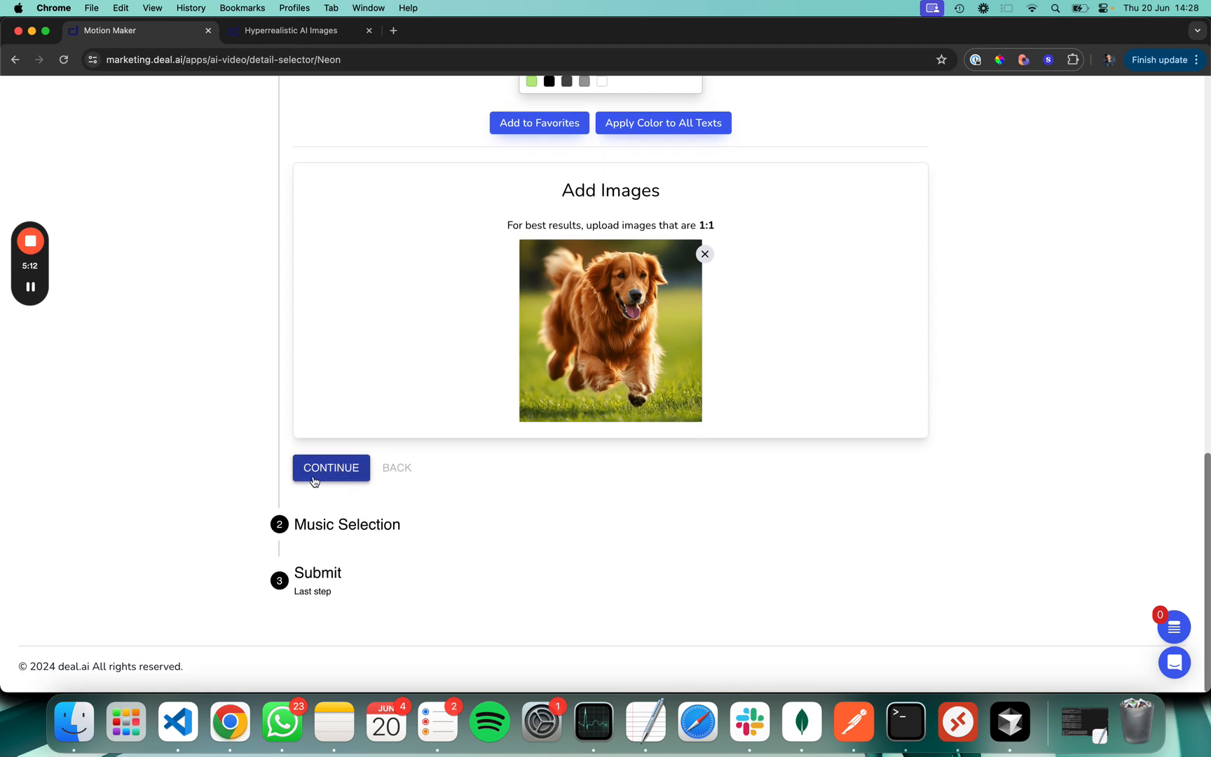
pyautogui.click(317, 467)
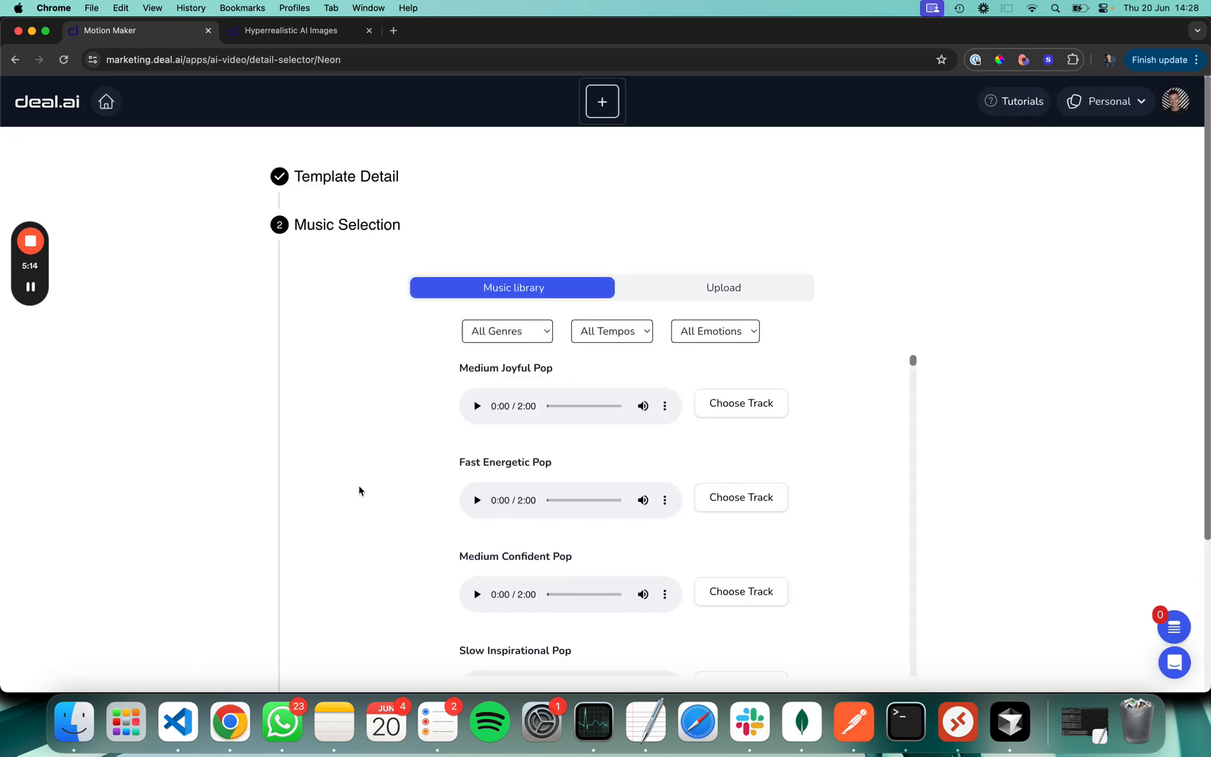
# - Browse the music library's tracks across the genres, from Pop through Hip Hop, Jazz, Classical and Country to Orchestral
pyautogui.scroll(-1, 360, 491)
pyautogui.scroll(-3, 364, 488)
pyautogui.scroll(-3, 932, 413)
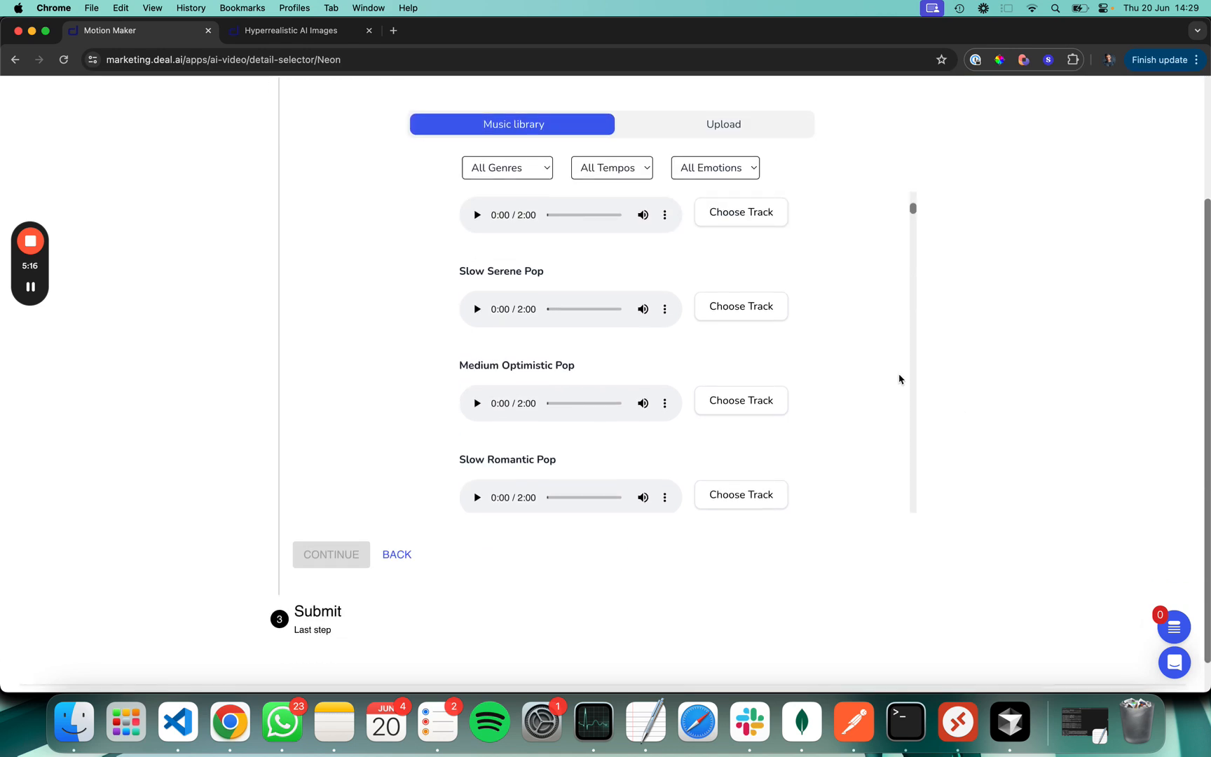
pyautogui.scroll(-15, 876, 352)
pyautogui.scroll(-15, 827, 292)
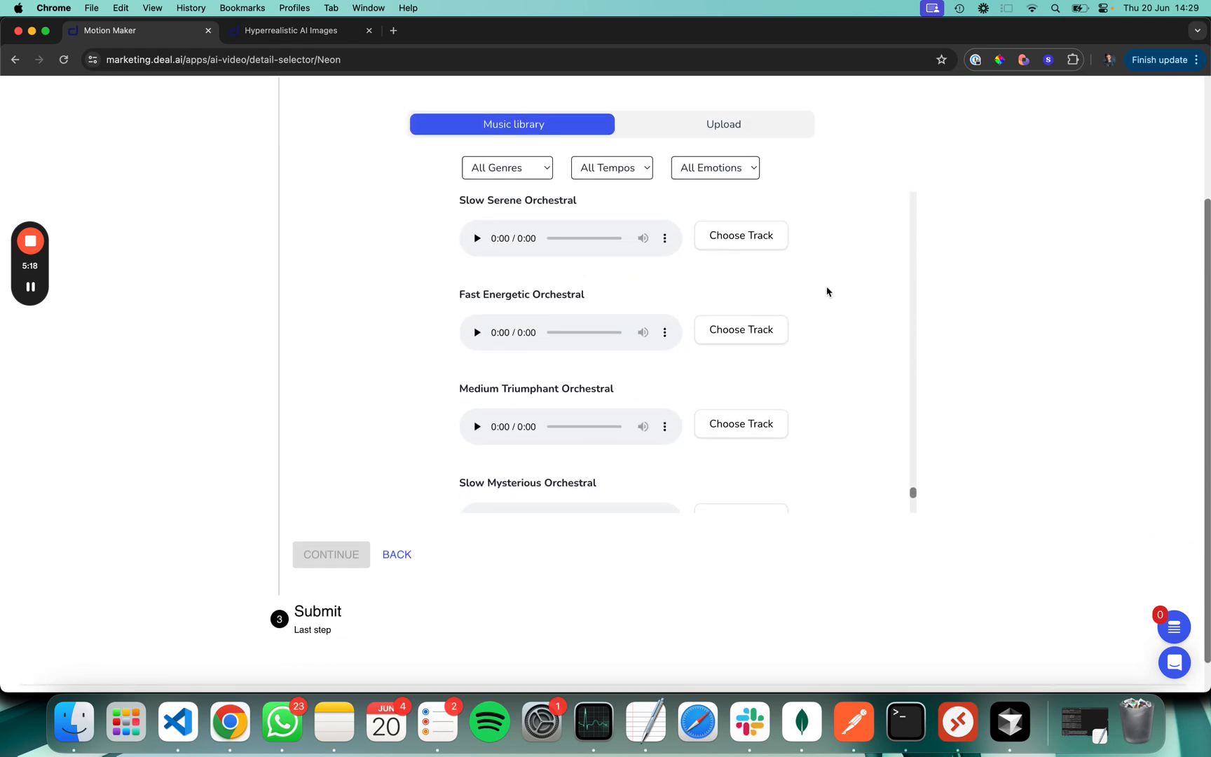
pyautogui.scroll(10, 823, 287)
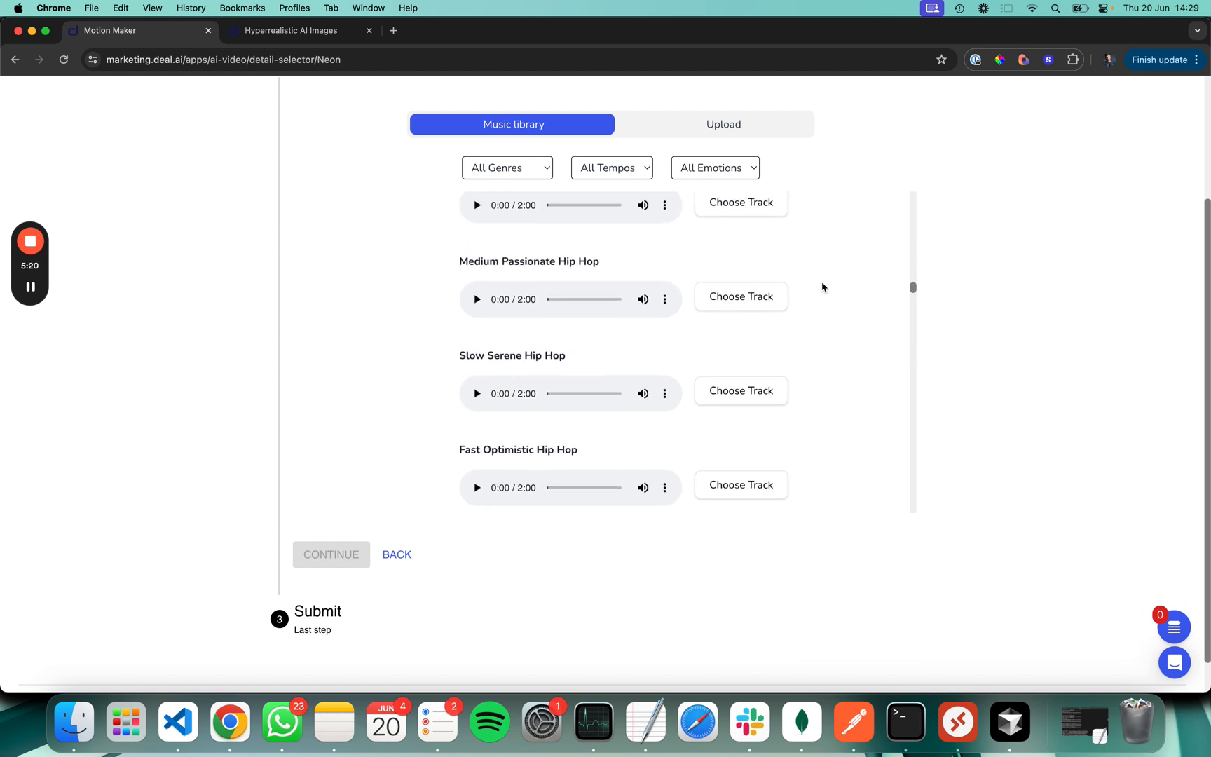
pyautogui.scroll(3, 944, 369)
pyautogui.scroll(-5, 833, 527)
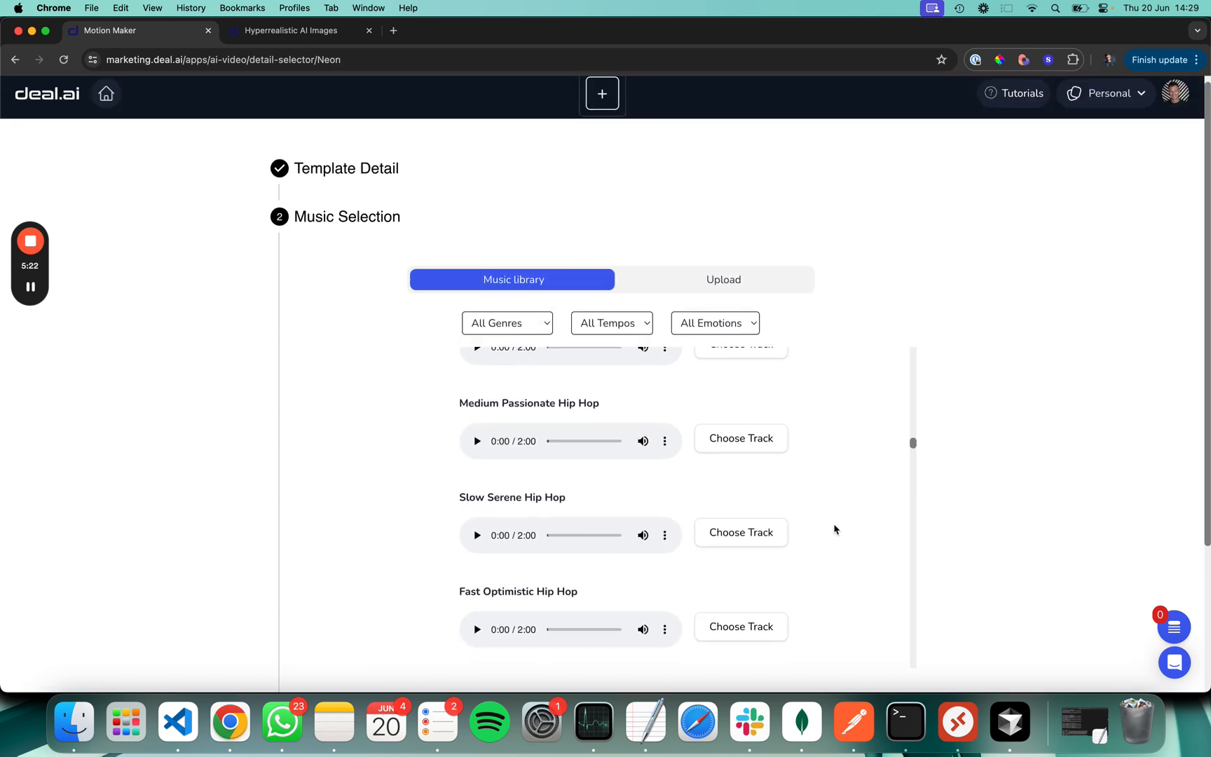
pyautogui.scroll(-2, 987, 536)
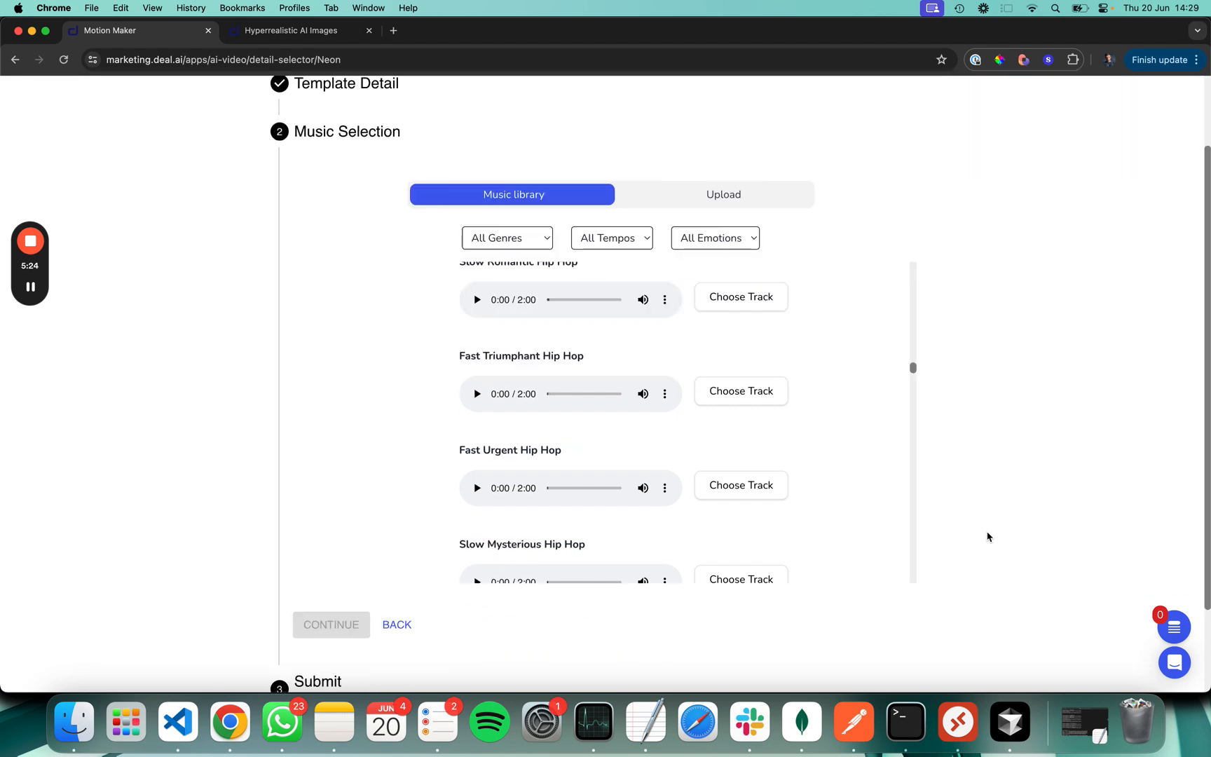
pyautogui.scroll(-10, 870, 419)
pyautogui.scroll(-5, 873, 421)
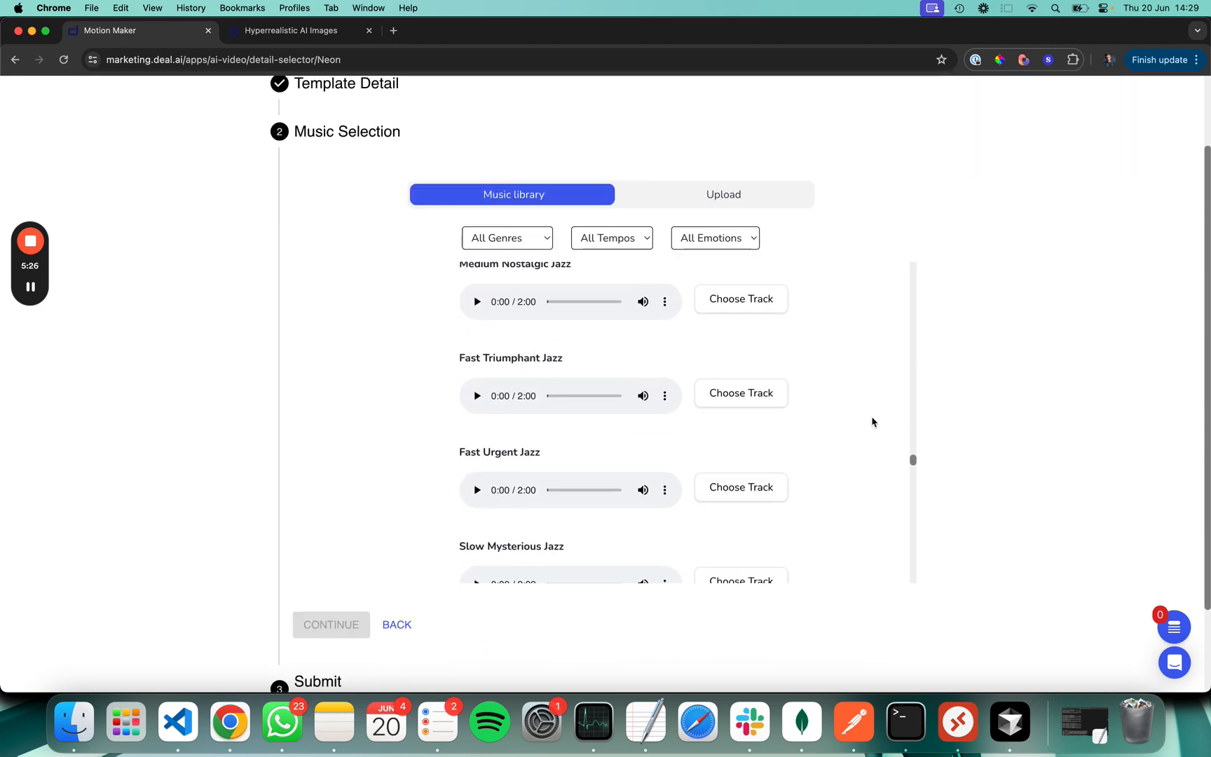
pyautogui.scroll(-7, 858, 439)
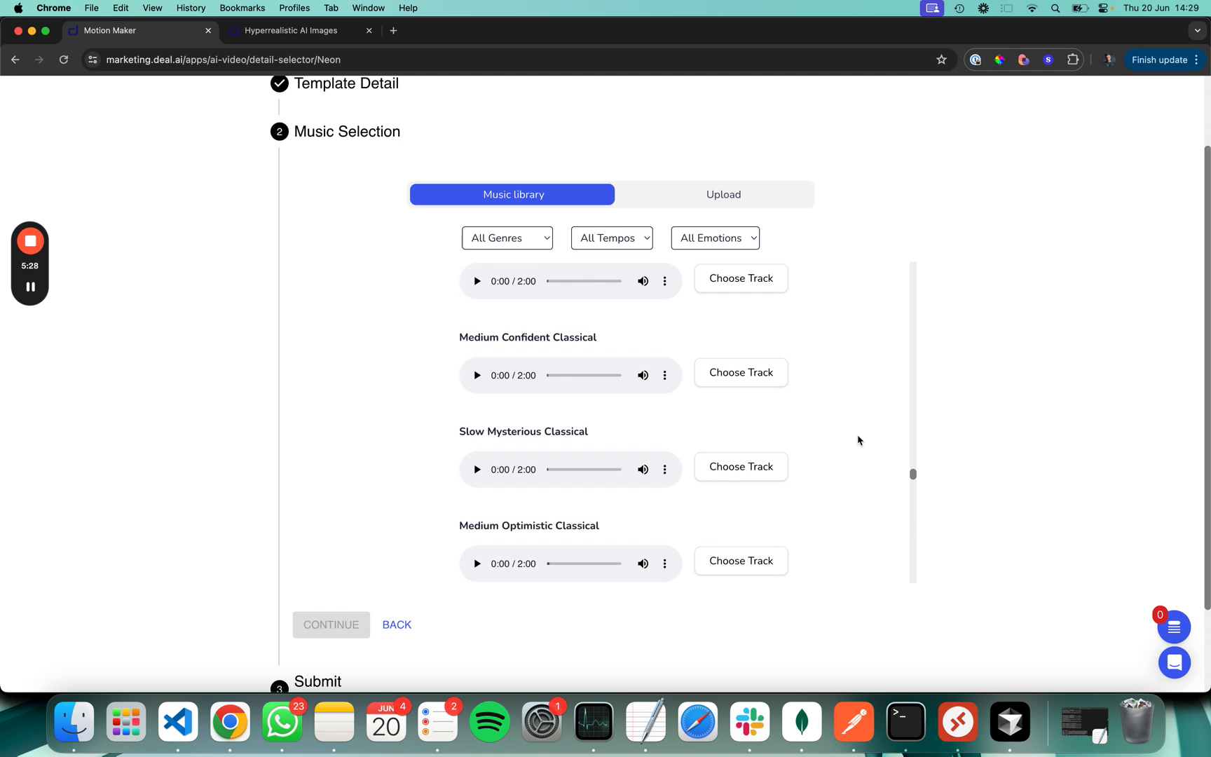
pyautogui.scroll(-2, 858, 439)
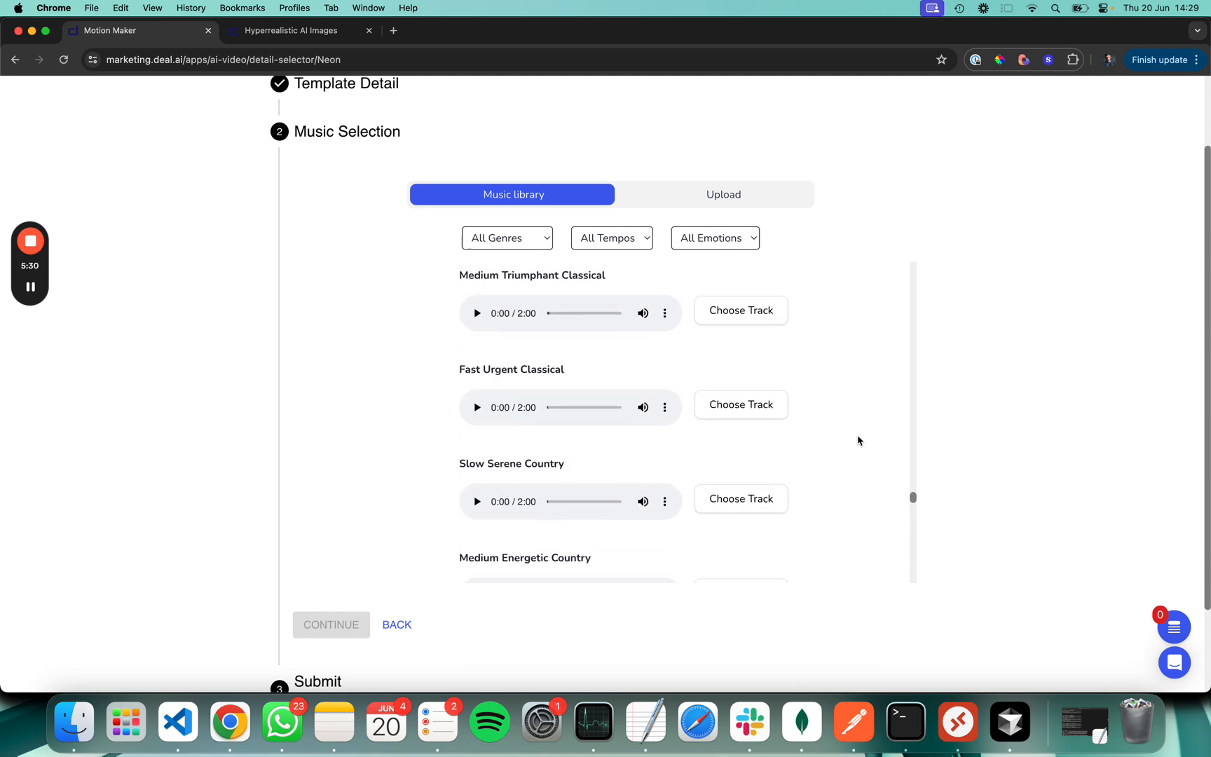
# - Check the available genres, and filter the music library by the Medium tempo and the Optimistic emotion
pyautogui.click(498, 239)
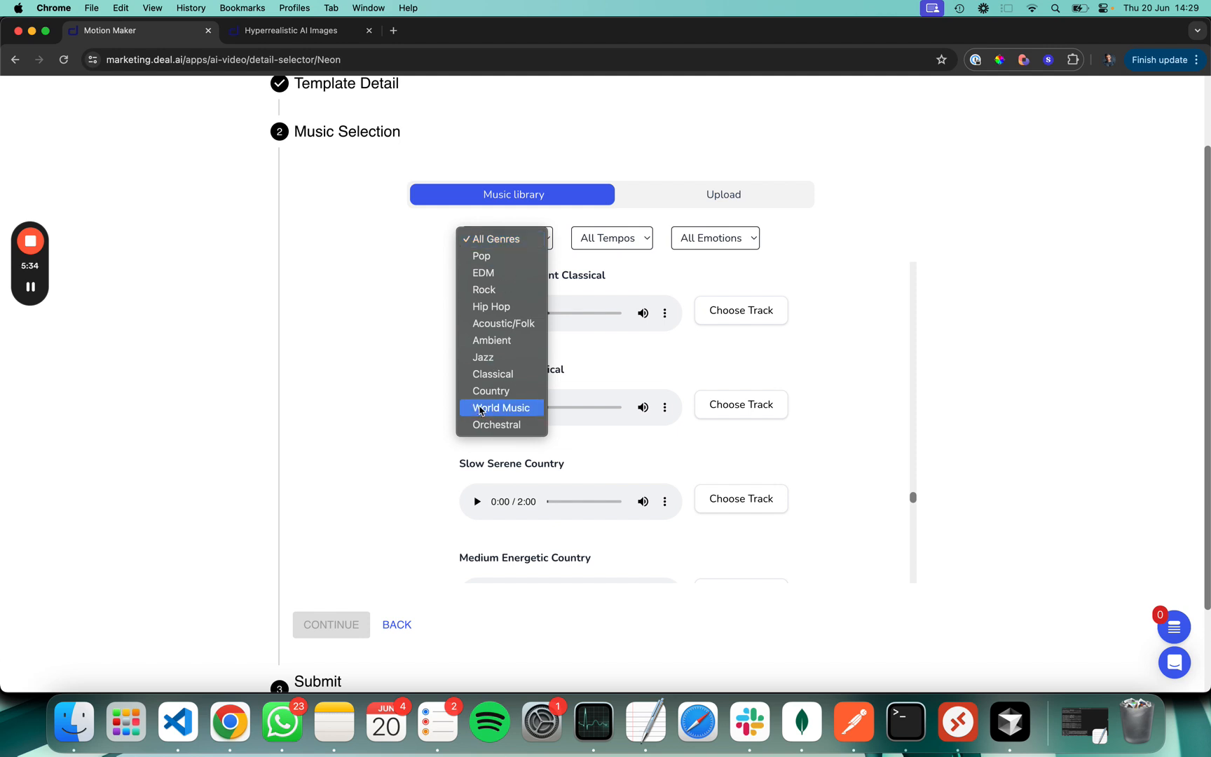
pyautogui.click(611, 240)
pyautogui.click(610, 242)
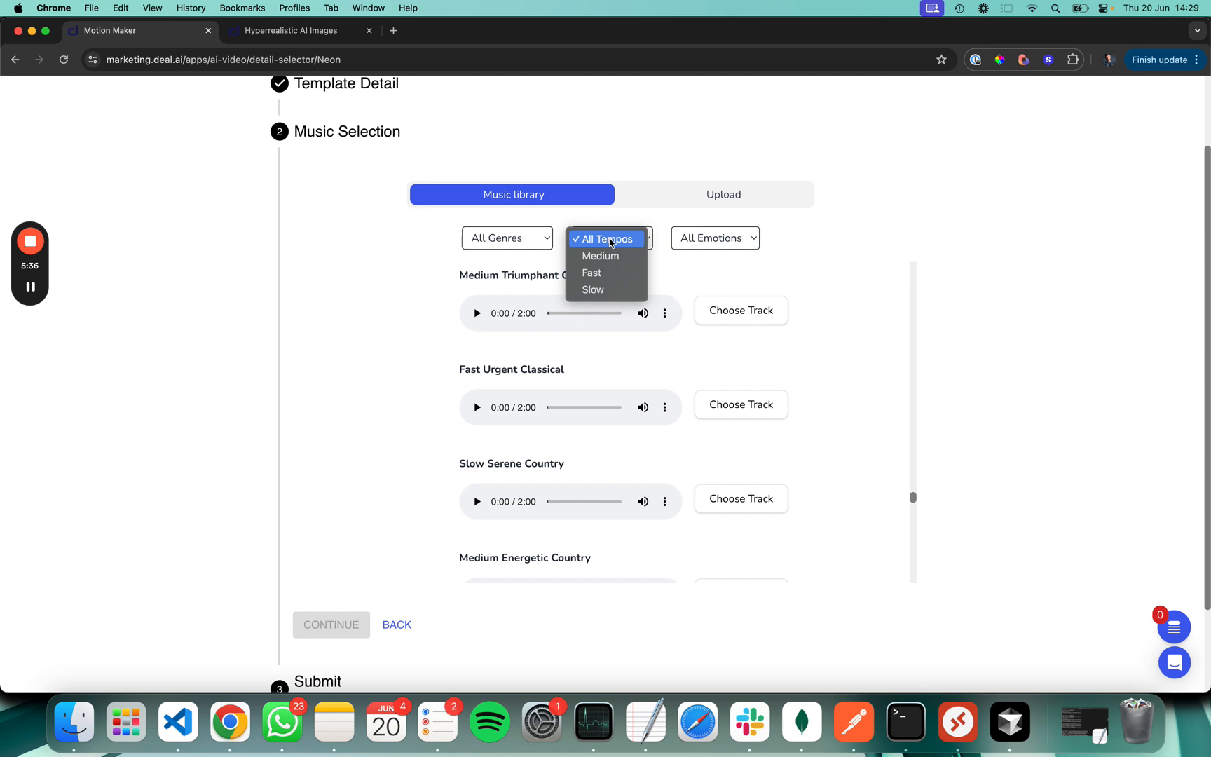
pyautogui.click(601, 256)
pyautogui.click(684, 245)
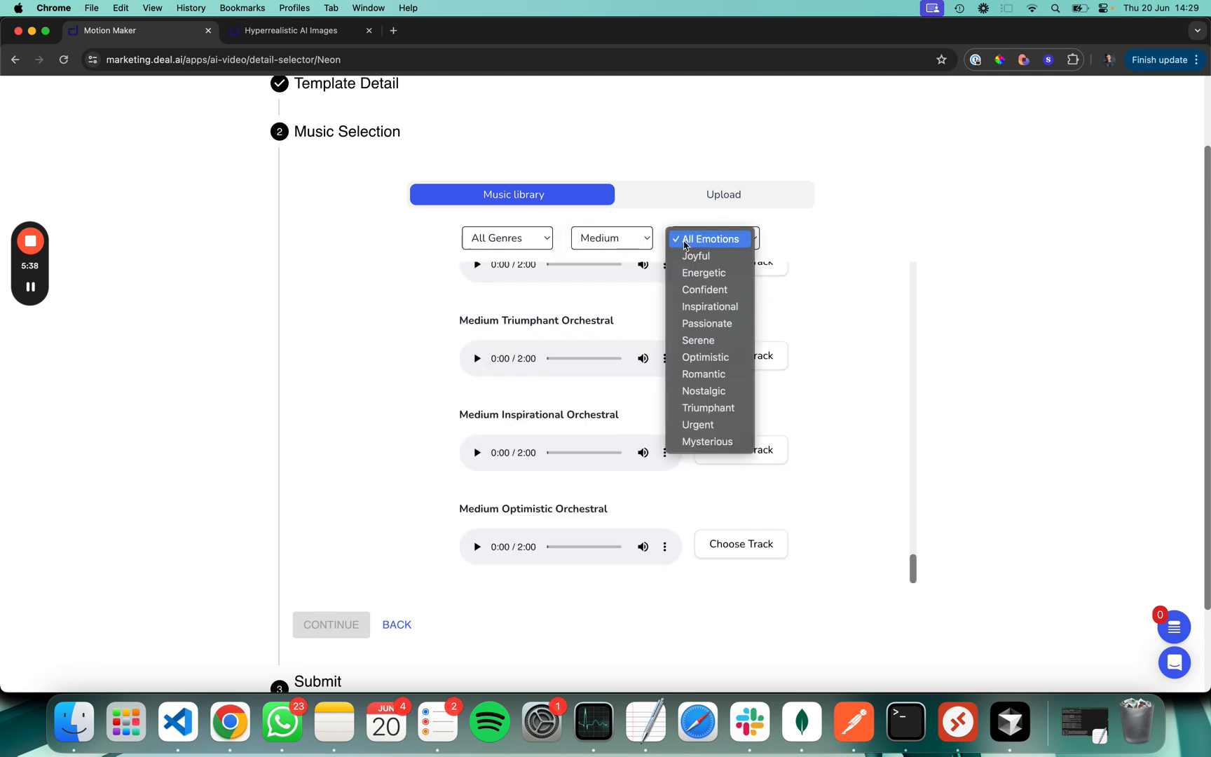
pyautogui.click(722, 357)
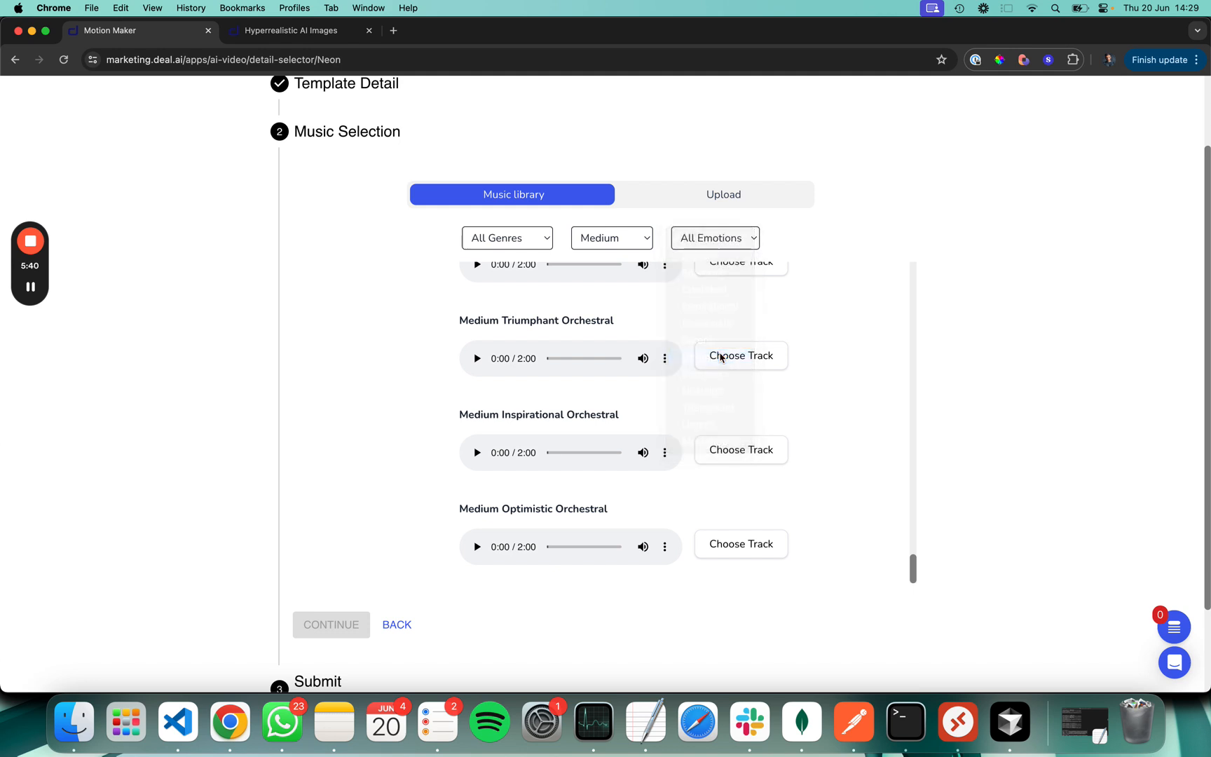
# - Preview the Medium Optimistic EDM track and choose it as the video's music
pyautogui.scroll(3, 494, 404)
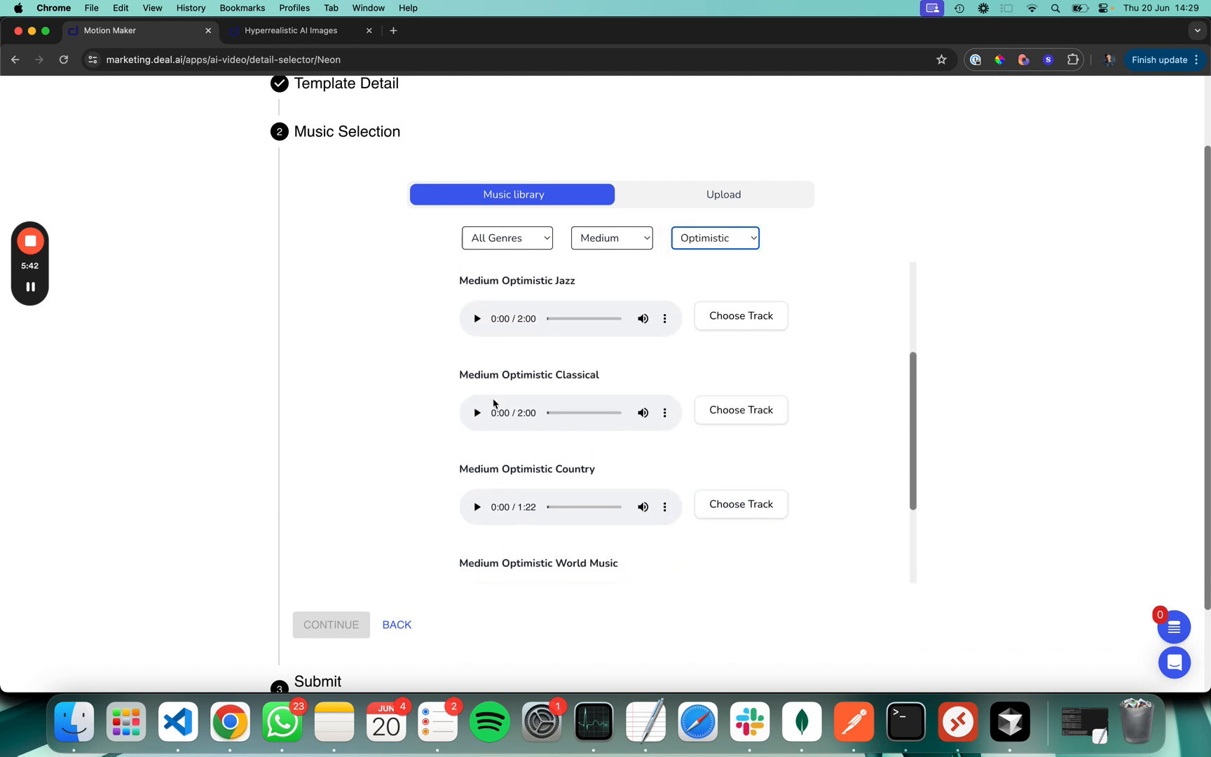
pyautogui.scroll(3, 490, 405)
pyautogui.click(479, 351)
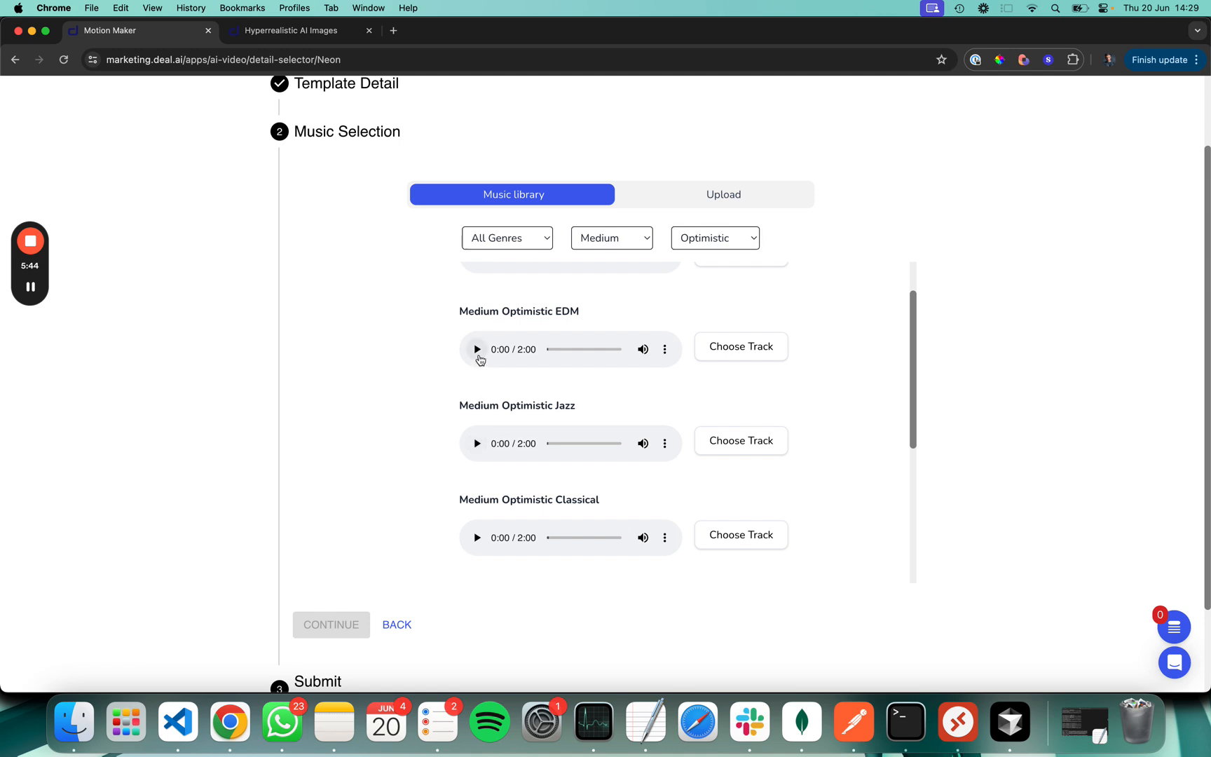
pyautogui.click(478, 354)
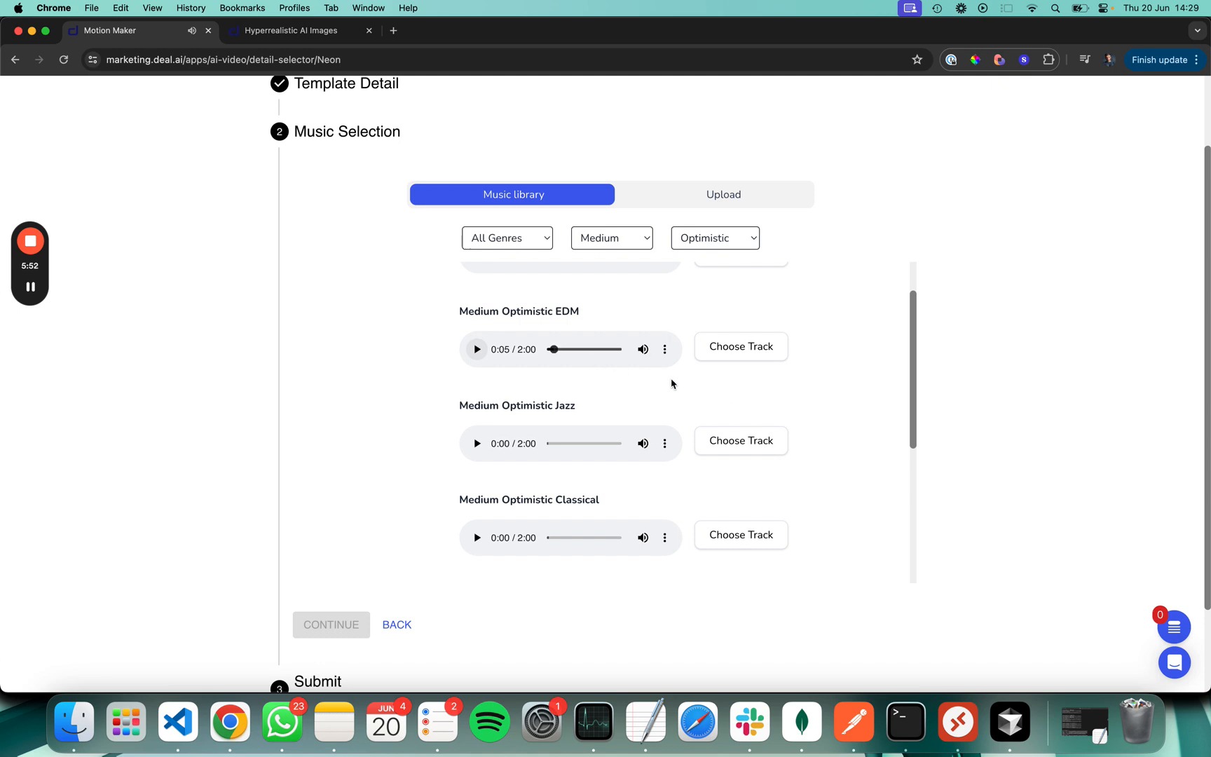
pyautogui.click(740, 348)
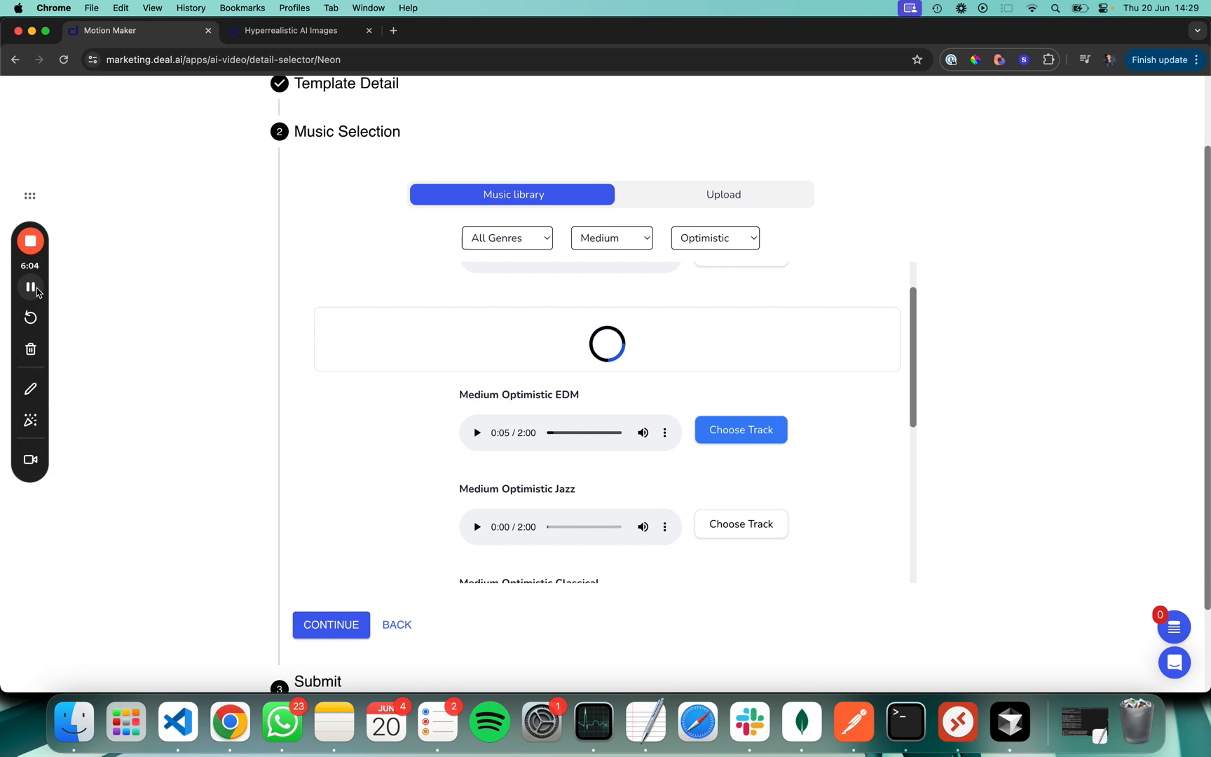
pyautogui.click(245, 512)
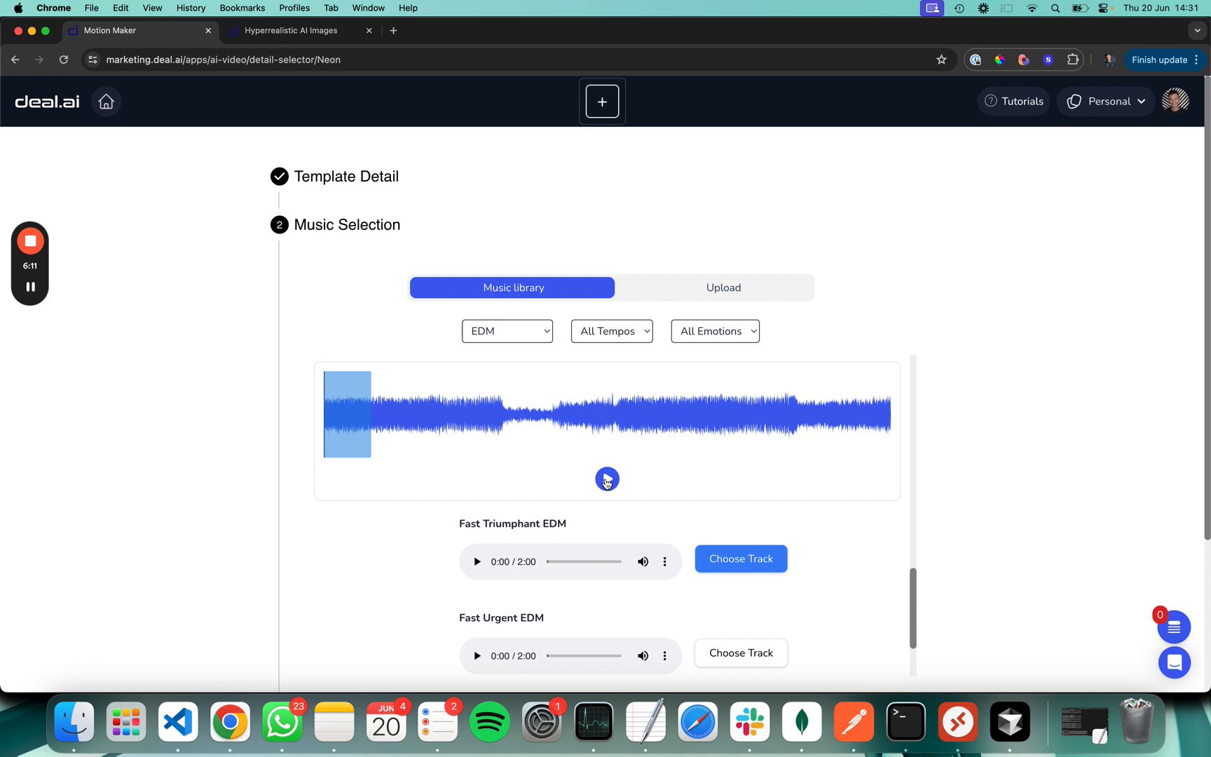
# - Preview the opening section of the Fast Triumphant EDM track, and move the selected section to the quieter passage before the middle
pyautogui.click(607, 481)
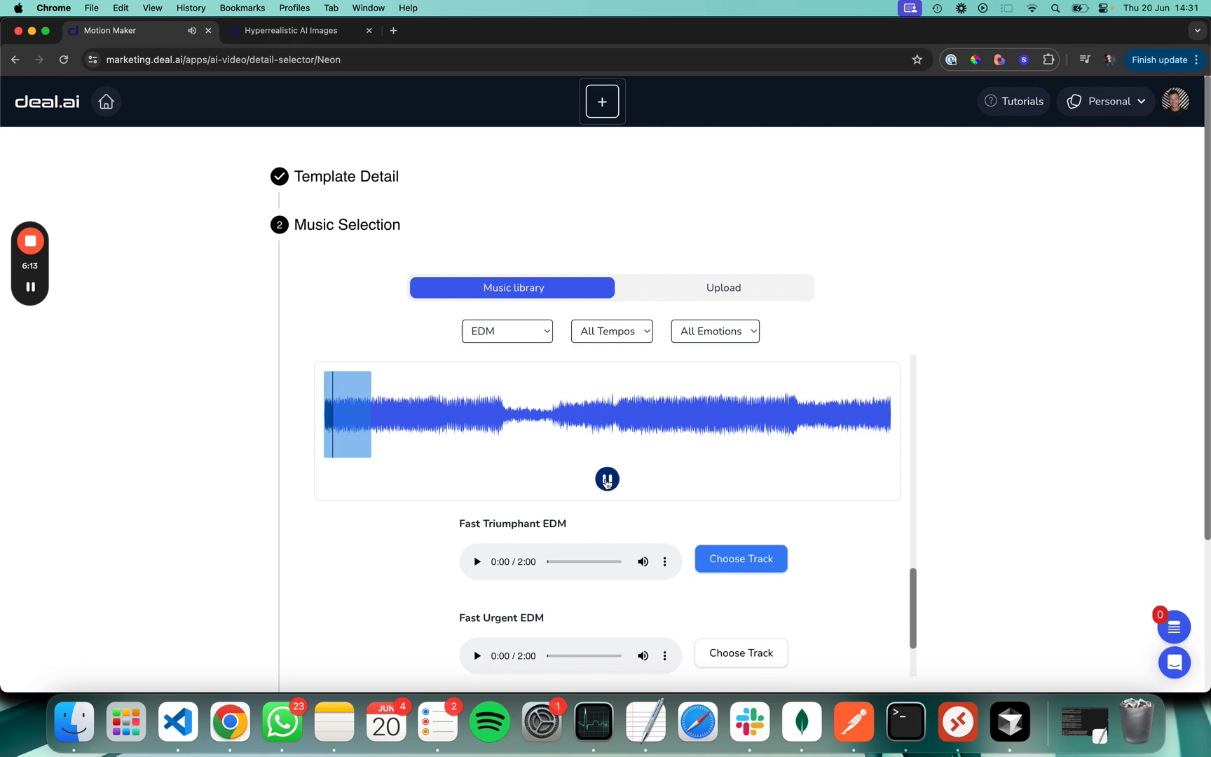
pyautogui.click(607, 480)
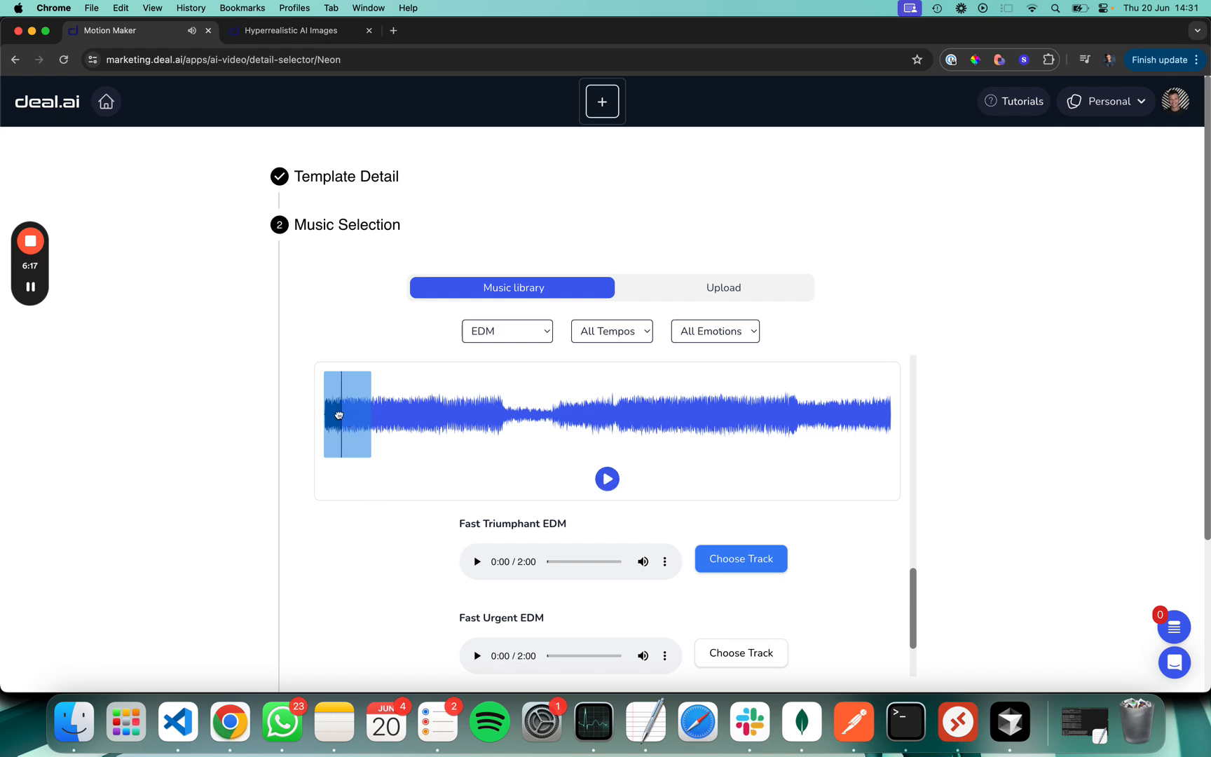
pyautogui.moveTo(339, 415); pyautogui.dragTo(522, 428)
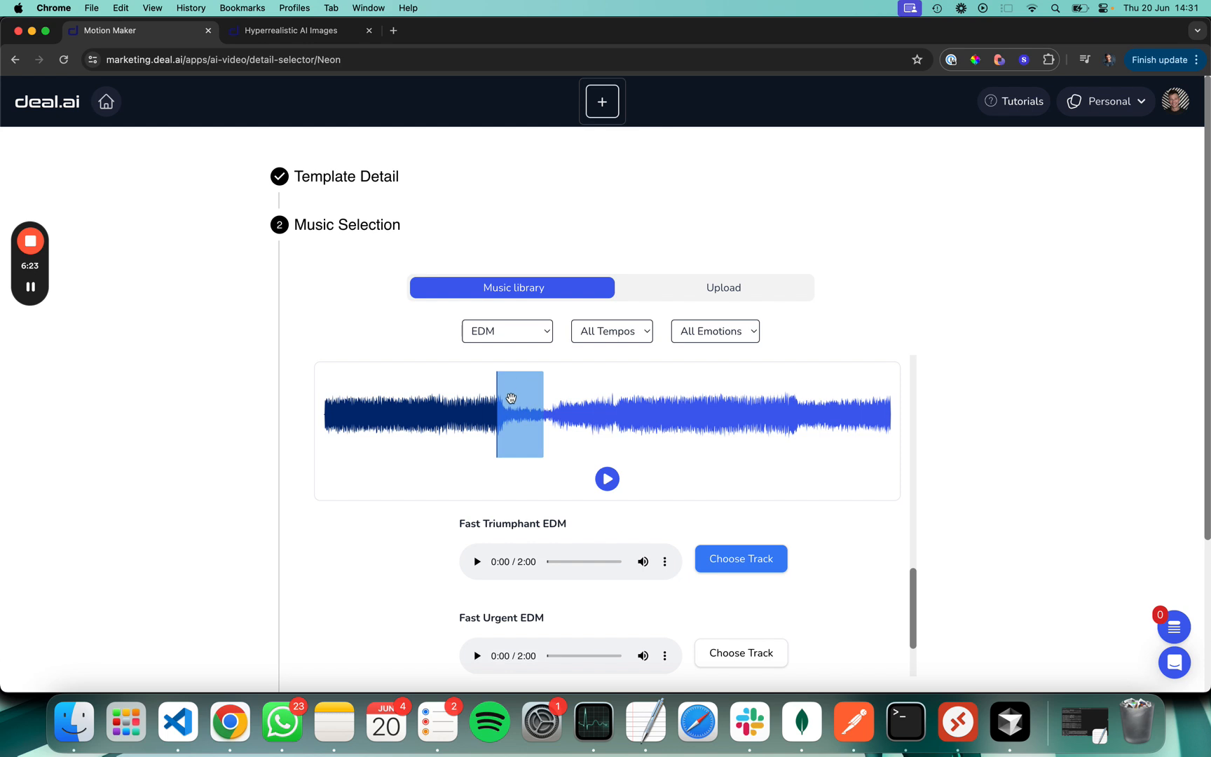
pyautogui.moveTo(513, 390); pyautogui.dragTo(520, 389)
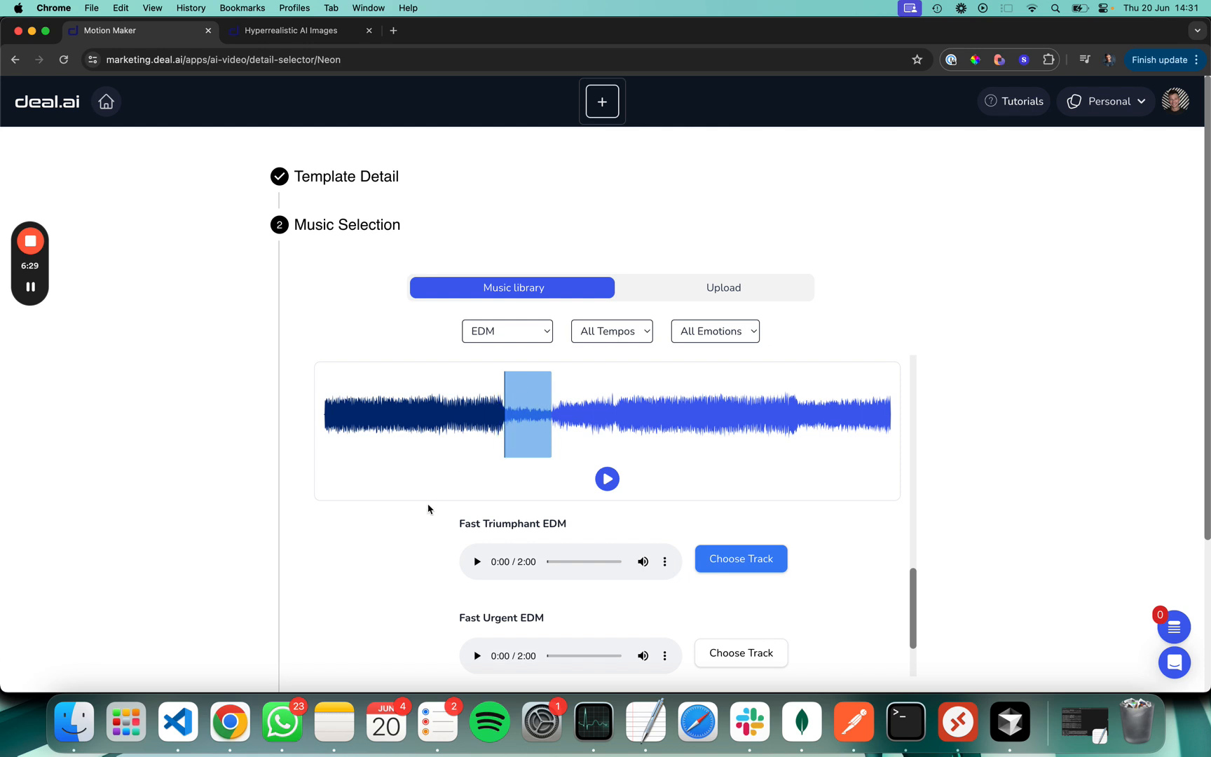
# - Preview the quieter section of the Fast Triumphant EDM track and shift the selection slightly later
pyautogui.click(607, 479)
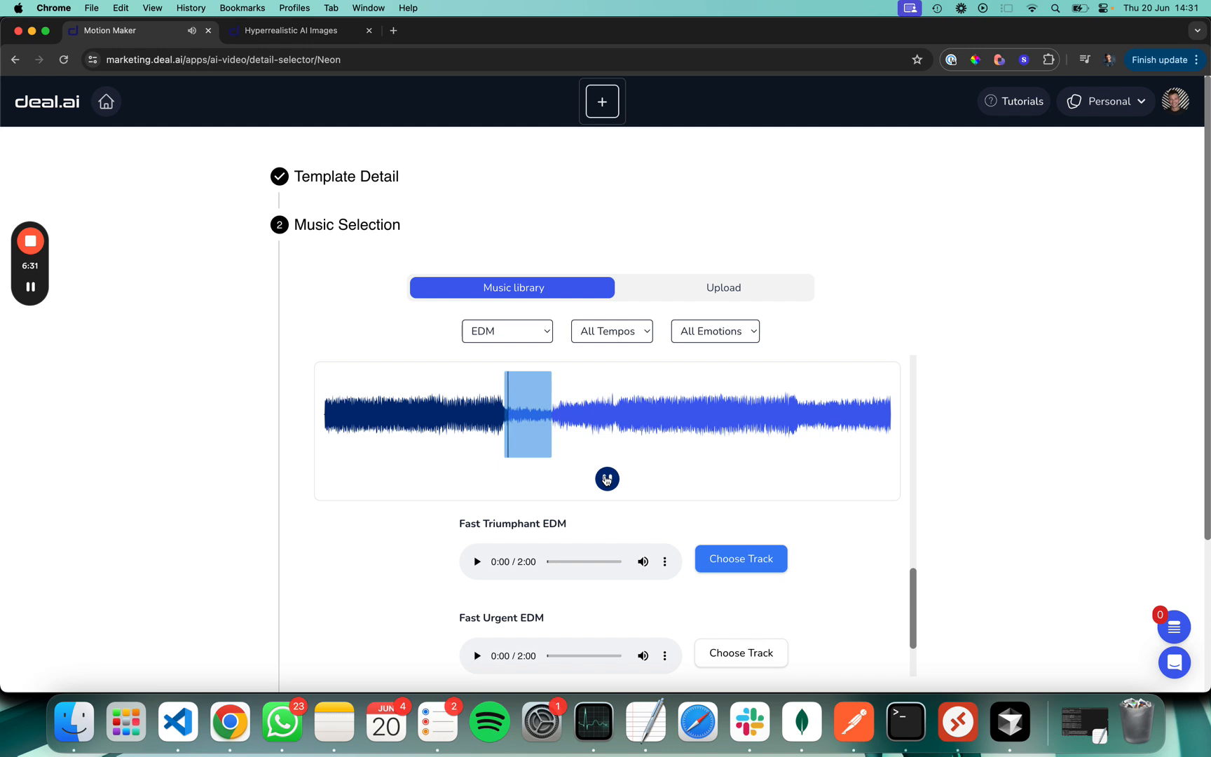
pyautogui.click(607, 479)
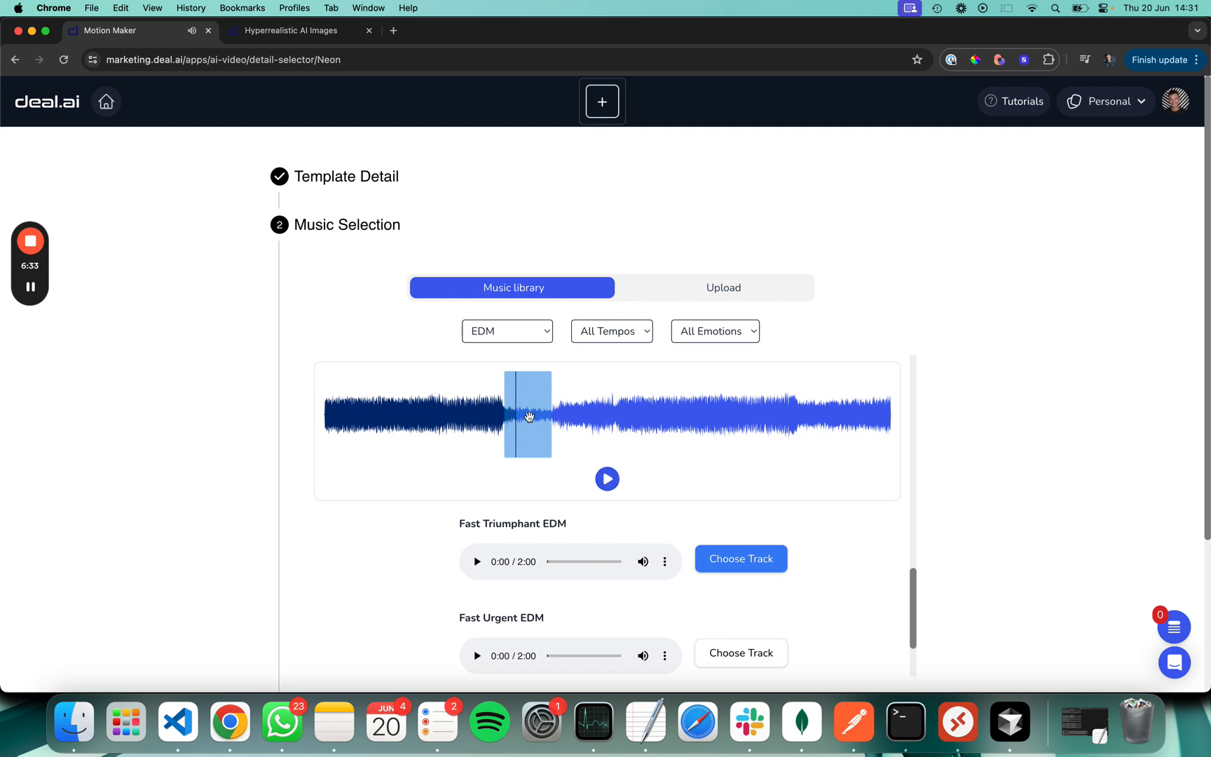
pyautogui.click(606, 479)
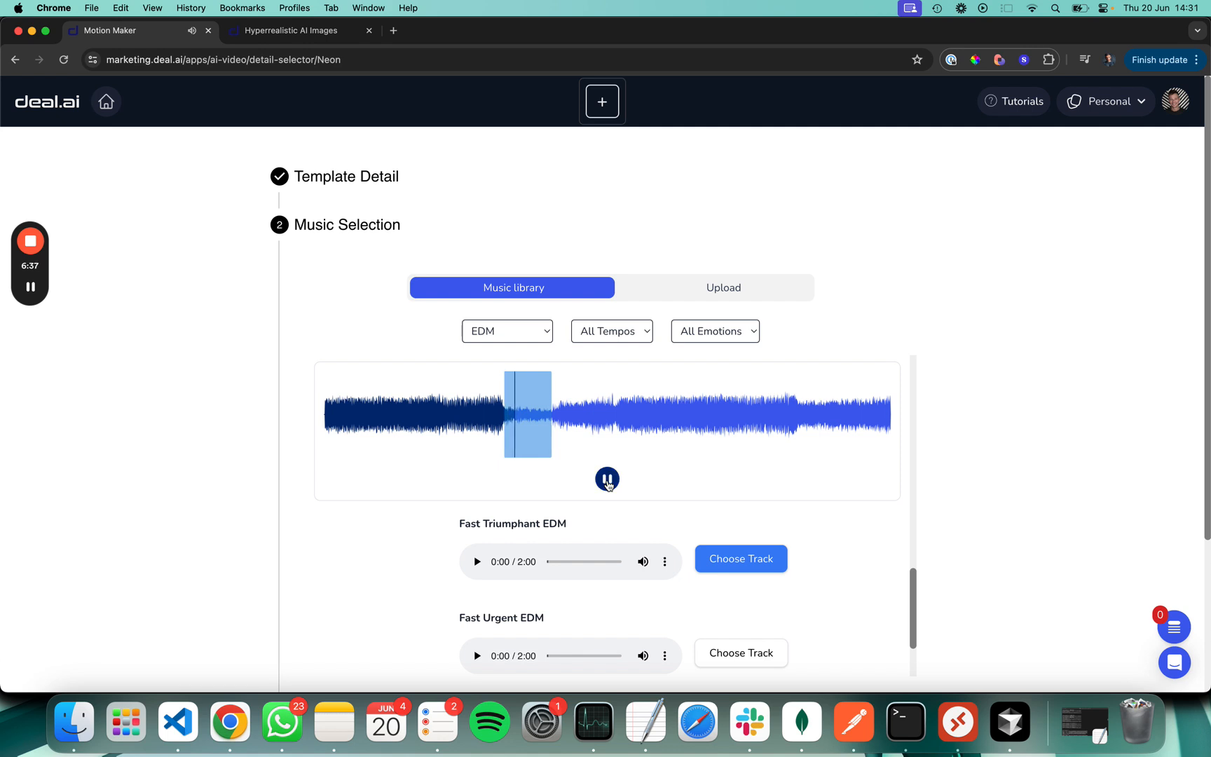
pyautogui.click(609, 482)
pyautogui.moveTo(540, 423)
pyautogui.mouseDown()
pyautogui.moveTo(657, 422)
pyautogui.moveTo(543, 421)
pyautogui.mouseUp()
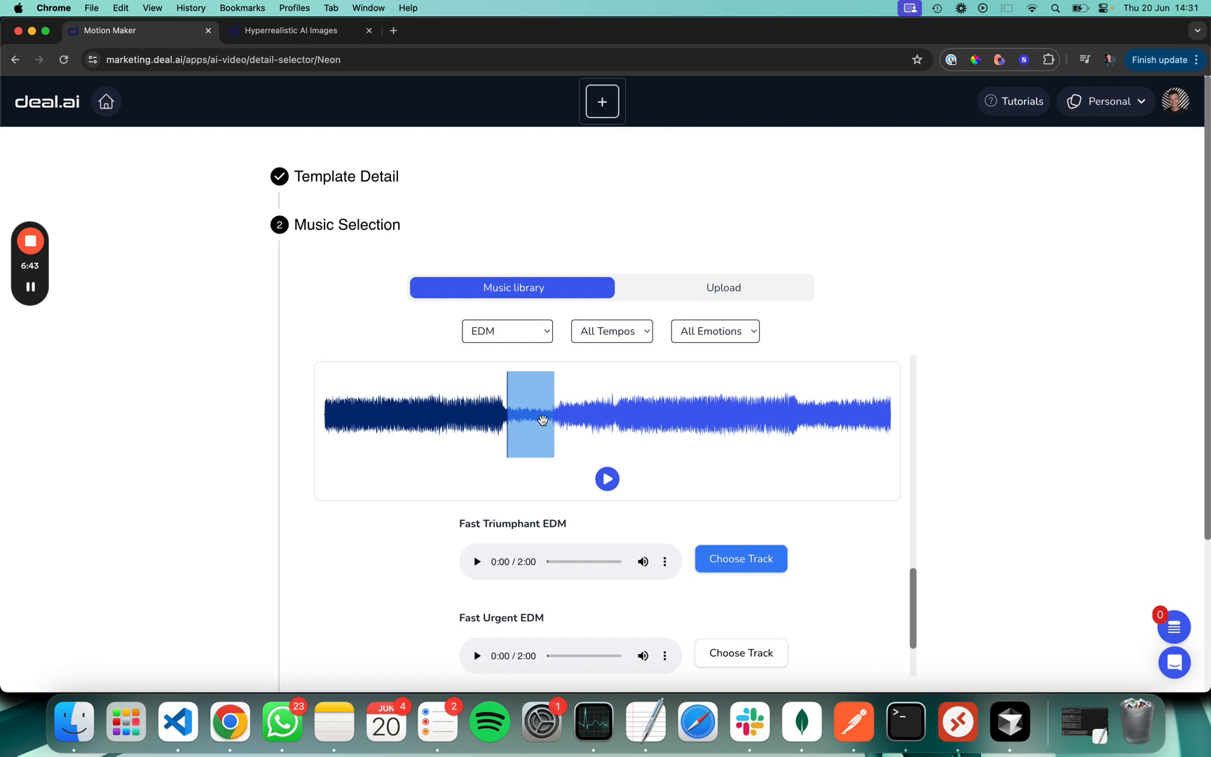
# - Continue to the last step, review the selected template, text, image and music, and submit the Neon video
pyautogui.scroll(-5, 207, 604)
pyautogui.click(329, 519)
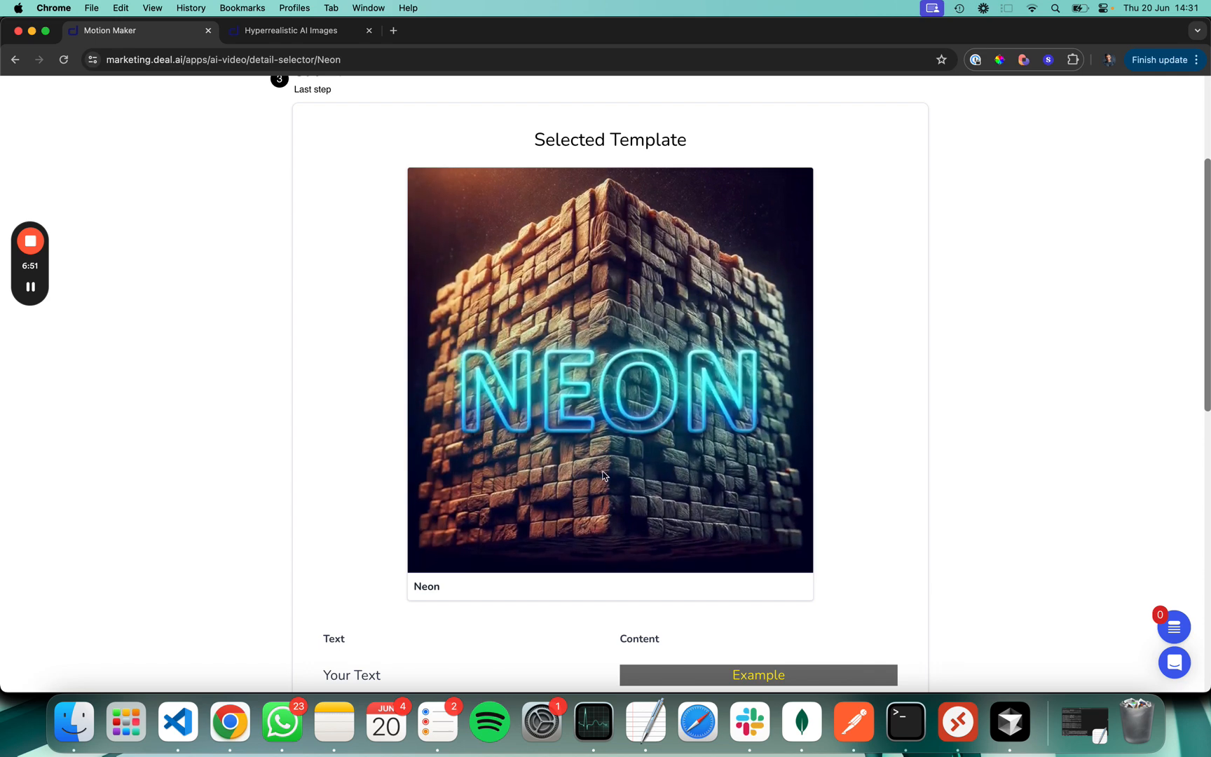
pyautogui.scroll(-5, 302, 487)
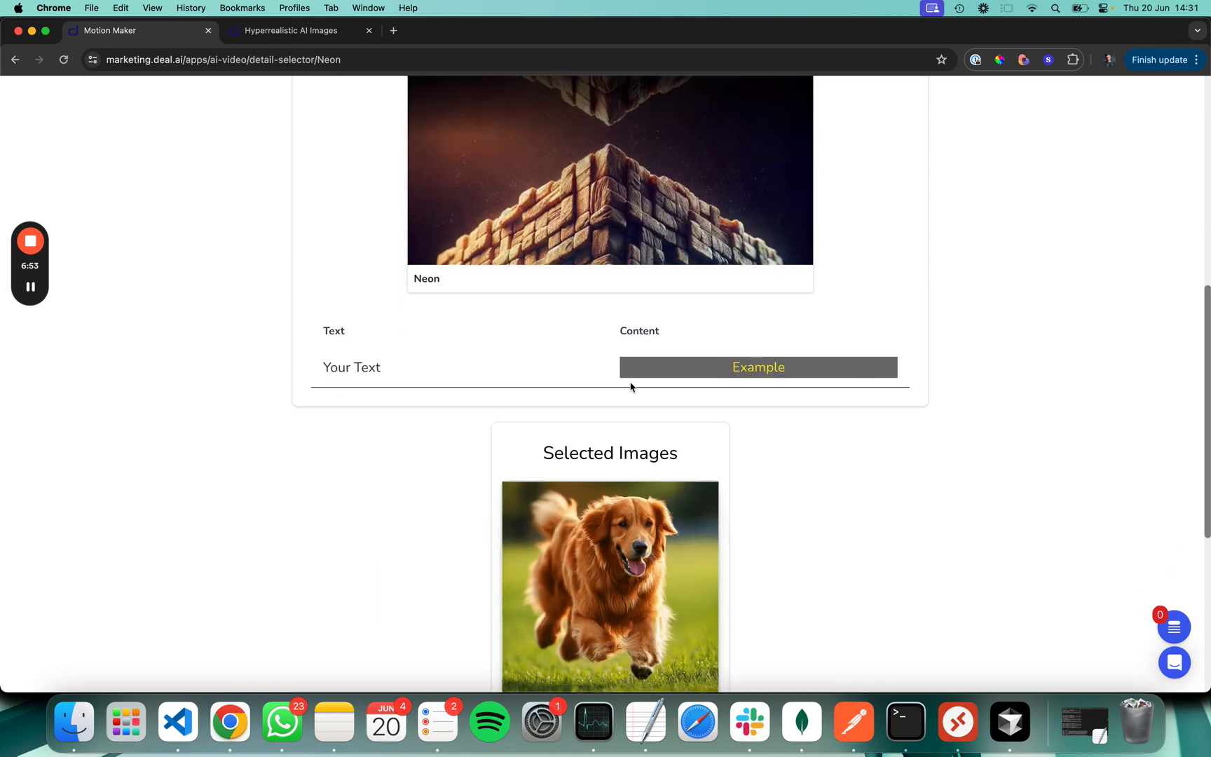
pyautogui.scroll(-3, 452, 452)
pyautogui.scroll(-3, 449, 499)
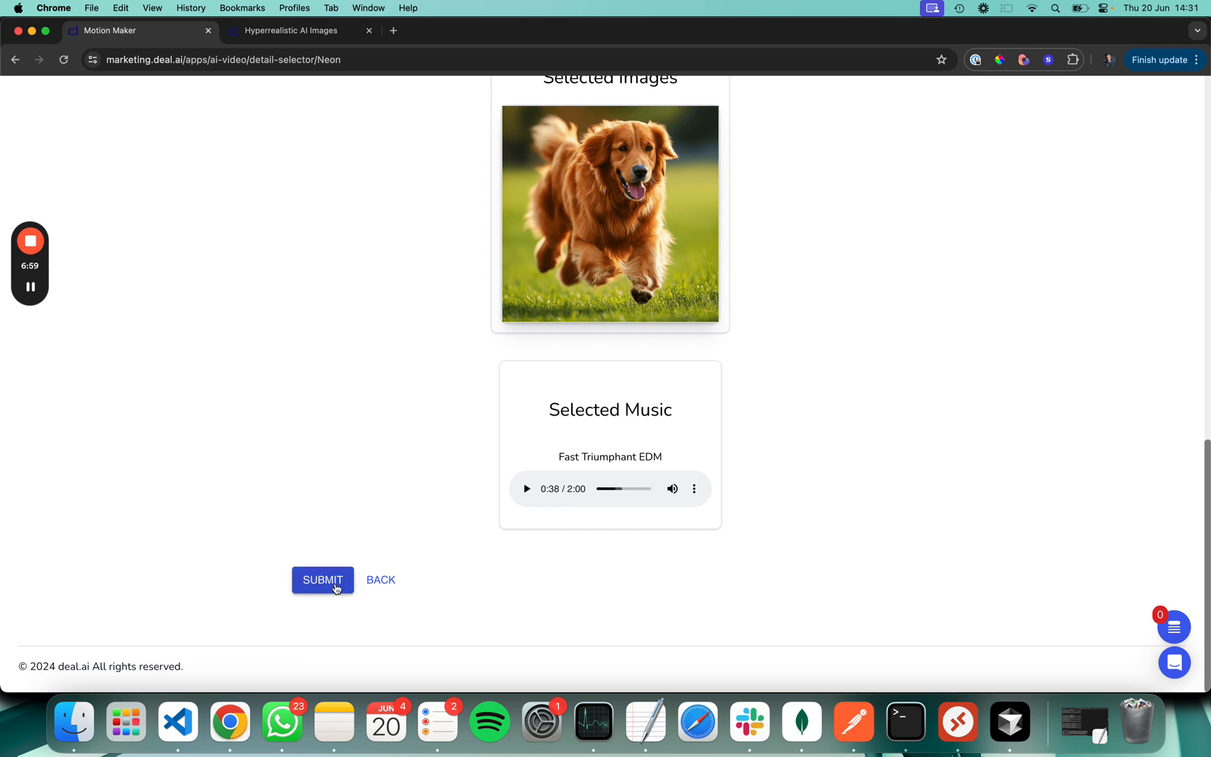
pyautogui.click(331, 581)
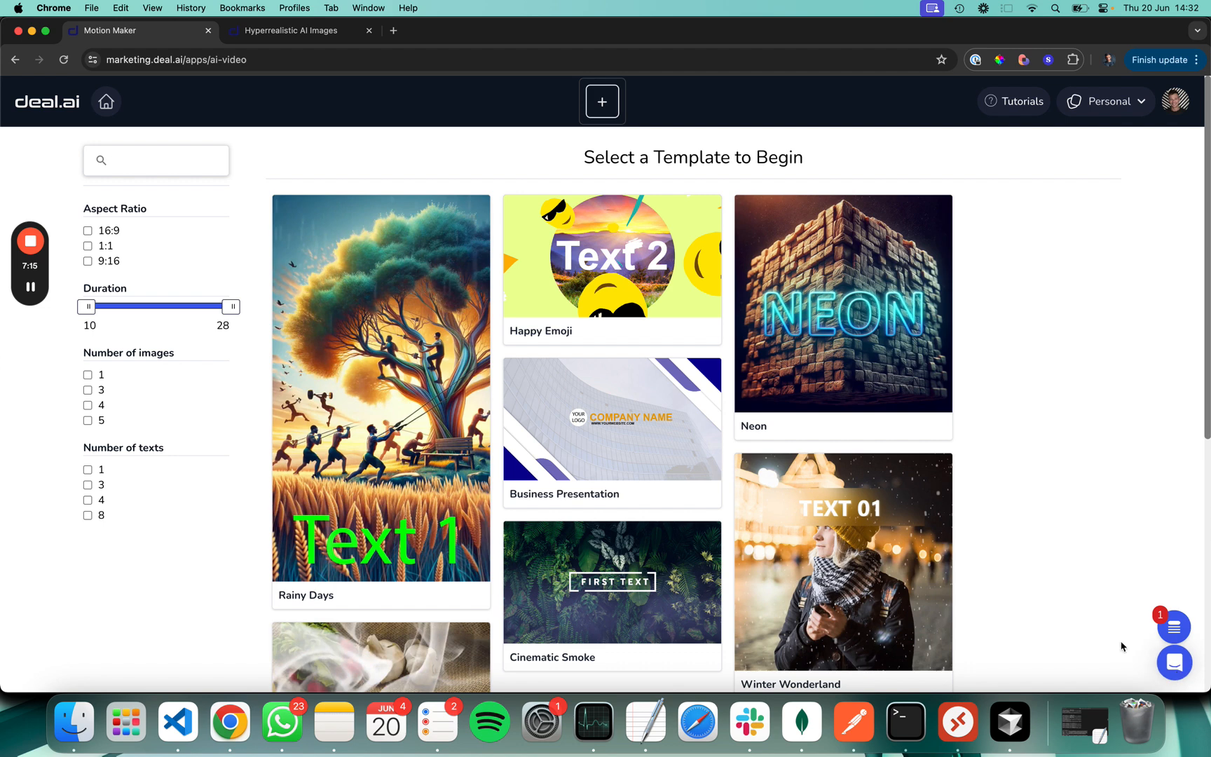
# - Check the Neon job's status in the queue indicator, and open the completed video's folder in the vault
pyautogui.click(1173, 630)
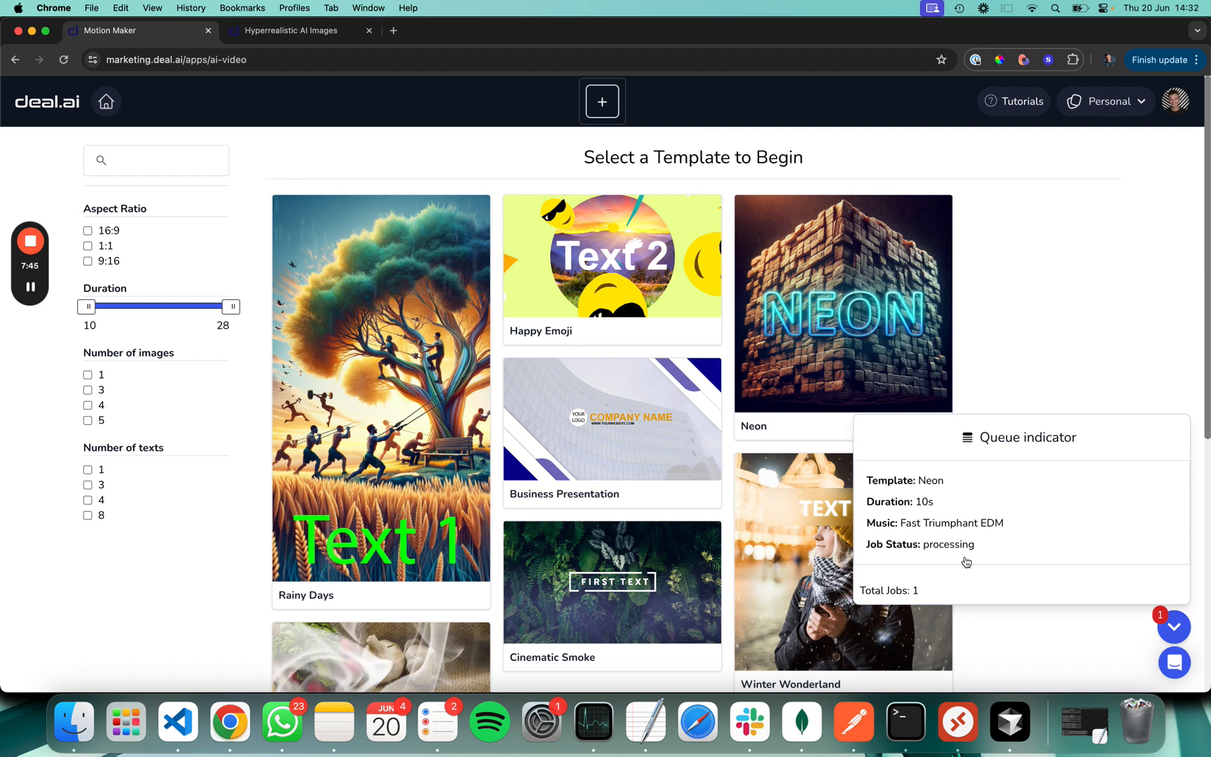
pyautogui.click(1176, 628)
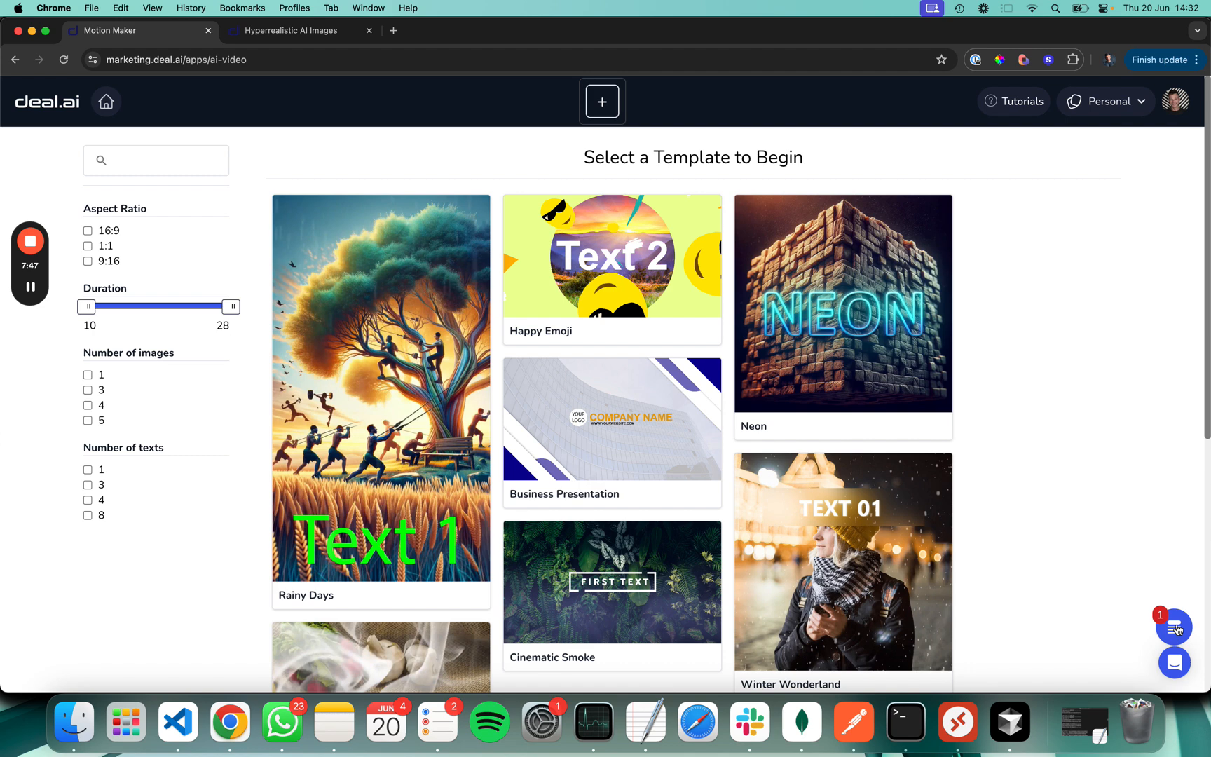
pyautogui.click(1177, 628)
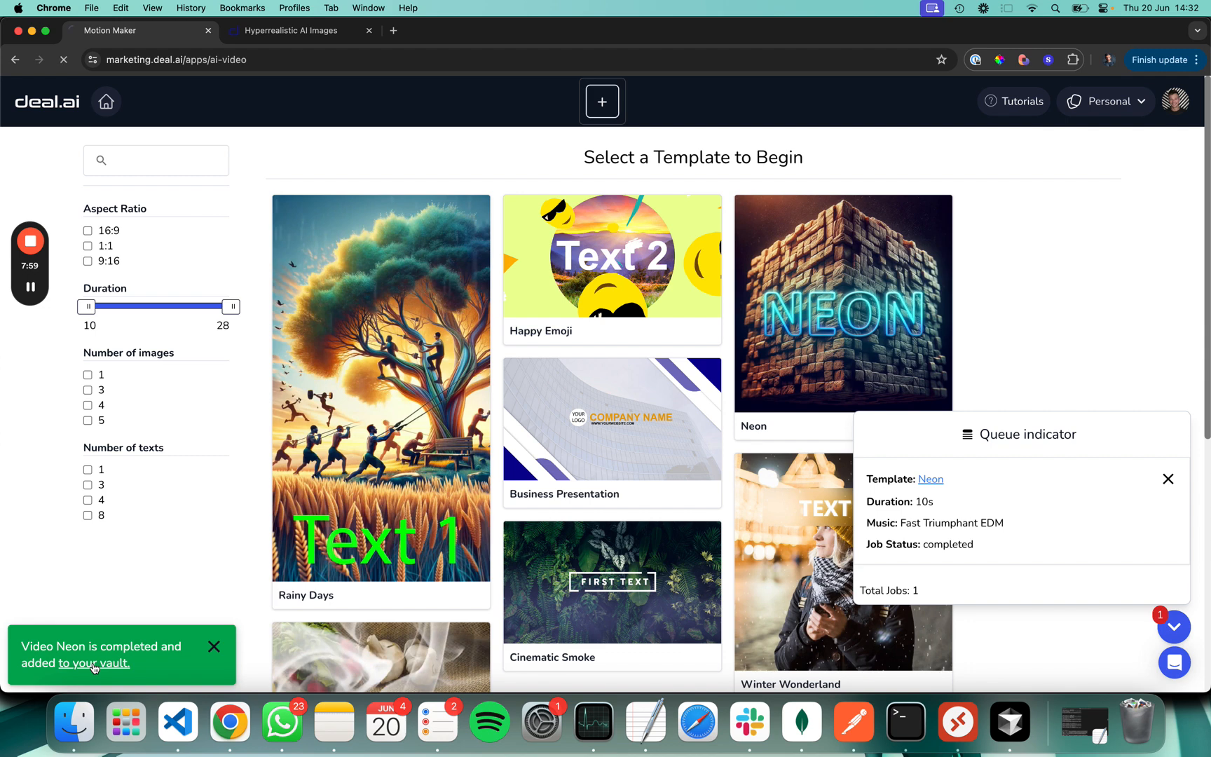
pyautogui.click(93, 664)
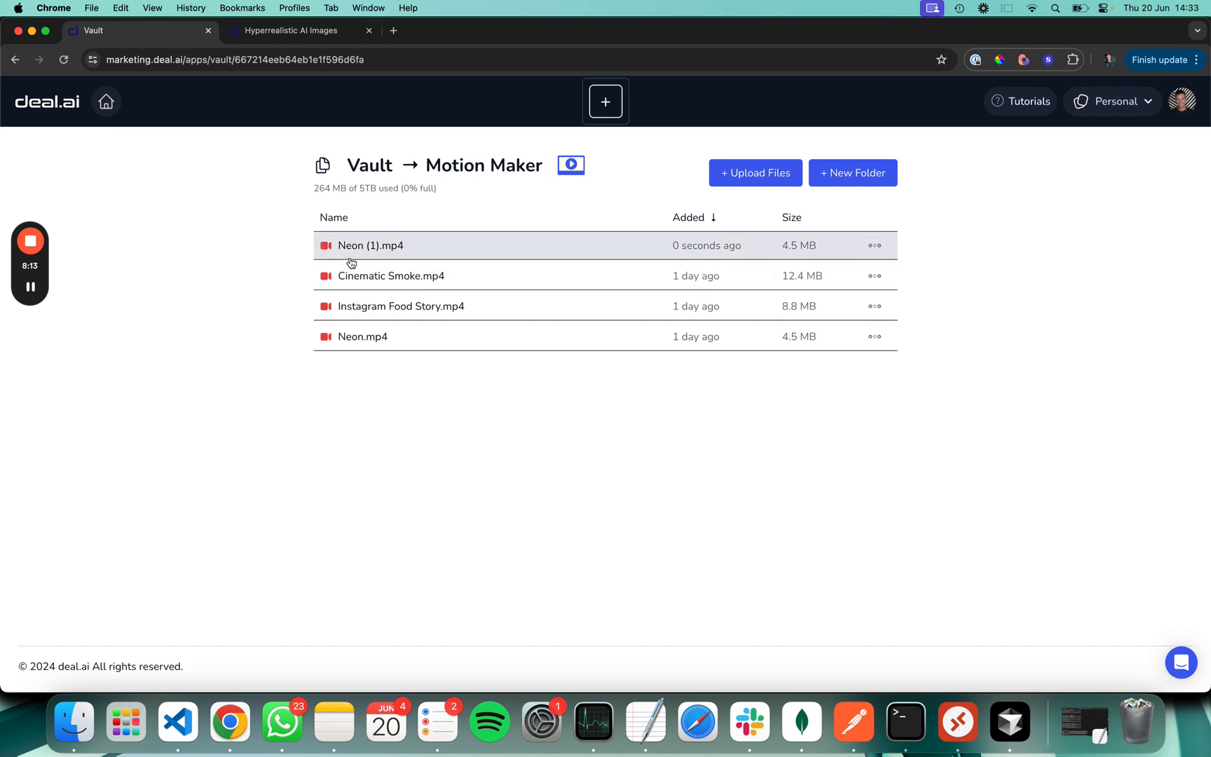
# - Play Neon (1).mp4 from the vault, seek to its halfway point, check the player's extra options, and close the preview
pyautogui.click(423, 251)
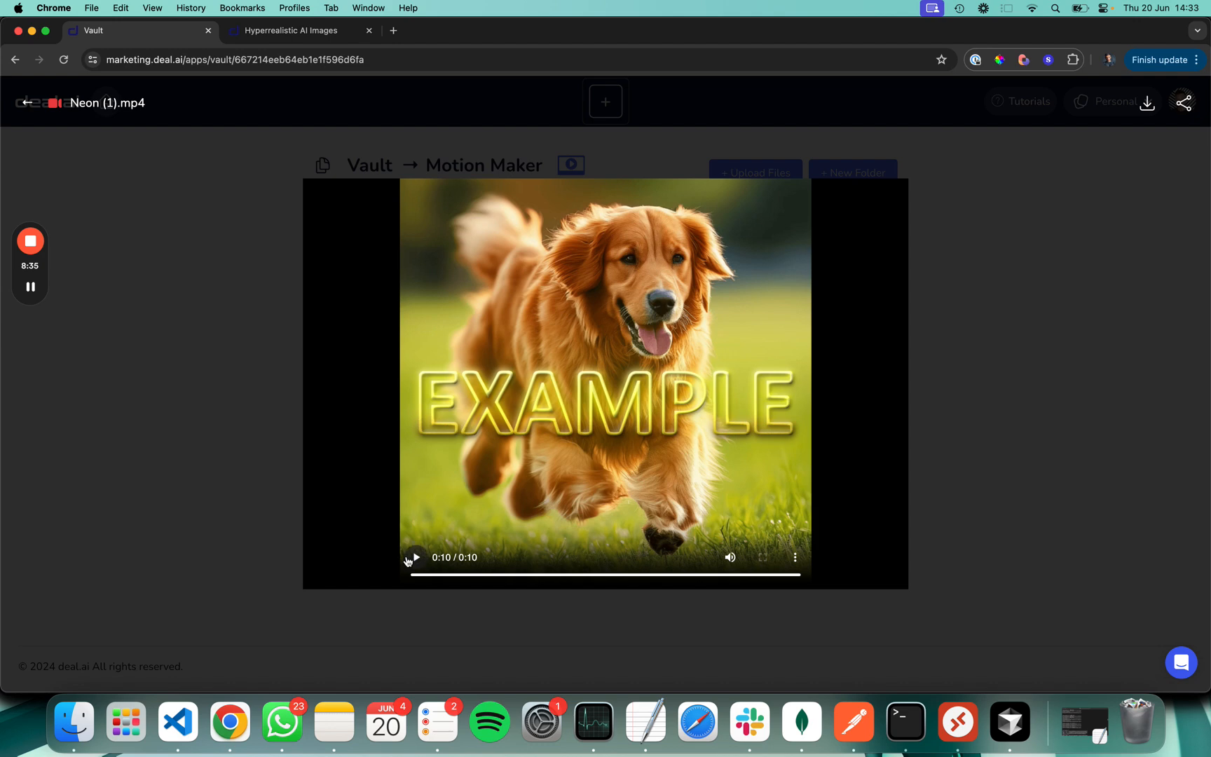
pyautogui.moveTo(420, 576); pyautogui.dragTo(638, 574)
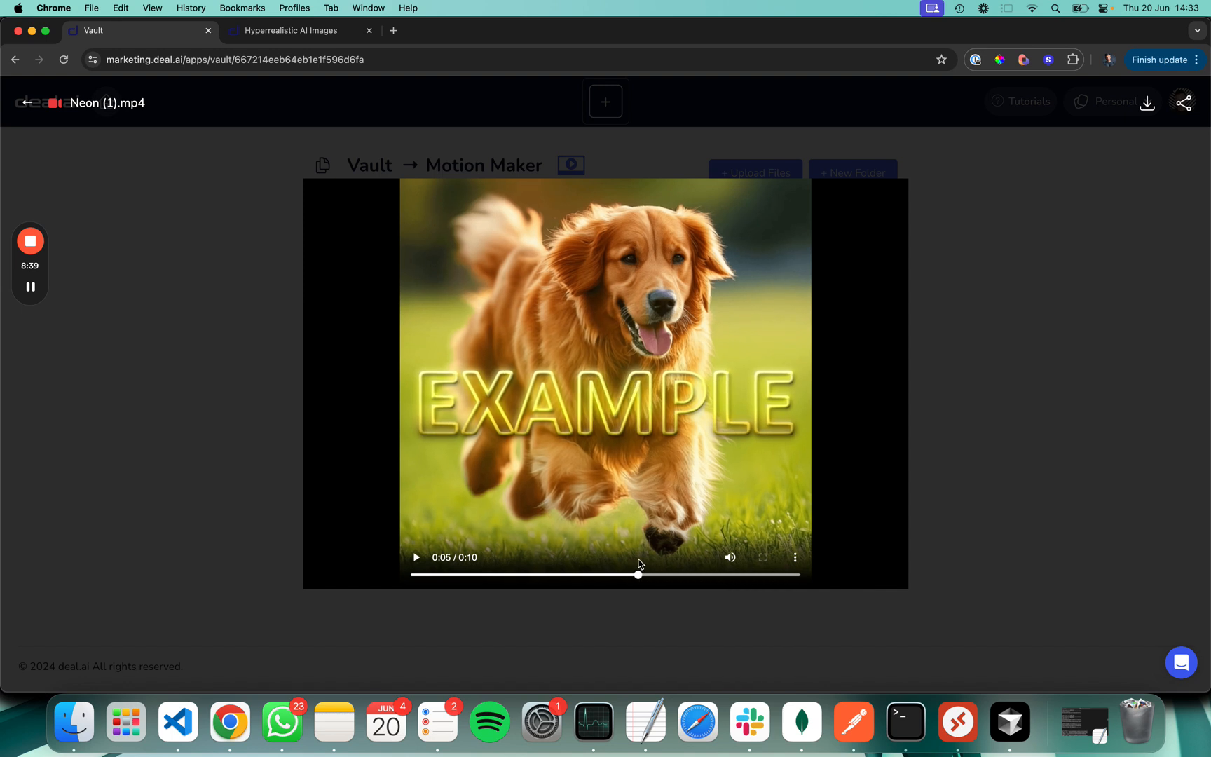
pyautogui.click(798, 558)
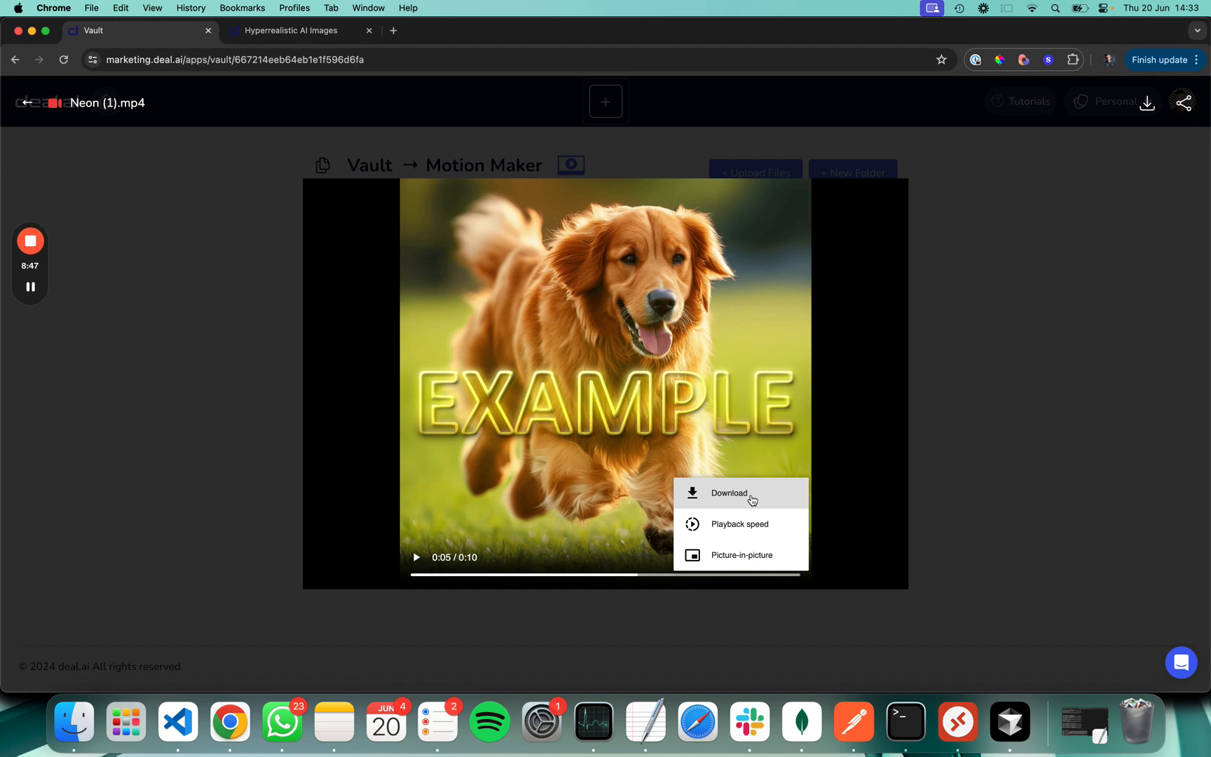
pyautogui.click(254, 377)
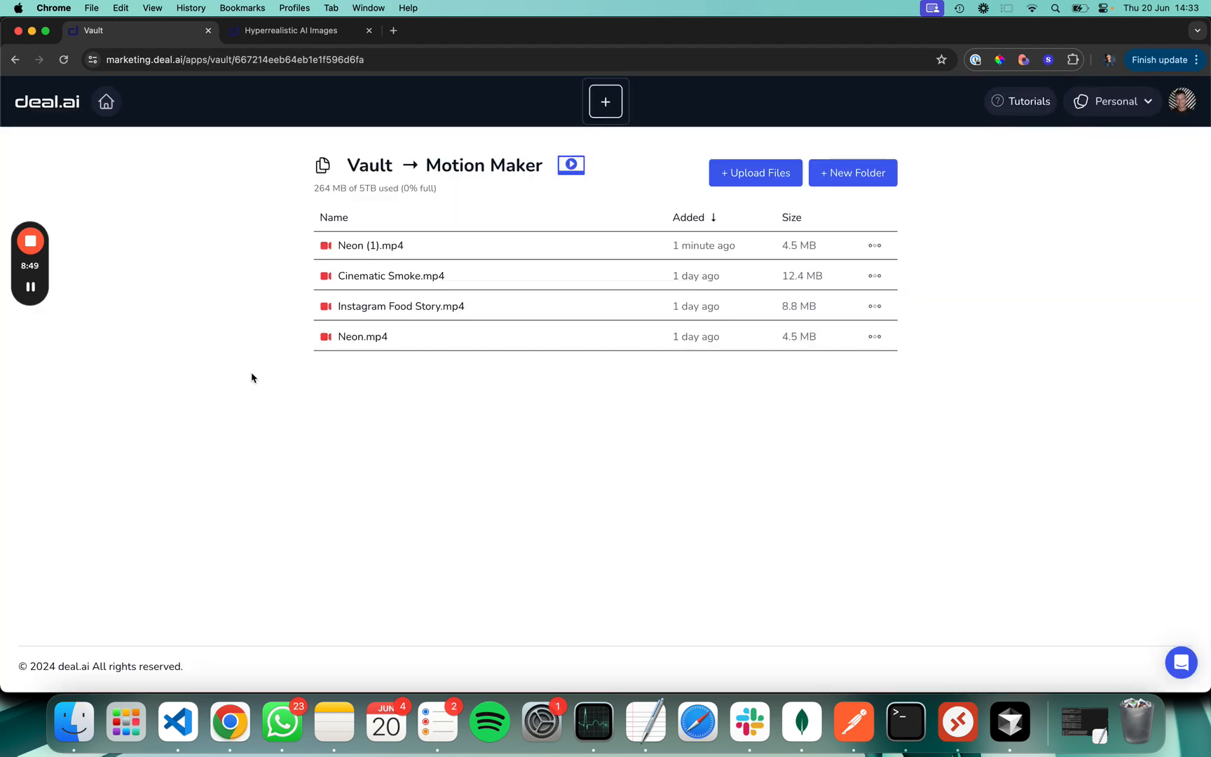
# - Return to Motion Maker's template list and remove the completed Neon job from the queue indicator
pyautogui.click(15, 62)
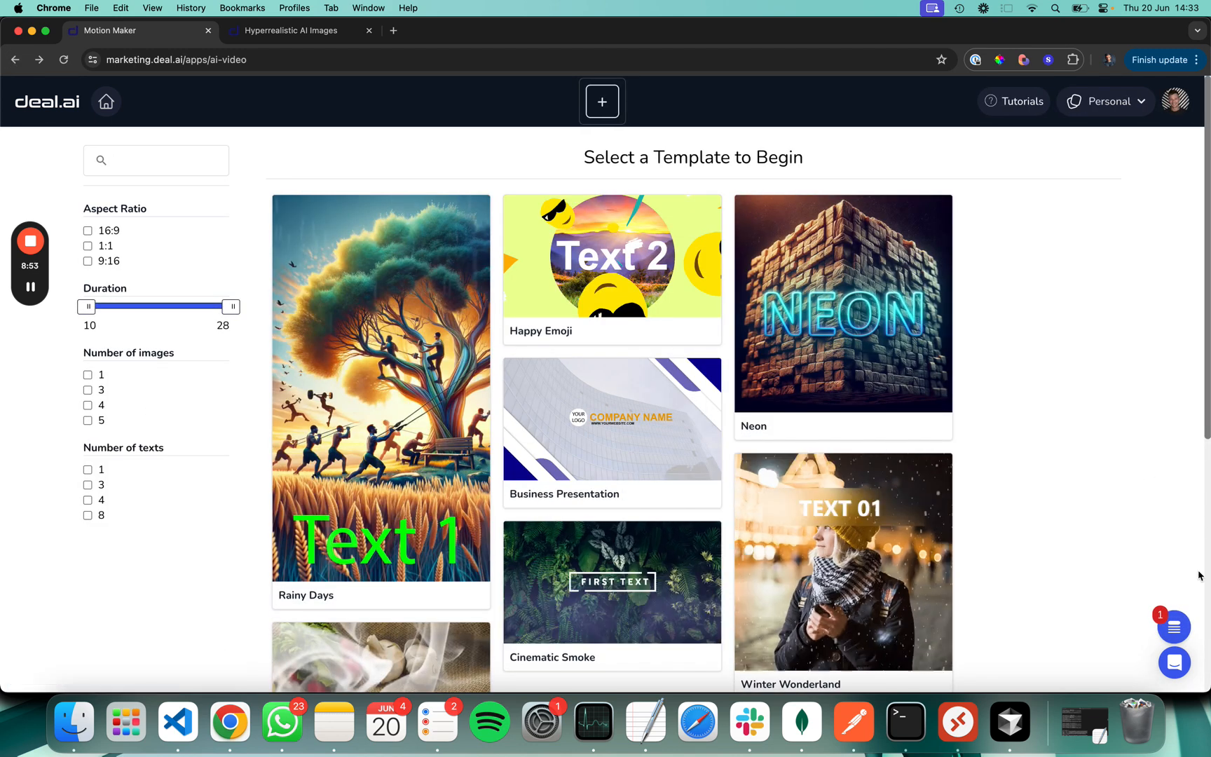
pyautogui.click(1173, 627)
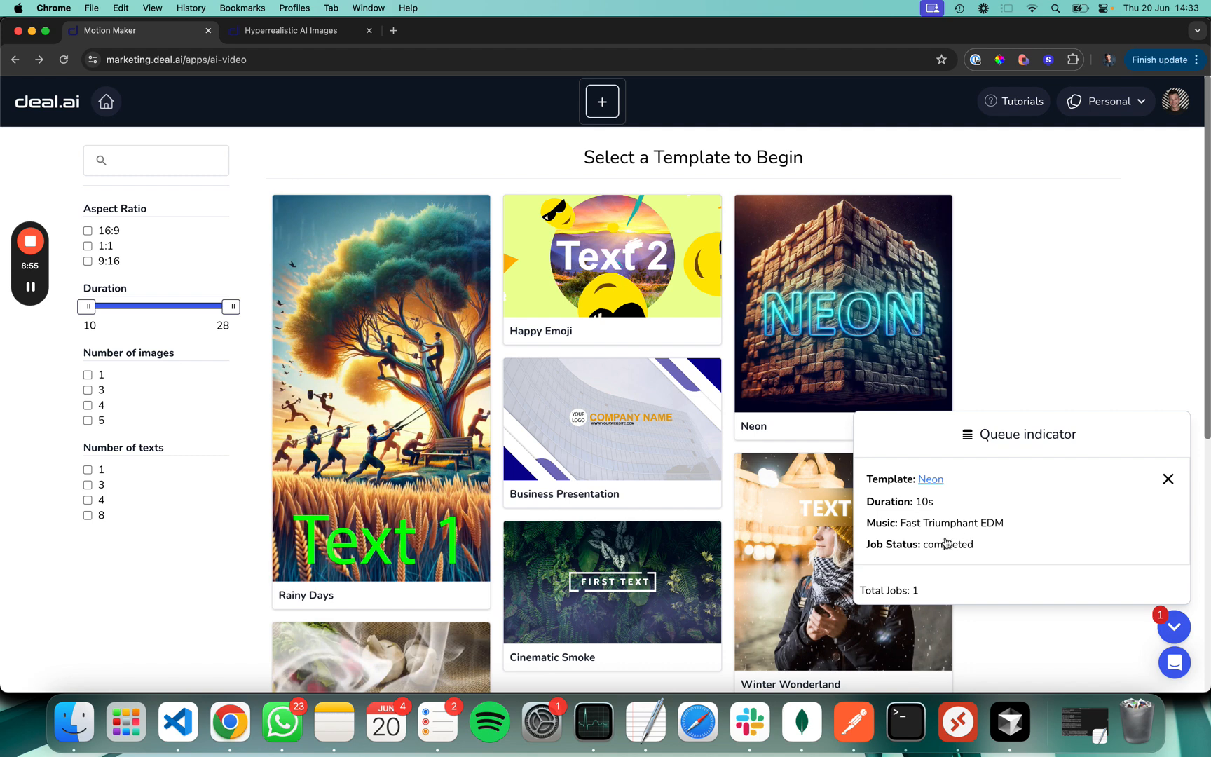
pyautogui.click(1168, 480)
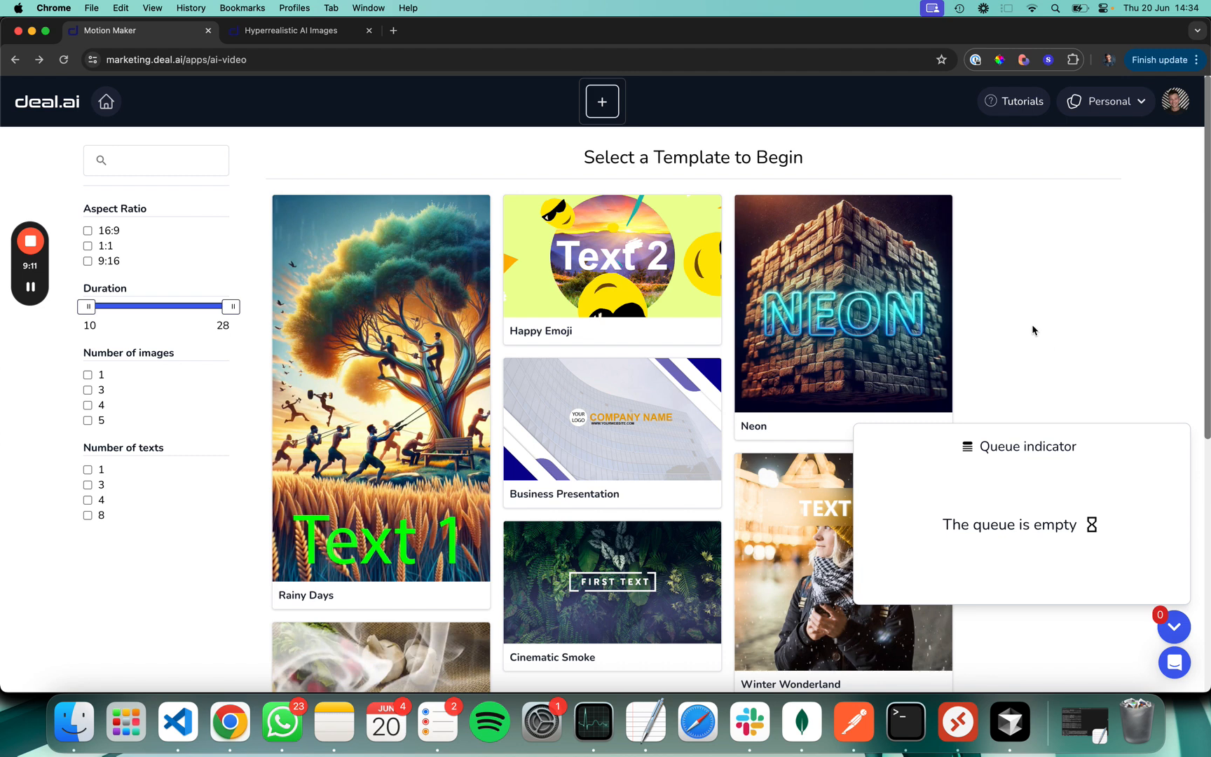
pyautogui.click(1037, 331)
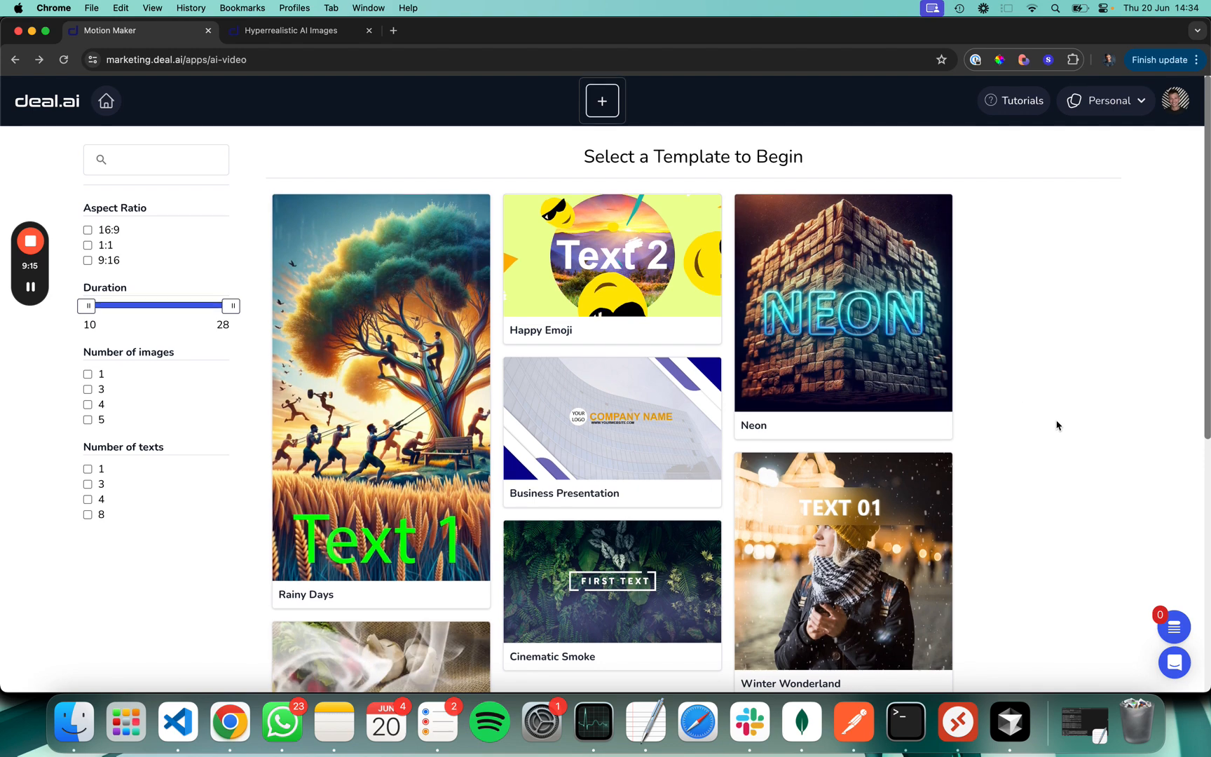
# - Choose the Neon template, enter "Aspect Ratio Test" as its text, and apply the saved favorite purple 562EDA
pyautogui.scroll(-2, 1057, 425)
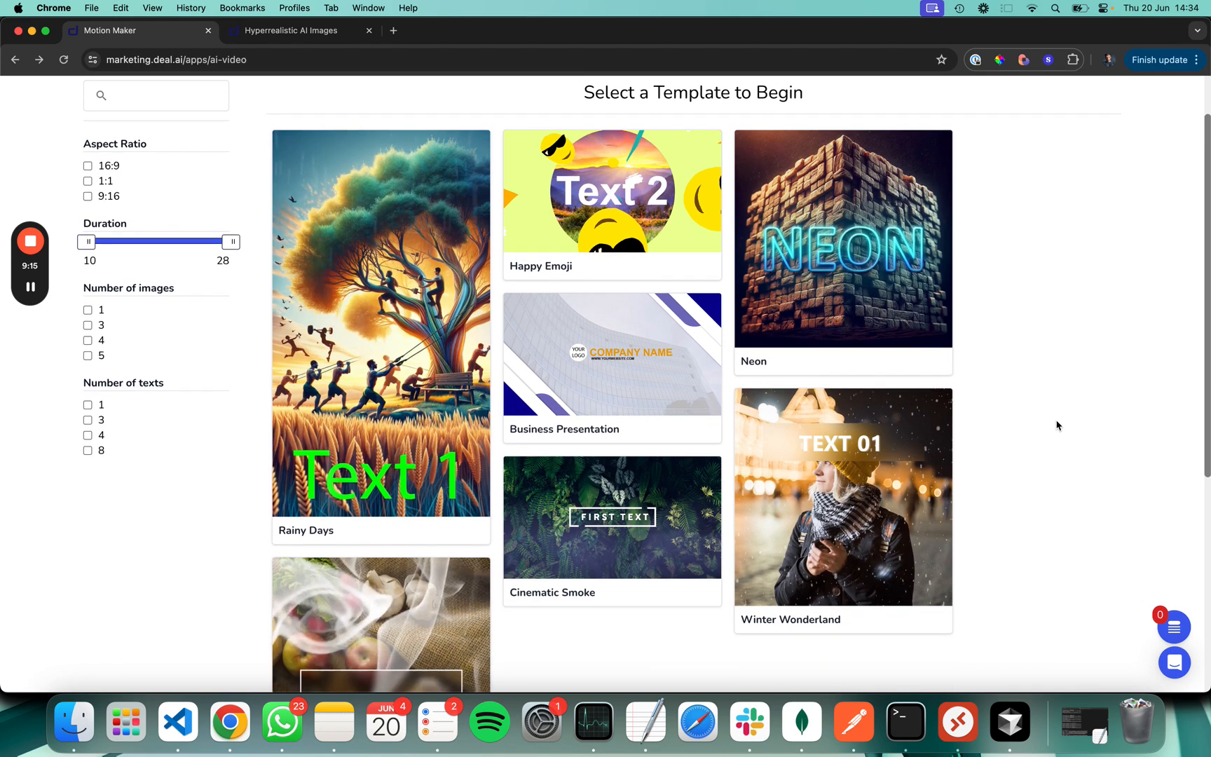
pyautogui.click(753, 363)
pyautogui.scroll(-5, 225, 454)
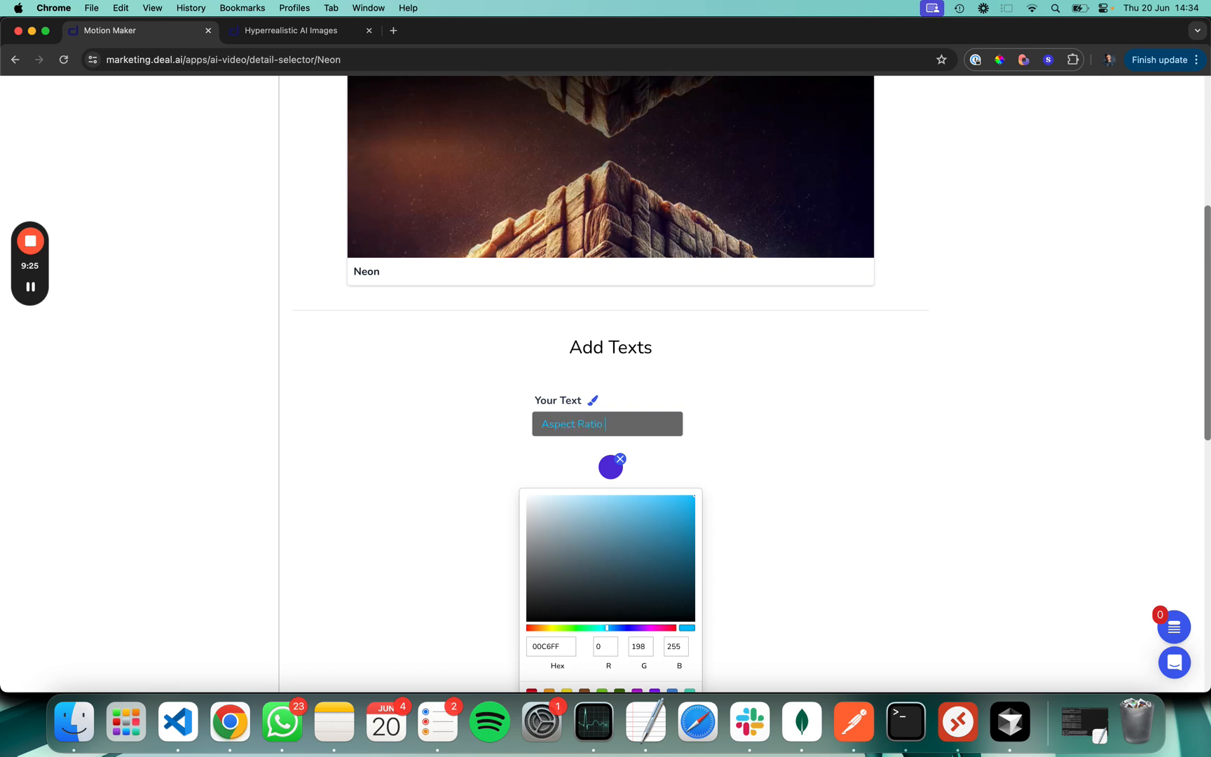
pyautogui.click(605, 469)
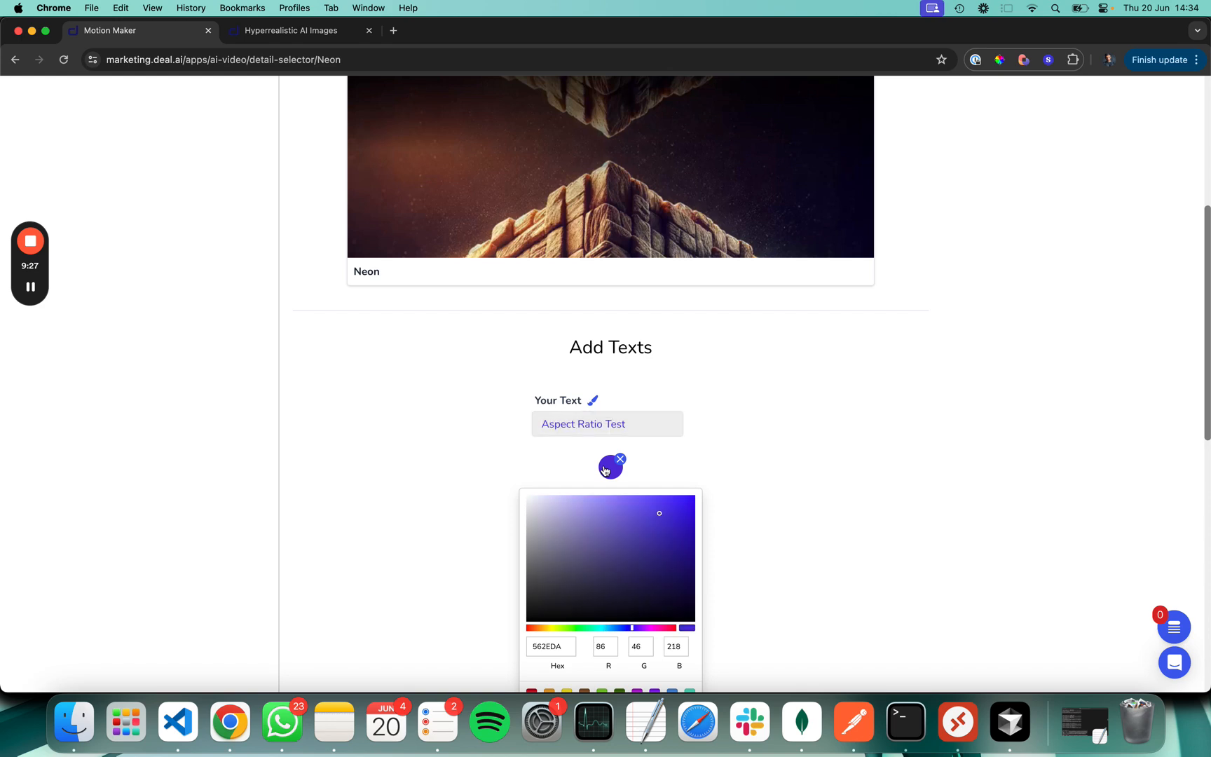
# - Upload download (72).png as the background image and continue to the music selection
pyautogui.scroll(-10, 448, 484)
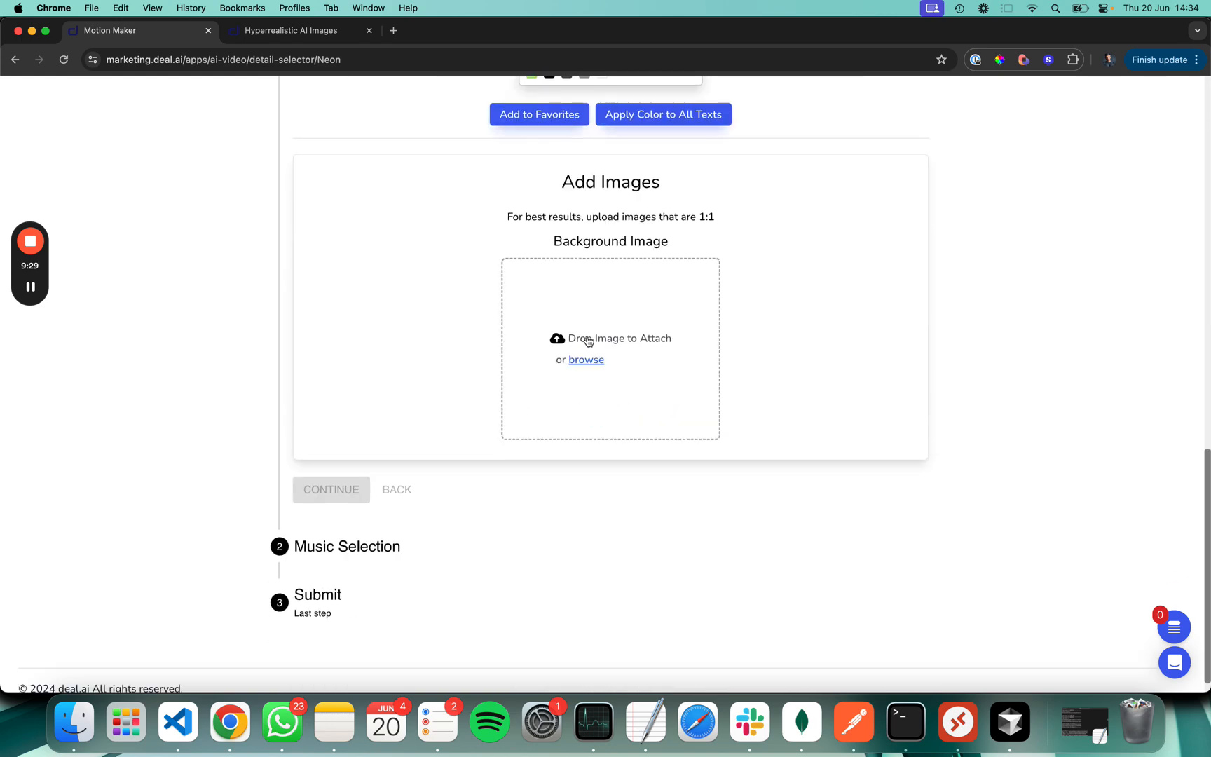
pyautogui.click(586, 342)
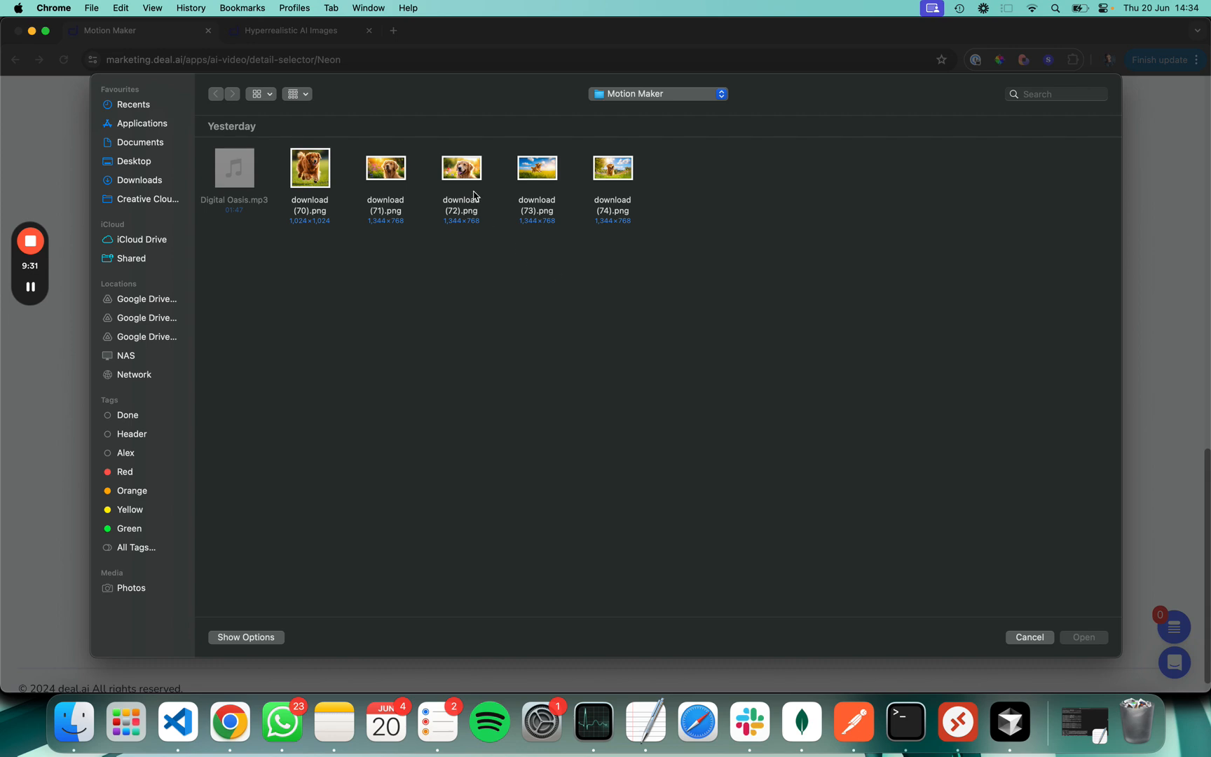
pyautogui.click(468, 177)
pyautogui.doubleClick(456, 179)
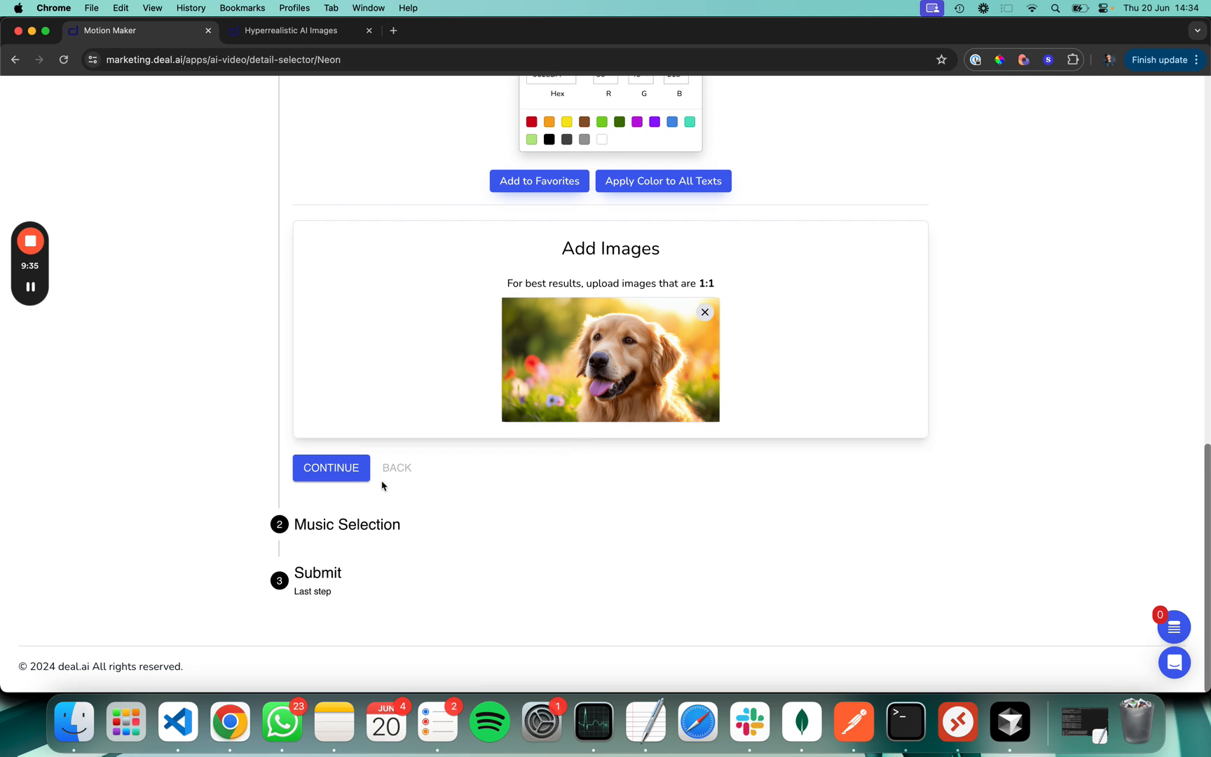
pyautogui.click(352, 466)
# - Confirm the rights to the music, upload Digital Oasis.mp3 as the soundtrack, and preview its opening section
pyautogui.scroll(-3, 166, 536)
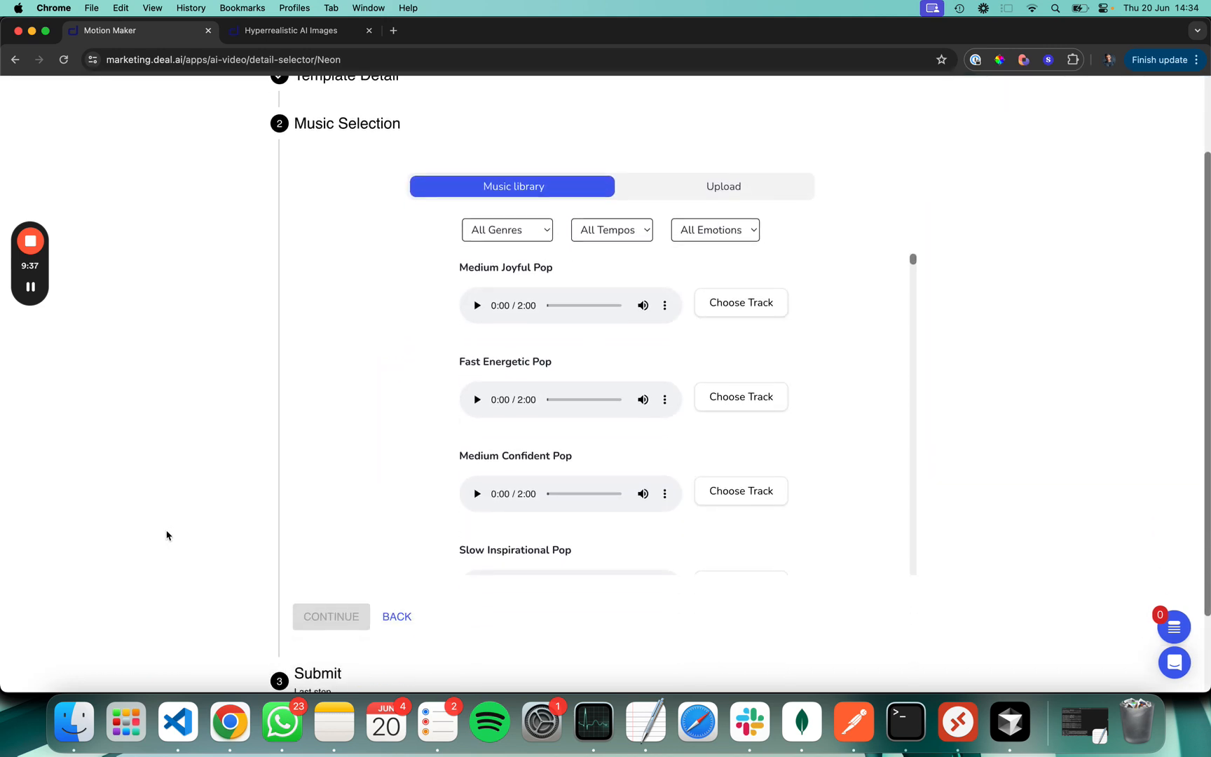
pyautogui.scroll(2, 393, 351)
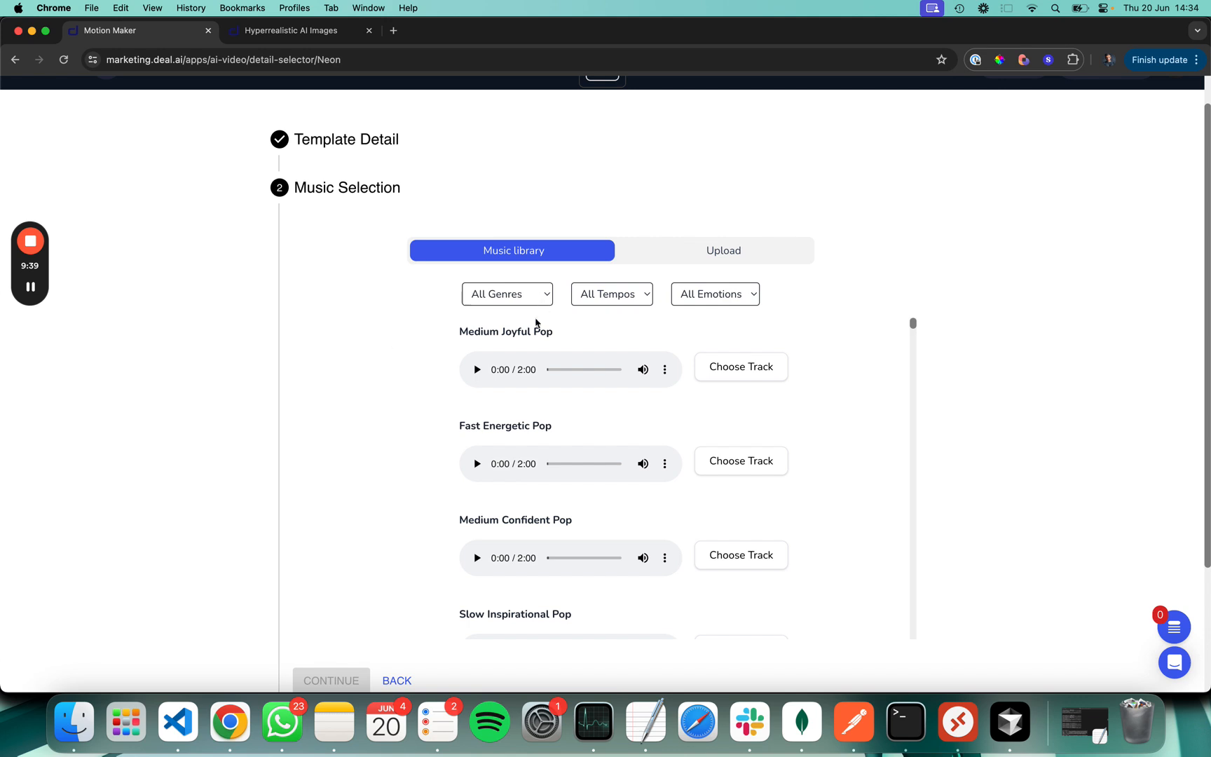
pyautogui.scroll(-20, 511, 346)
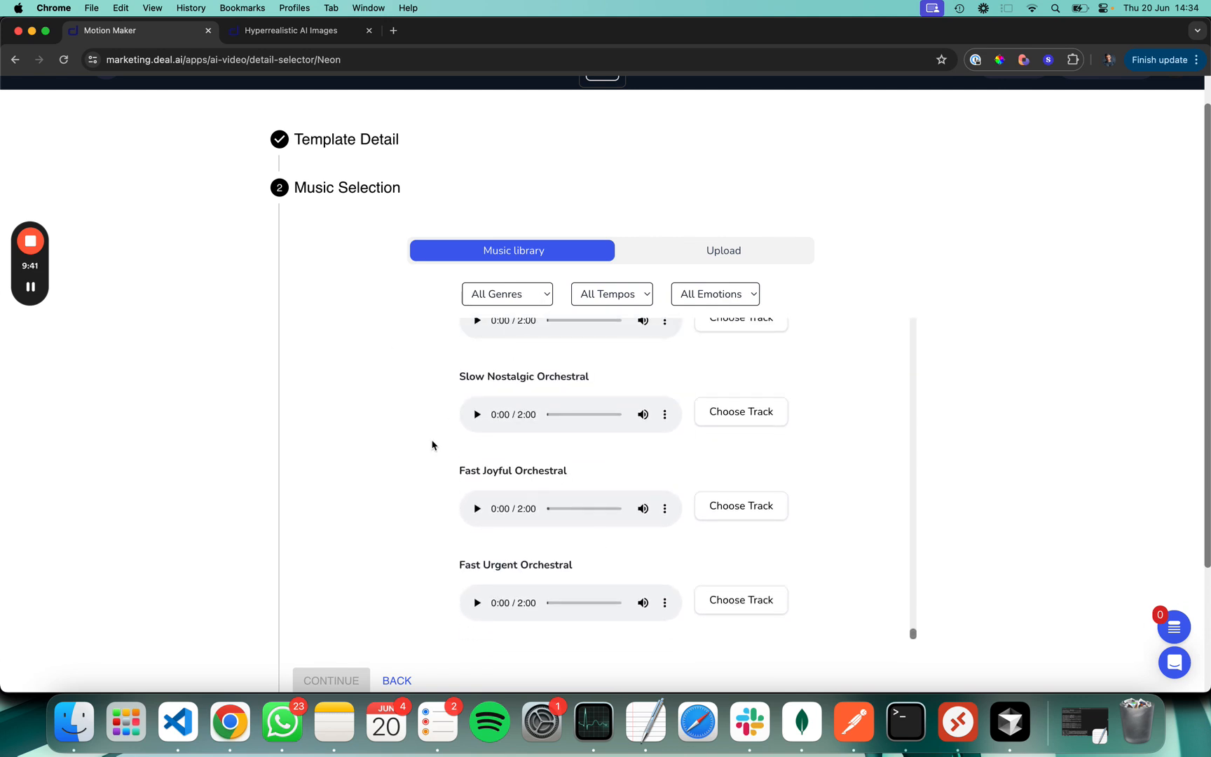
pyautogui.scroll(-5, 432, 445)
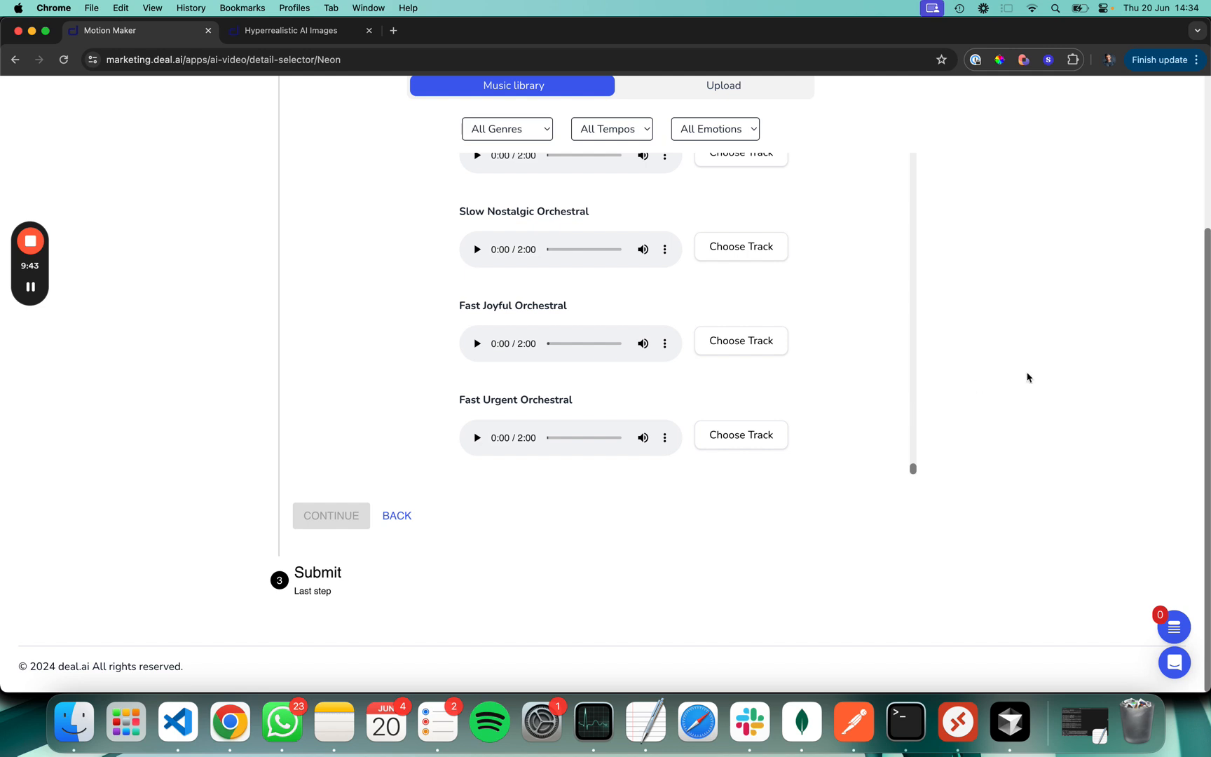
pyautogui.scroll(4, 1027, 377)
pyautogui.click(723, 238)
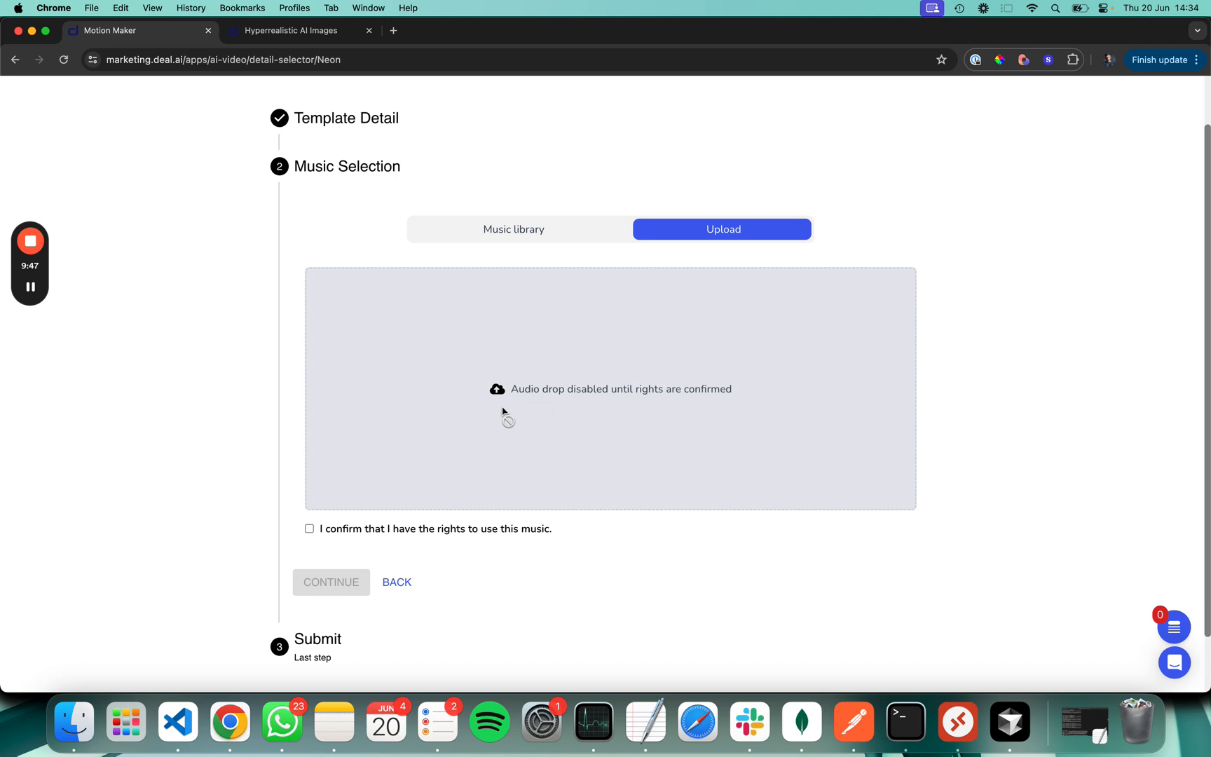
pyautogui.click(376, 532)
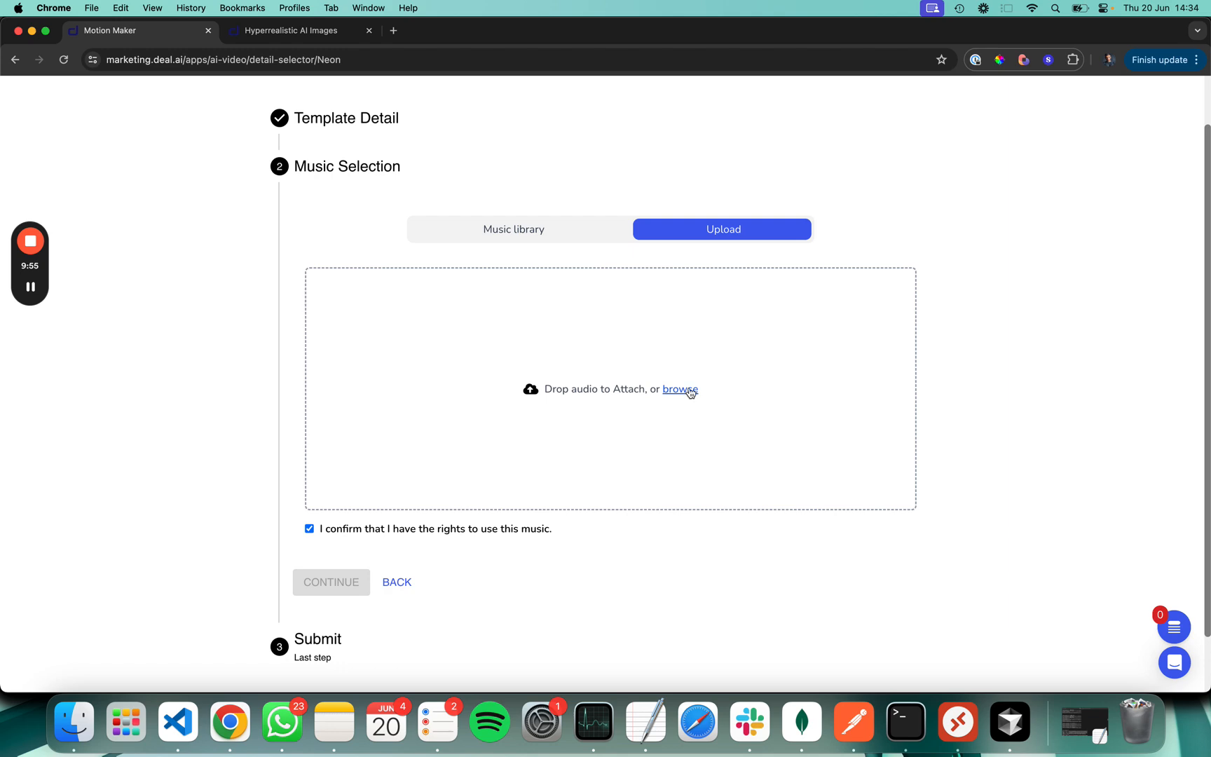
pyautogui.click(669, 422)
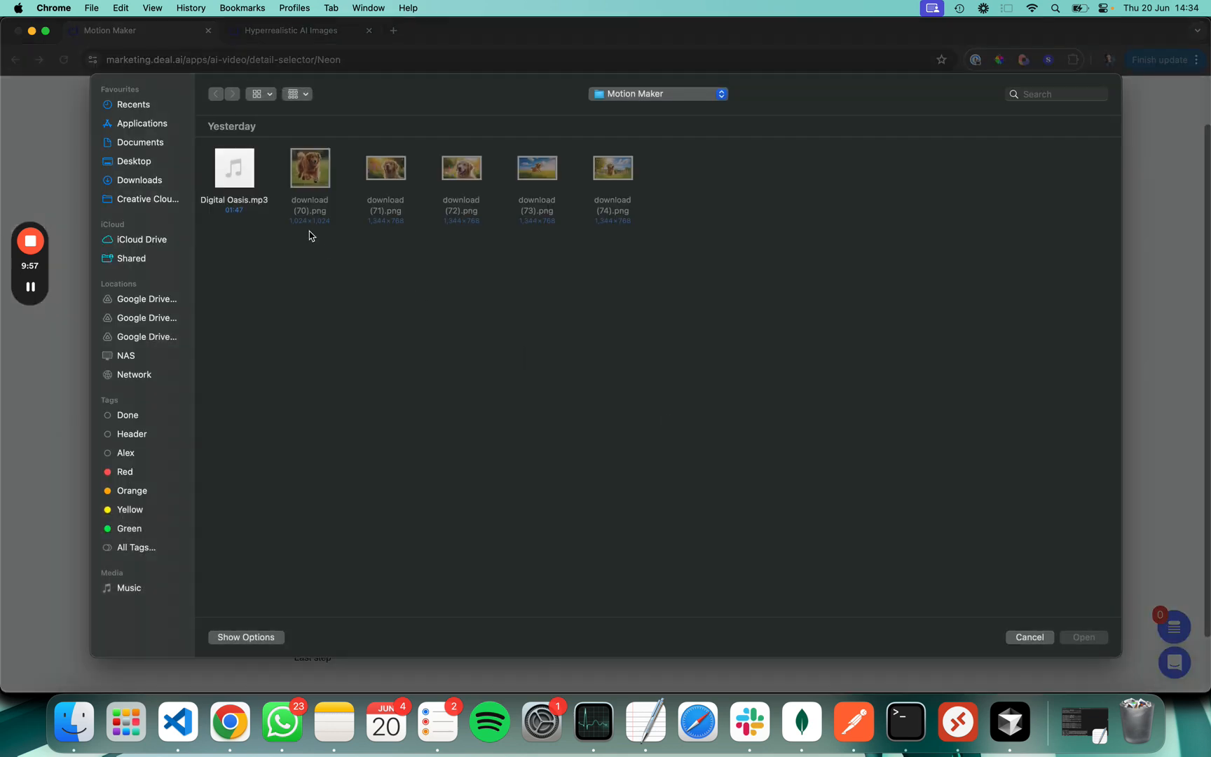
pyautogui.doubleClick(238, 201)
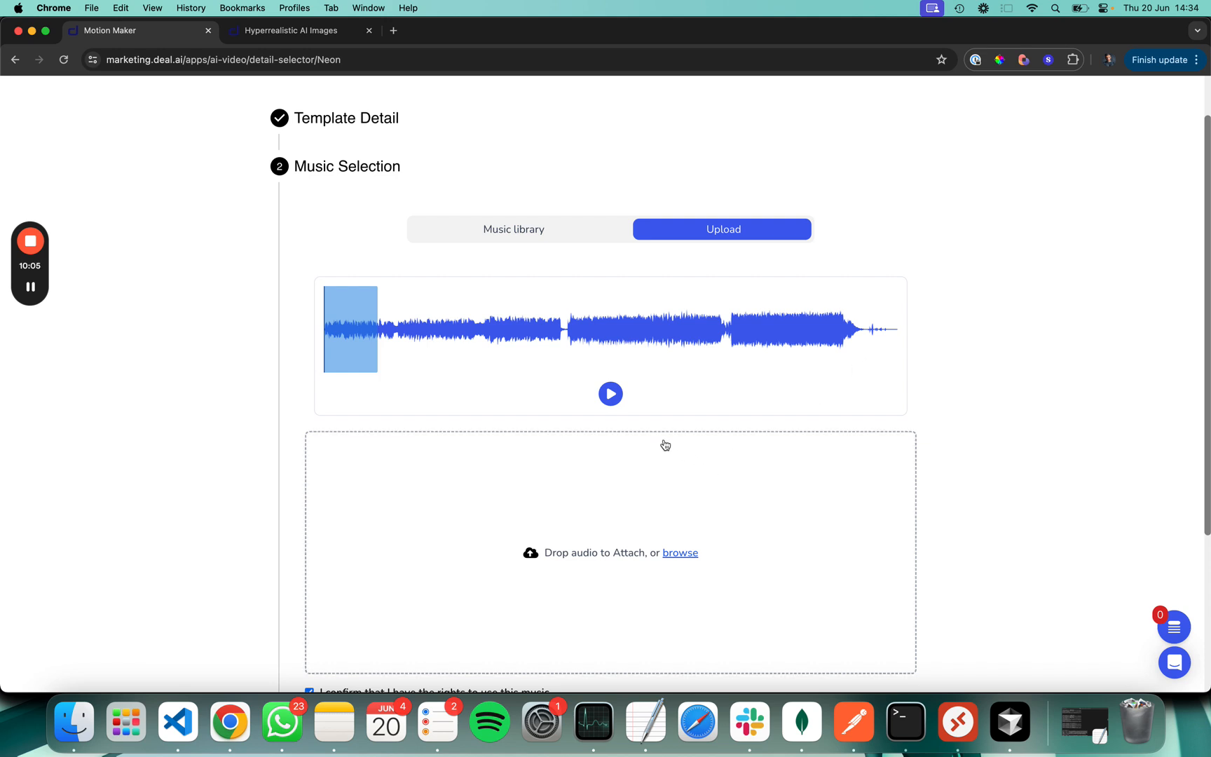
pyautogui.click(610, 395)
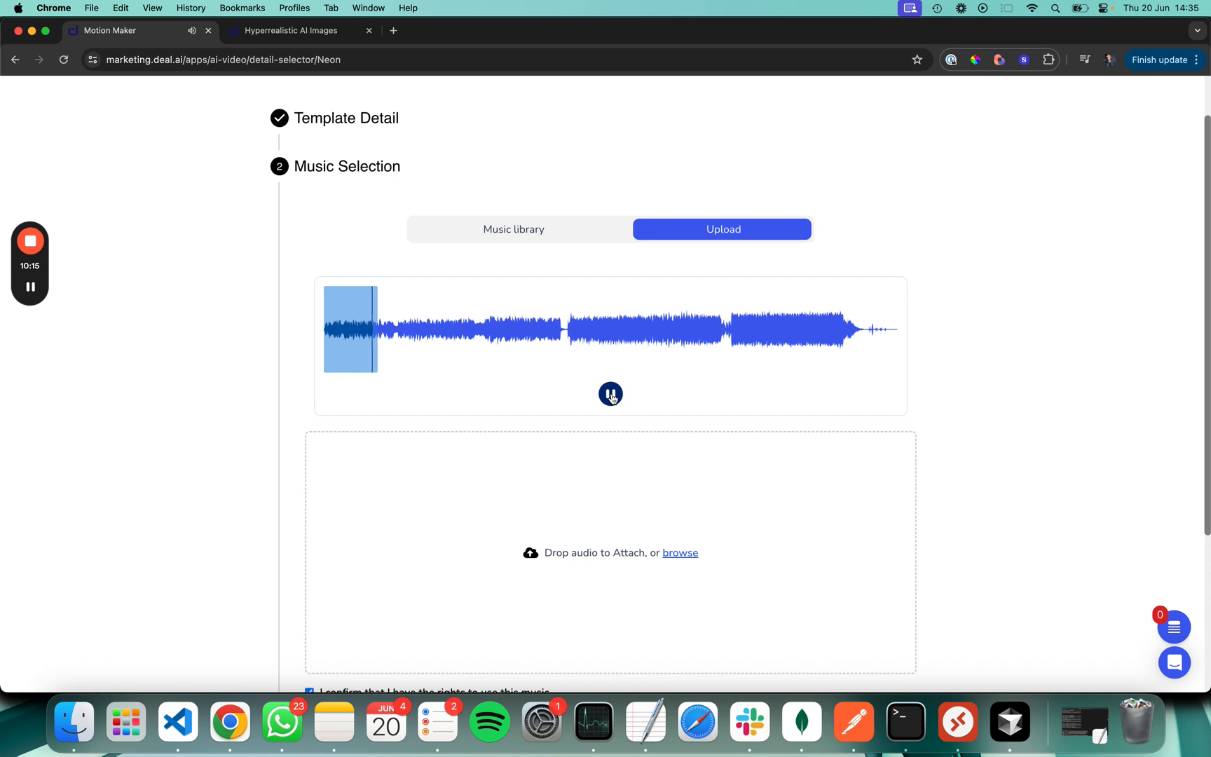
# - Continue to the last step, review the selected text, image and music, and submit the Neon video
pyautogui.scroll(-5, 473, 406)
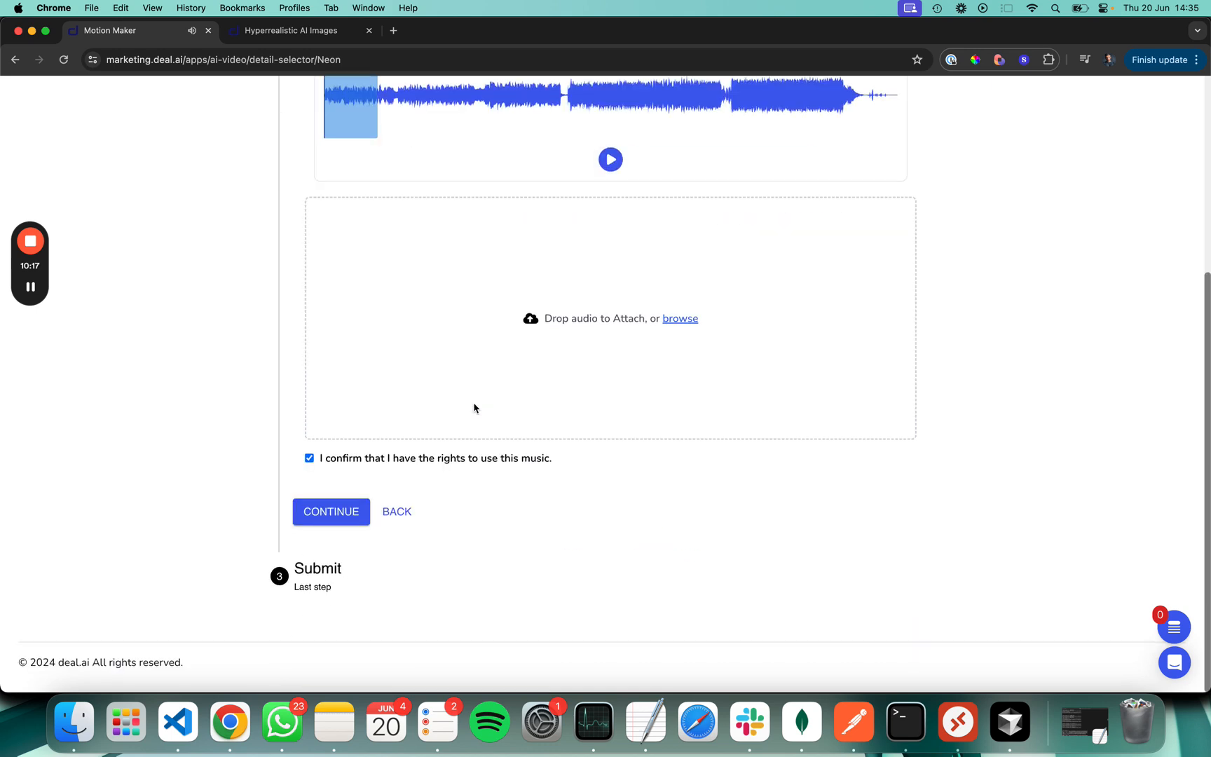
pyautogui.click(337, 516)
pyautogui.scroll(-8, 477, 440)
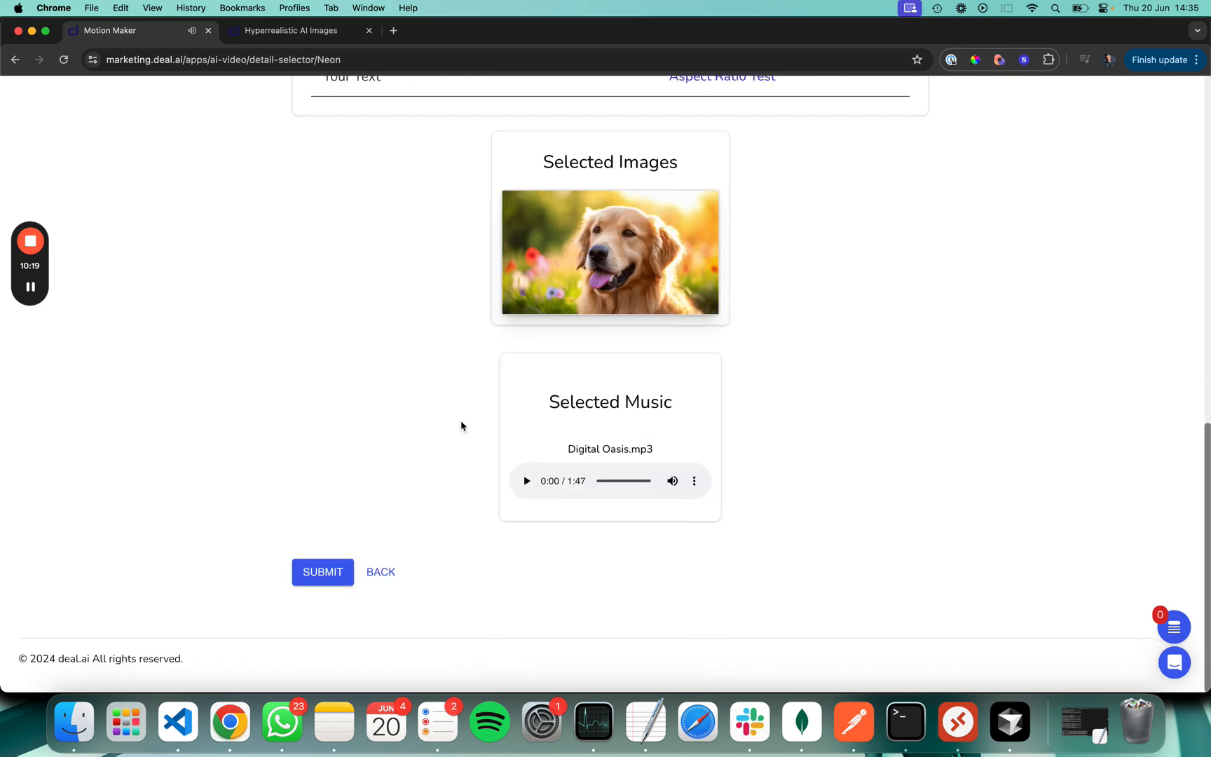
pyautogui.click(321, 580)
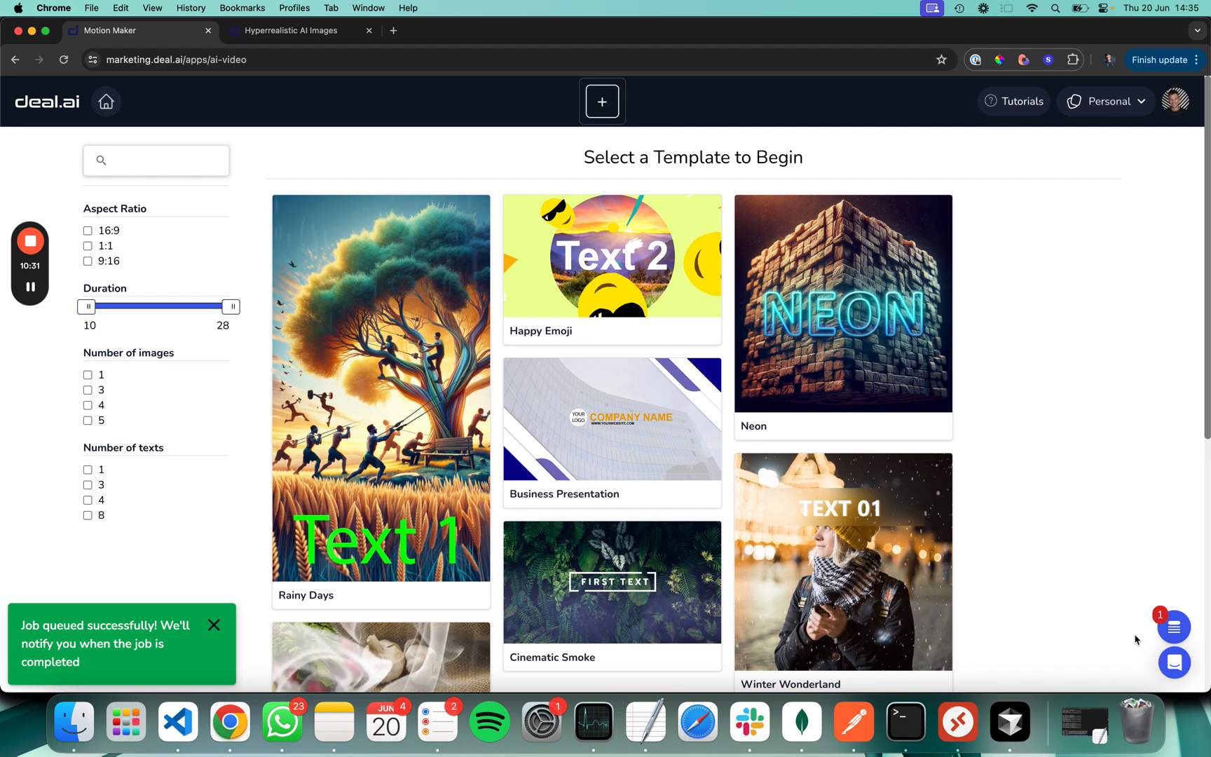
# - Check the new Neon job's status in the queue indicator while browsing the other available templates
pyautogui.click(1174, 628)
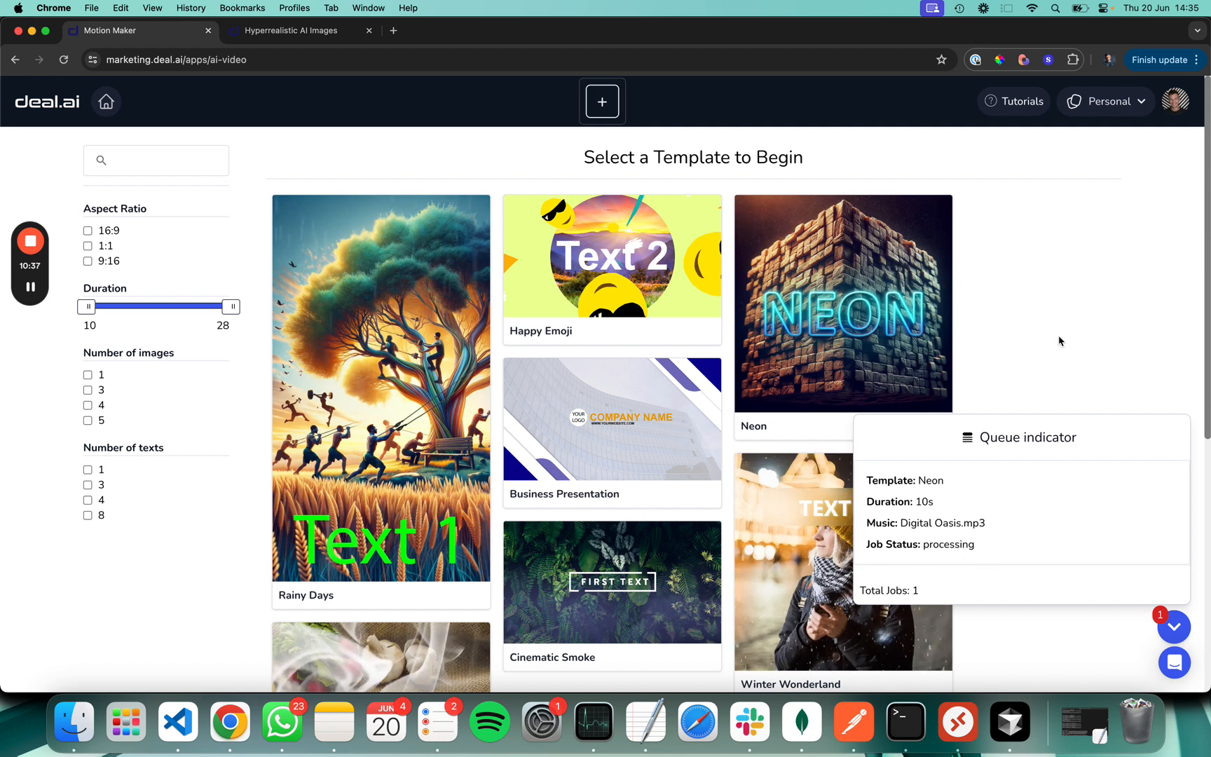
pyautogui.scroll(-3, 1058, 341)
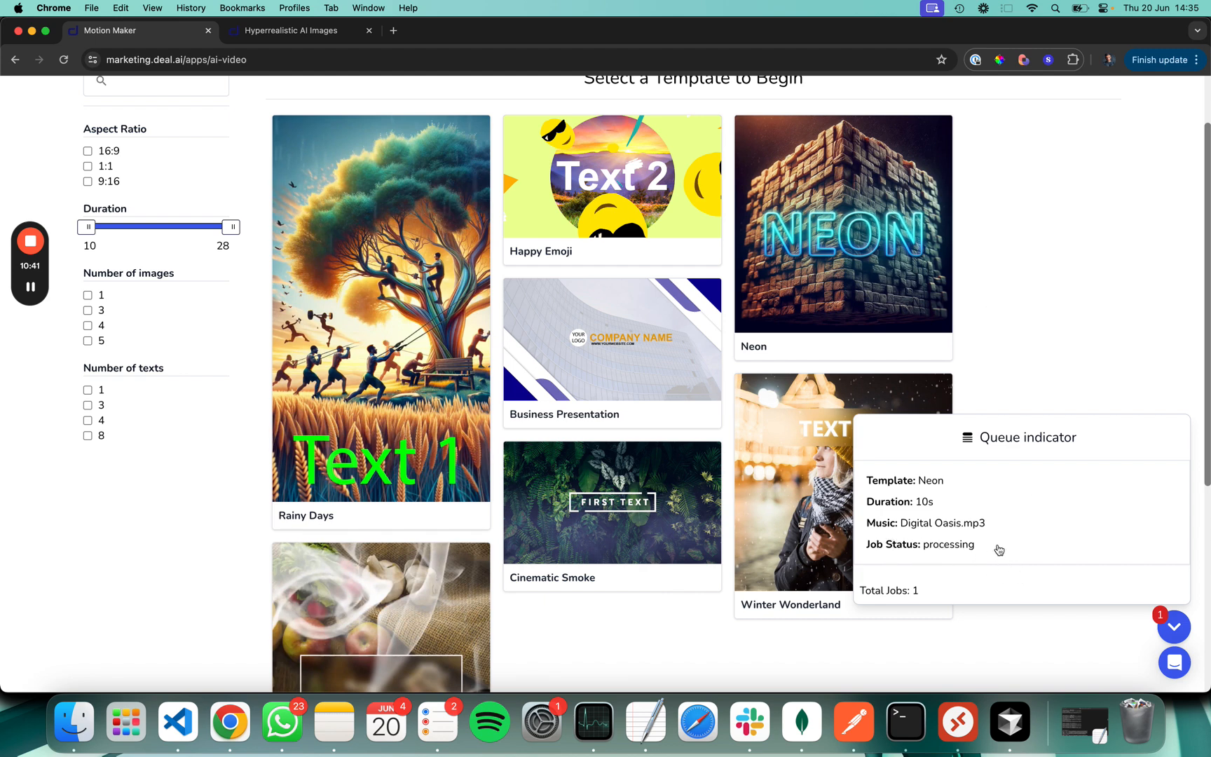
pyautogui.scroll(-1, 1026, 262)
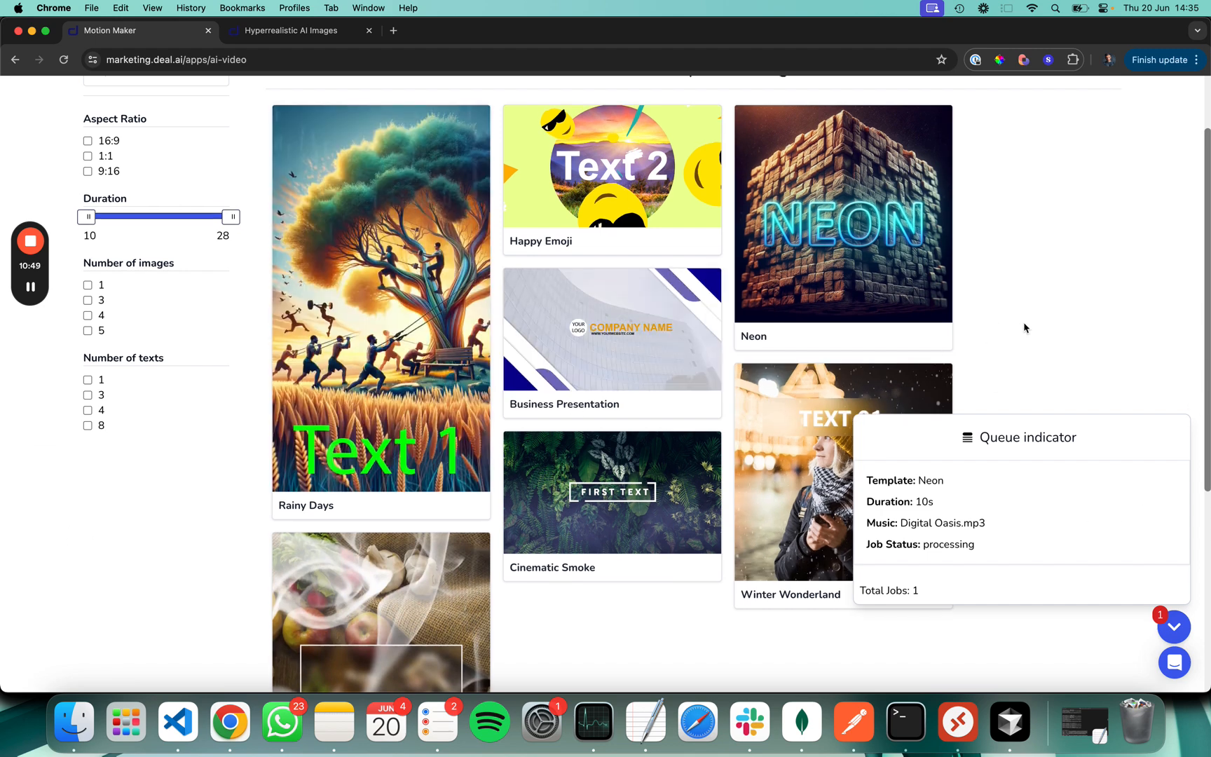
pyautogui.scroll(-1, 1024, 327)
pyautogui.scroll(-2, 1056, 327)
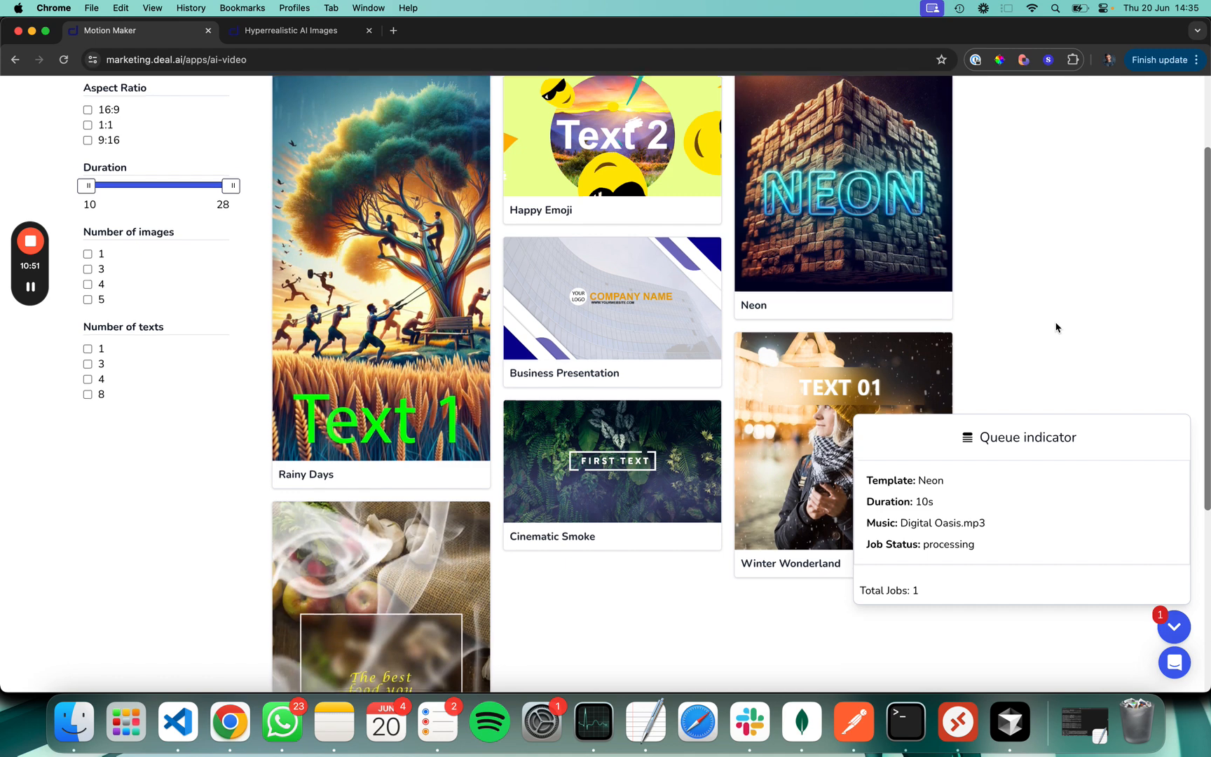
pyautogui.scroll(-2, 1051, 327)
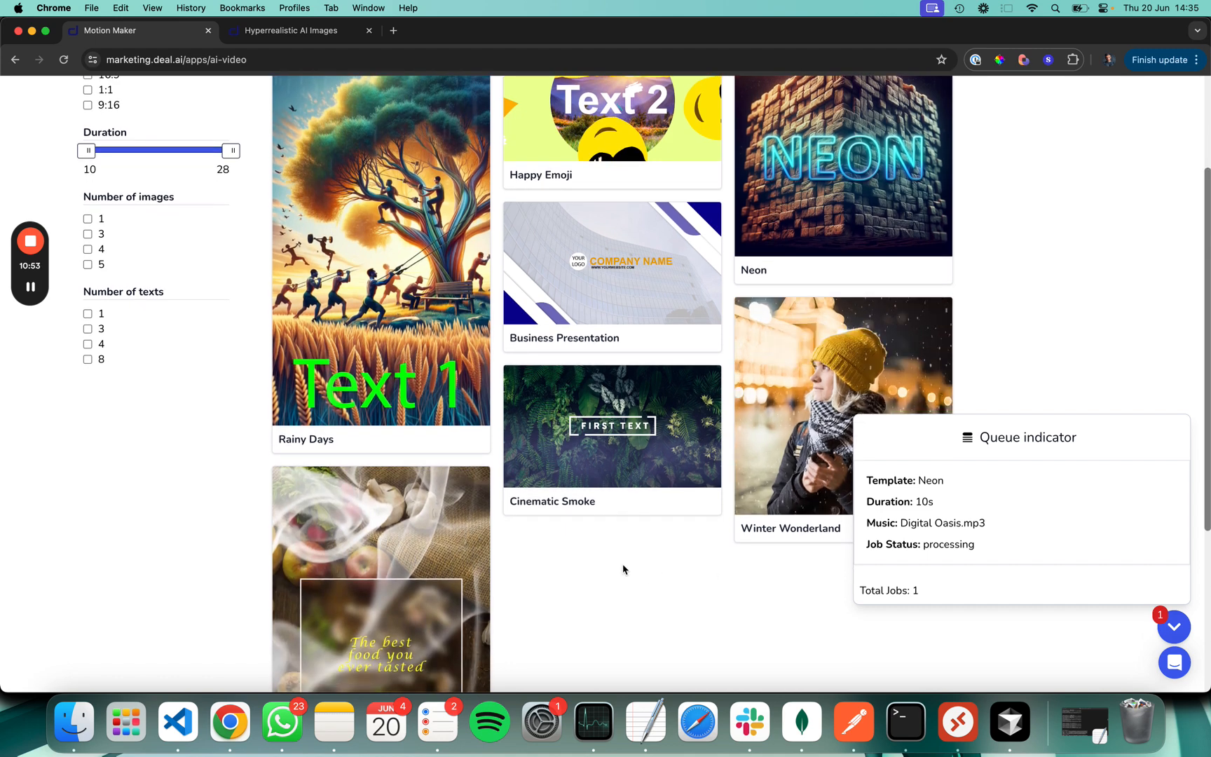
# - Open the Cinematic Smoke template and examine its preview and text fields
pyautogui.click(541, 410)
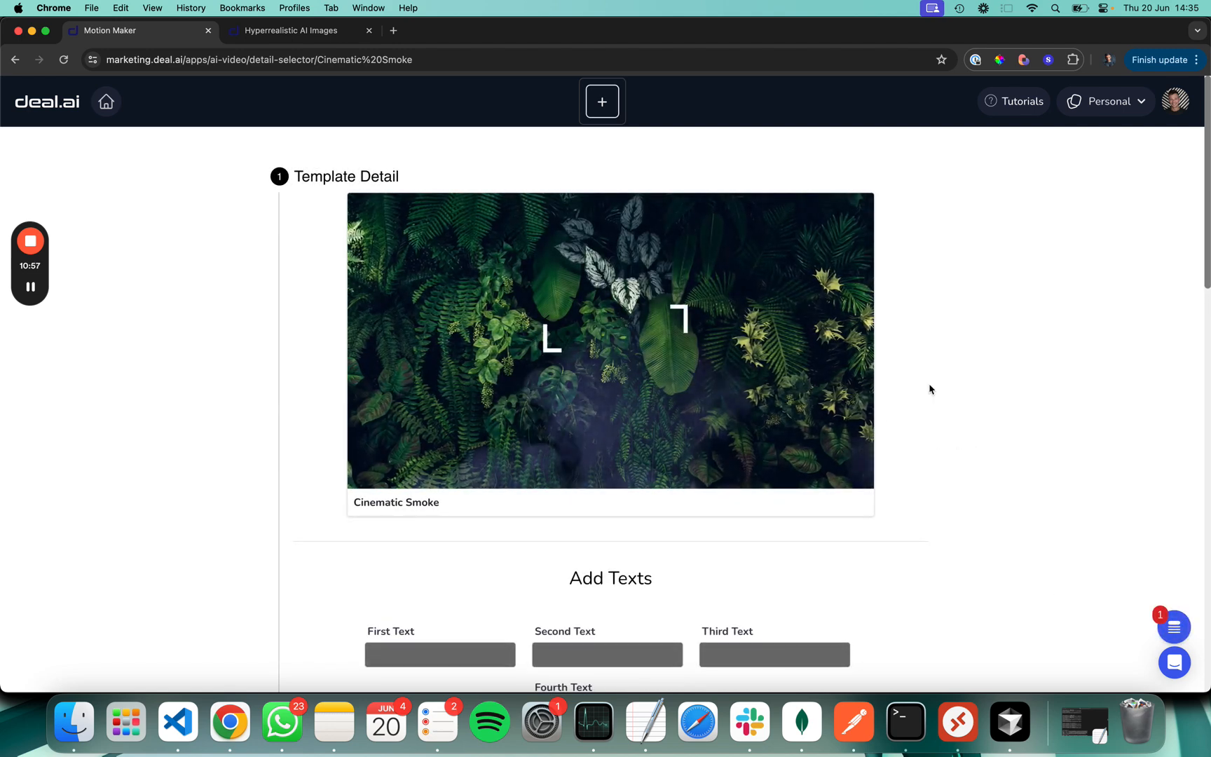
pyautogui.scroll(-8, 901, 545)
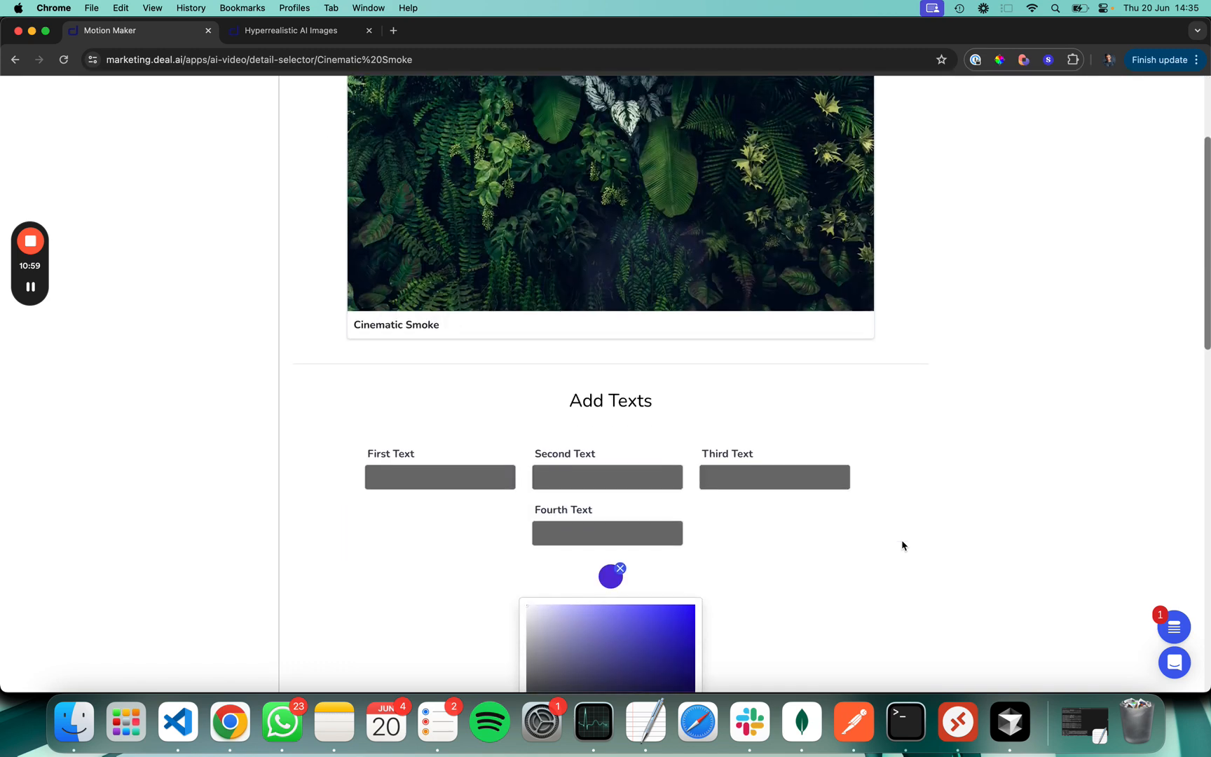
pyautogui.scroll(4, 819, 468)
pyautogui.scroll(3, 631, 315)
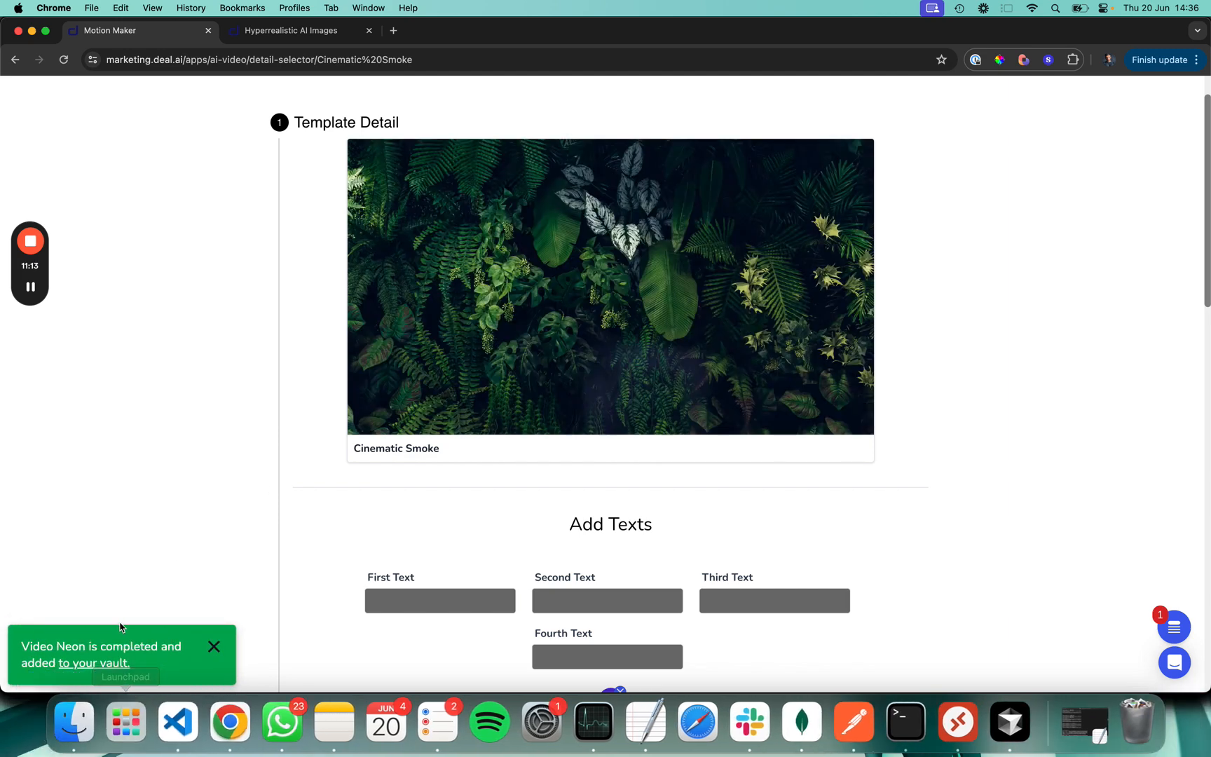
# - Open the vault folder of the completed Neon video from its completion notice
pyautogui.click(107, 670)
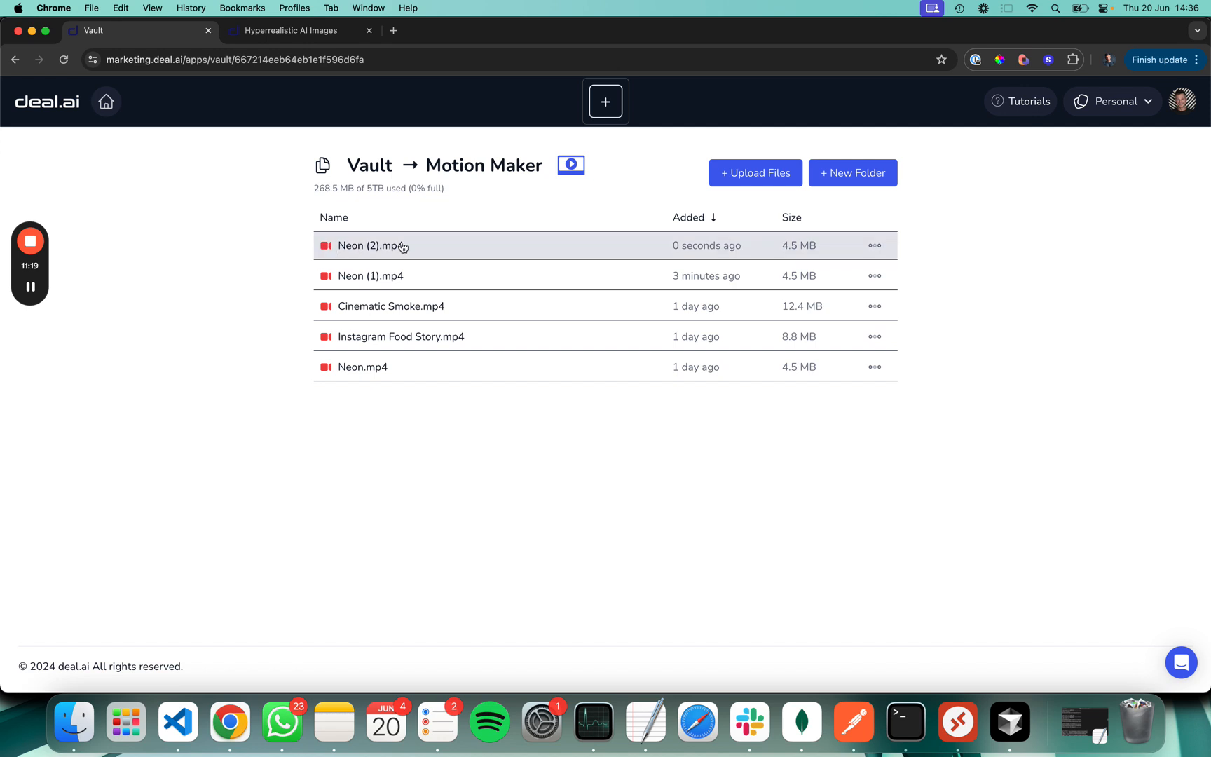
# - Open Neon (2).mp4 from the vault's Motion Maker folder, play it and pause it near its end
pyautogui.click(440, 246)
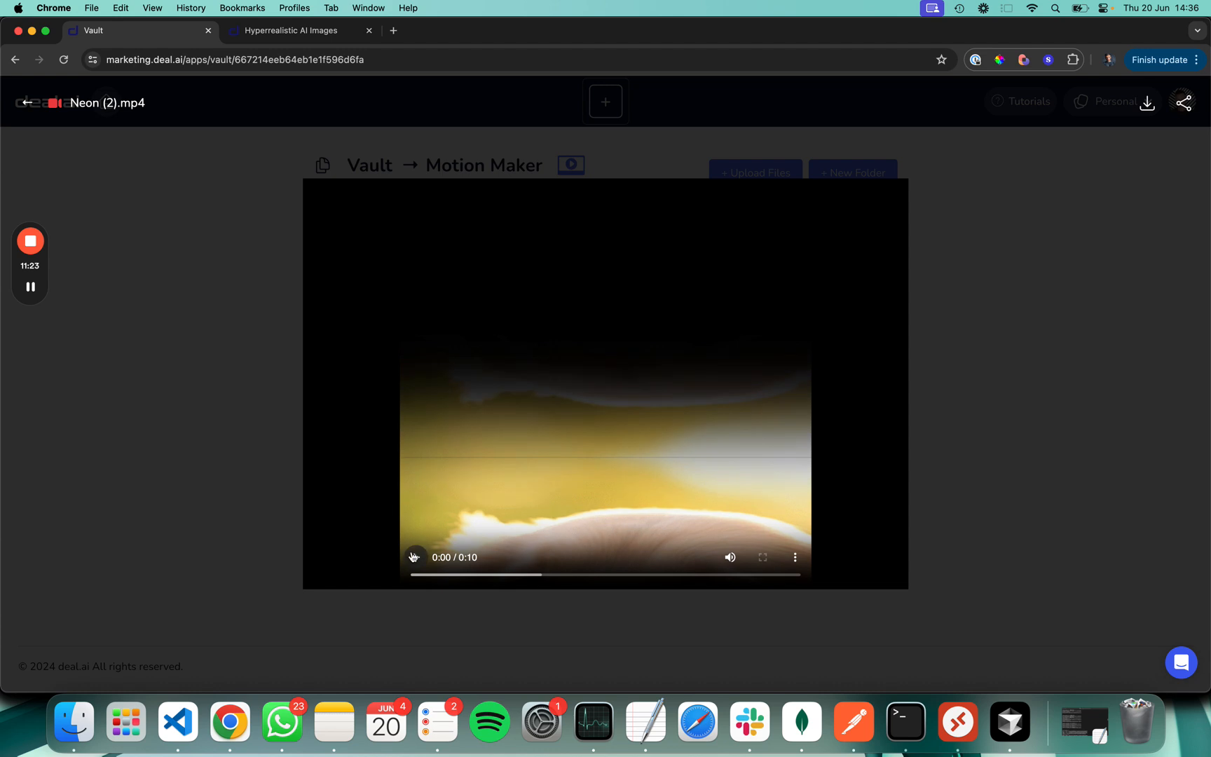
pyautogui.click(415, 558)
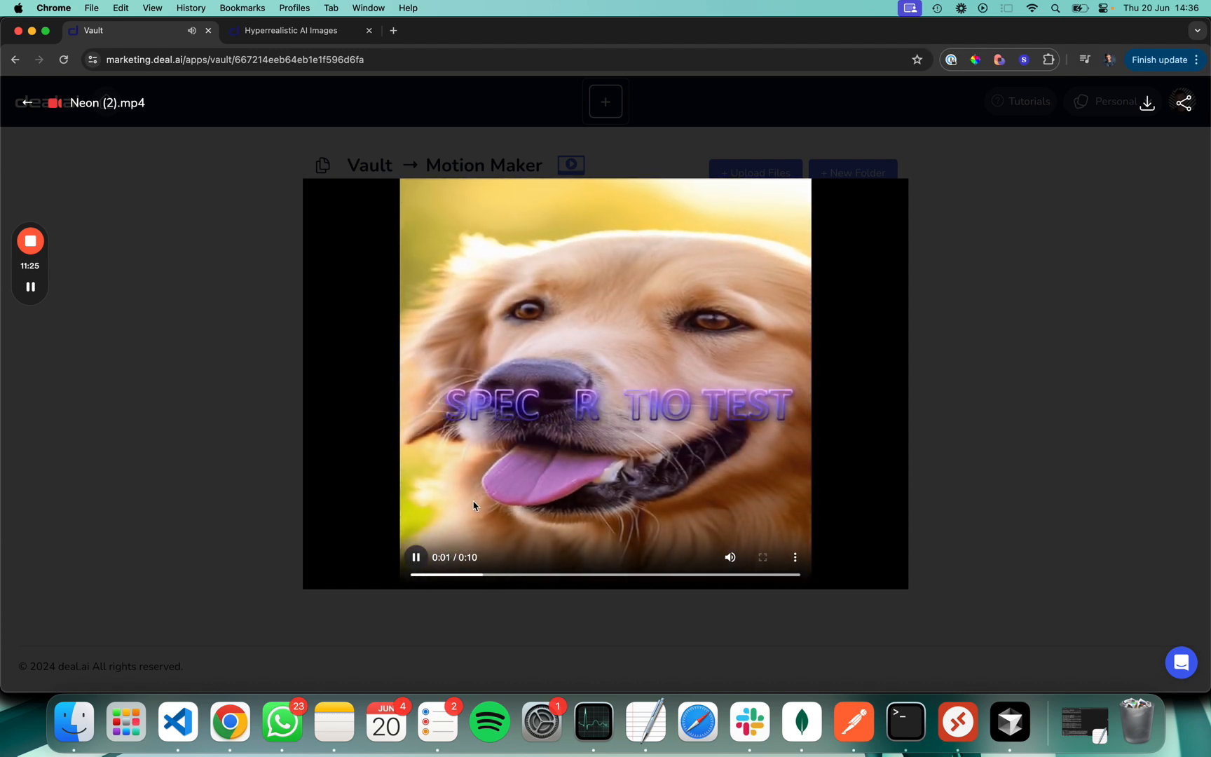
pyautogui.click(415, 559)
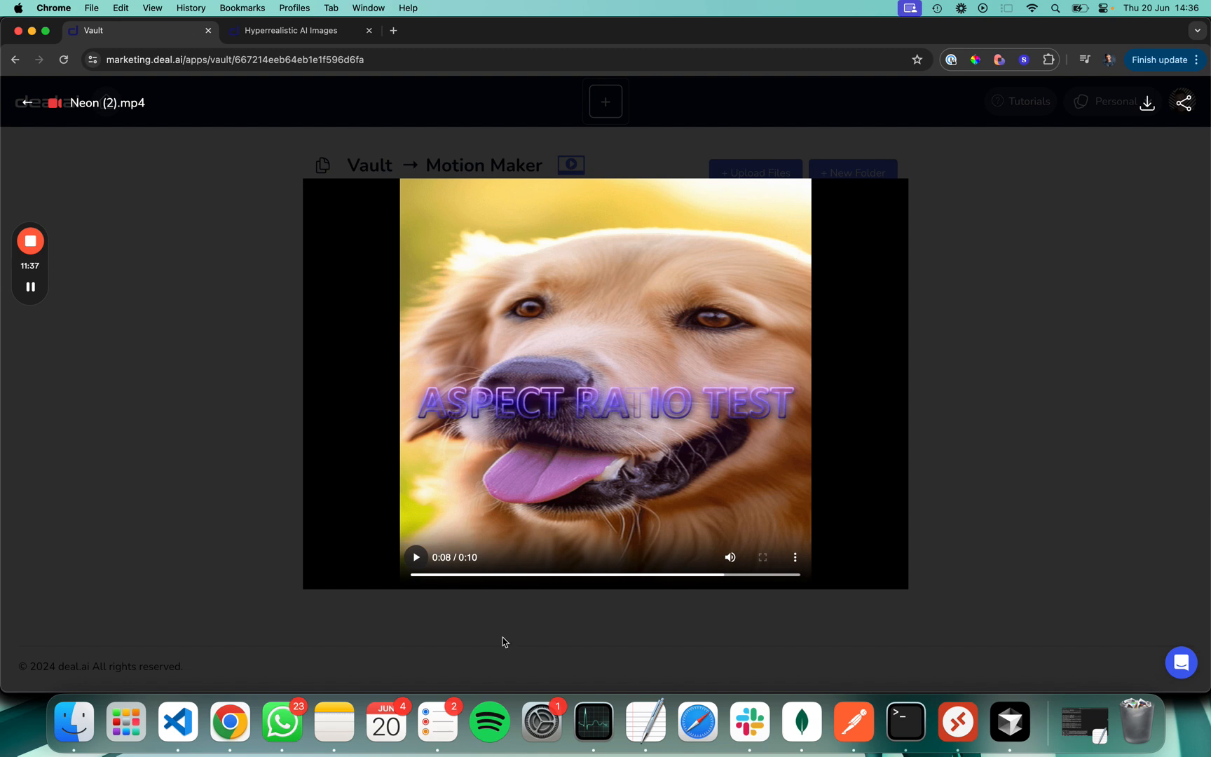
# - Return to the Motion Maker template list, check the queue indicator and close it
pyautogui.hscroll(-5, 88, 453)
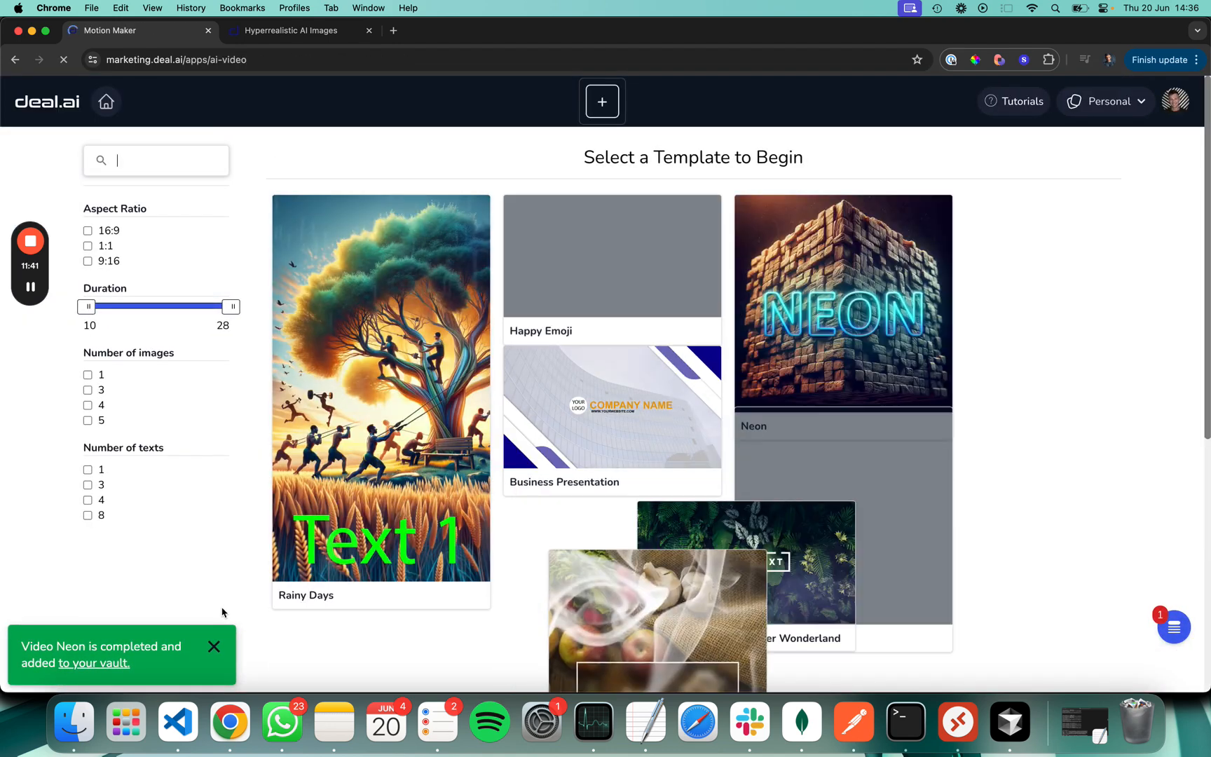
pyautogui.click(1174, 627)
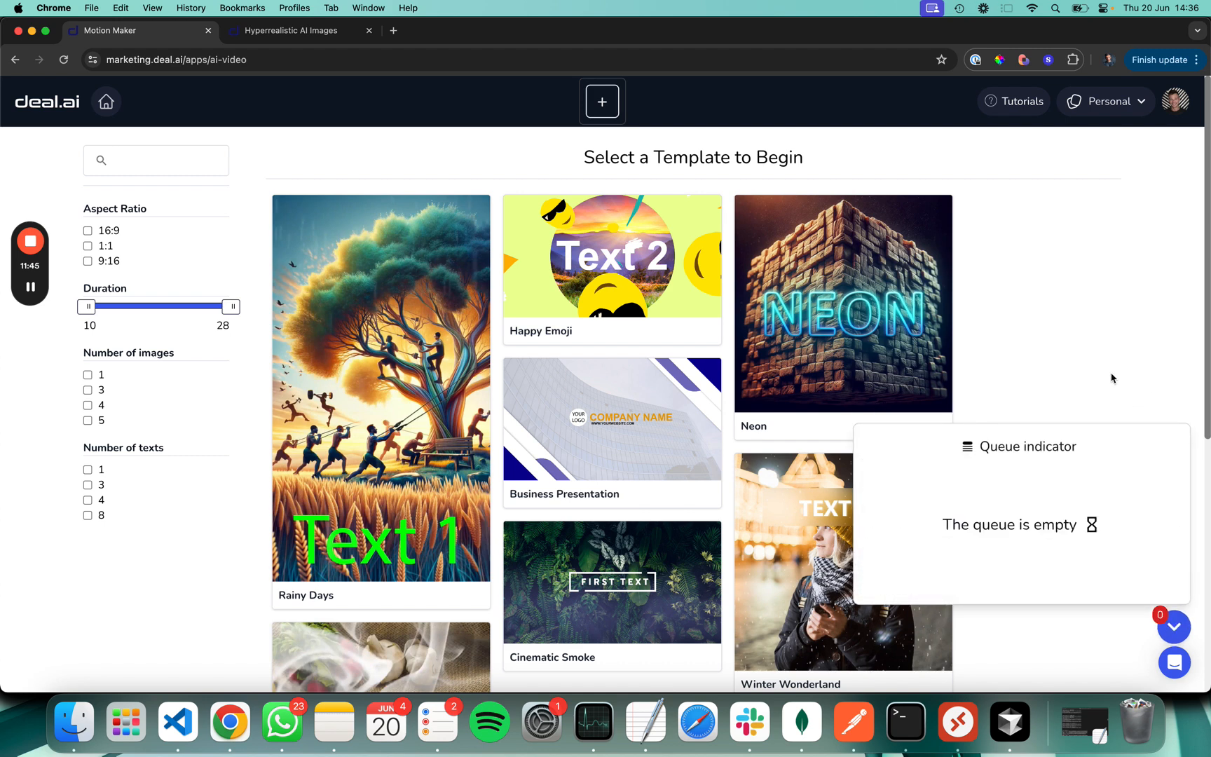
pyautogui.click(1102, 353)
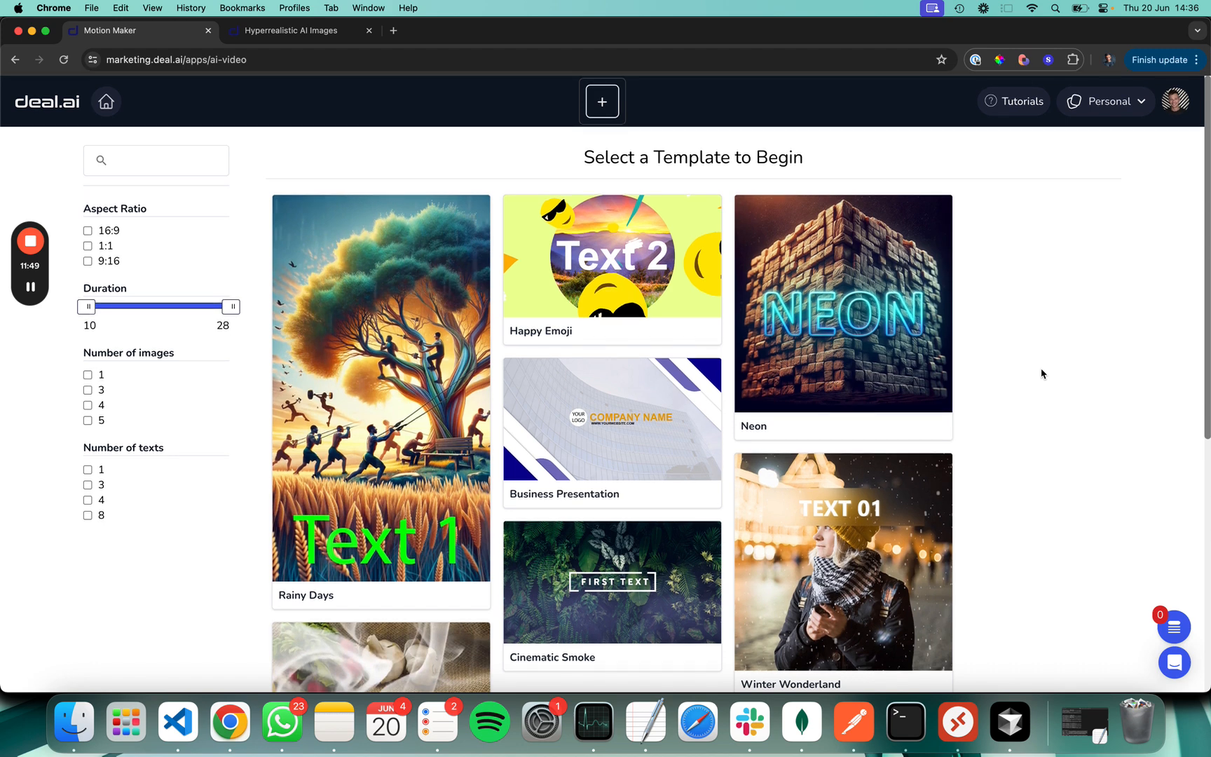
# - Review the generated golden retriever images and their aspect ratio options in Hyperrealistic AI Images
pyautogui.click(303, 29)
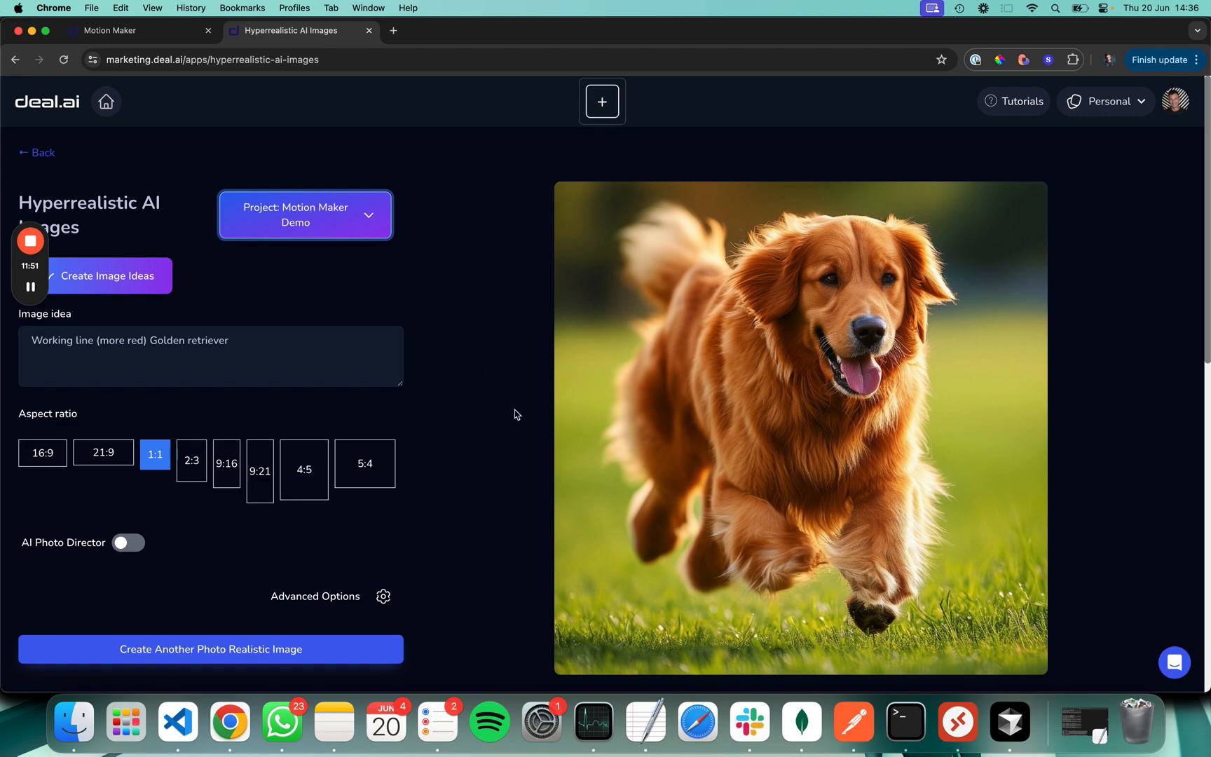
pyautogui.scroll(-5, 514, 411)
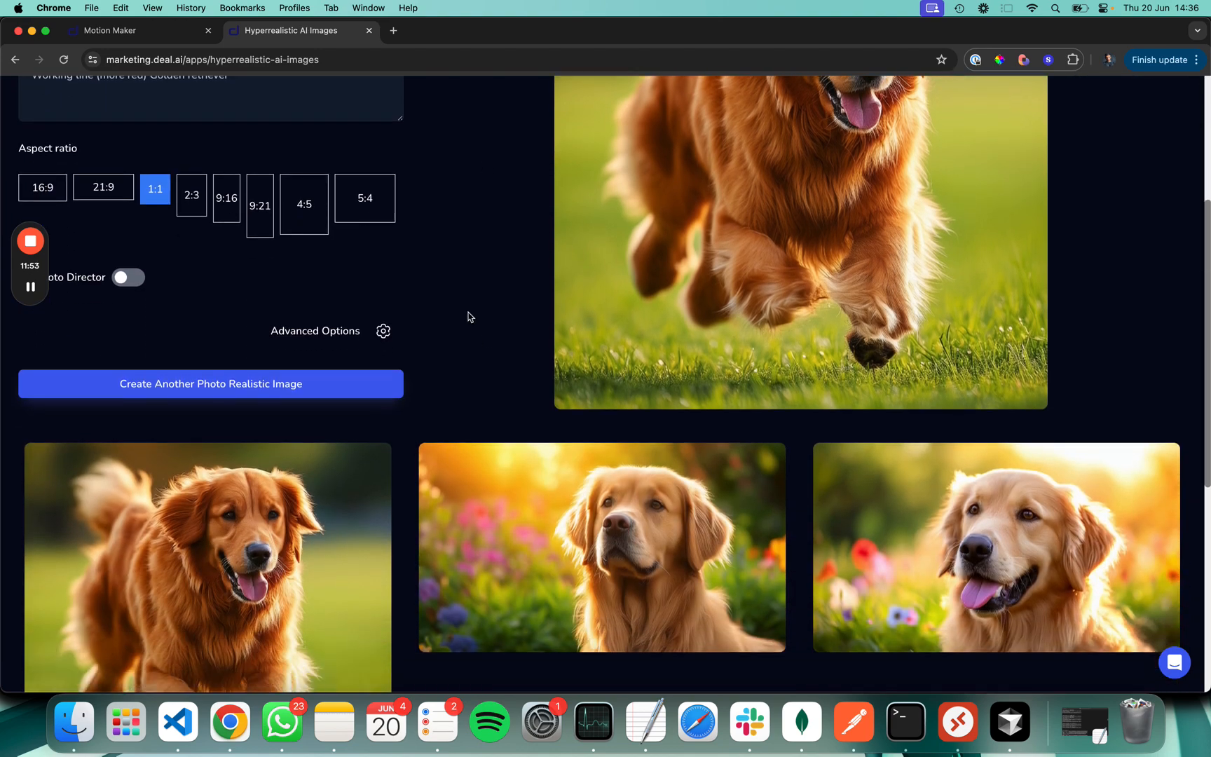
pyautogui.scroll(-5, 469, 316)
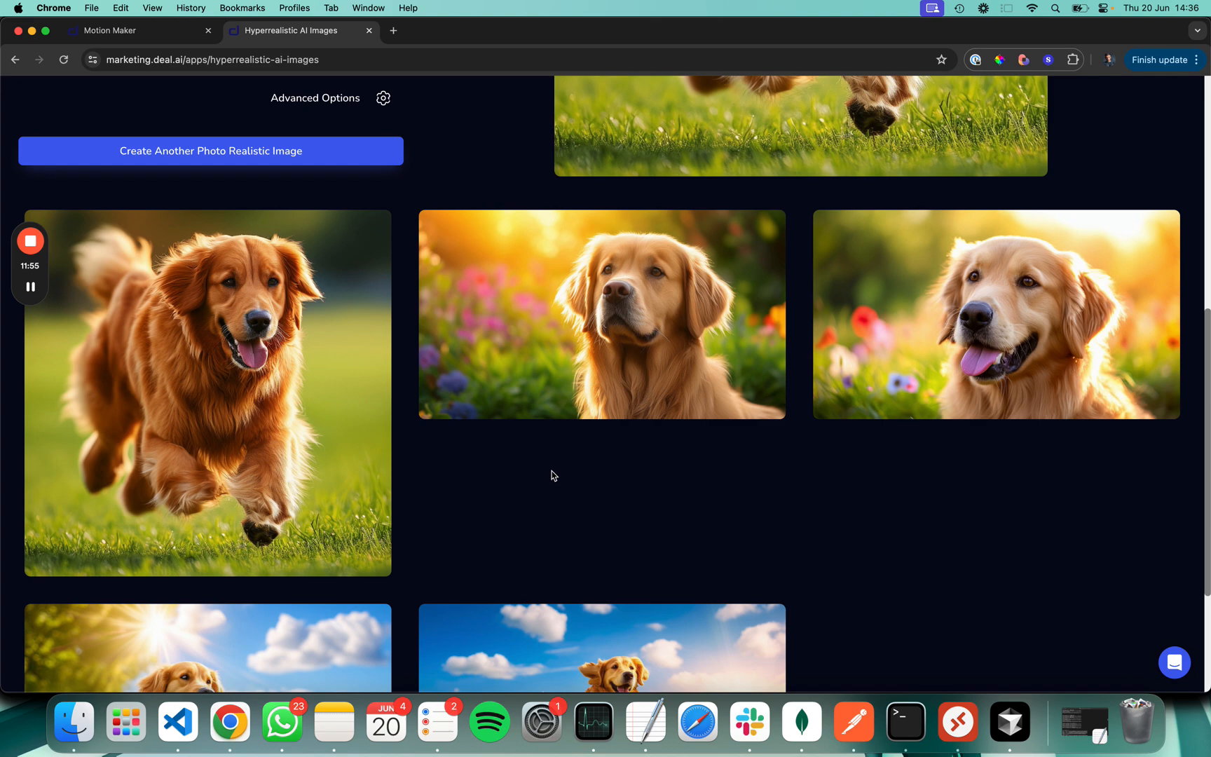
pyautogui.scroll(5, 507, 473)
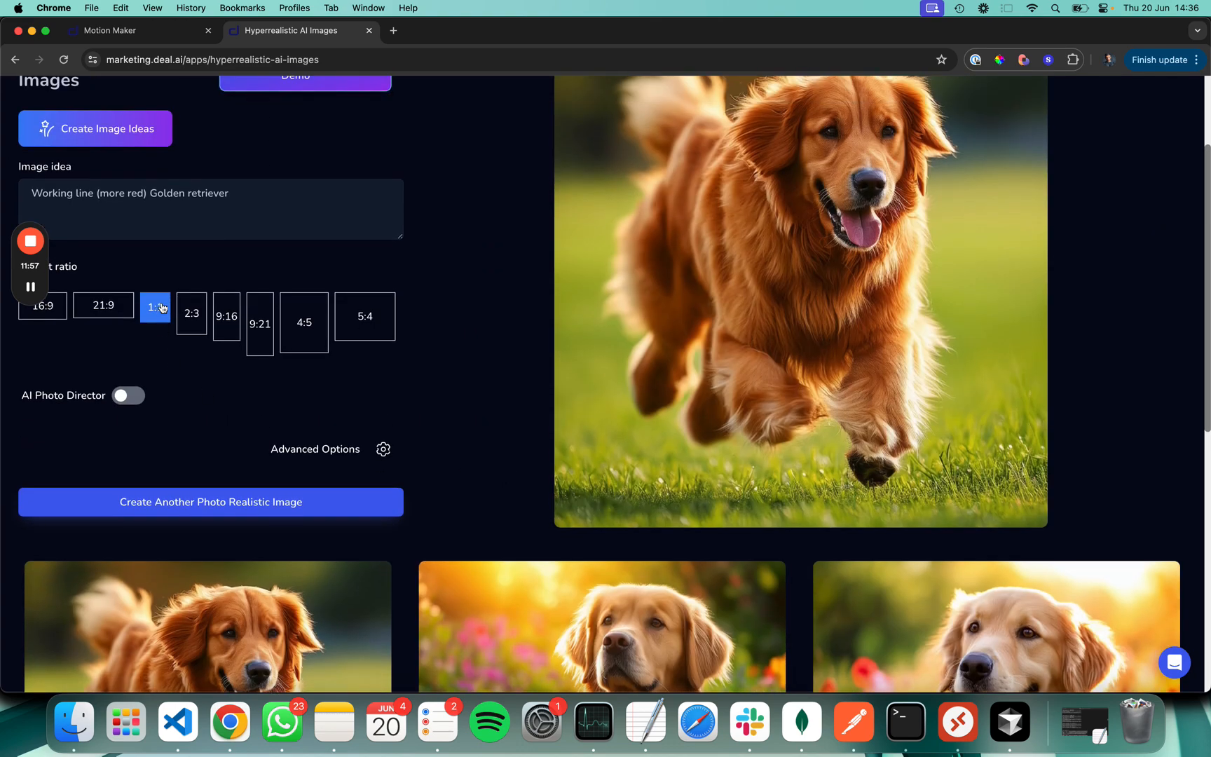
pyautogui.click(175, 35)
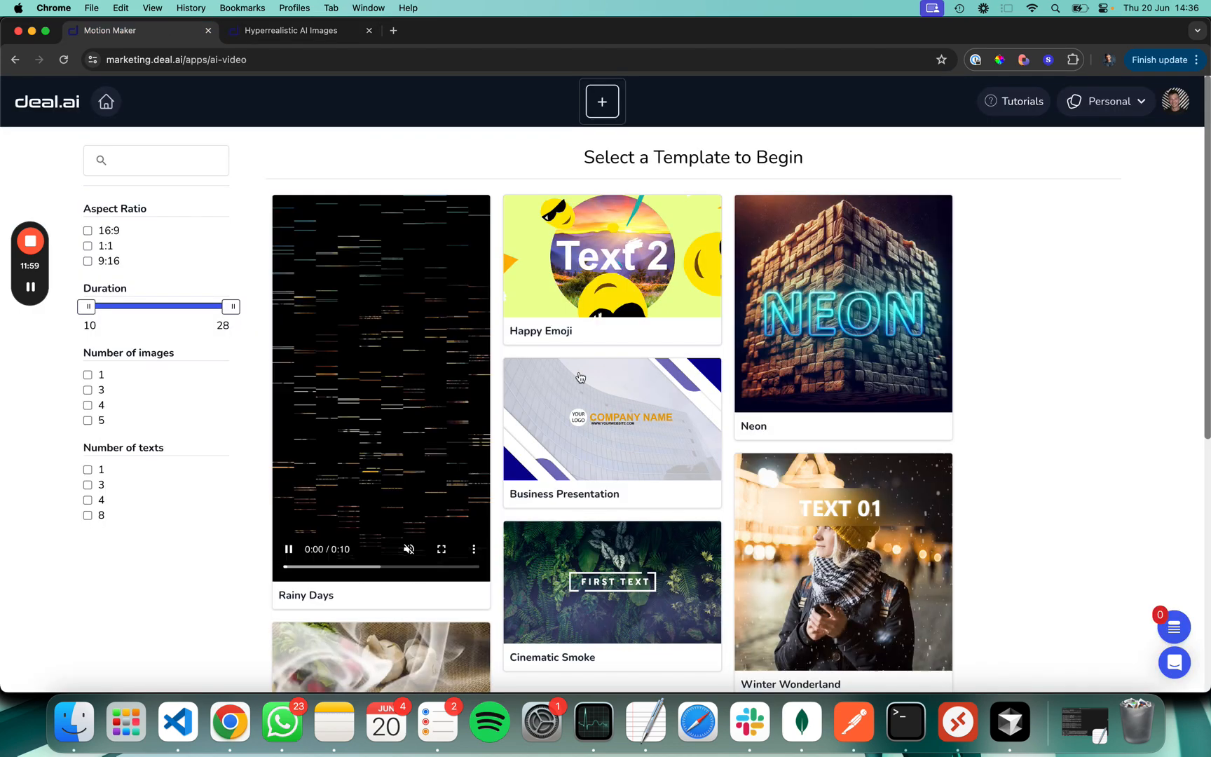
# - Check the Neon template's recommended image ratio against the image generator's aspect ratio options, then return to the template list
pyautogui.click(819, 317)
pyautogui.scroll(-10, 684, 400)
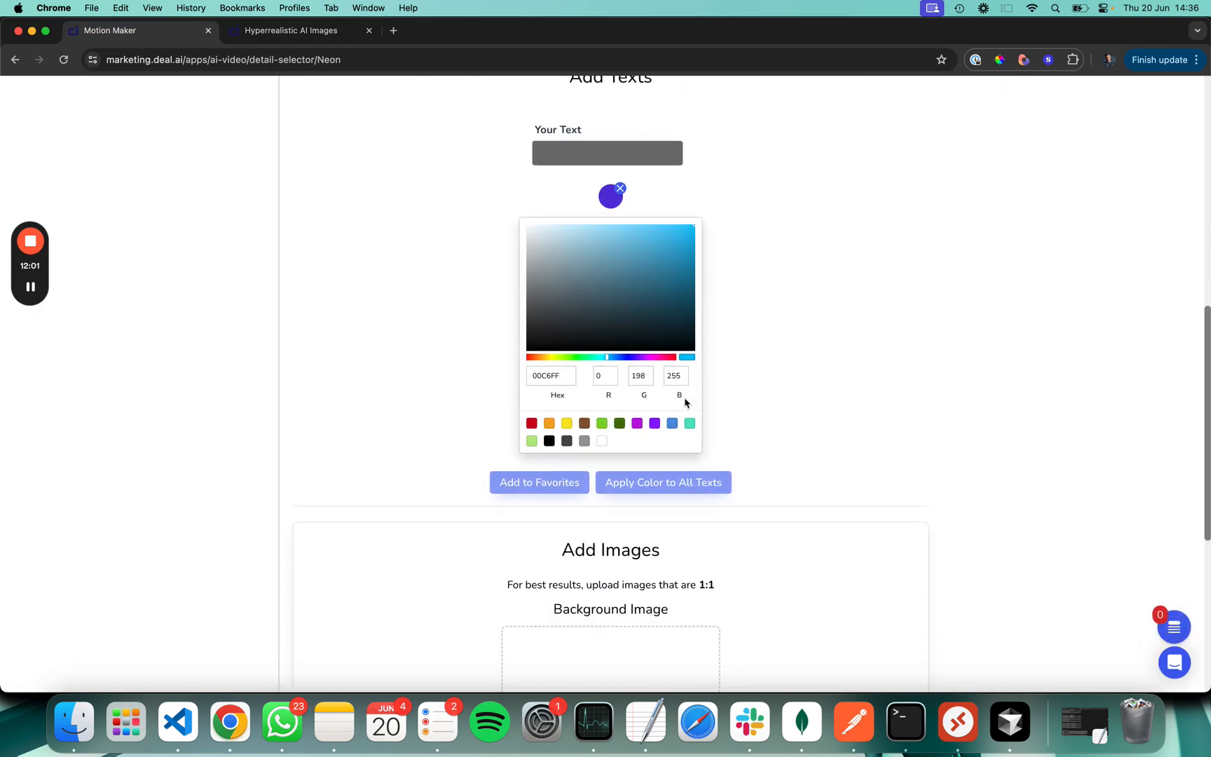
pyautogui.click(292, 32)
pyautogui.scroll(3, 436, 444)
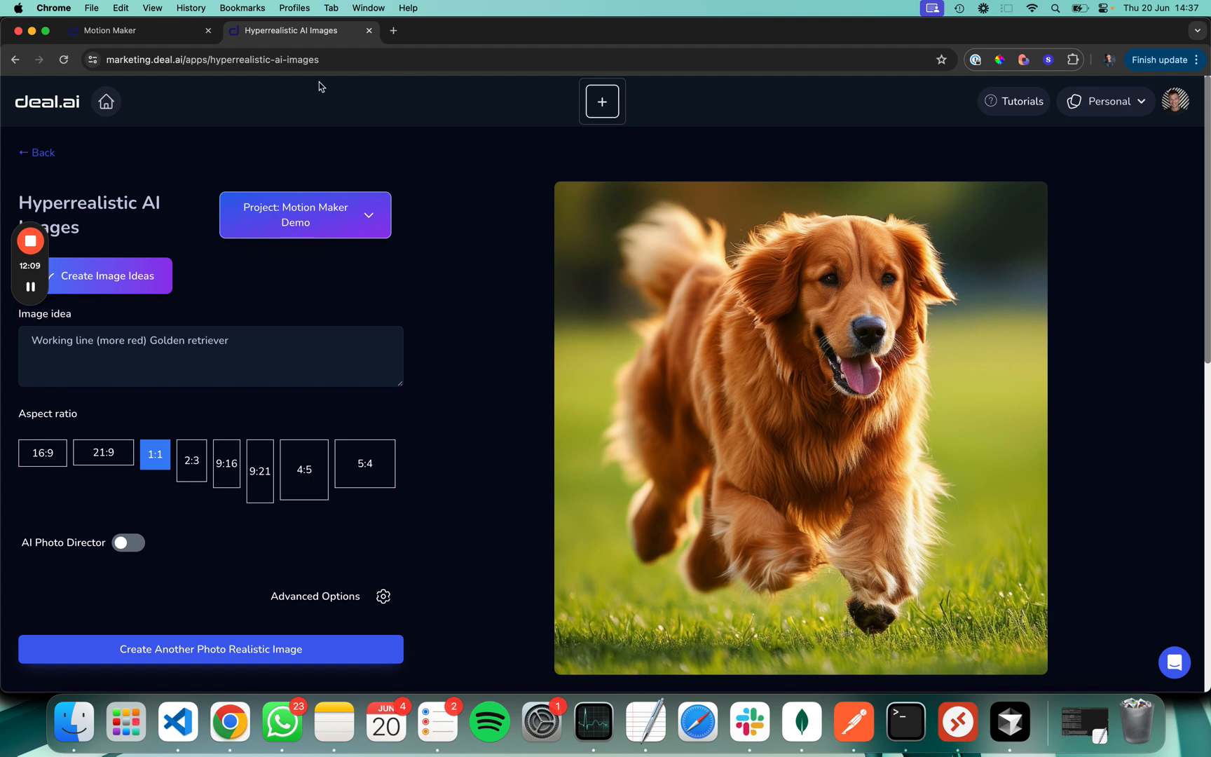
pyautogui.click(126, 29)
pyautogui.hscroll(-5, 204, 306)
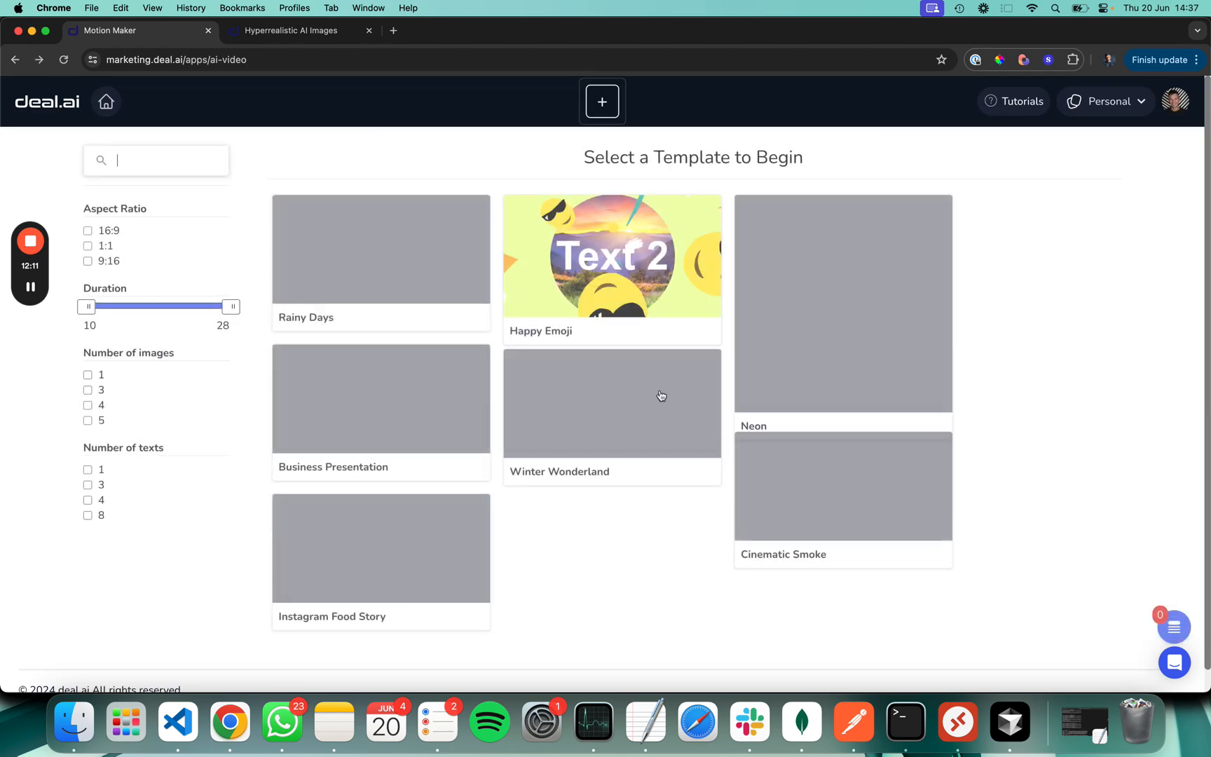
# - Open the Cinematic Smoke template and fill its four text fields with 1st Text, 2nd Text, 3rd Text and 4th Text
pyautogui.scroll(-3, 617, 554)
pyautogui.click(556, 541)
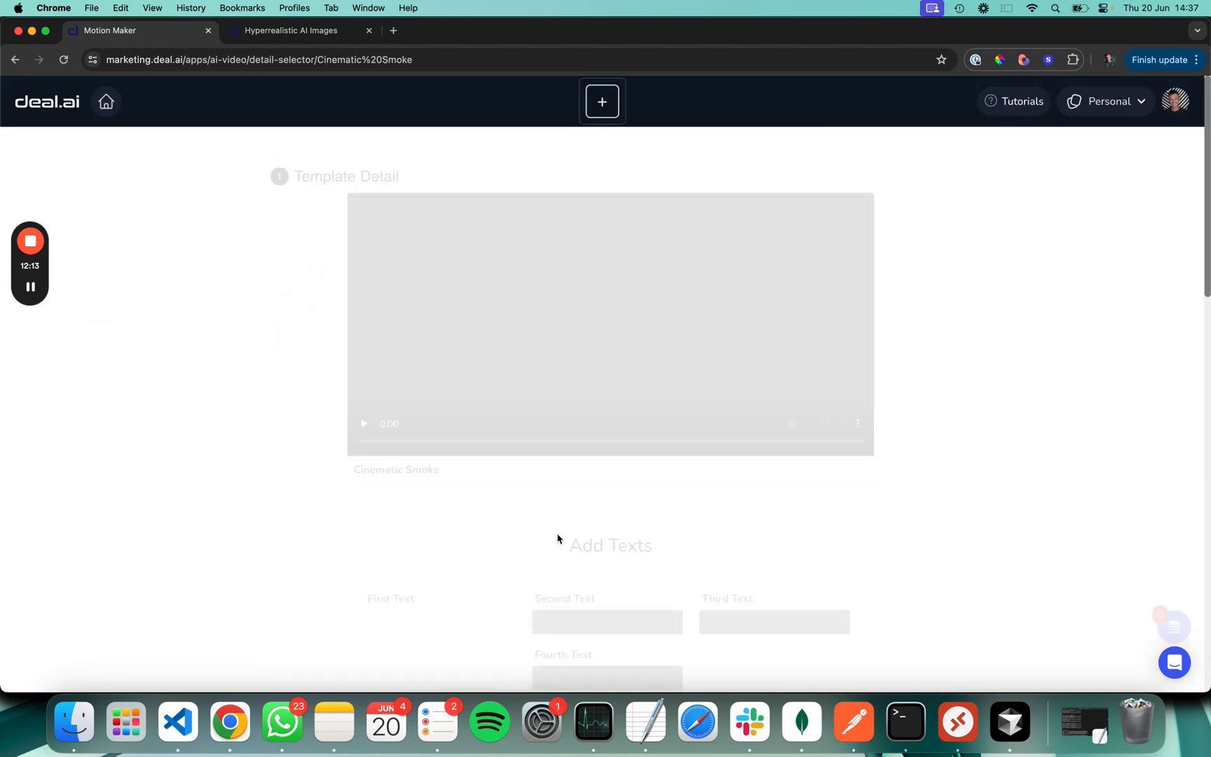
pyautogui.scroll(-3, 472, 547)
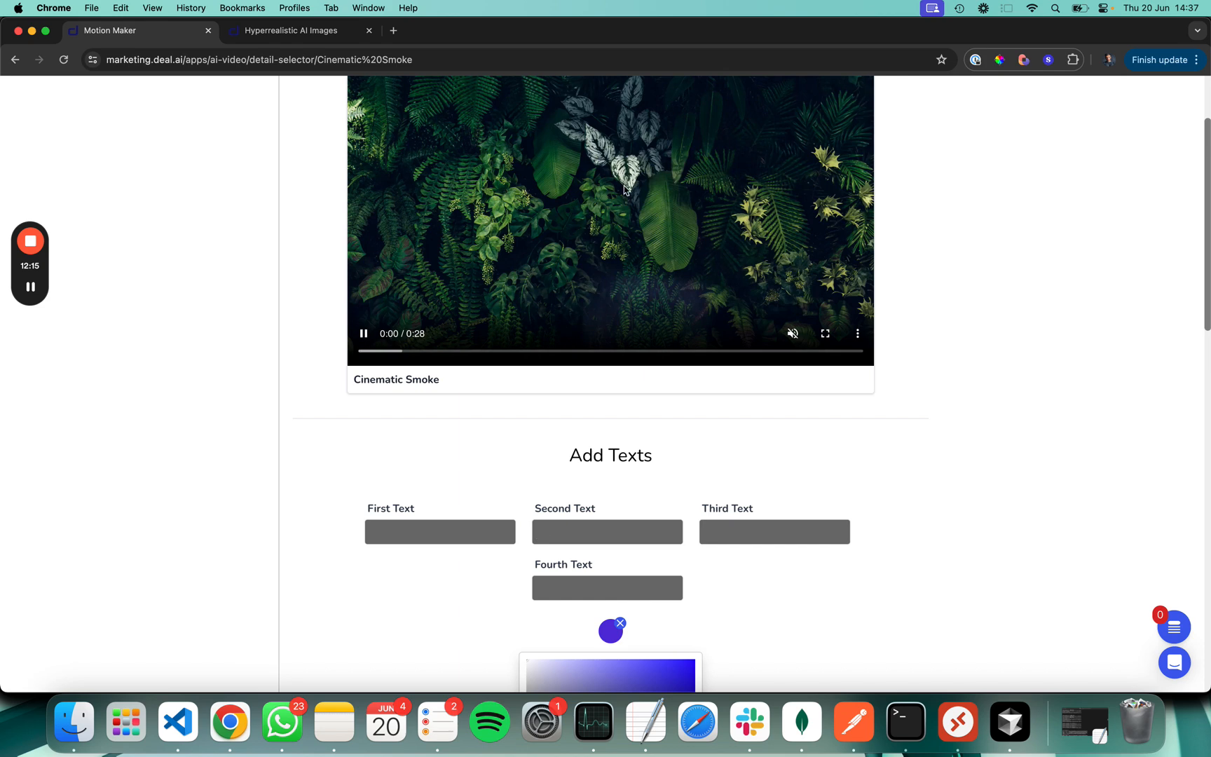
pyautogui.scroll(-4, 454, 666)
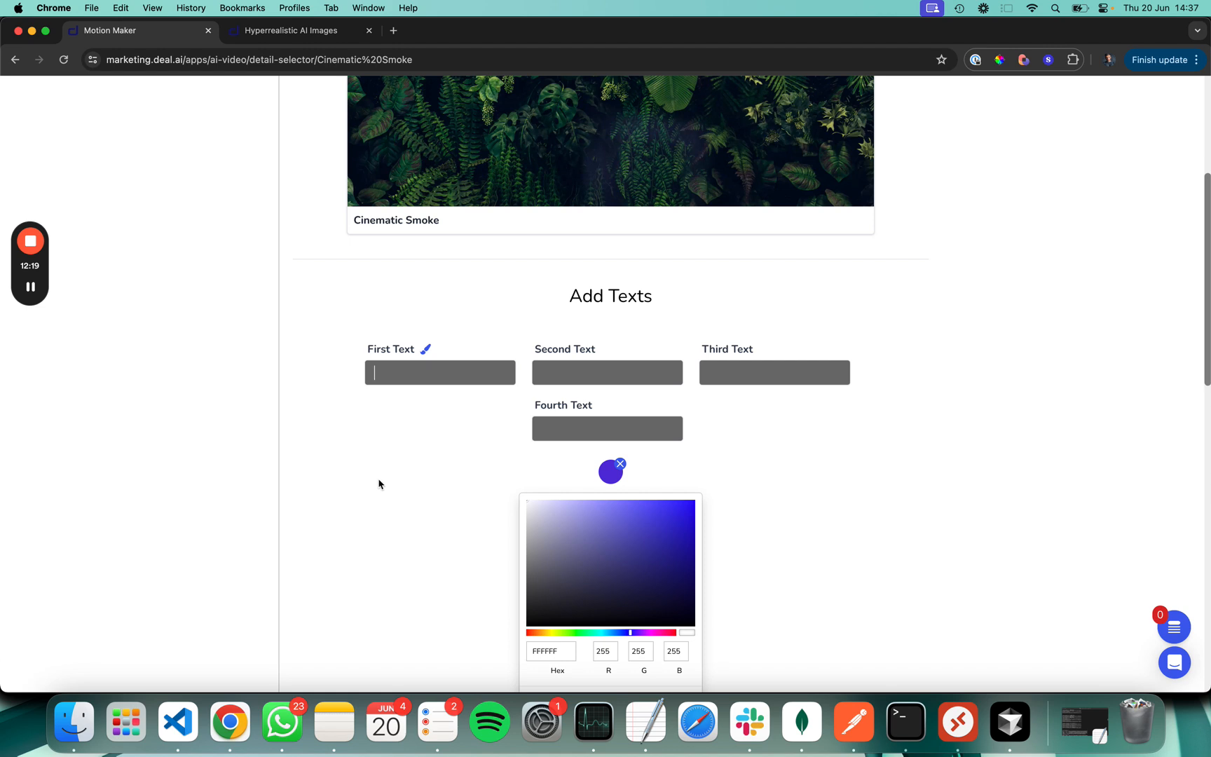
pyautogui.scroll(-1, 378, 484)
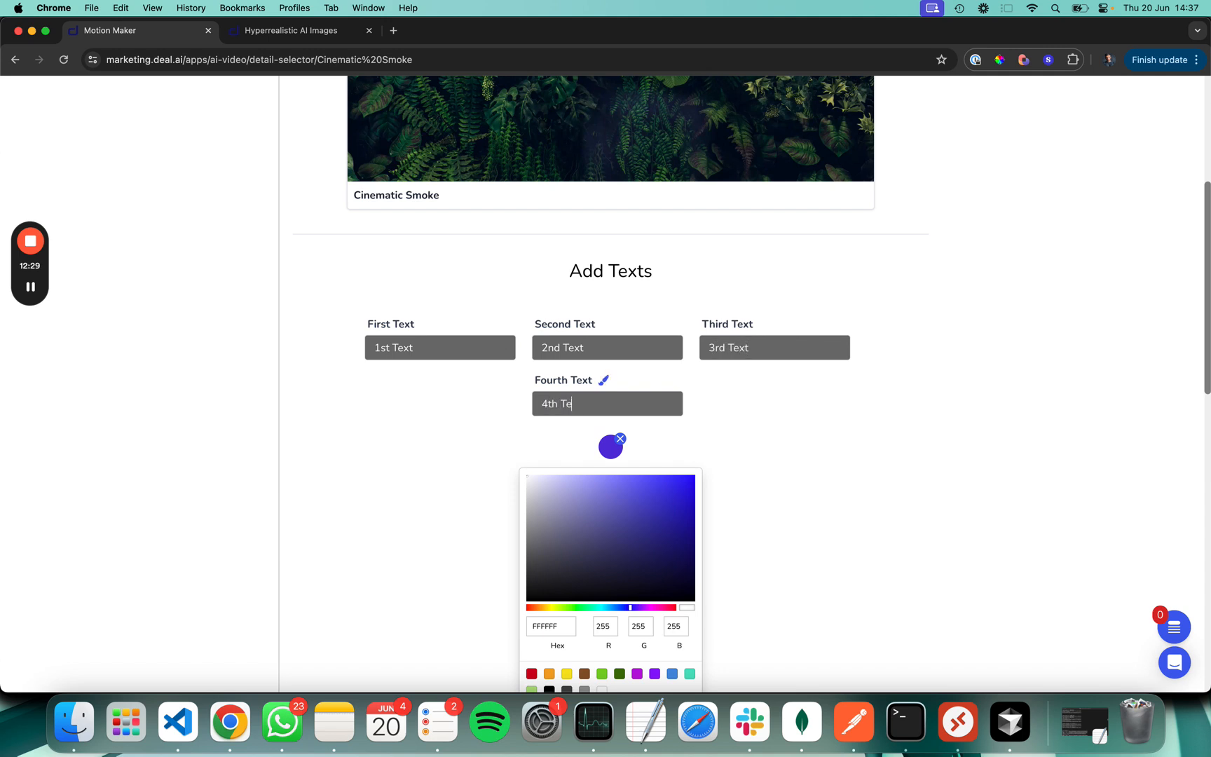
# - Examine the Cinematic Smoke preview, its text color options and the image slots for the slides
pyautogui.scroll(5, 462, 437)
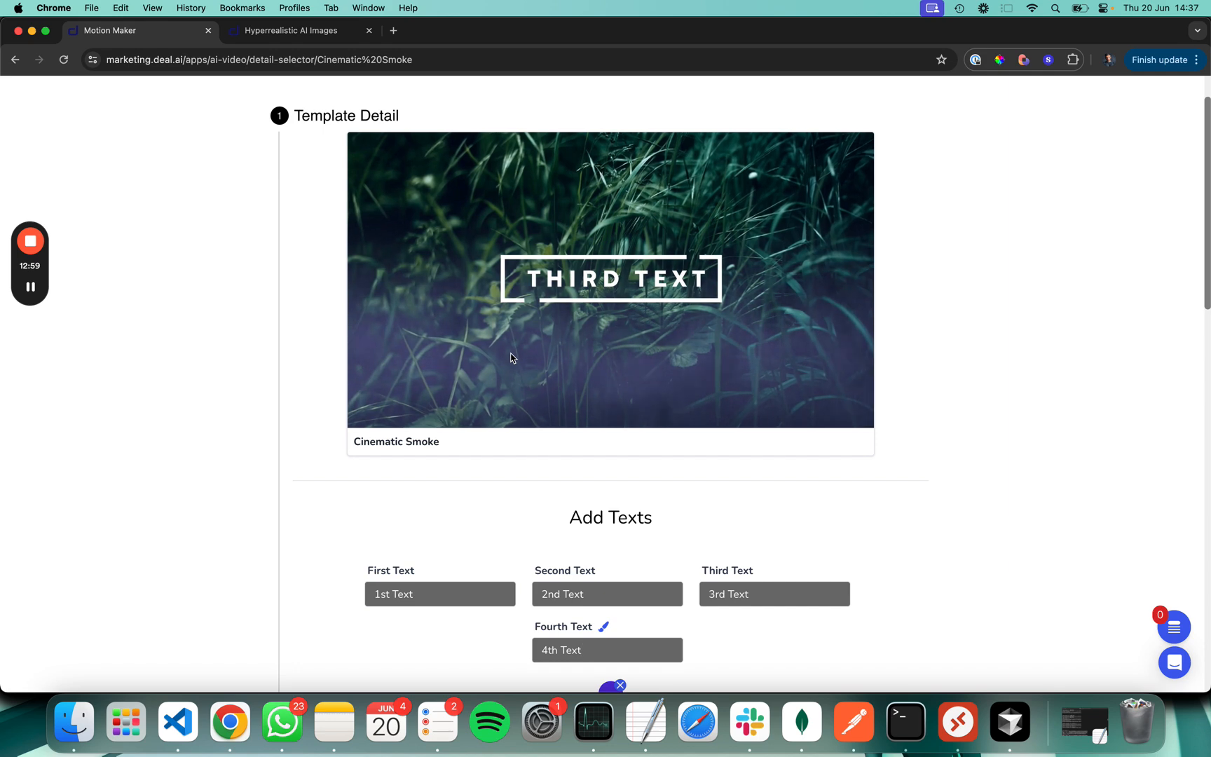
pyautogui.scroll(-1, 524, 463)
pyautogui.scroll(-10, 524, 463)
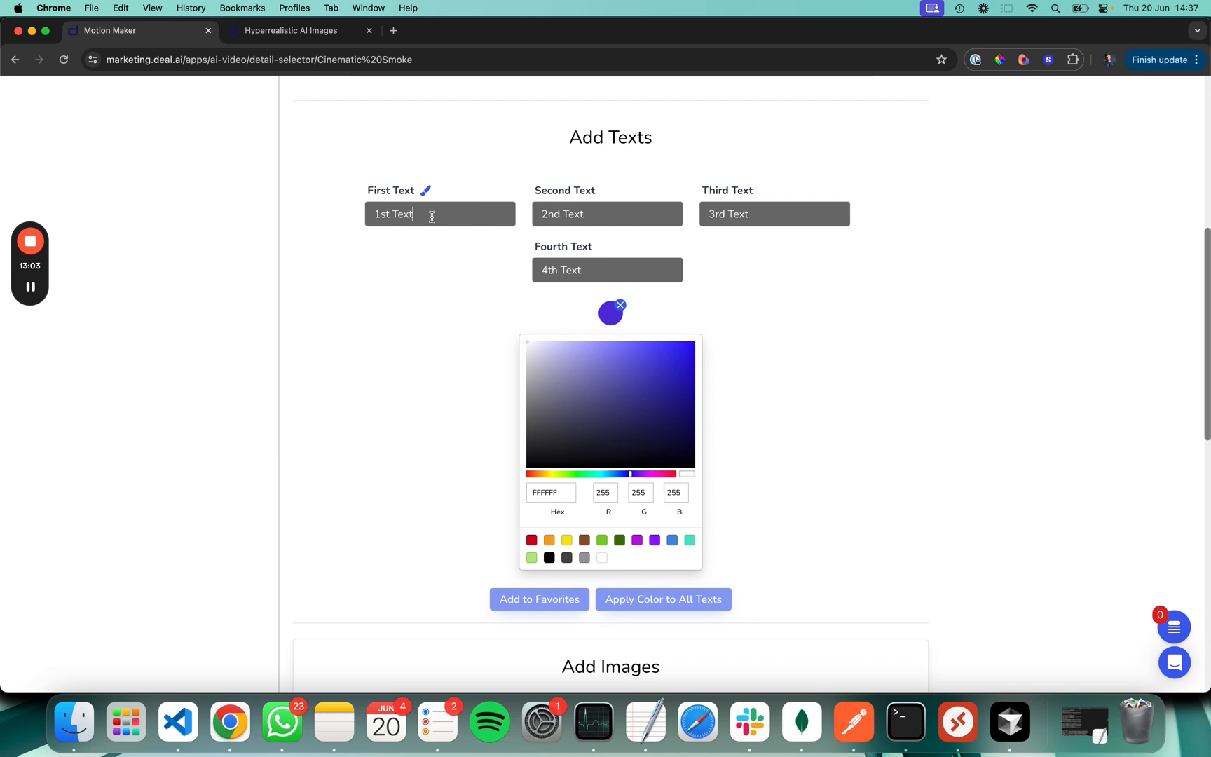
pyautogui.scroll(-13, 422, 351)
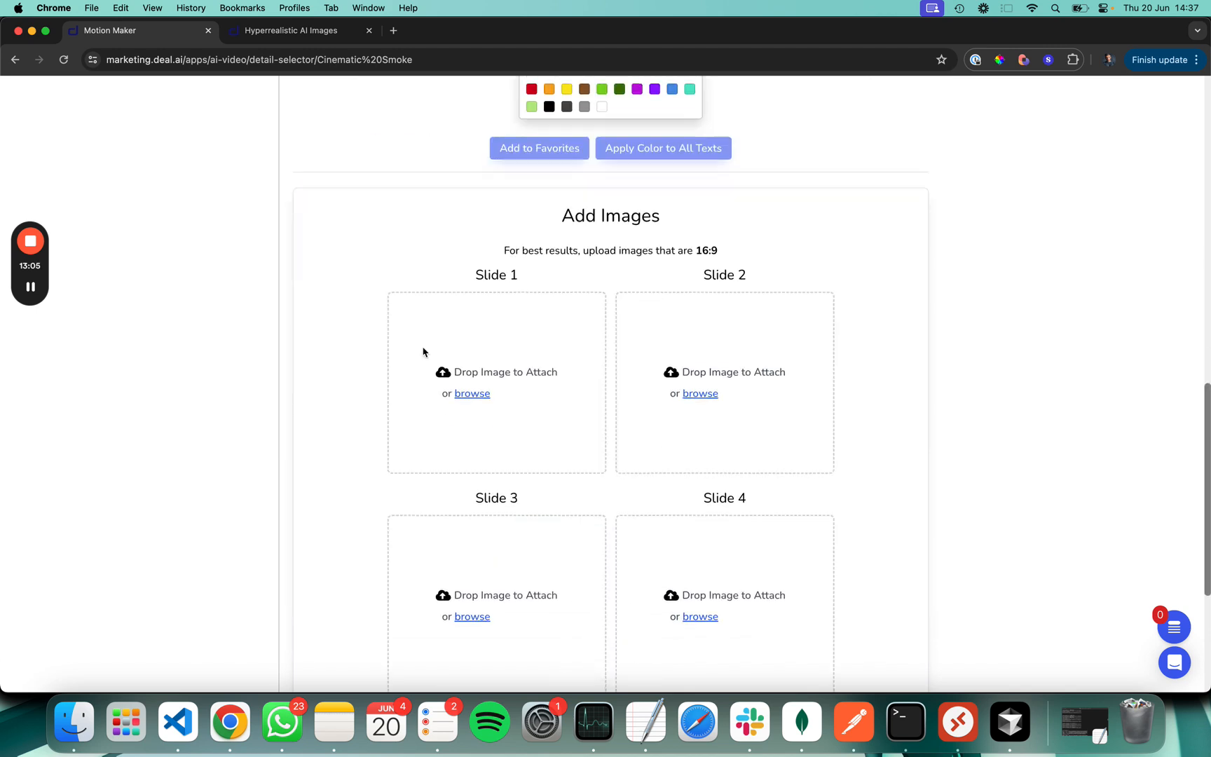
pyautogui.scroll(10, 422, 351)
pyautogui.scroll(-3, 446, 313)
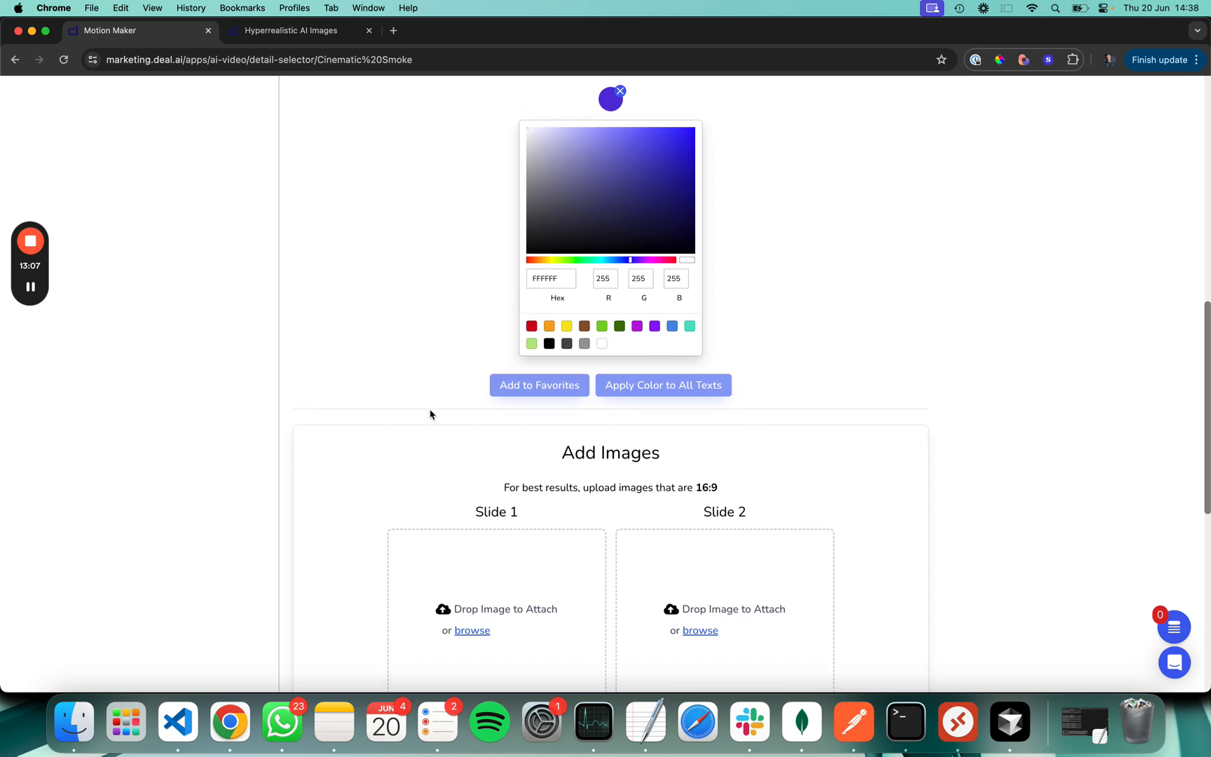
# - Color the First Text green (7ED321), and try blue (4A90E2) on the Second Text before making it yellow
pyautogui.scroll(7, 429, 414)
pyautogui.click(600, 551)
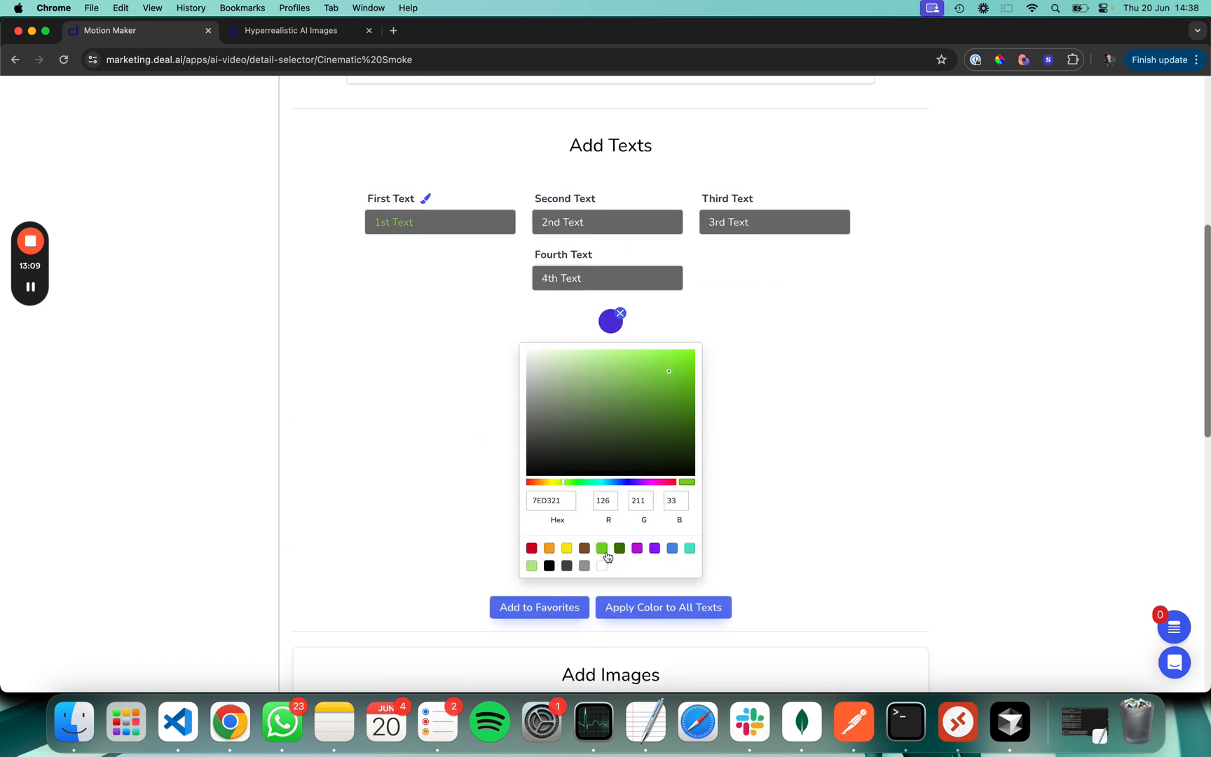
pyautogui.click(607, 223)
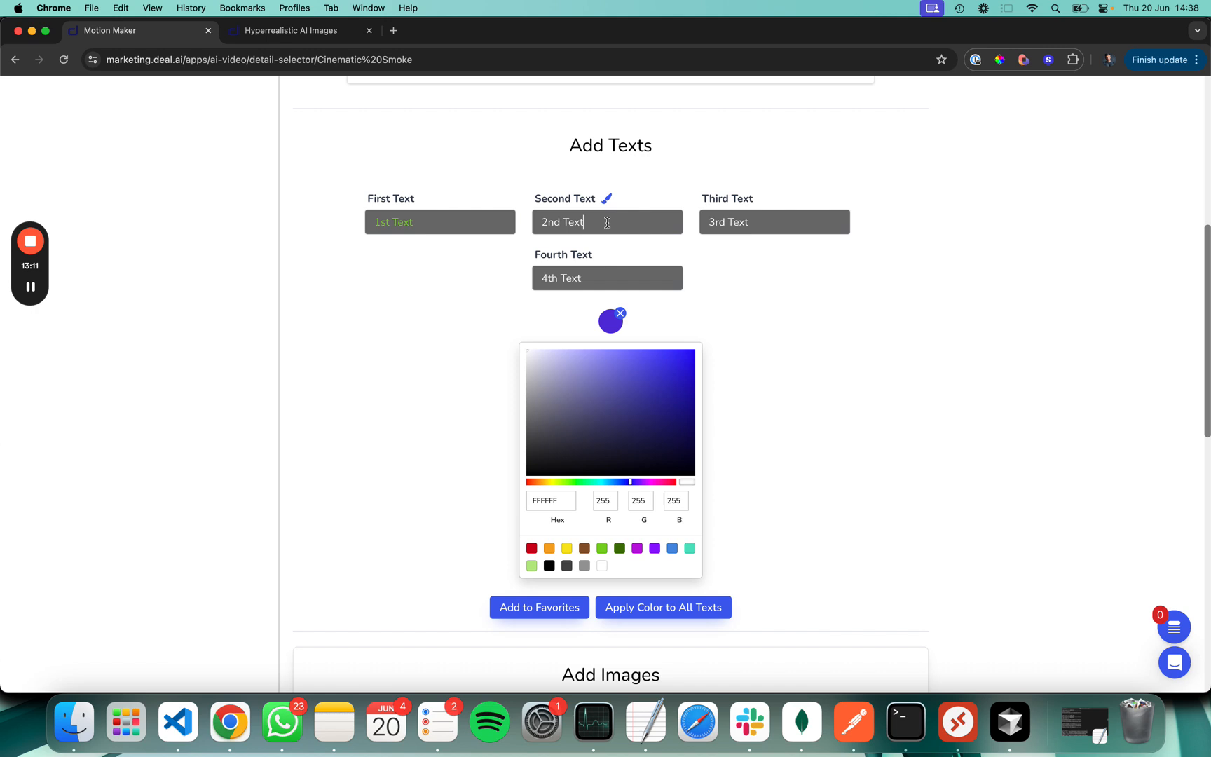
pyautogui.click(673, 551)
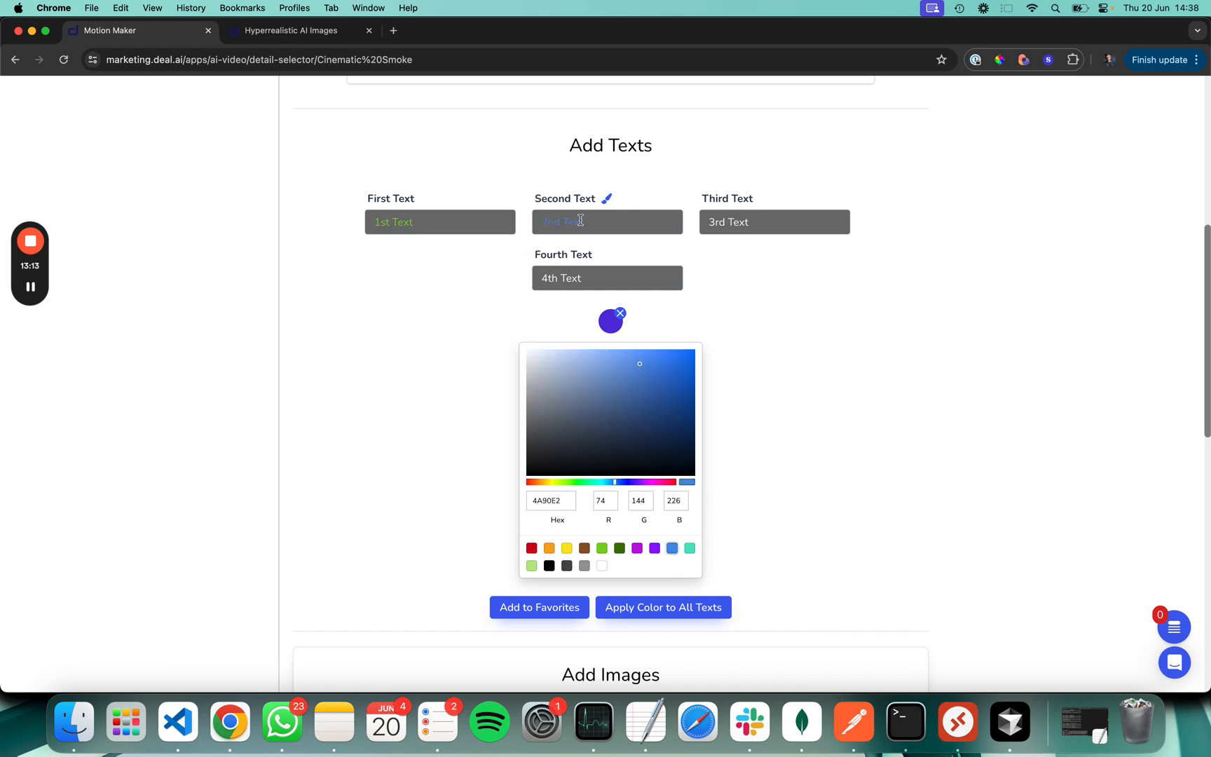
pyautogui.click(475, 221)
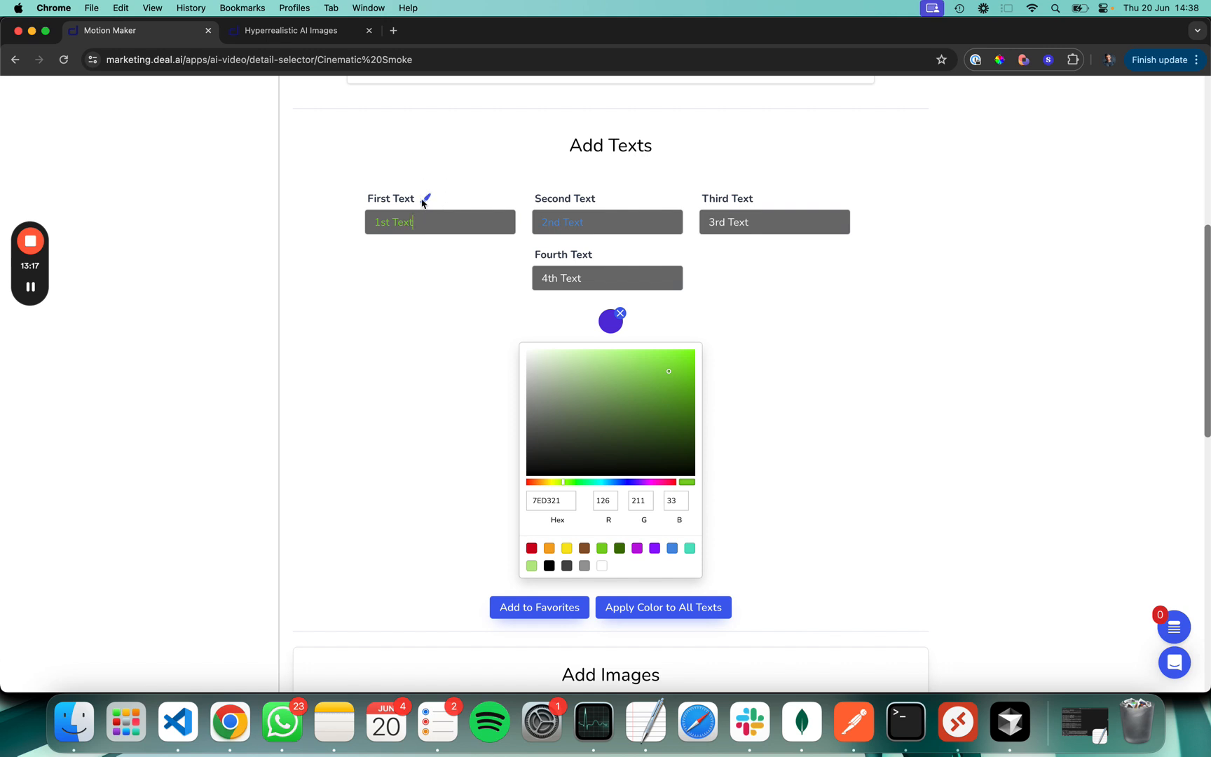
pyautogui.click(647, 222)
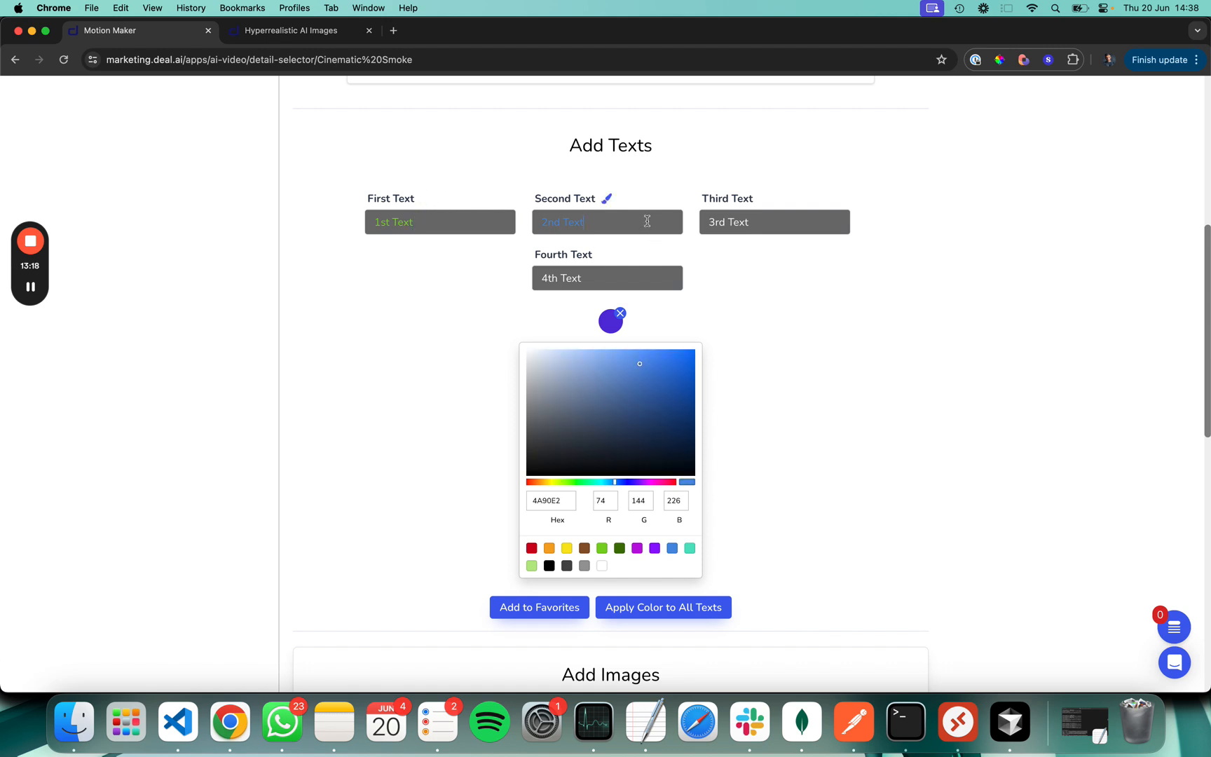
pyautogui.click(567, 549)
# - Try light green (7ED321) on the Third Text, then color it dark green
pyautogui.click(767, 214)
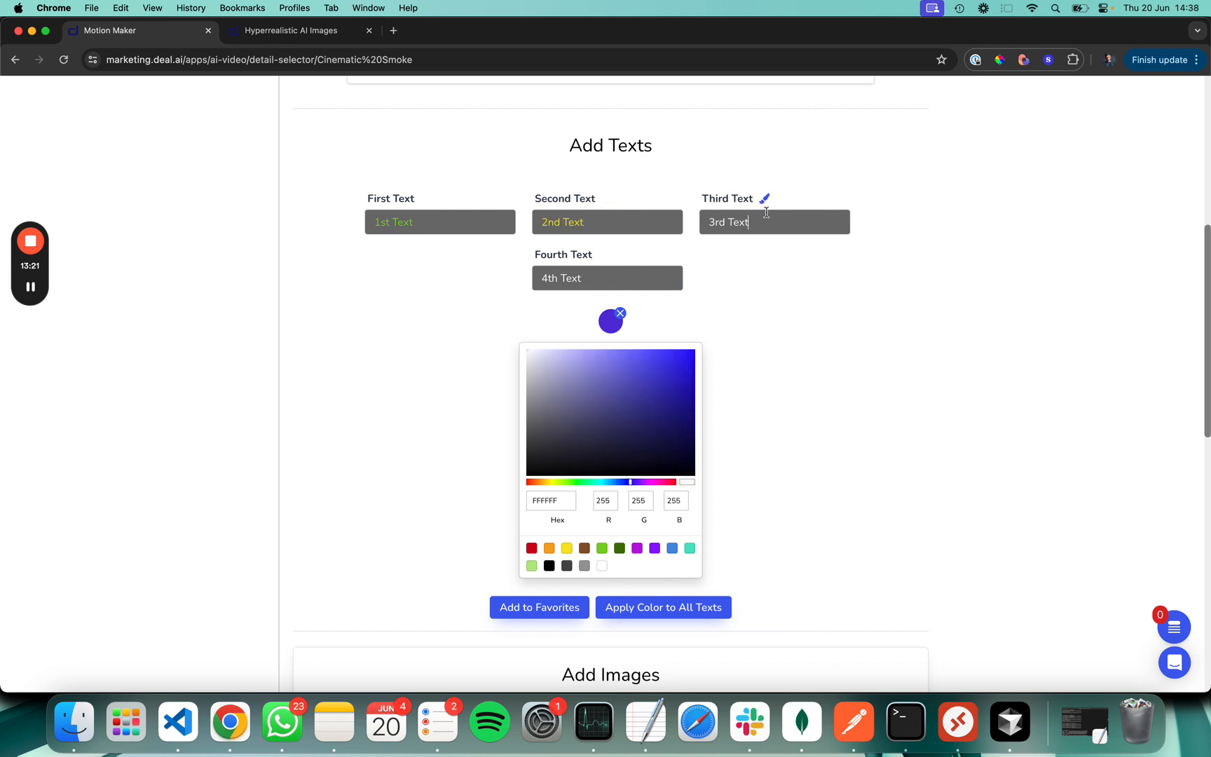
pyautogui.click(602, 550)
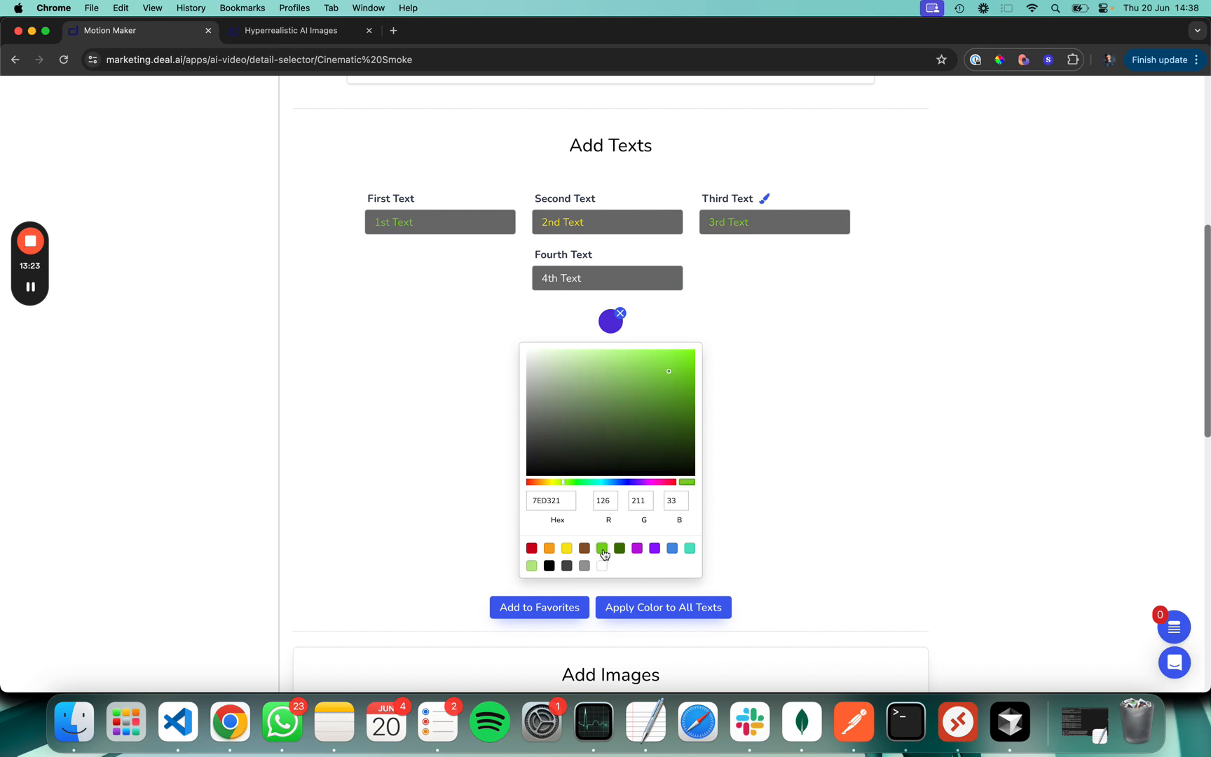
pyautogui.click(620, 550)
# - Color the Fourth Text purple (9013FE) and apply that color to all texts
pyautogui.click(596, 280)
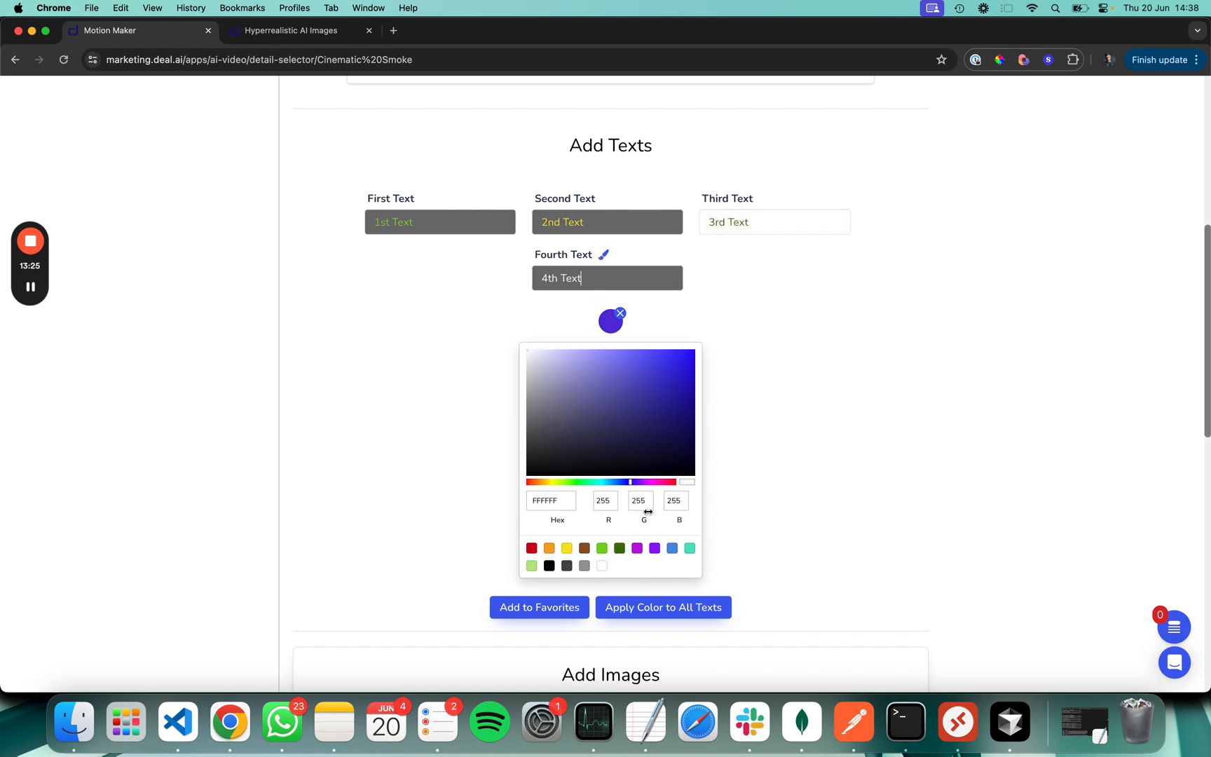
pyautogui.click(654, 549)
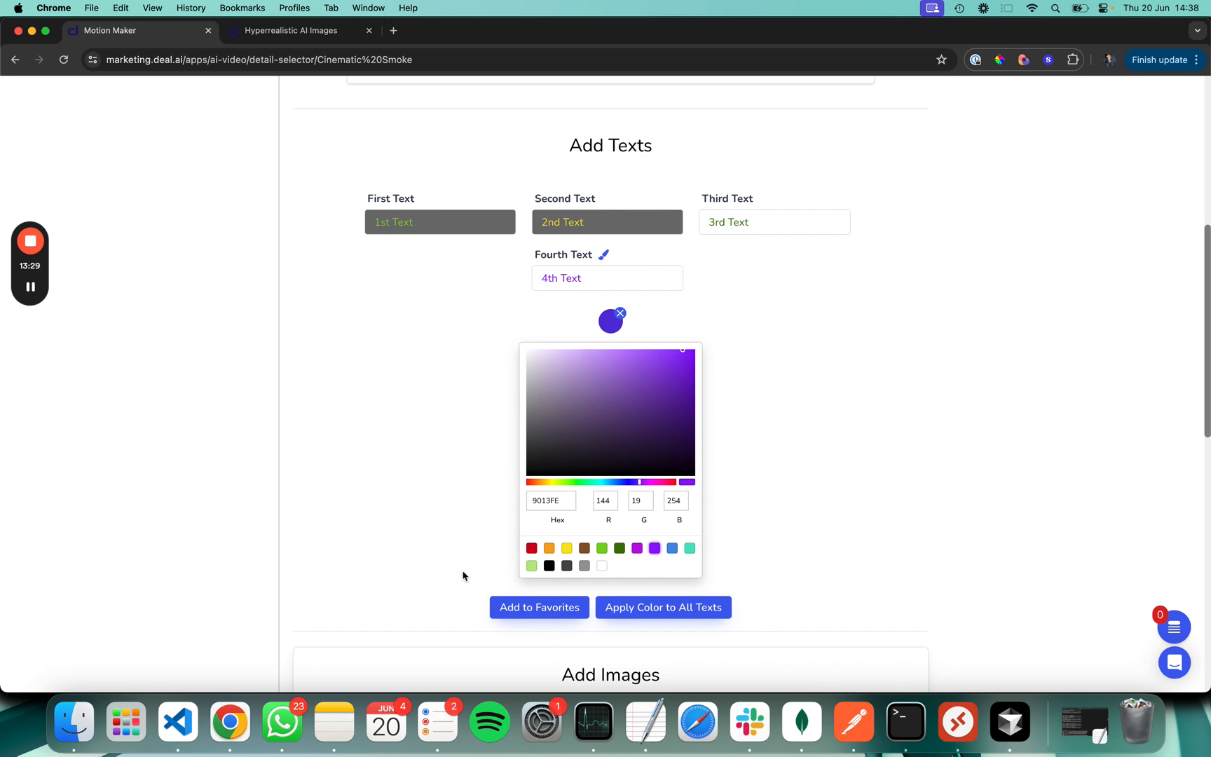
pyautogui.scroll(1, 461, 571)
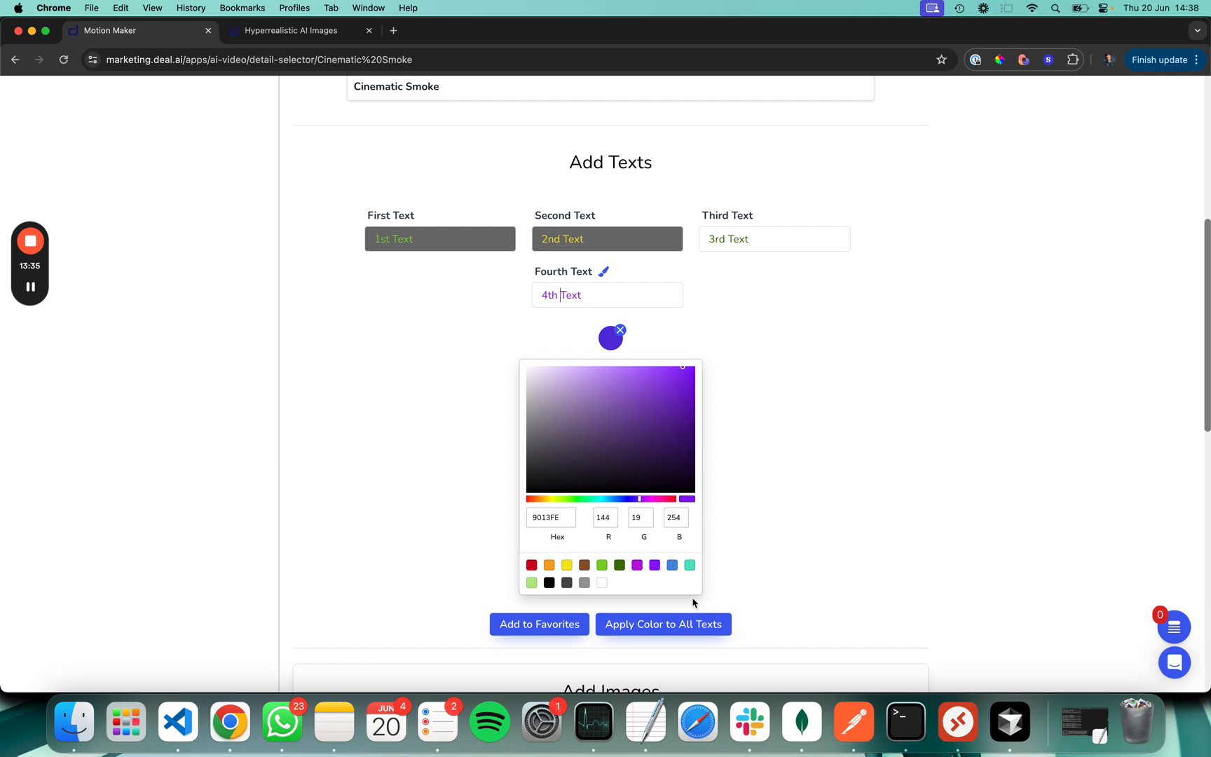
pyautogui.click(685, 626)
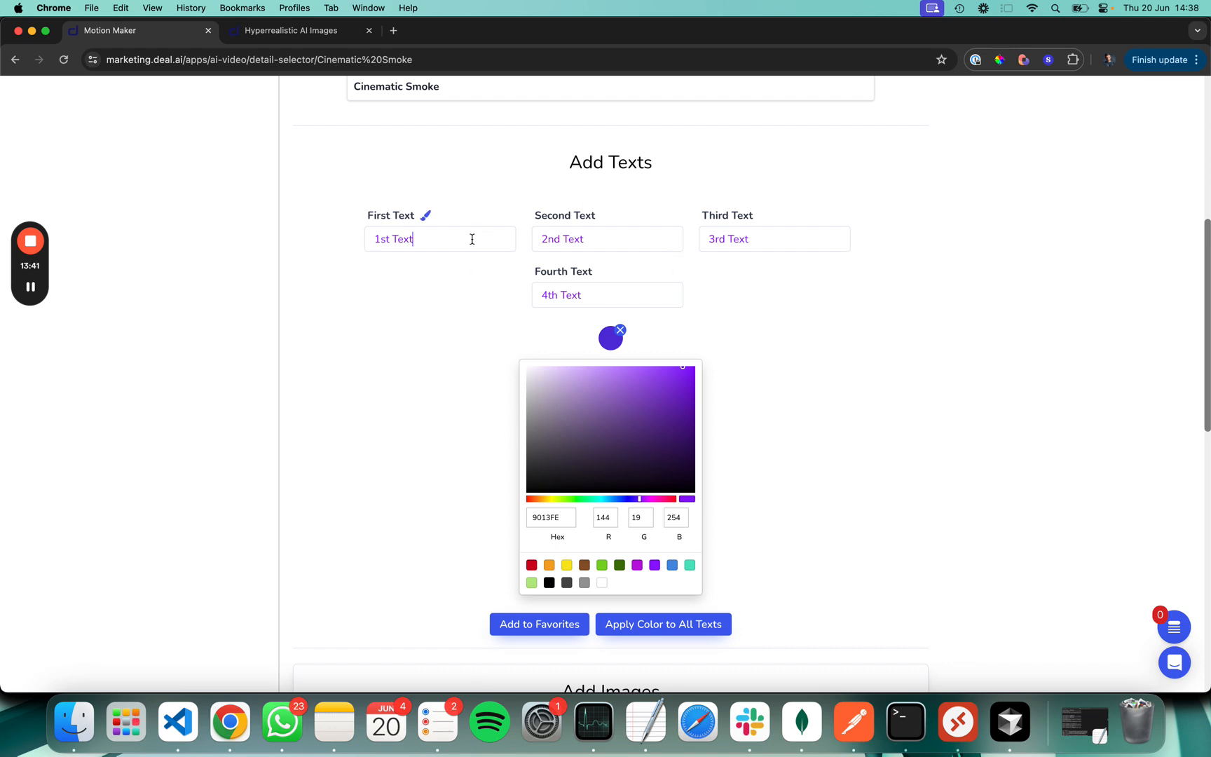
# - Color the First Text yellow (F8E71C) and the Second Text green (7ED321)
pyautogui.click(569, 566)
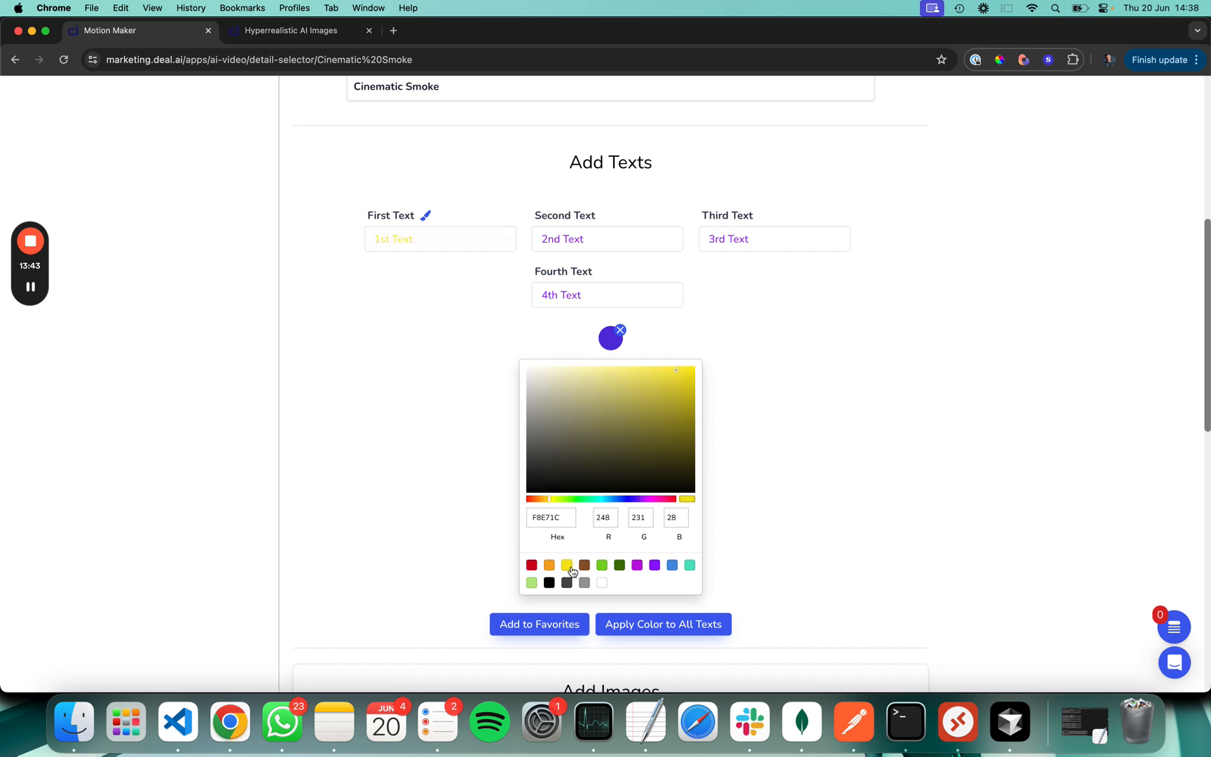
pyautogui.click(606, 238)
pyautogui.click(603, 567)
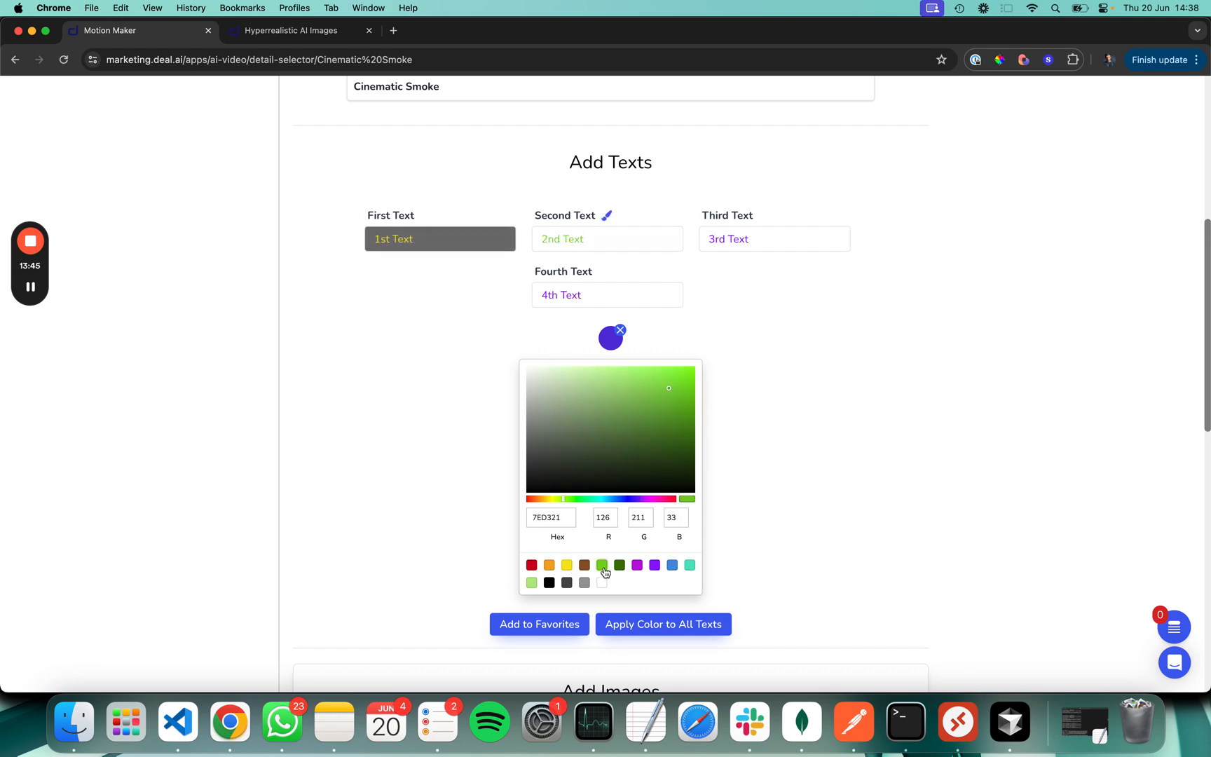
# - Color the Third Text pale lavender (D8CCF8)
pyautogui.click(774, 238)
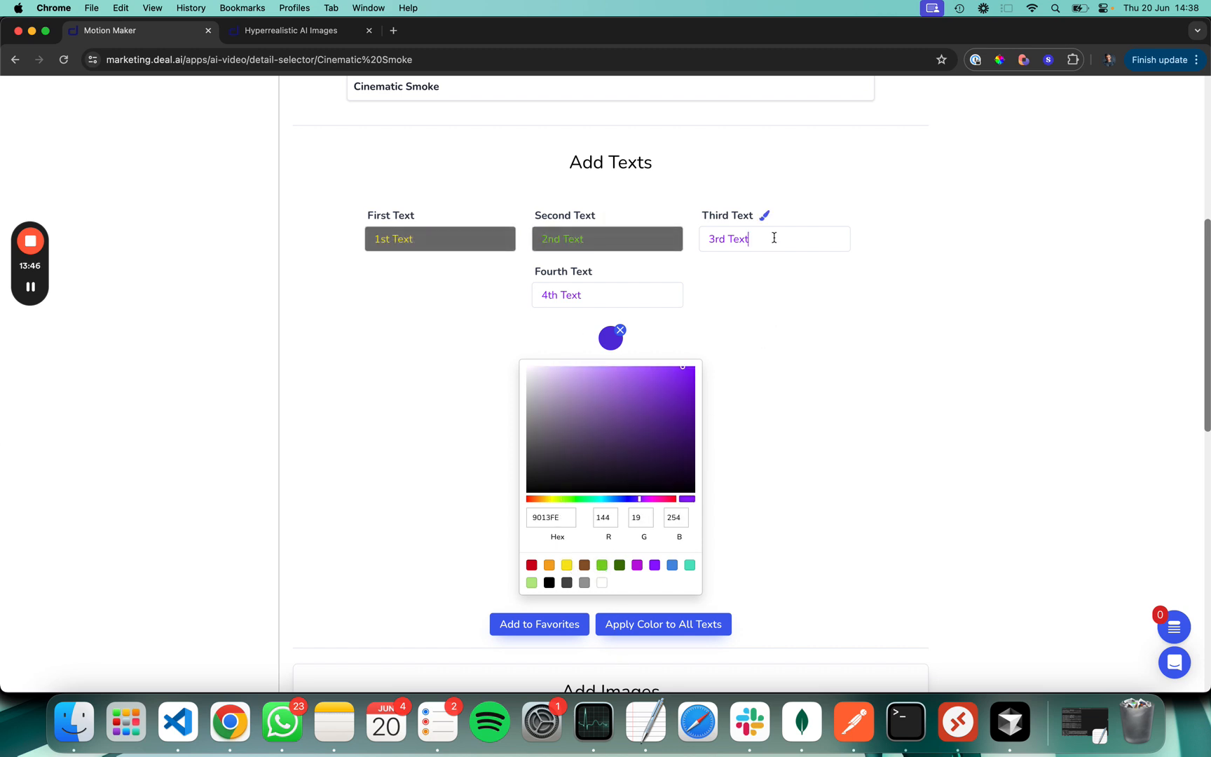
pyautogui.click(614, 342)
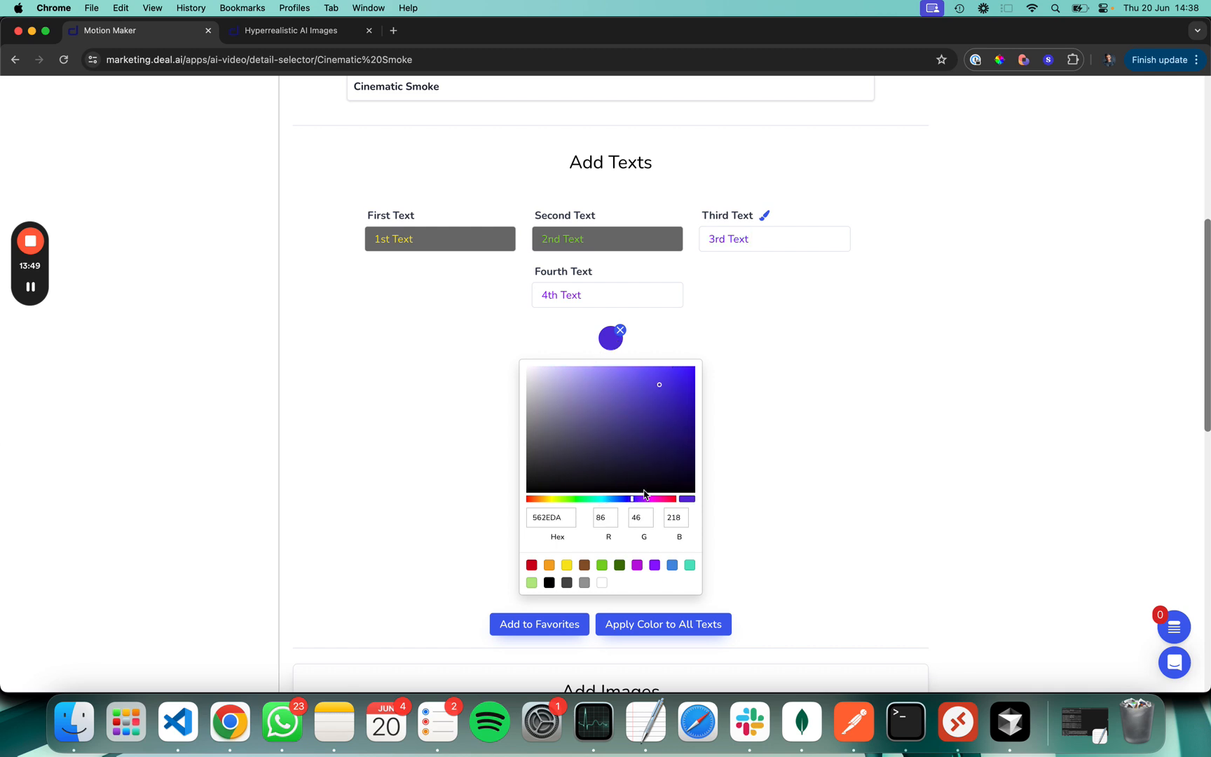
pyautogui.moveTo(594, 369)
pyautogui.mouseDown()
pyautogui.moveTo(574, 384)
pyautogui.moveTo(551, 376)
pyautogui.mouseUp()
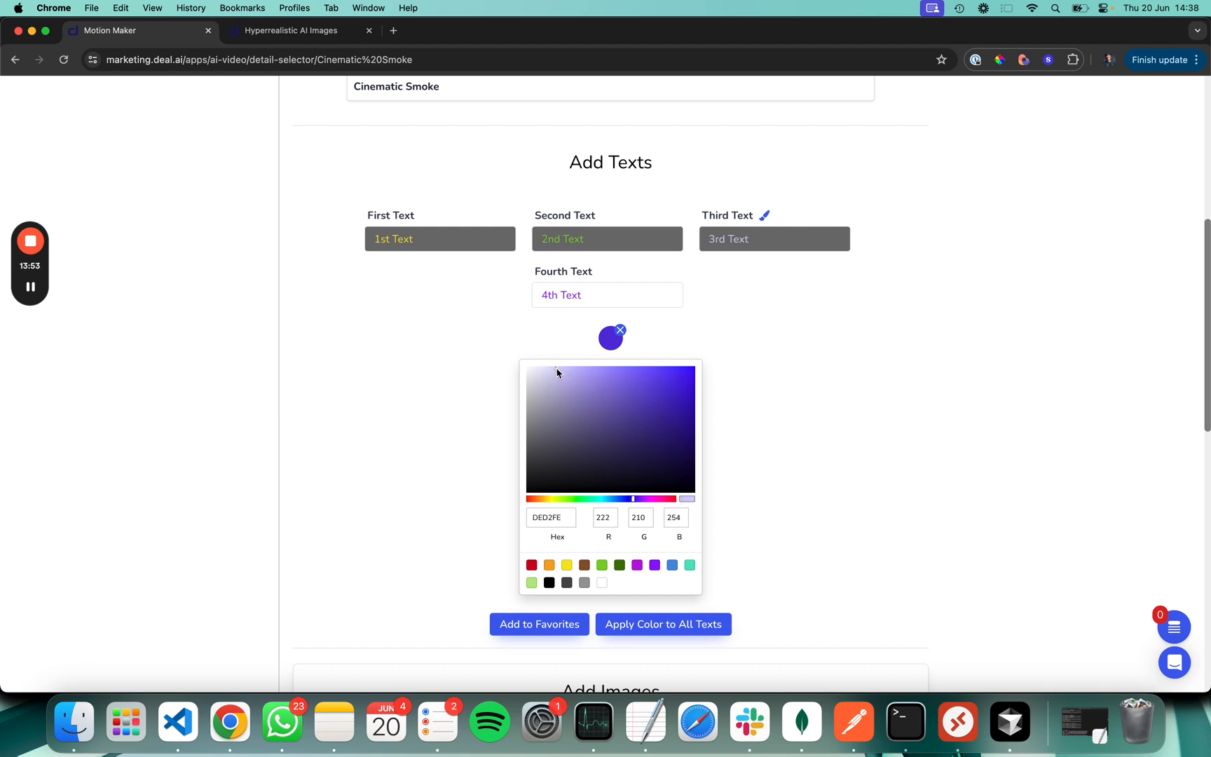
# - Upload download (71).png as the Slide 1 image and download (72).png as the Slide 2 image
pyautogui.scroll(3, 435, 474)
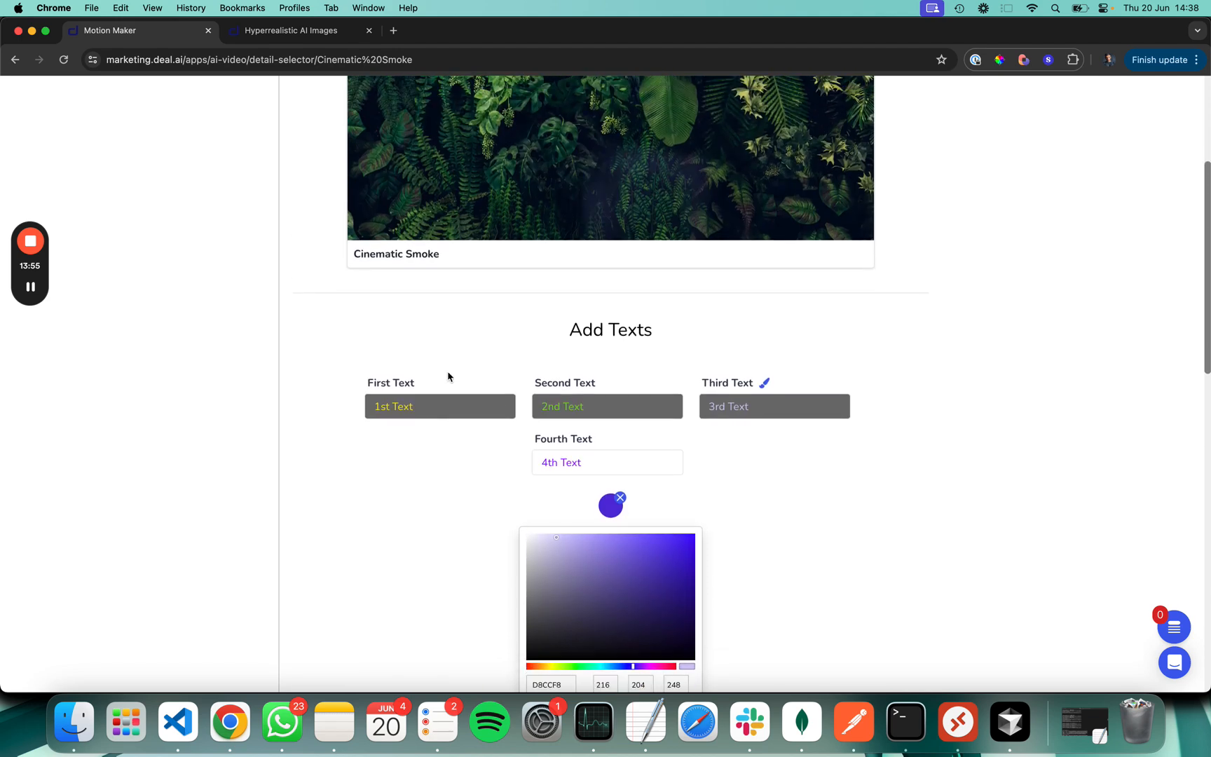
pyautogui.scroll(-10, 448, 376)
pyautogui.click(518, 252)
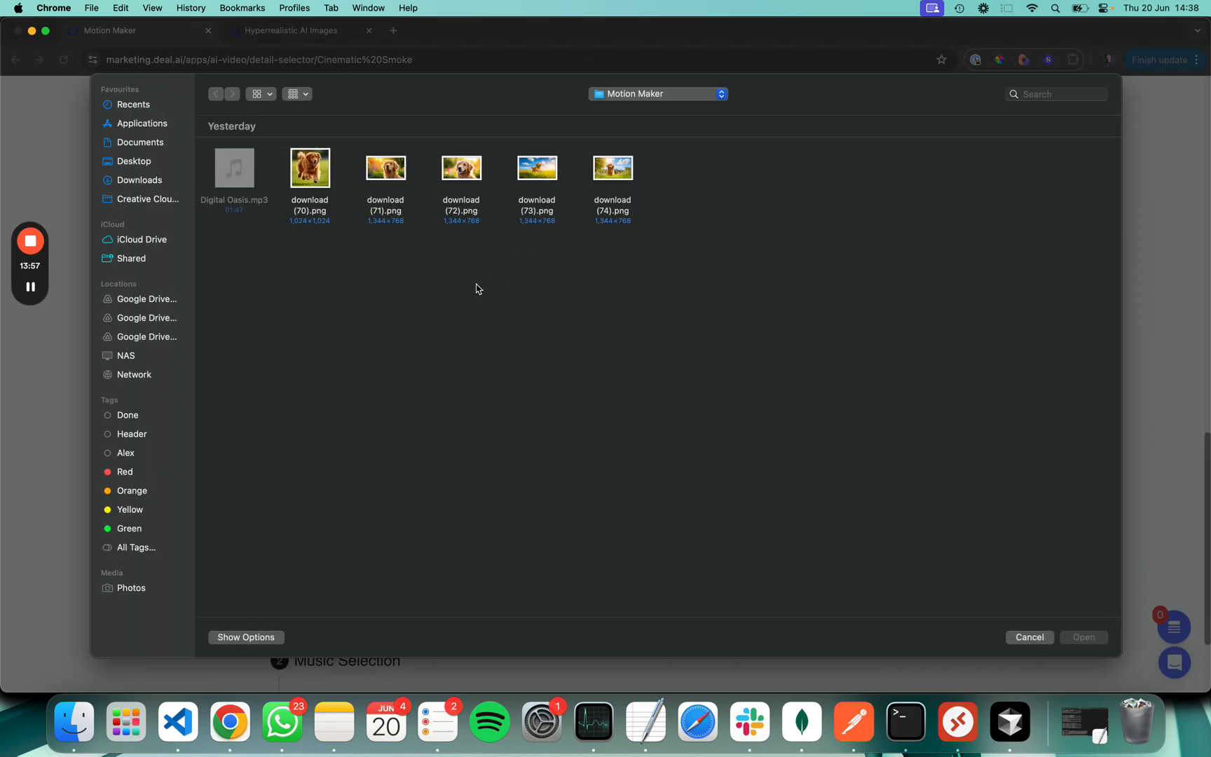
pyautogui.doubleClick(393, 168)
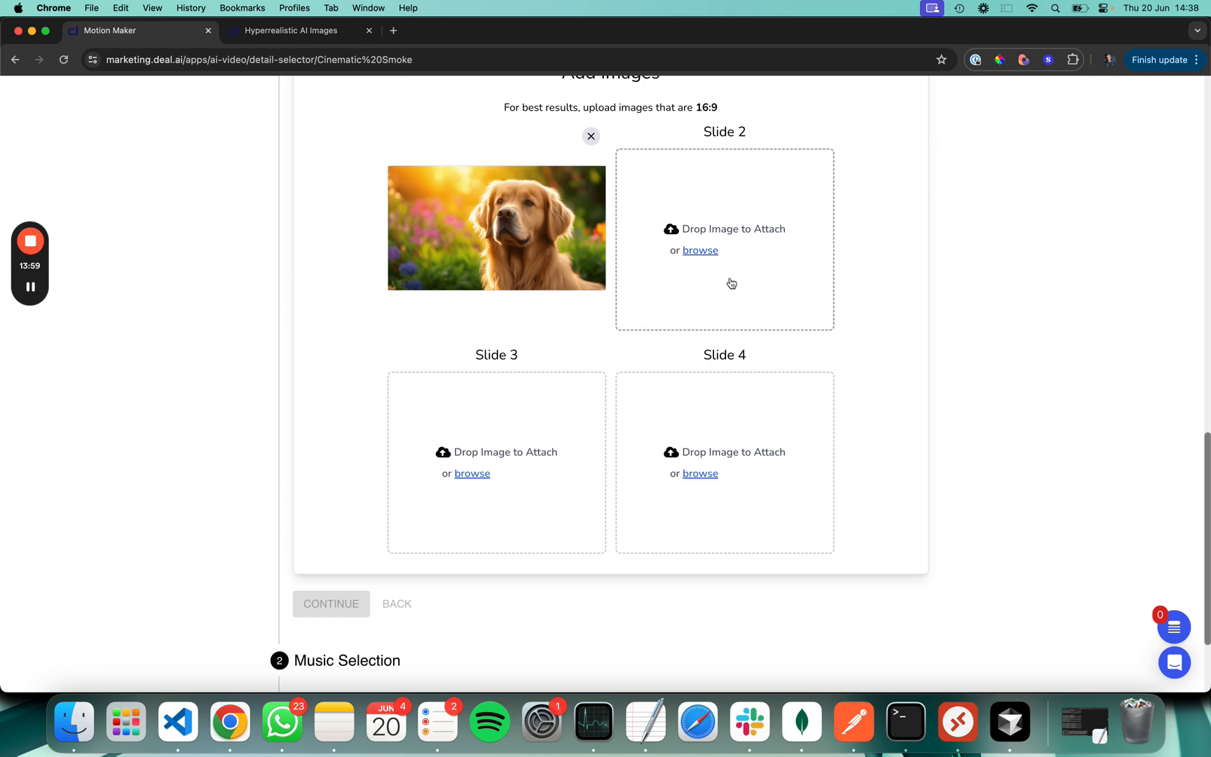
pyautogui.click(729, 281)
pyautogui.doubleClick(464, 174)
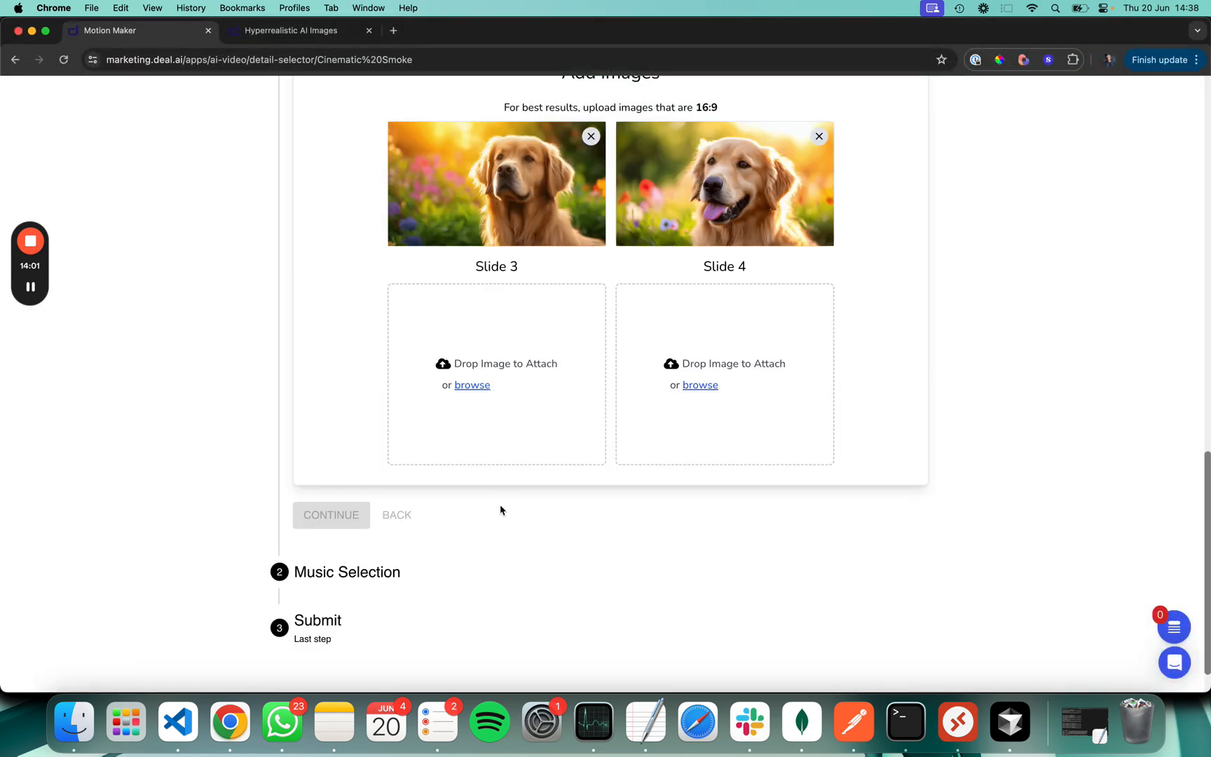
# - Add download (73).png to Slide 3 and download (74).png to Slide 4
pyautogui.moveTo(558, 364); pyautogui.dragTo(471, 365)
pyautogui.click(506, 300)
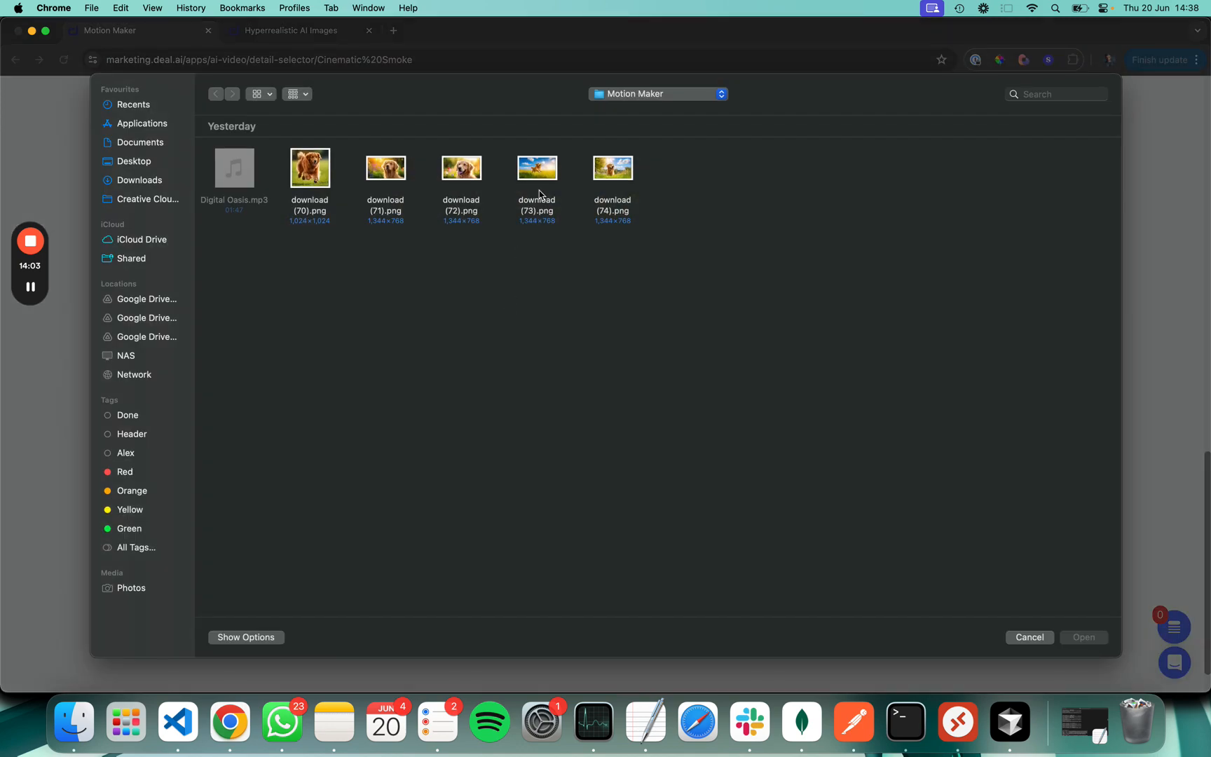
pyautogui.doubleClick(539, 196)
pyautogui.click(765, 397)
pyautogui.doubleClick(611, 168)
pyautogui.scroll(10, 316, 316)
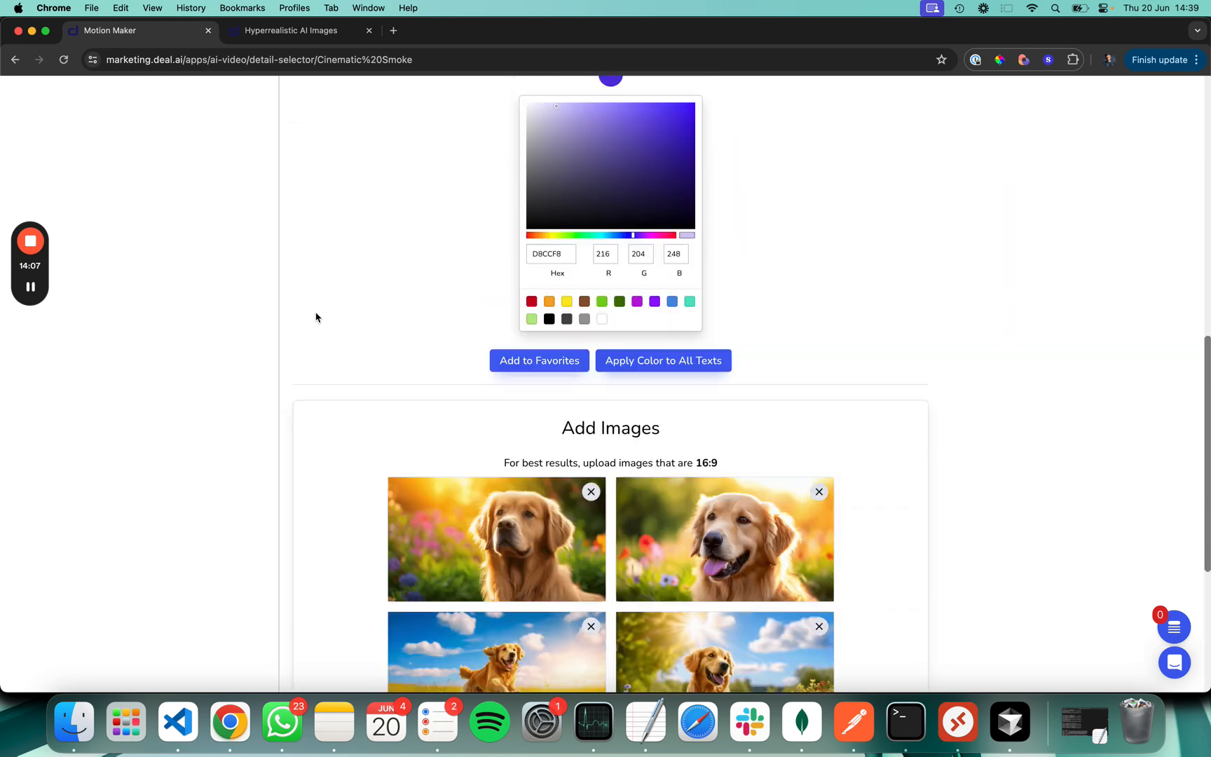
pyautogui.scroll(4, 316, 317)
pyautogui.scroll(-15, 316, 316)
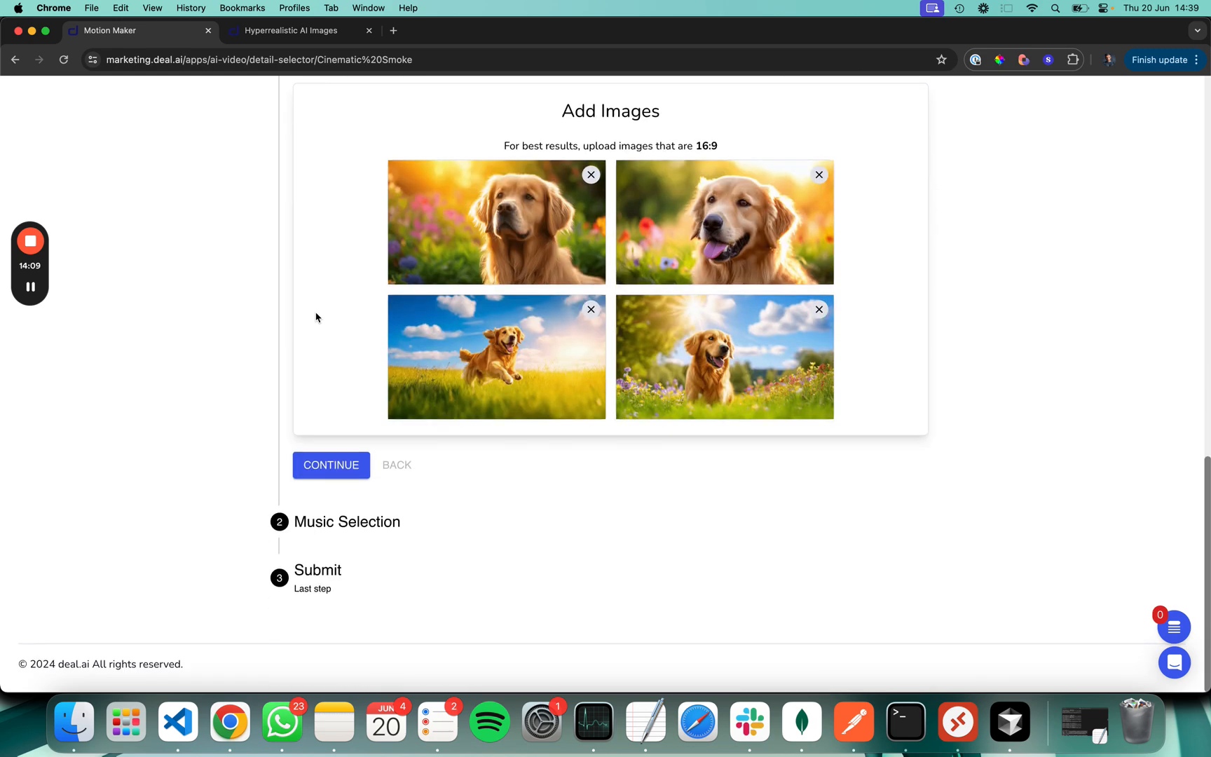
# - Continue to the music selection, confirm the rights to the music and upload Digital Oasis.mp3 as the soundtrack
pyautogui.click(331, 468)
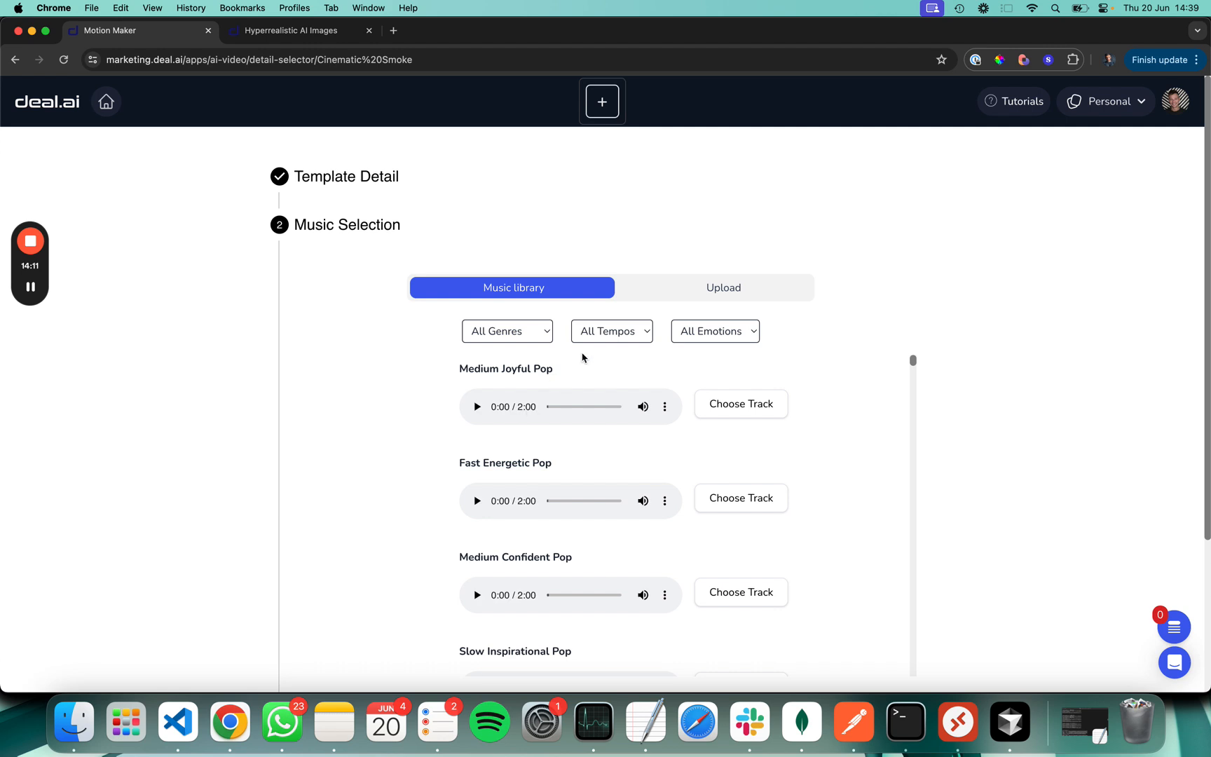
pyautogui.click(690, 292)
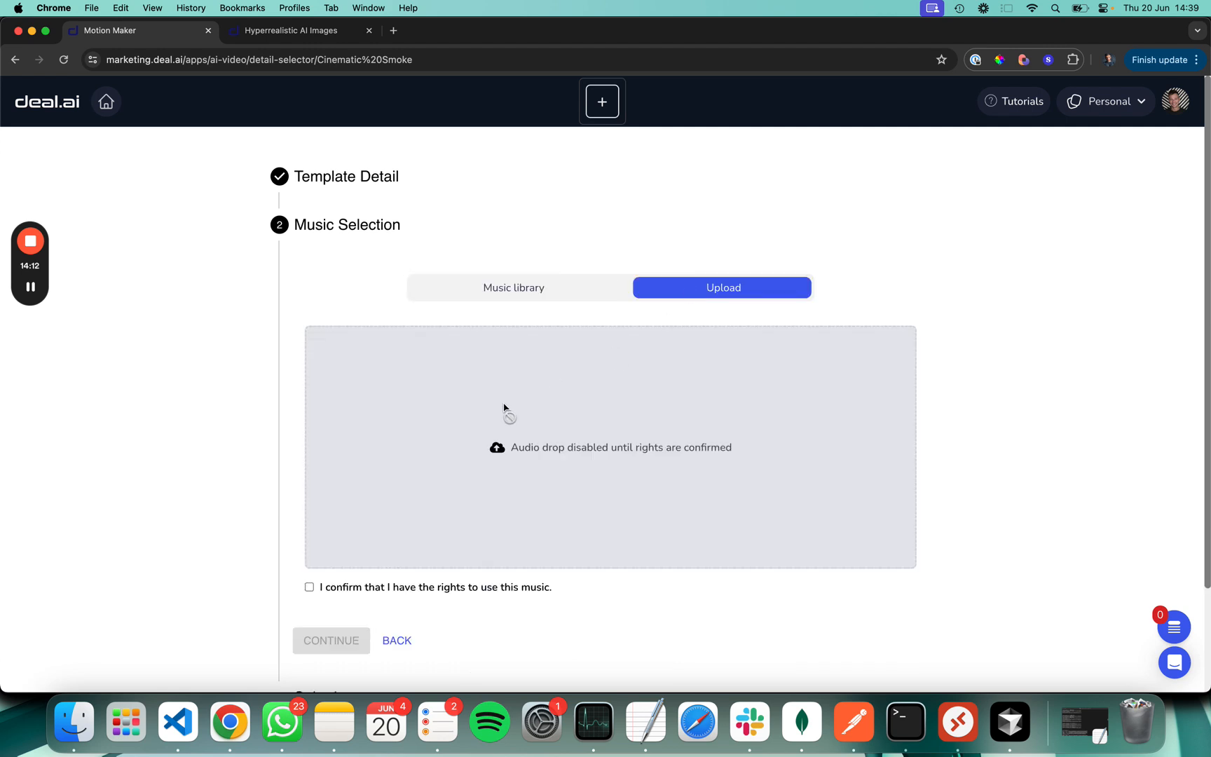
pyautogui.click(374, 589)
pyautogui.click(475, 512)
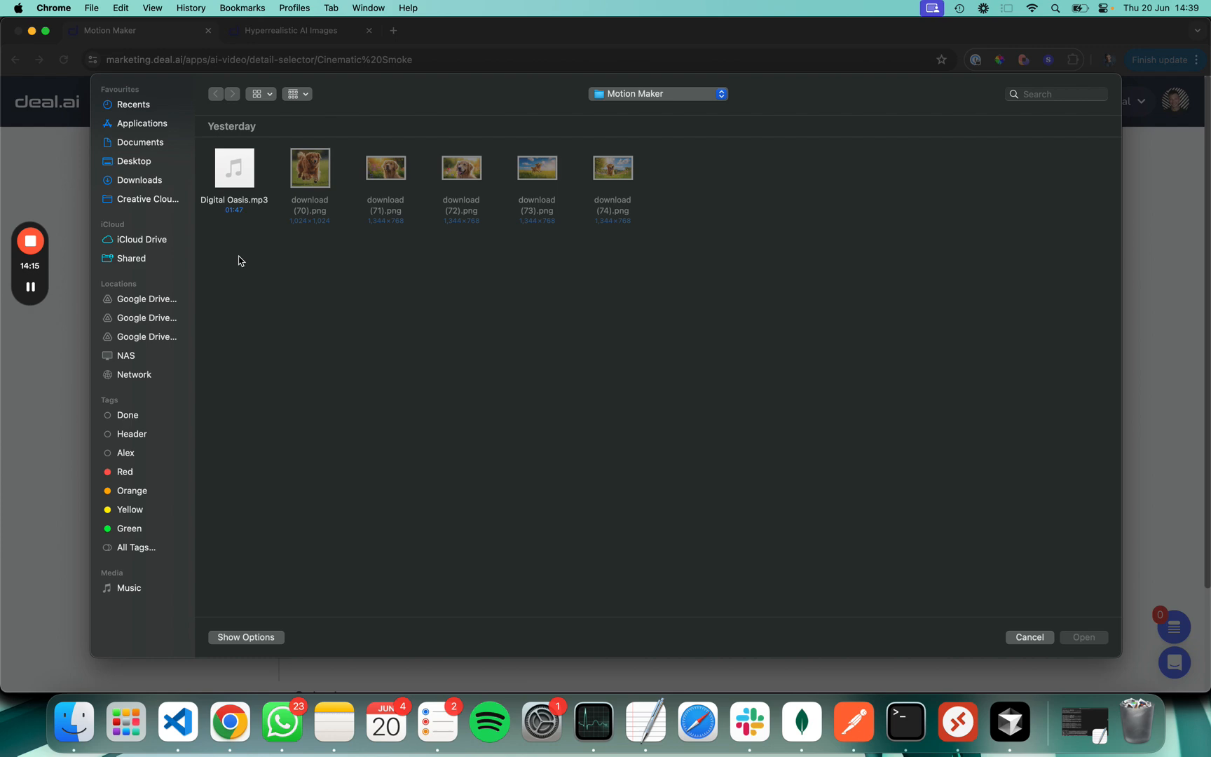
pyautogui.doubleClick(234, 168)
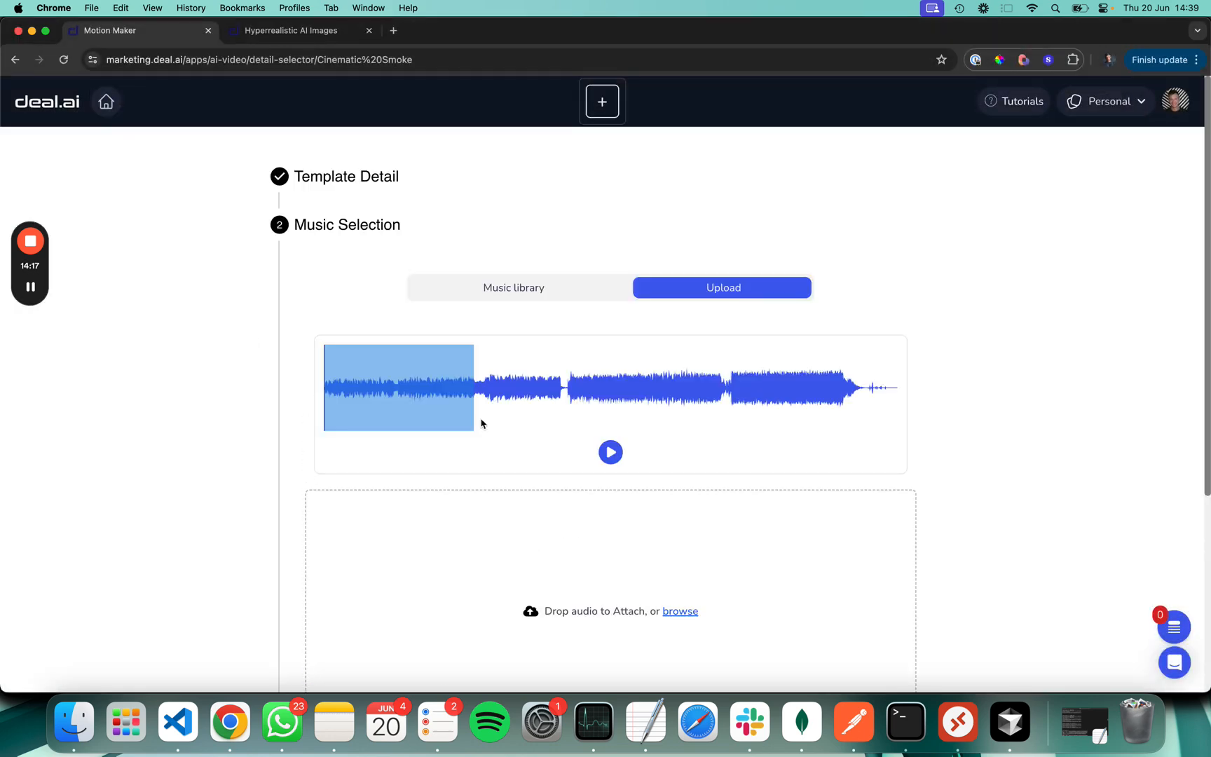
# - Move the music excerpt to the middle section of the waveform, starting just after the short quiet gap, and preview it
pyautogui.click(572, 391)
pyautogui.moveTo(614, 386); pyautogui.dragTo(608, 386)
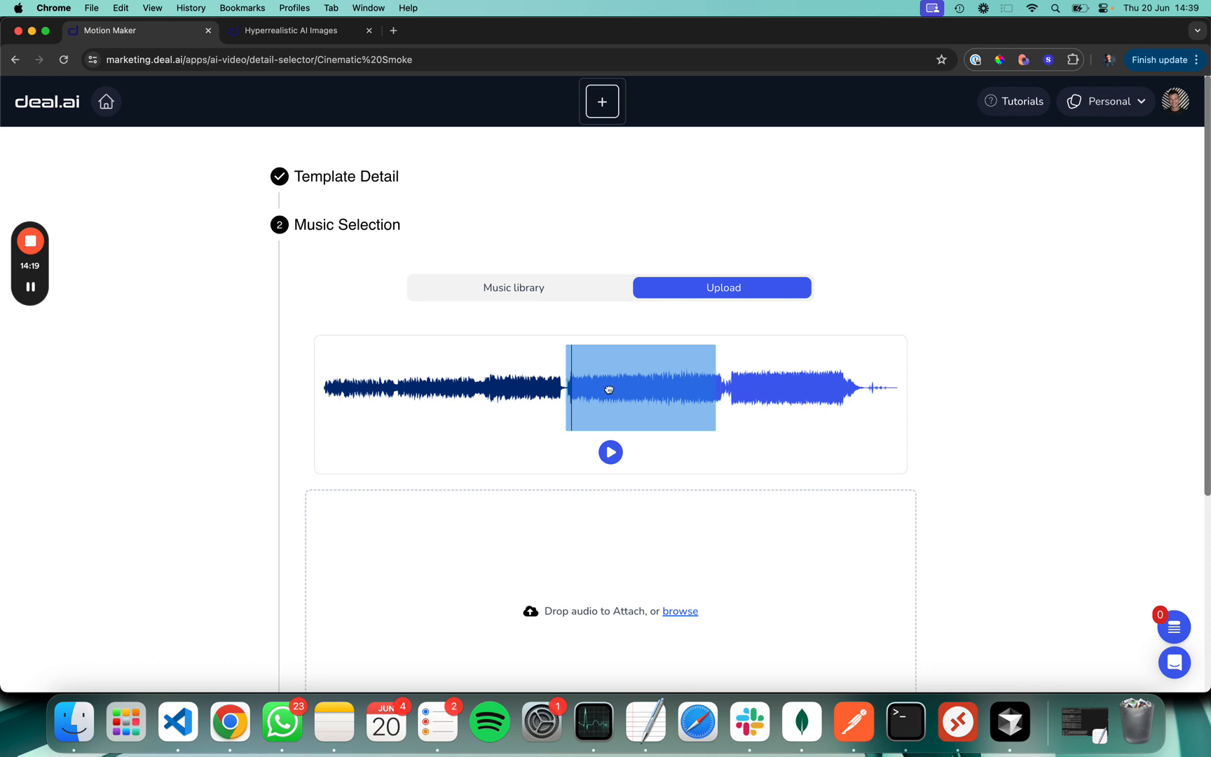
pyautogui.click(610, 454)
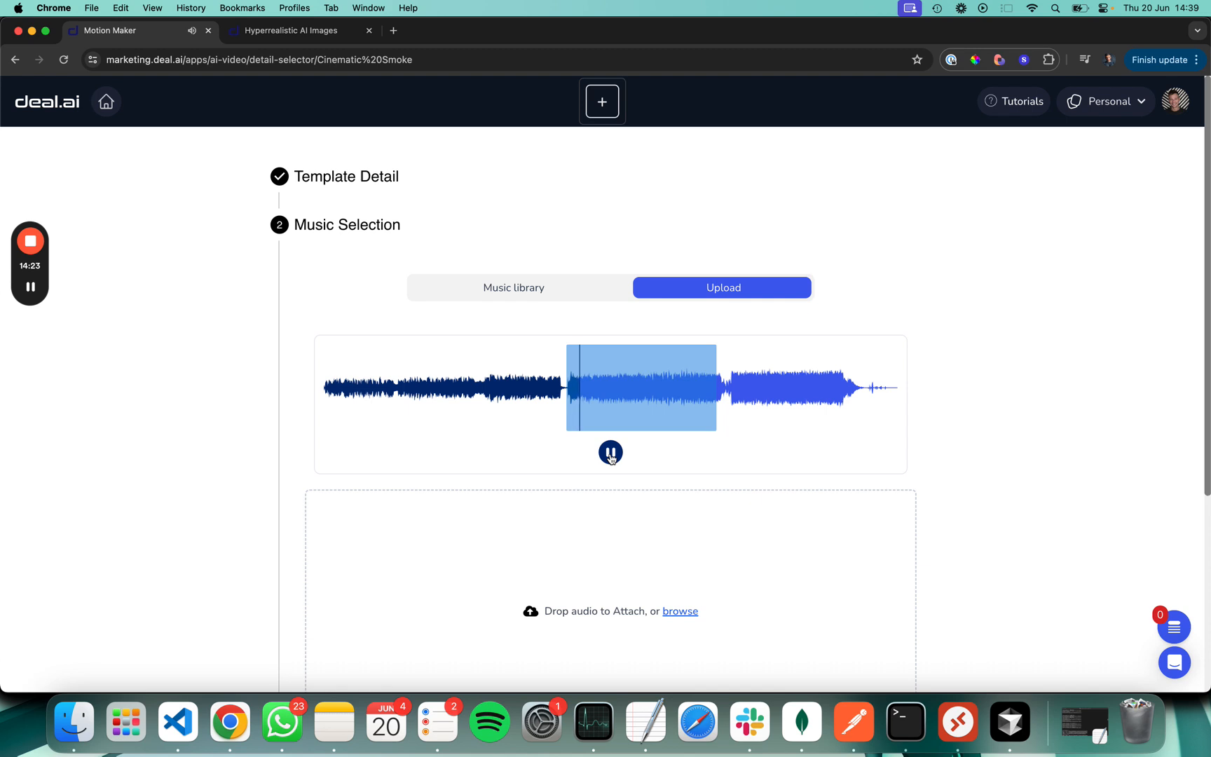
pyautogui.click(610, 454)
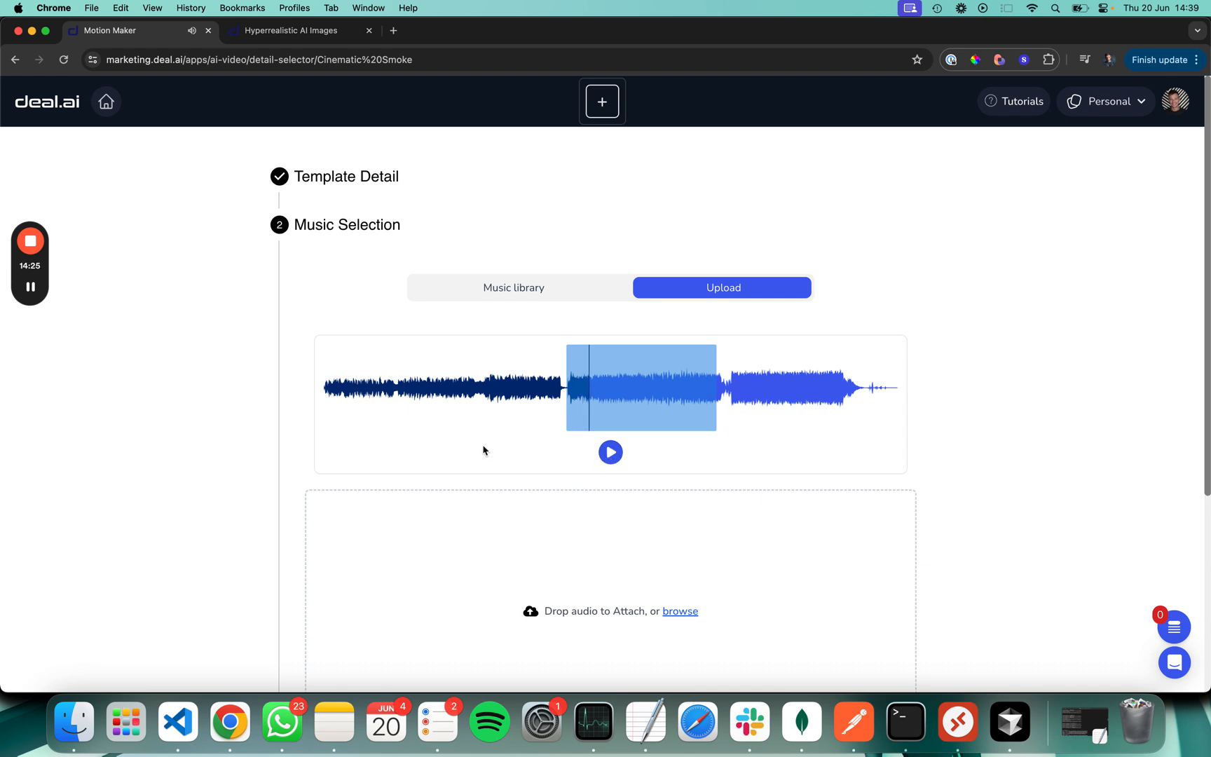
# - Continue to the final review, preview the template and check the summary, and submit the Cinematic Smoke video
pyautogui.scroll(-5, 459, 442)
pyautogui.click(337, 514)
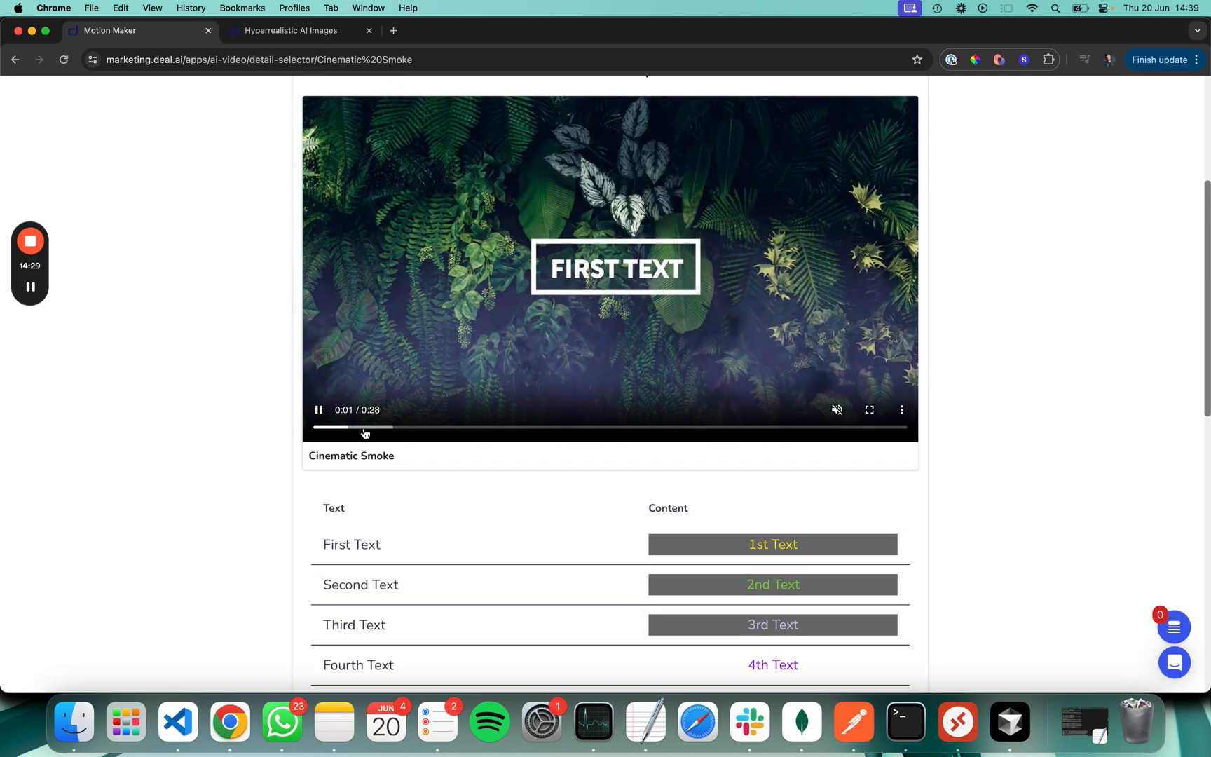
pyautogui.moveTo(365, 428); pyautogui.dragTo(461, 428)
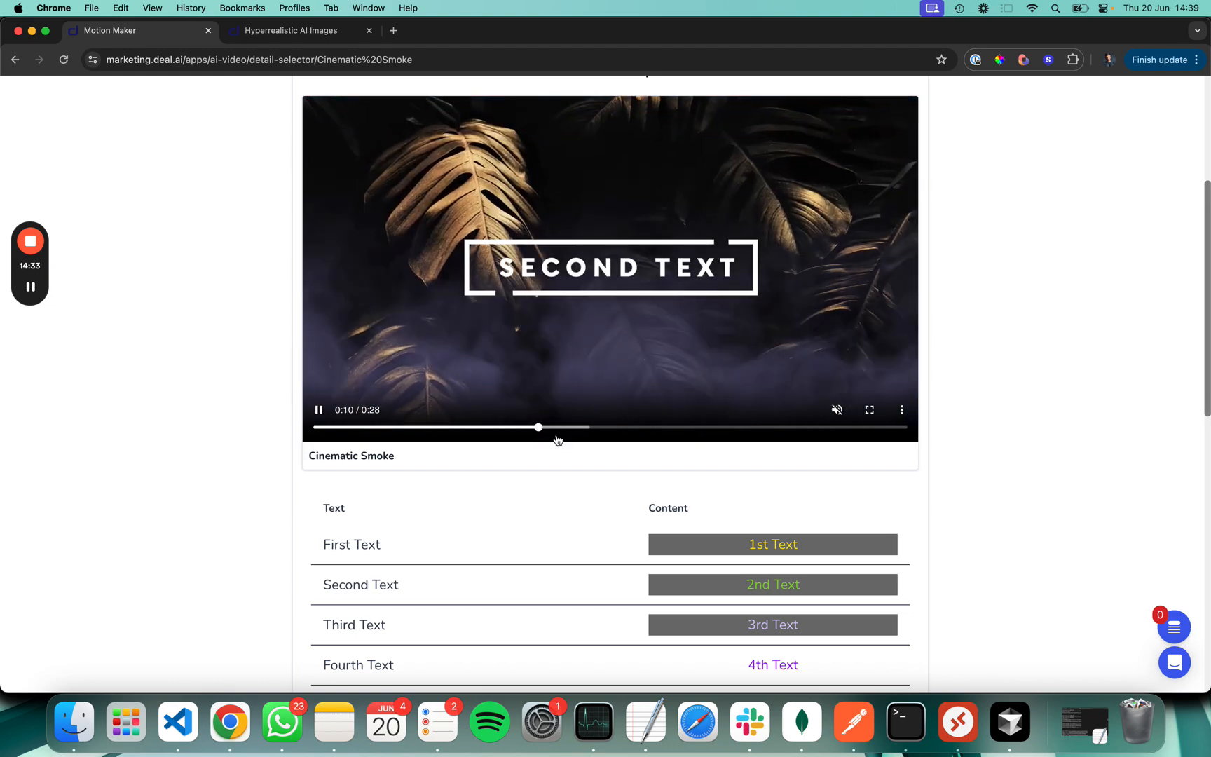
pyautogui.scroll(-10, 578, 459)
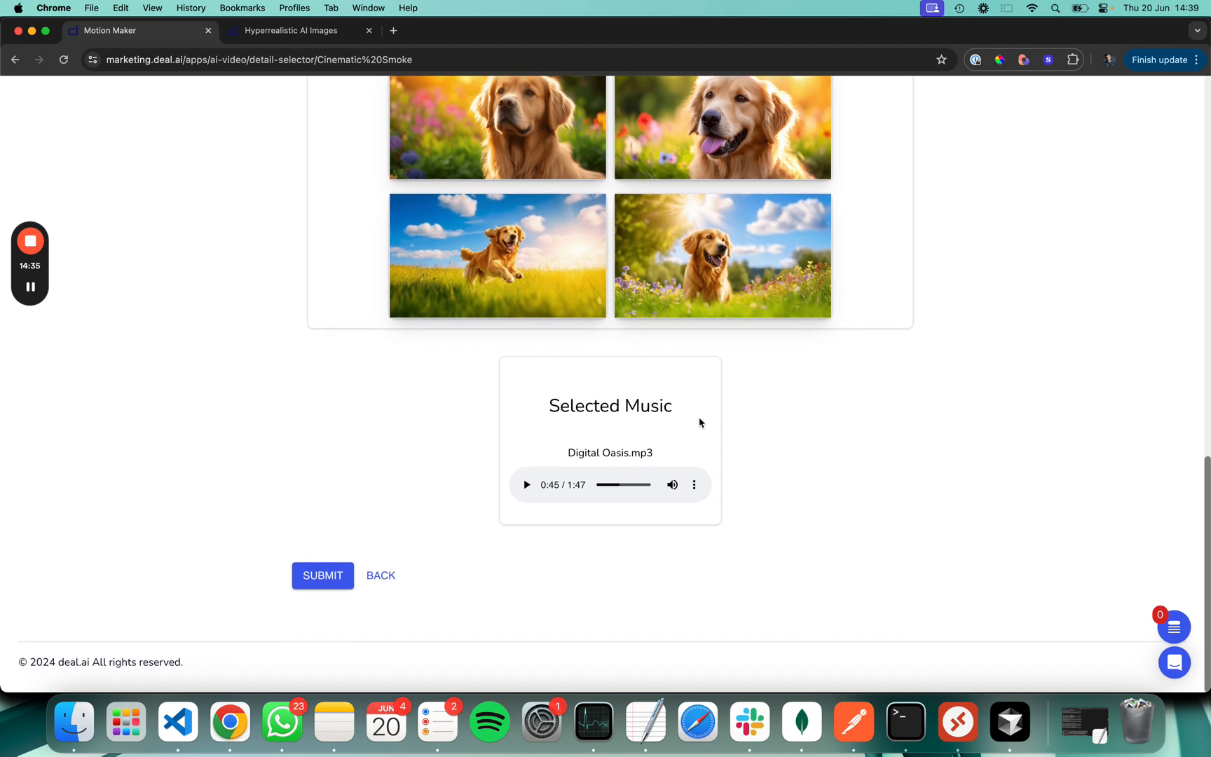
pyautogui.click(325, 582)
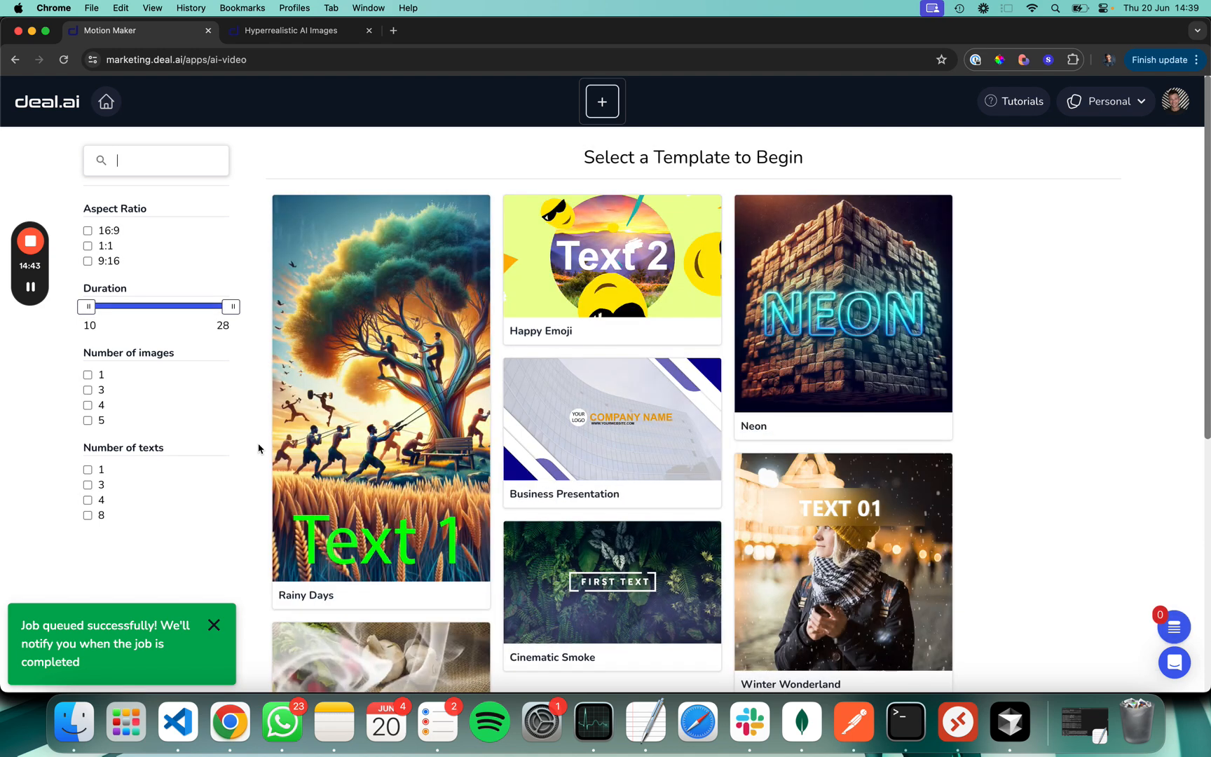
# - Start a video from the Neon template with the text "asdsdasd" and download (70).png as the background image
pyautogui.click(904, 280)
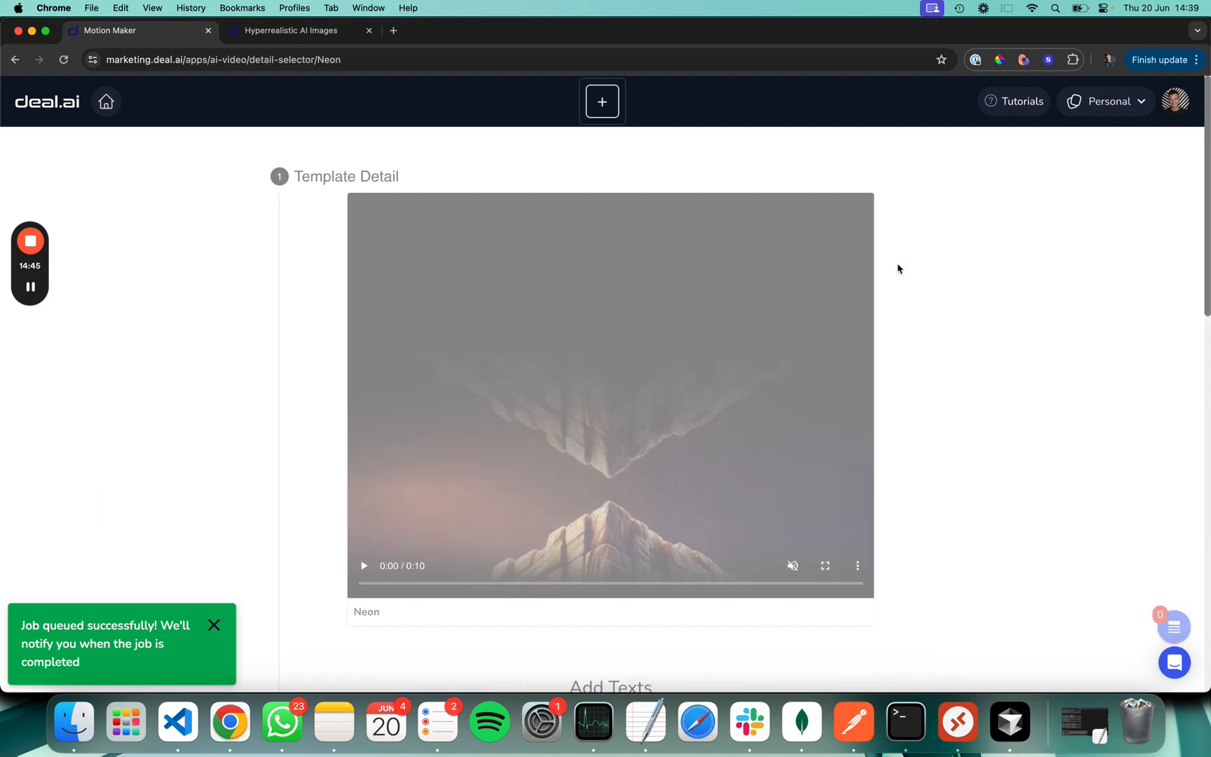
pyautogui.scroll(-10, 584, 596)
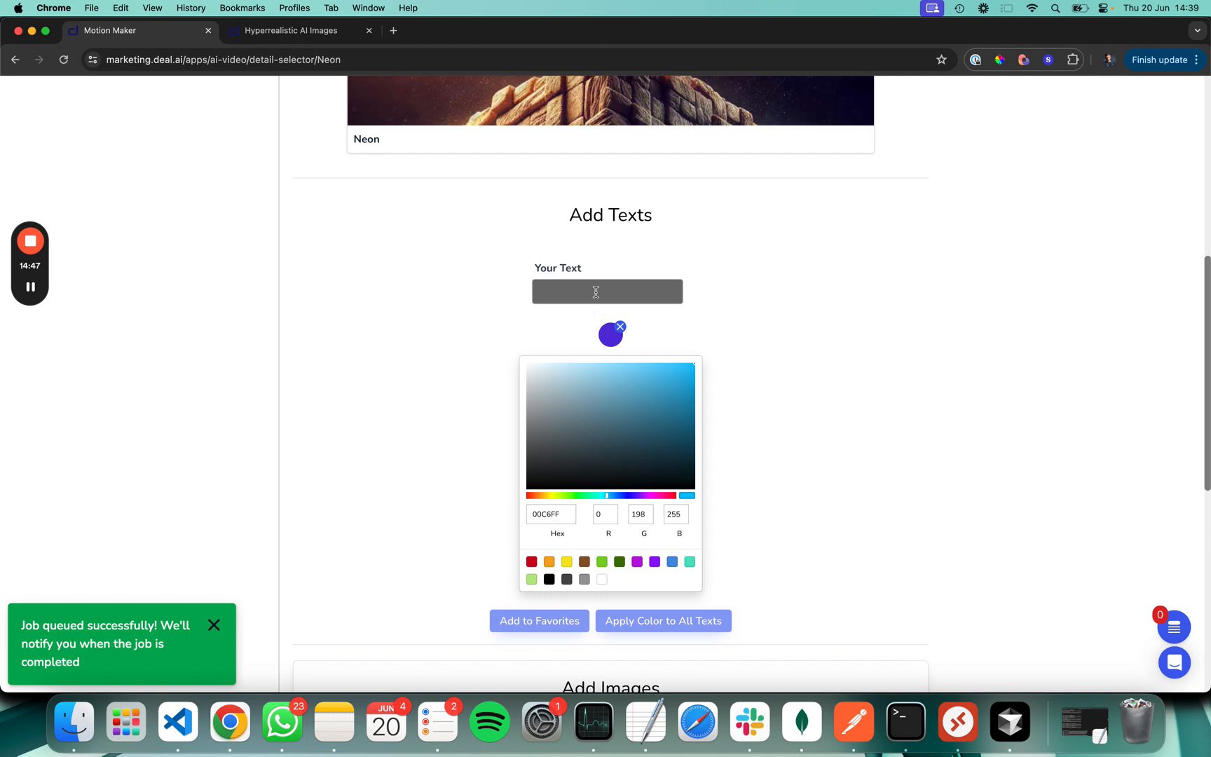
pyautogui.write('dsdasd')
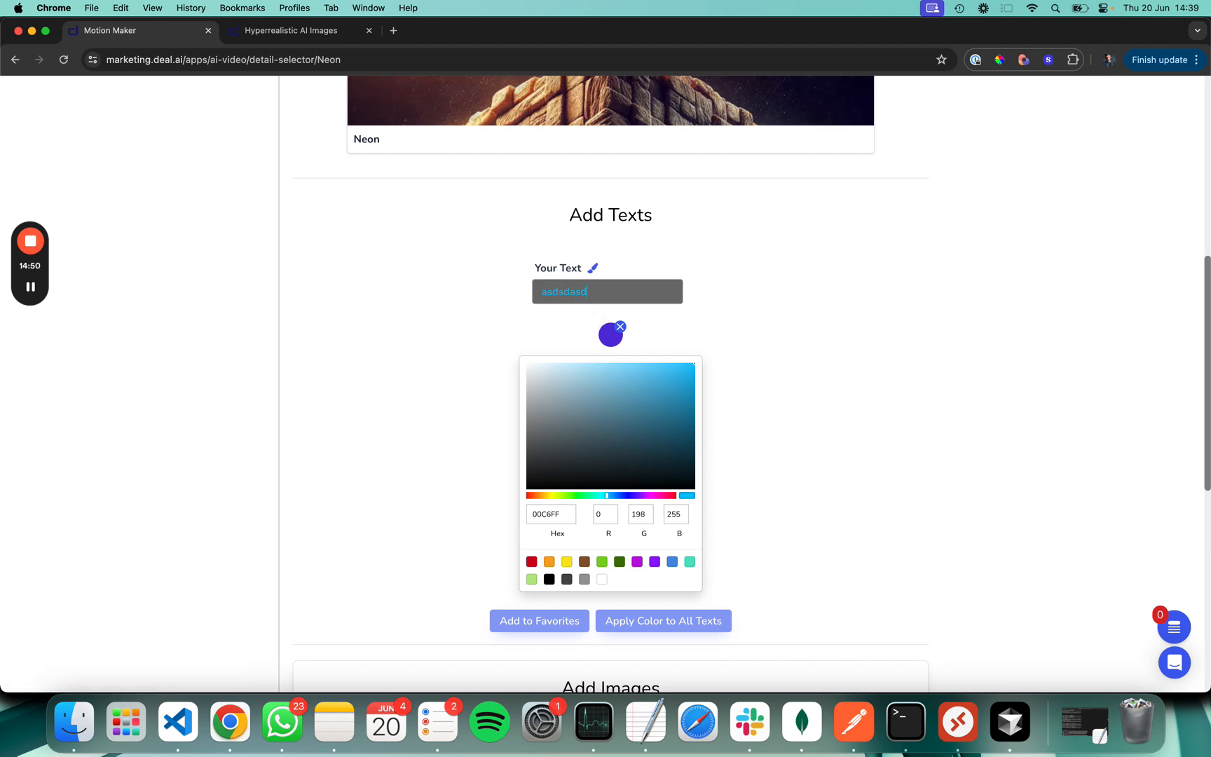
pyautogui.scroll(-11, 617, 364)
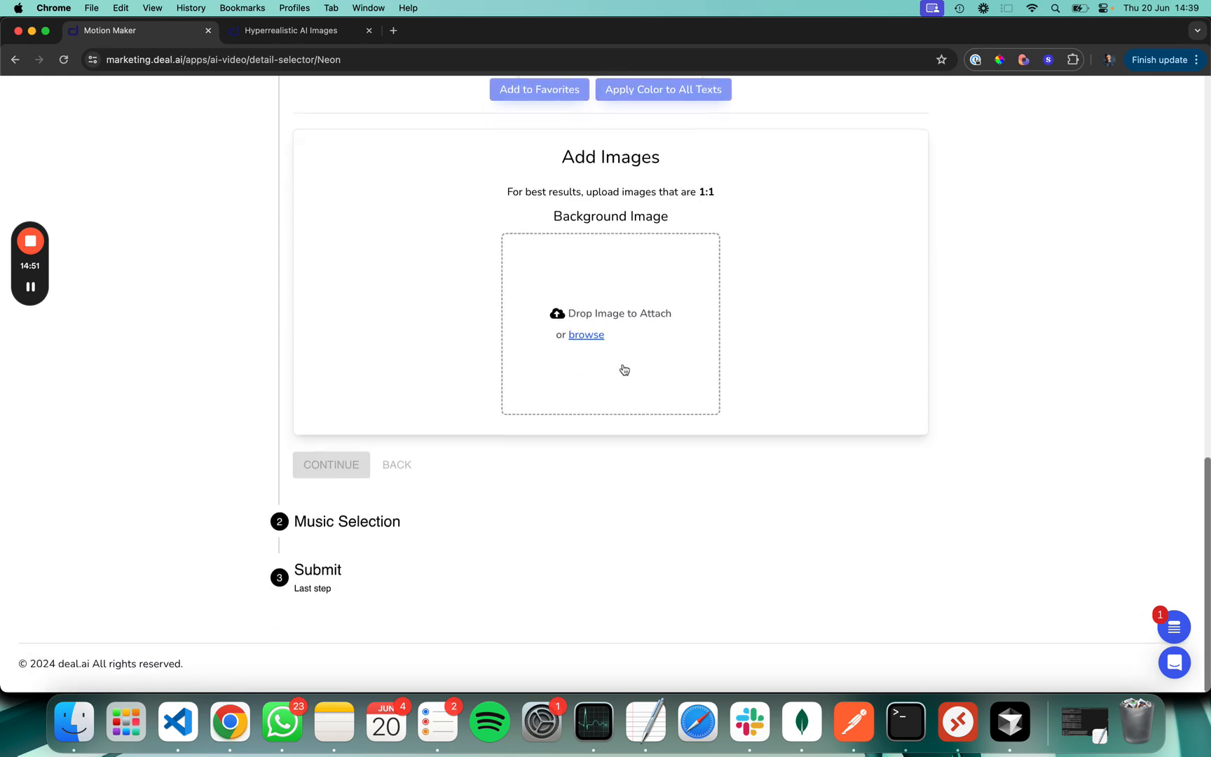
pyautogui.click(607, 334)
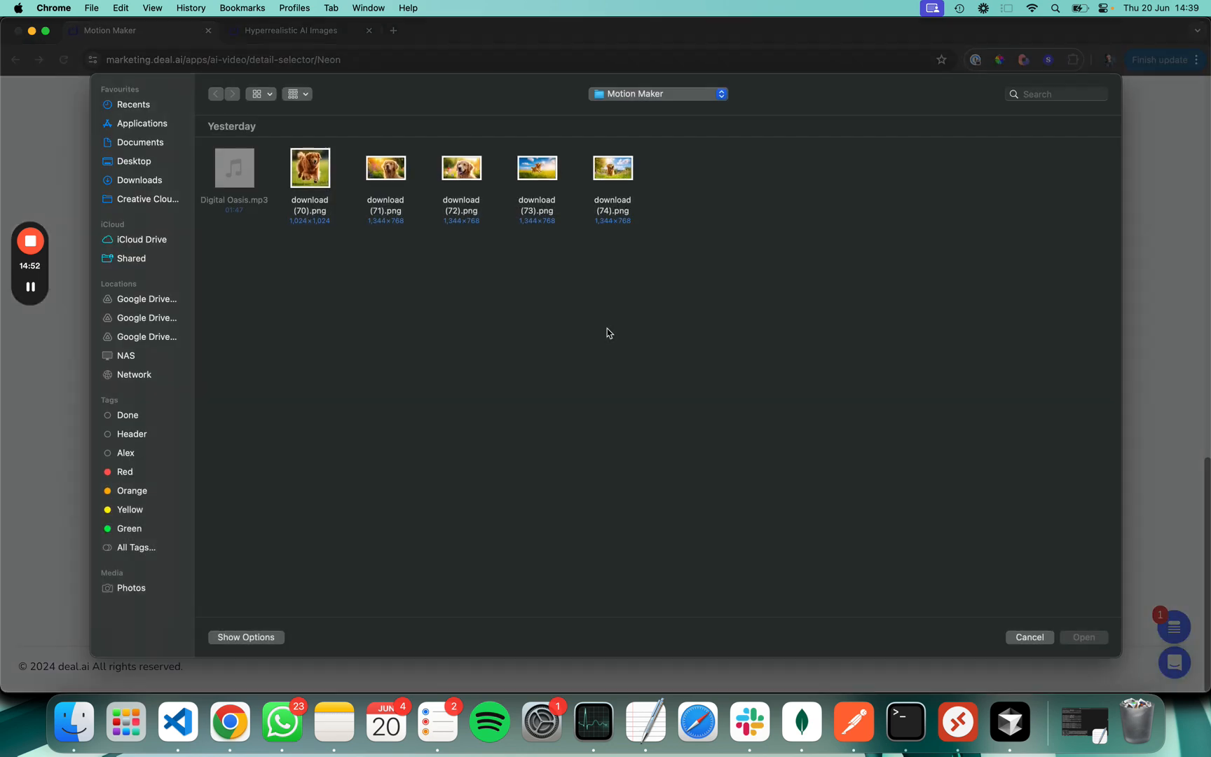
pyautogui.doubleClick(322, 191)
# - Choose the Medium Confident Pop track from the music library and submit the Neon video
pyautogui.click(349, 464)
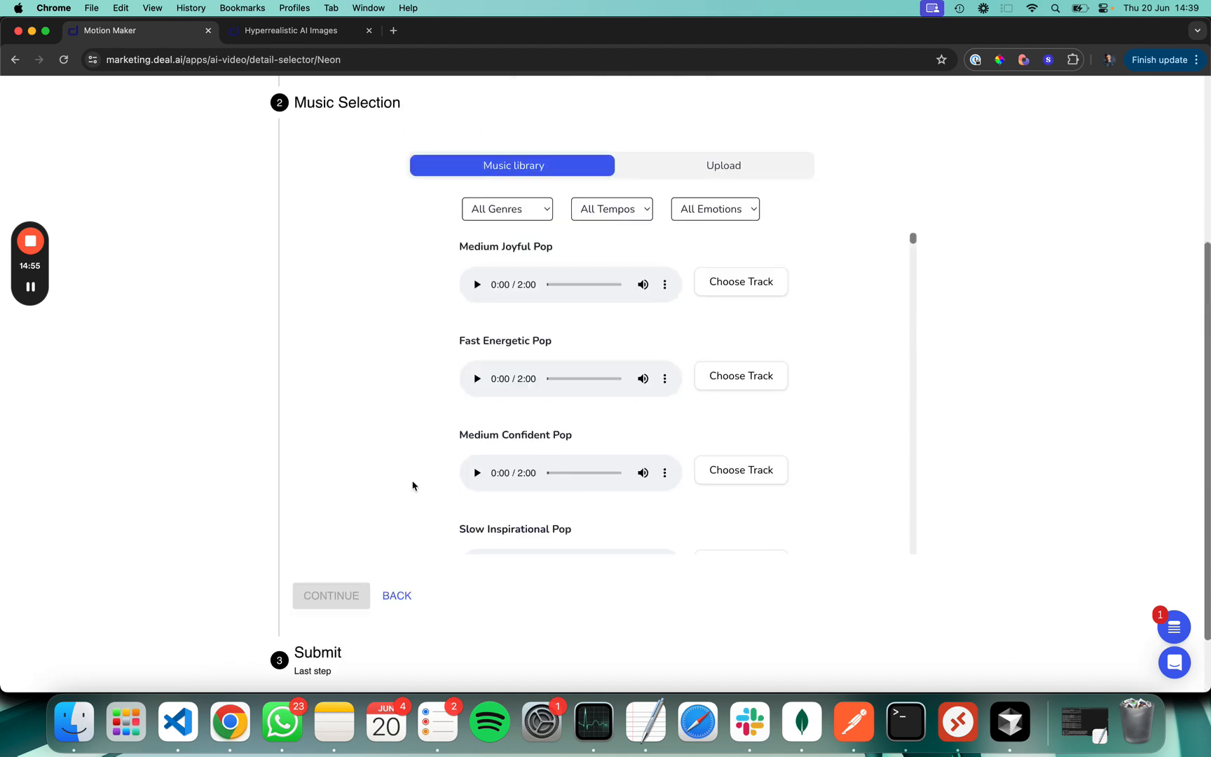
pyautogui.click(757, 473)
pyautogui.click(342, 596)
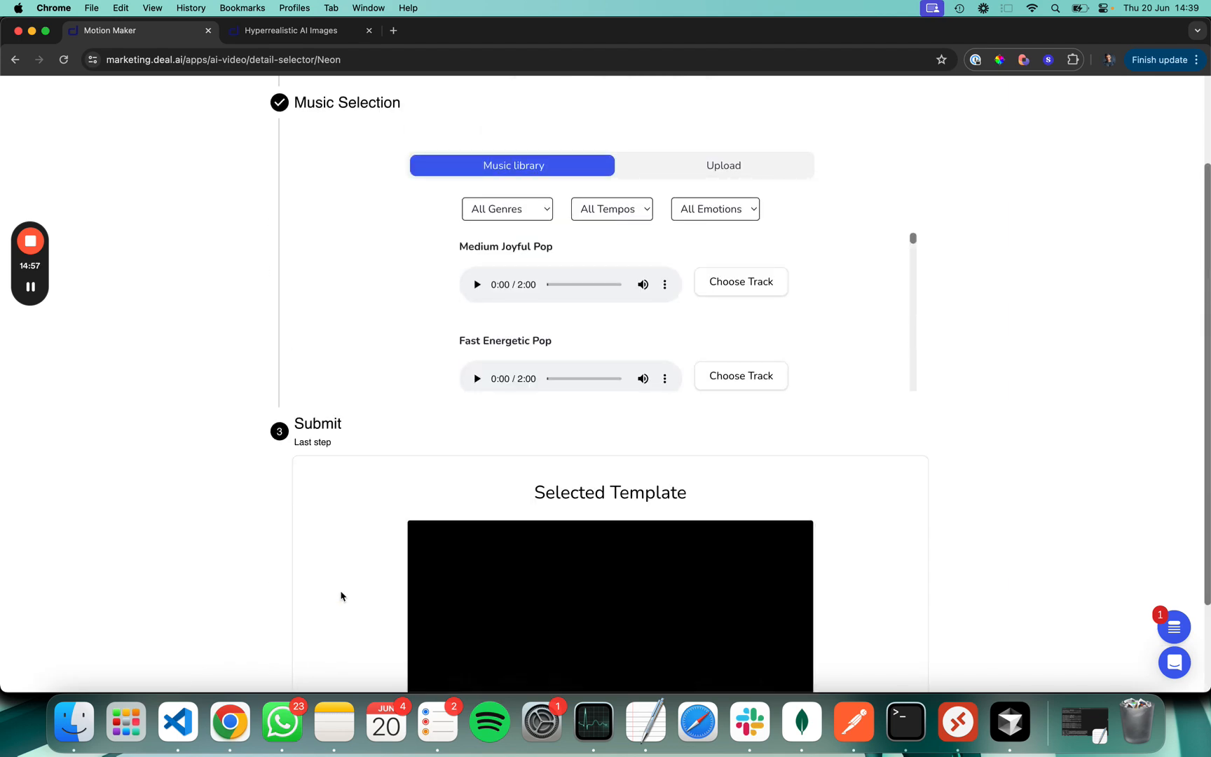
pyautogui.scroll(-10, 341, 596)
pyautogui.click(316, 583)
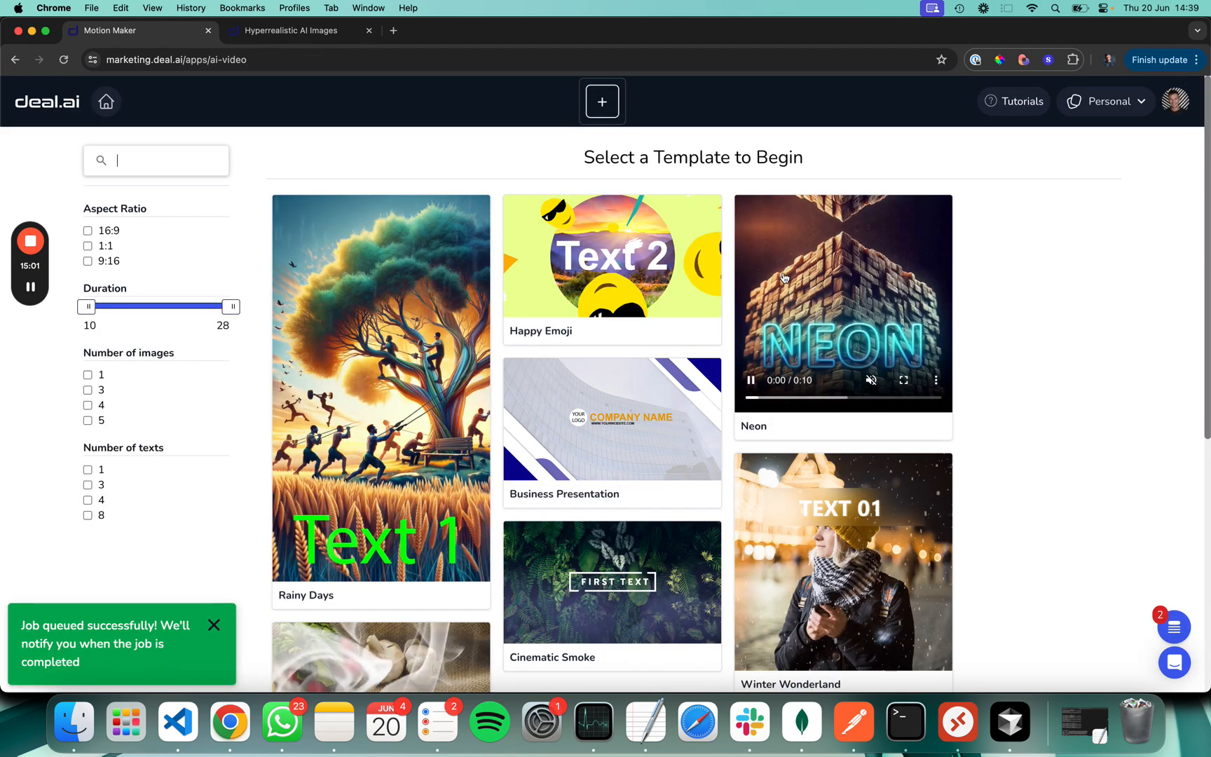
# - Start another Neon video with the text "asdsad" and the square running-dog picture as the background image
pyautogui.click(784, 277)
pyautogui.scroll(-5, 668, 570)
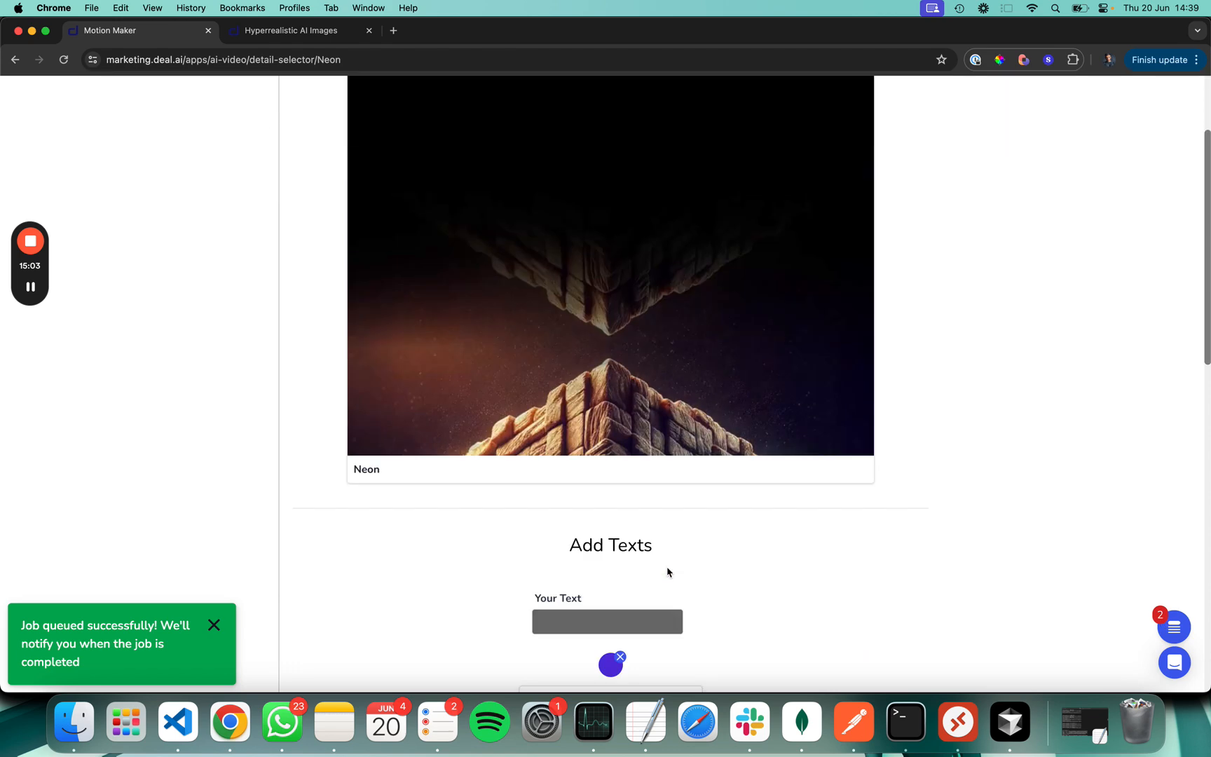
pyautogui.click(607, 405)
pyautogui.scroll(-8, 579, 401)
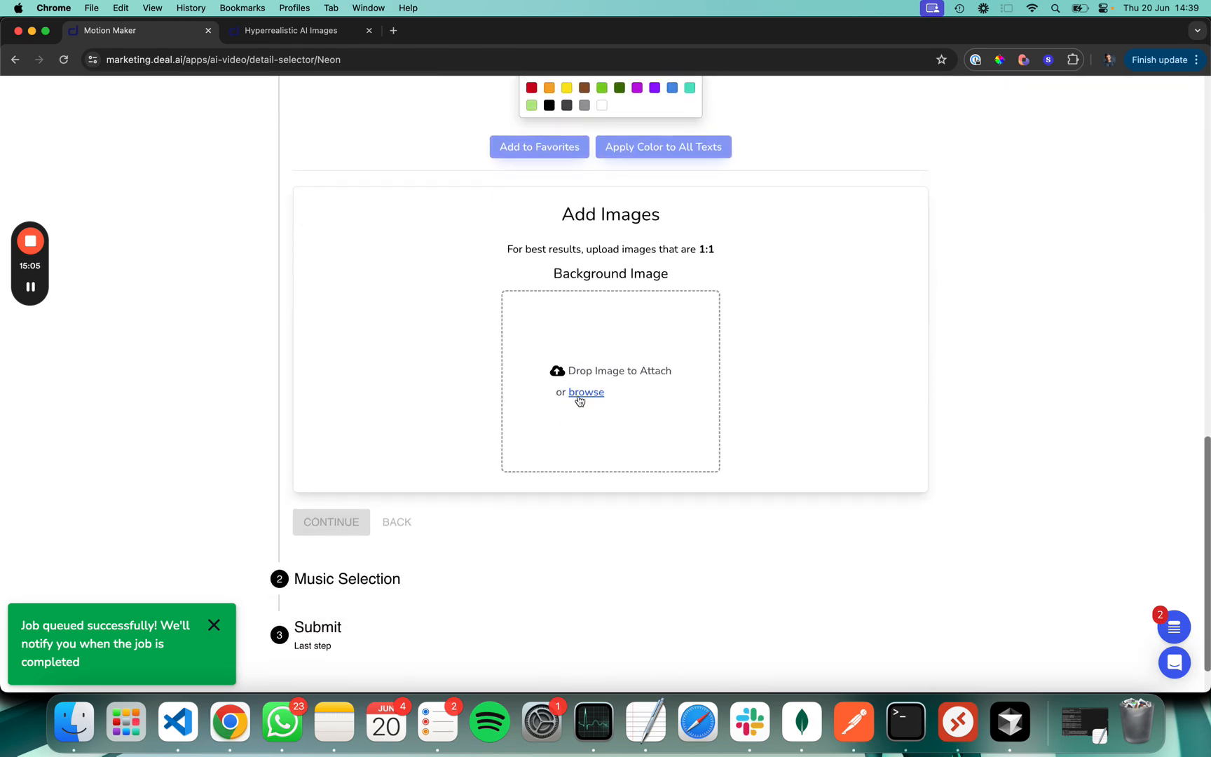
pyautogui.click(581, 394)
pyautogui.doubleClick(311, 171)
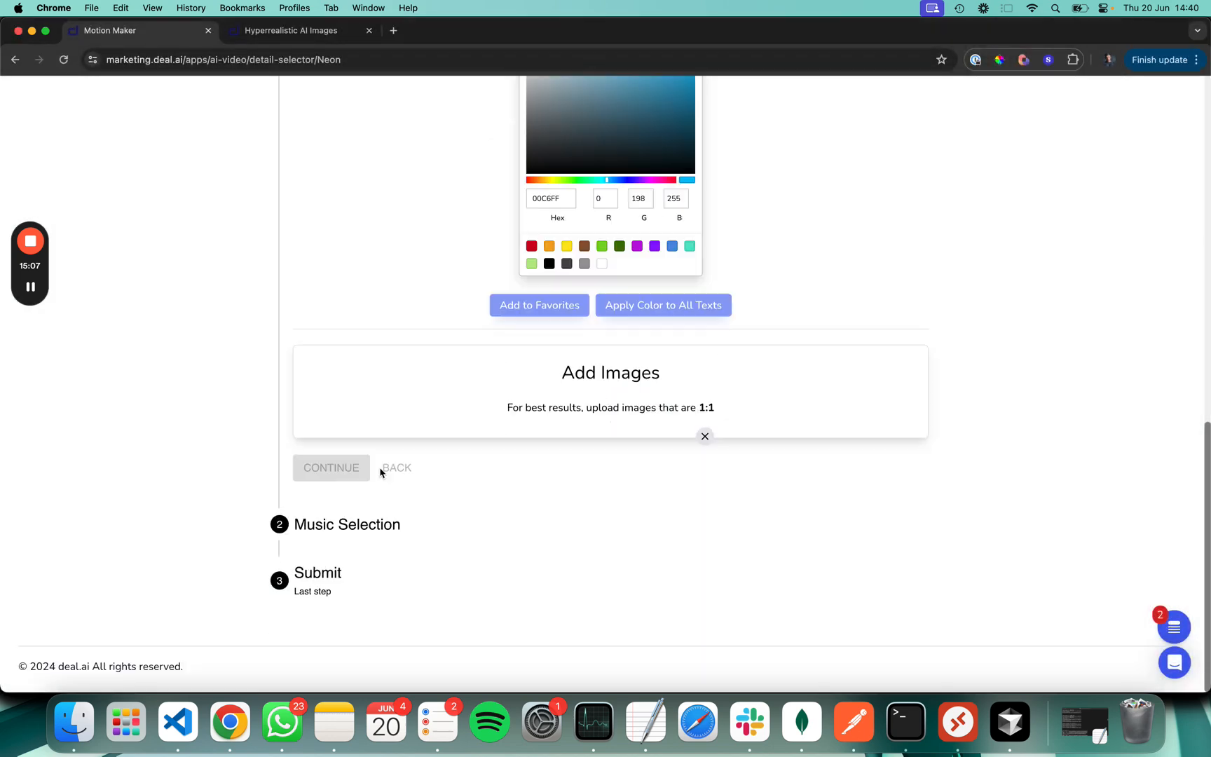
# - Set Medium Confident Pop as the second Neon video's music, check the summary and submit the job
pyautogui.click(348, 478)
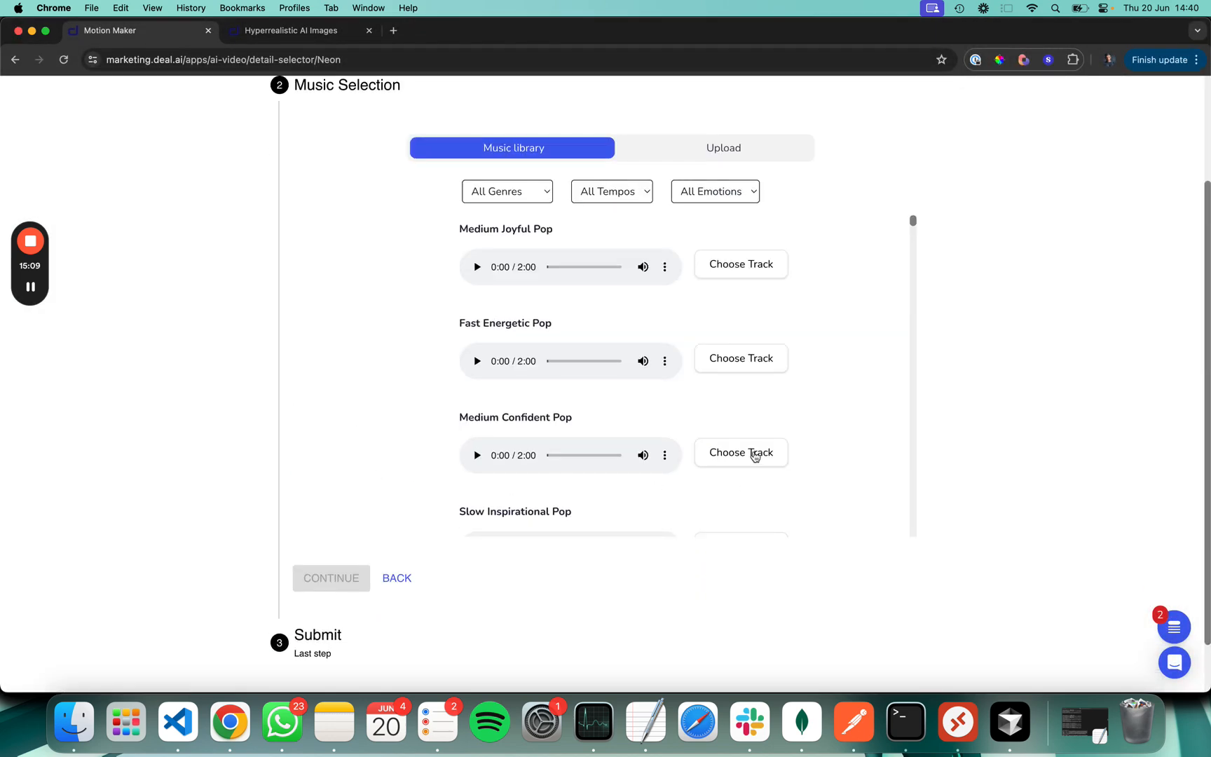
pyautogui.click(755, 455)
pyautogui.click(318, 553)
pyautogui.scroll(-10, 343, 581)
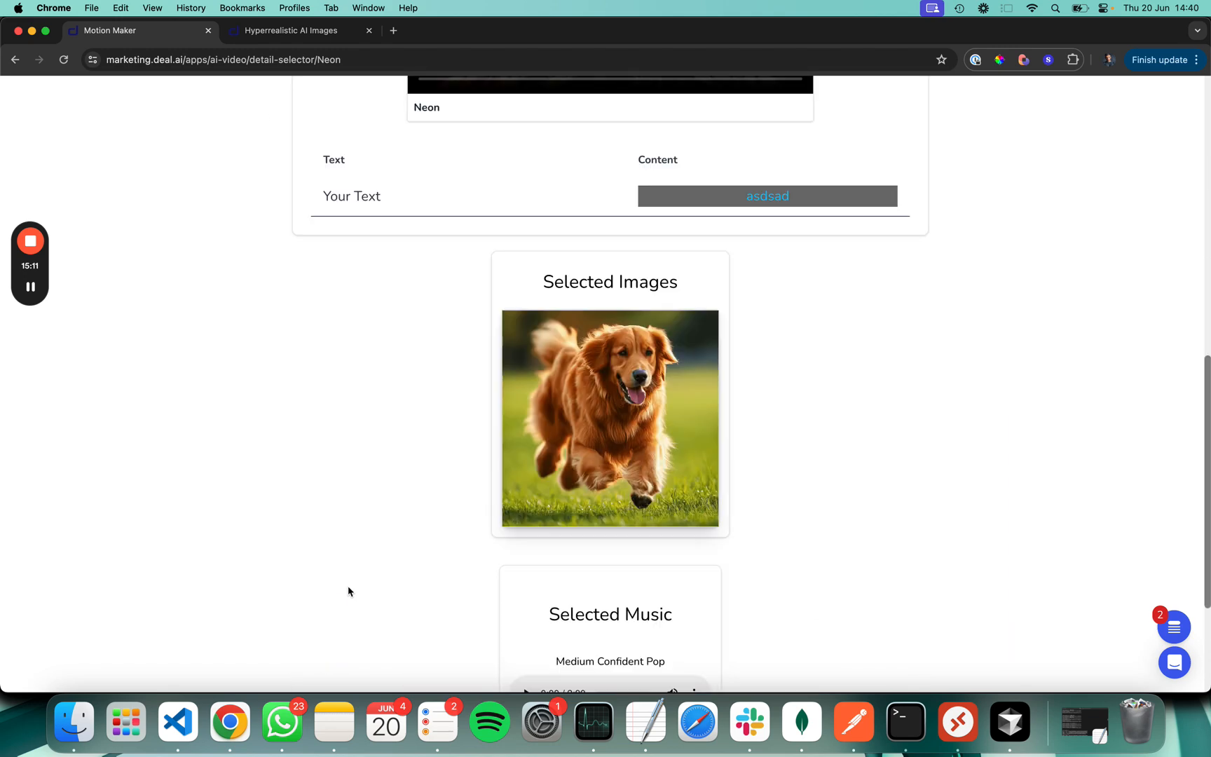
pyautogui.scroll(-3, 348, 591)
pyautogui.click(325, 574)
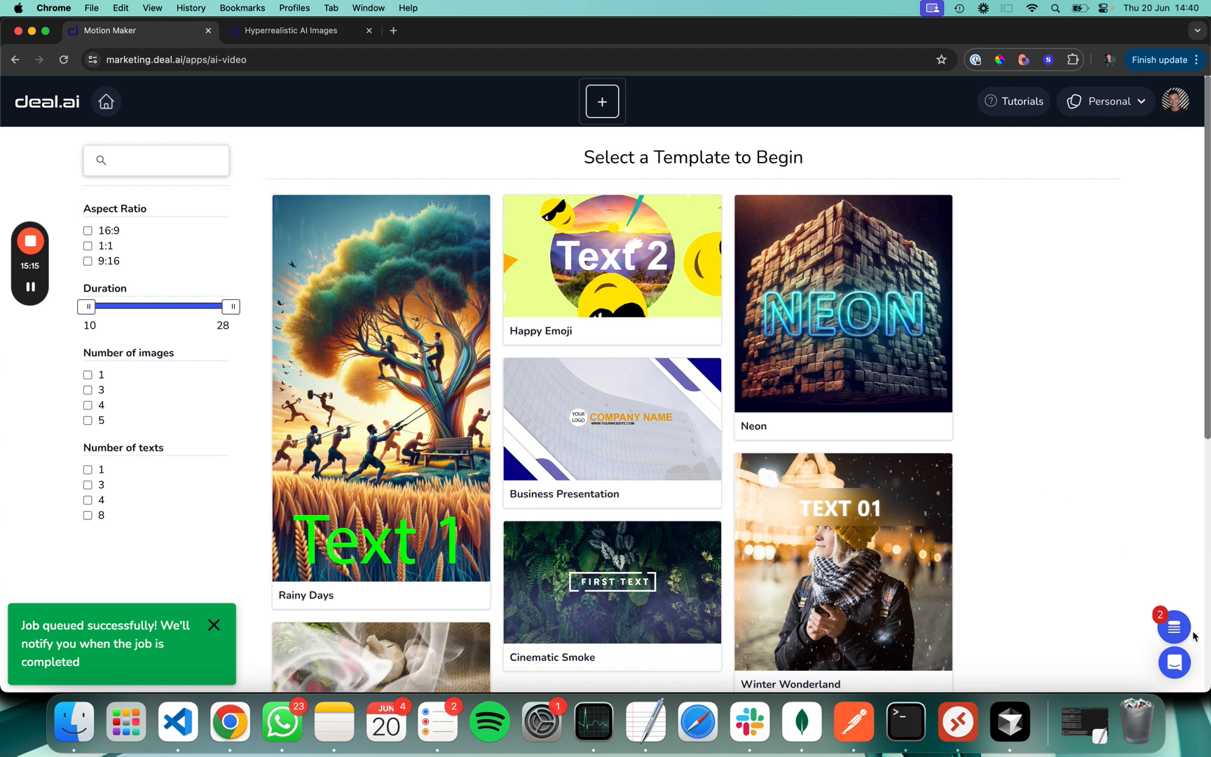
# - Review the template, duration, music, status and position of each job in the queue indicator, and close it
pyautogui.click(1189, 632)
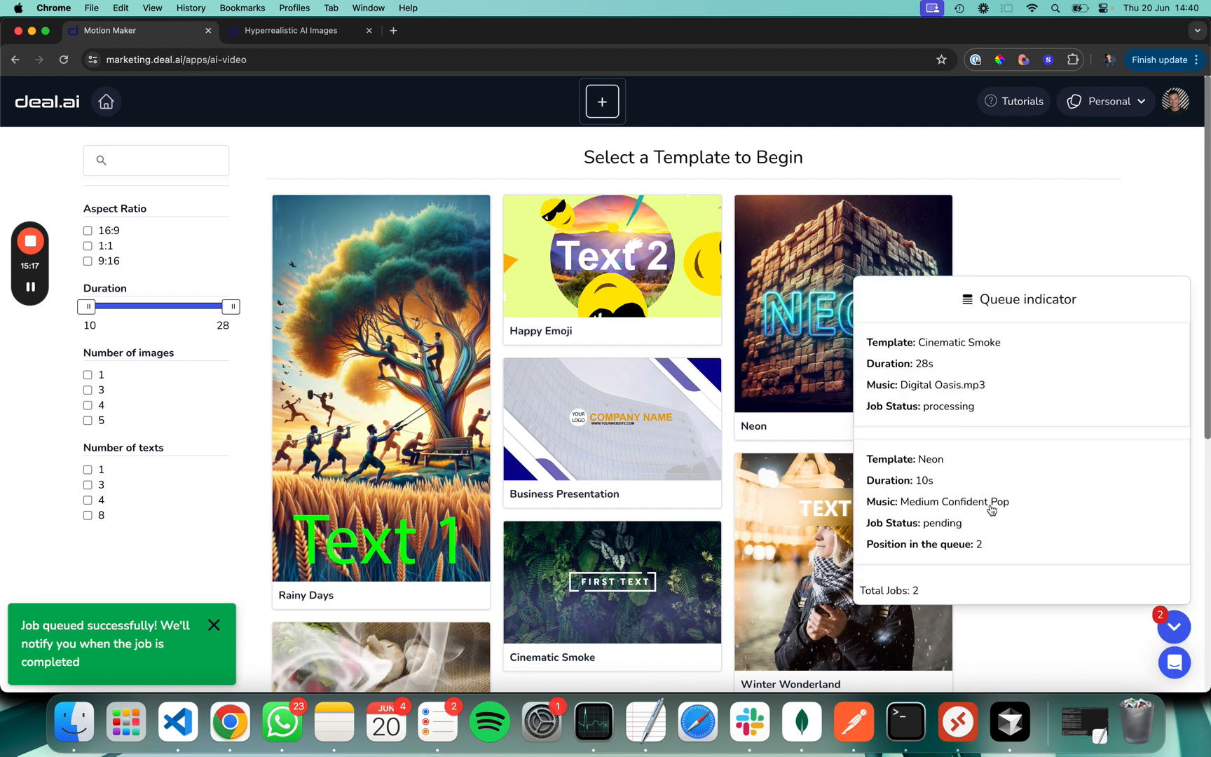
pyautogui.scroll(-2, 996, 378)
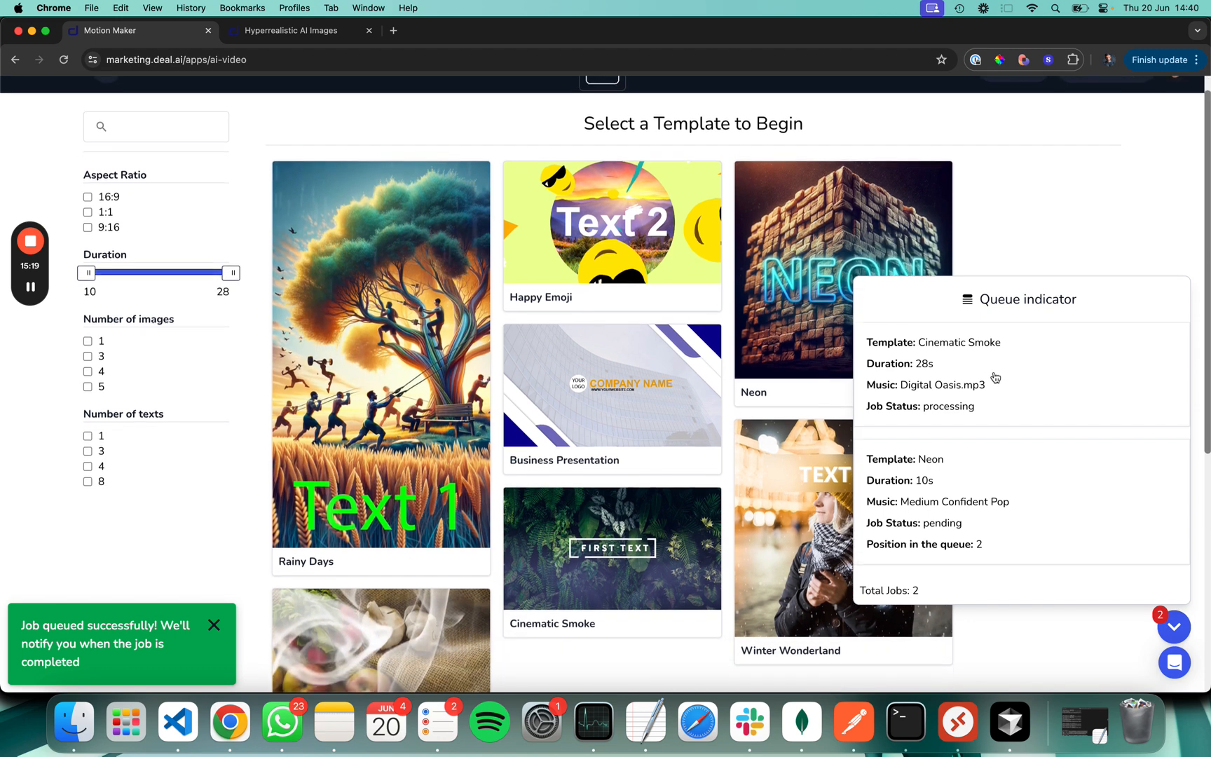
pyautogui.scroll(-3, 1048, 576)
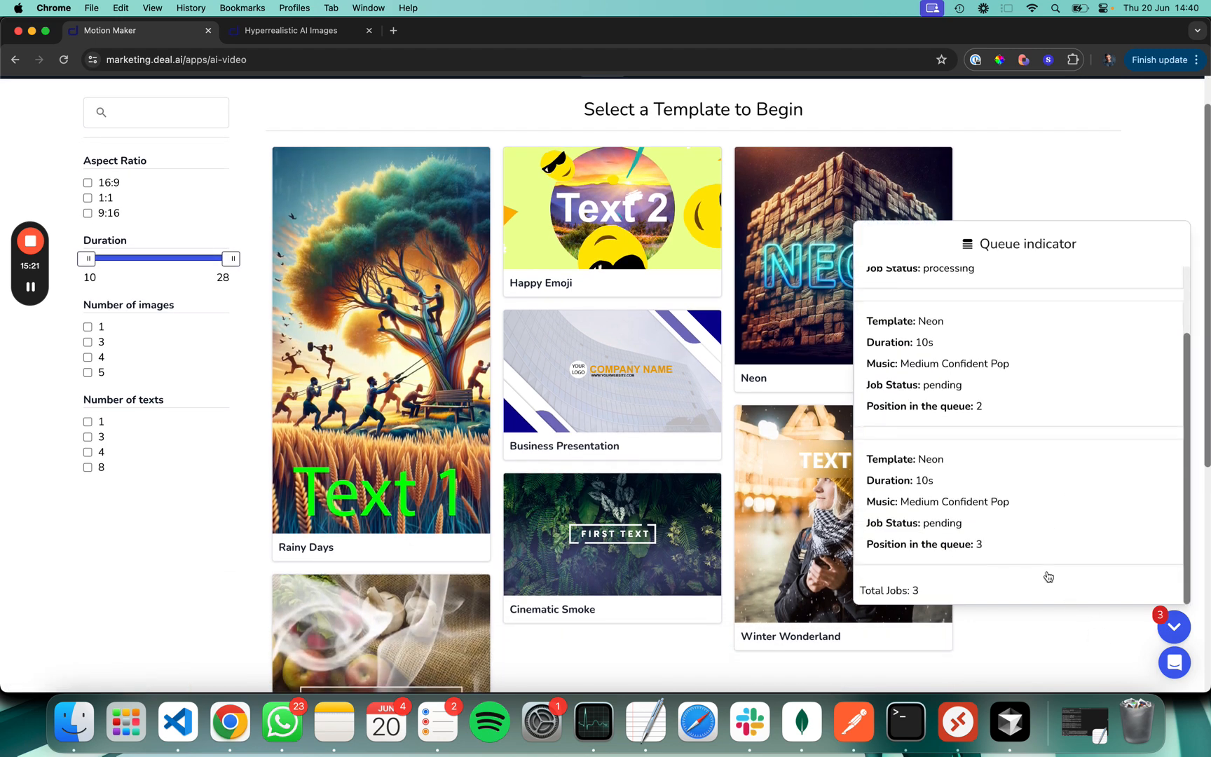
pyautogui.scroll(2, 970, 552)
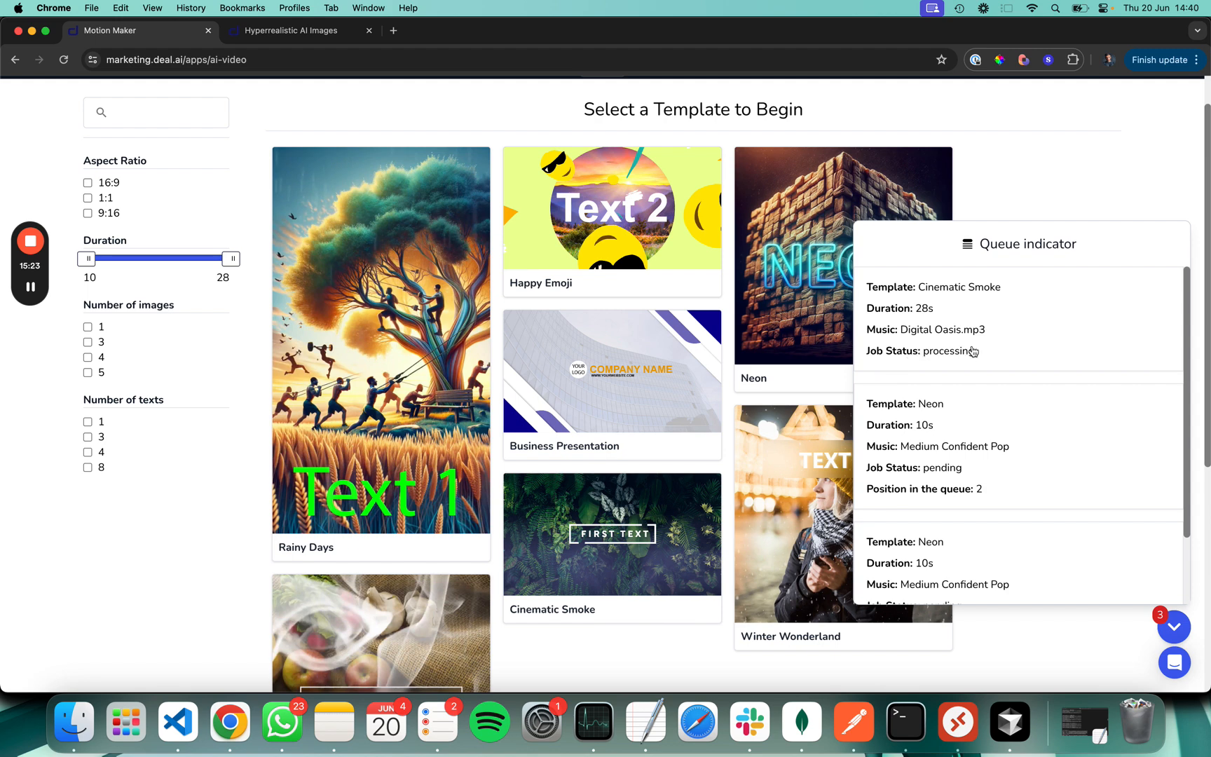
pyautogui.scroll(-1, 970, 531)
pyautogui.scroll(-1, 981, 436)
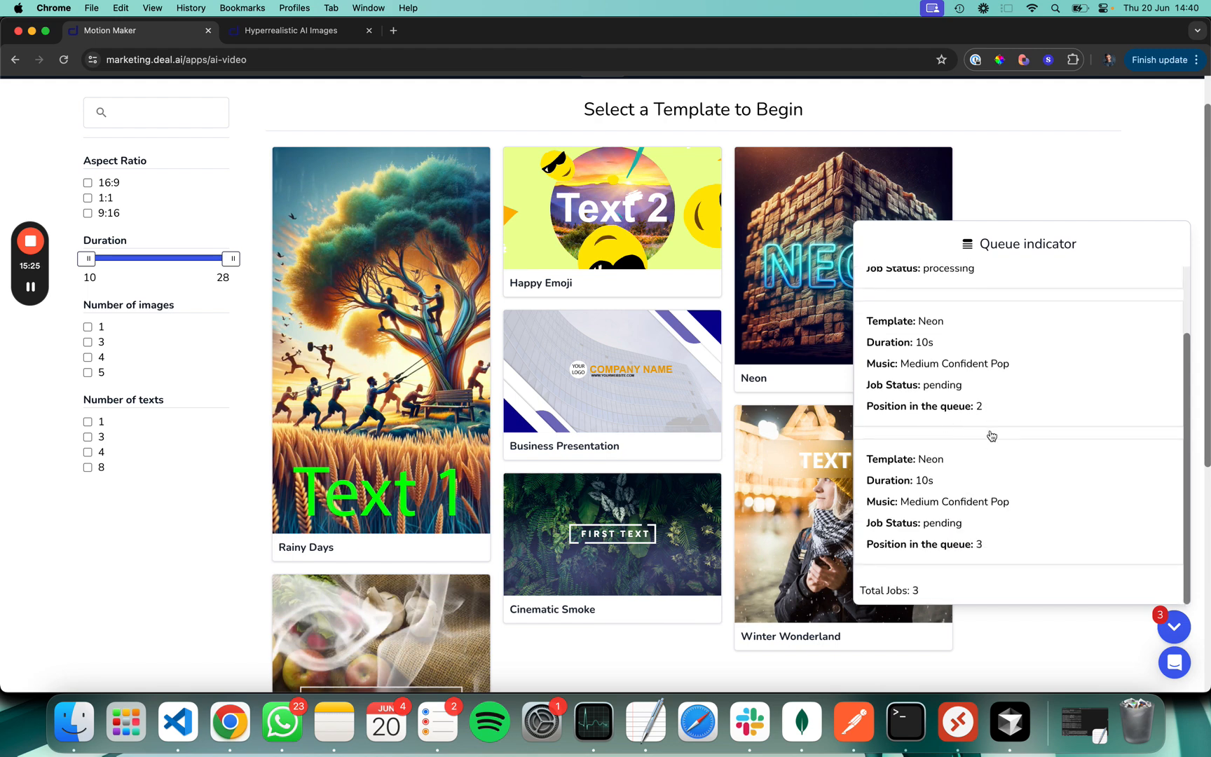
pyautogui.click(1002, 631)
pyautogui.scroll(1, 324, 217)
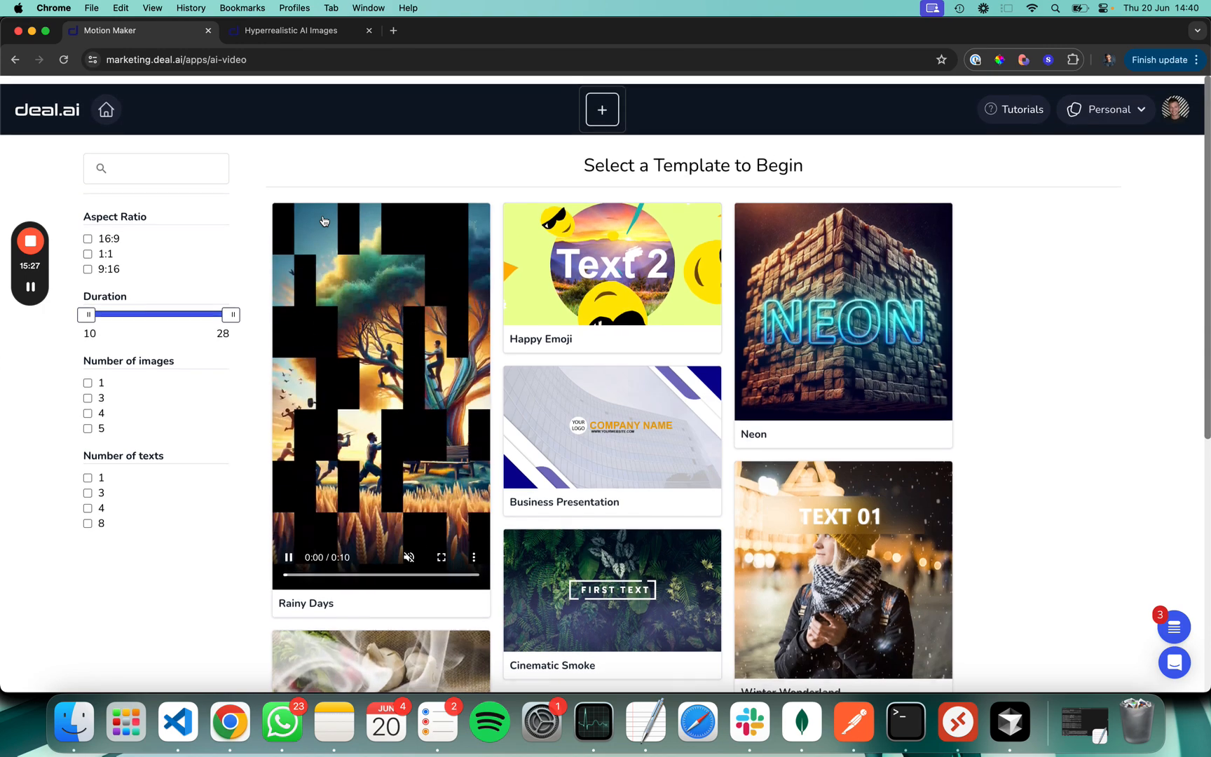
# - Go to the home screen, reopen Motion Maker and check the progress of the queued jobs in the queue indicator
pyautogui.click(107, 102)
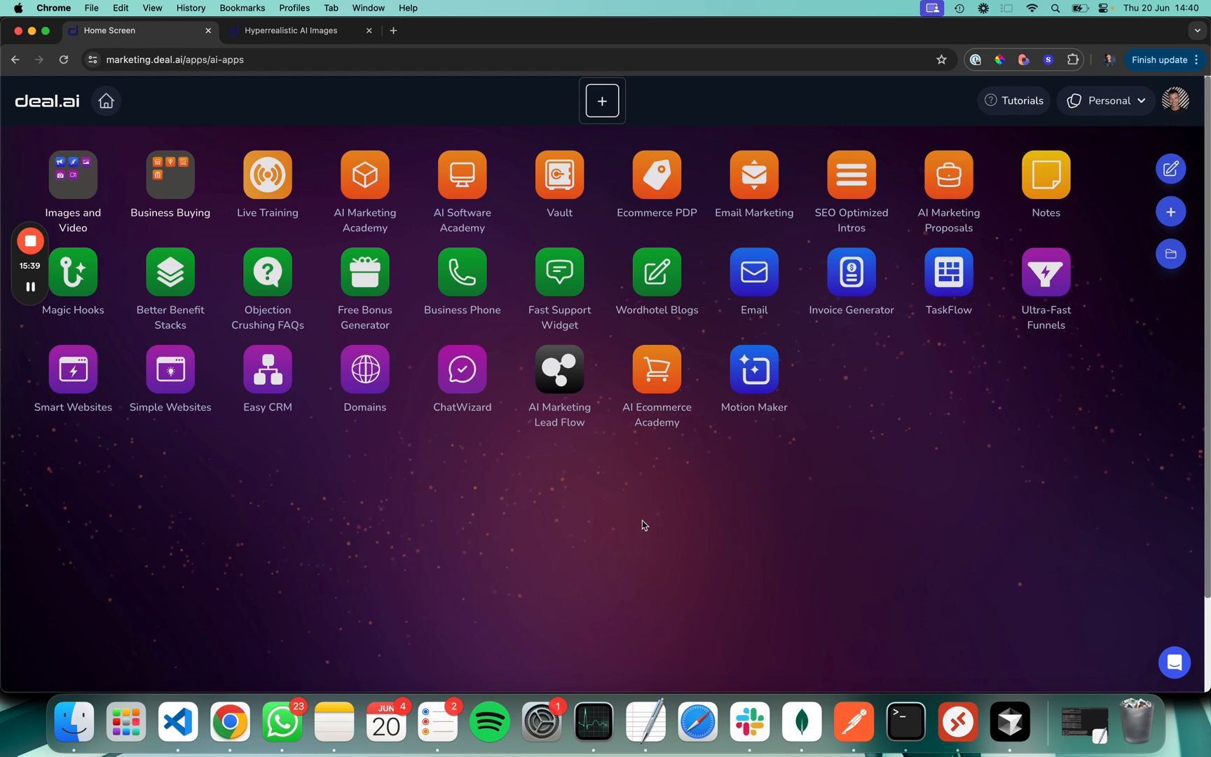
pyautogui.click(754, 369)
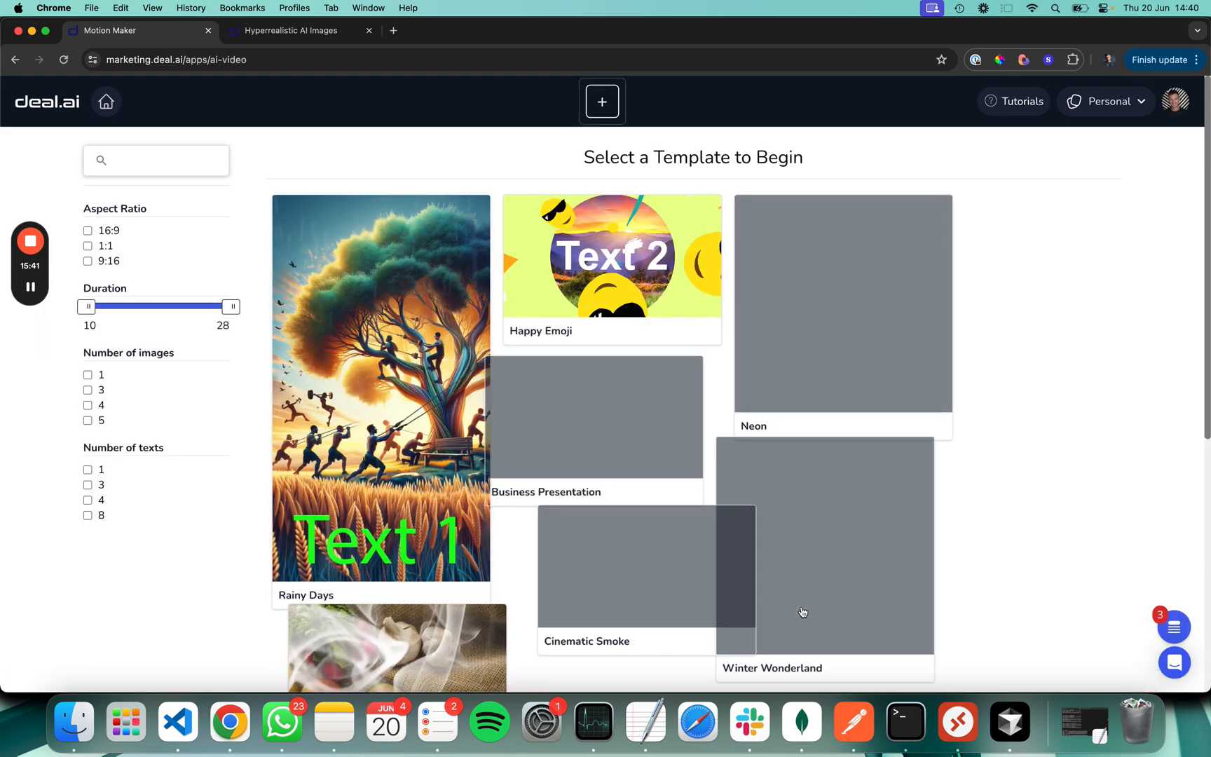
pyautogui.click(1178, 635)
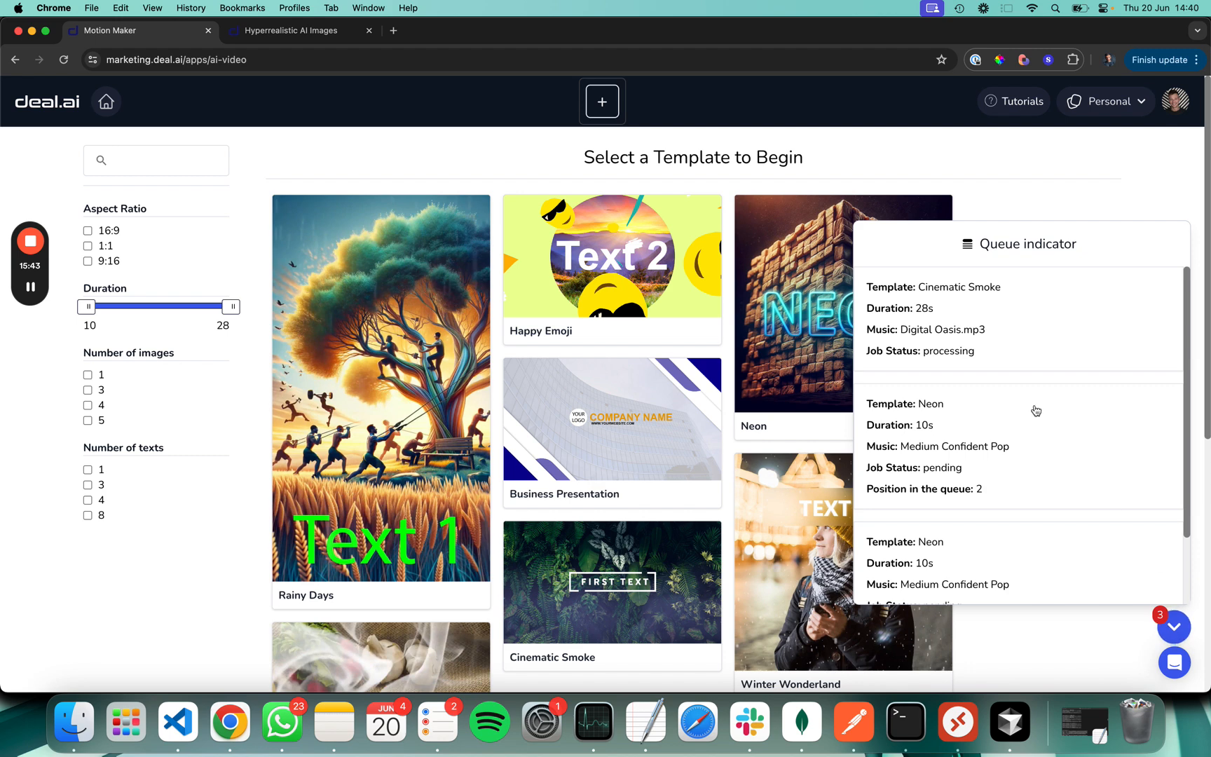
pyautogui.scroll(-3, 1033, 411)
pyautogui.scroll(3, 1036, 410)
pyautogui.scroll(-5, 841, 316)
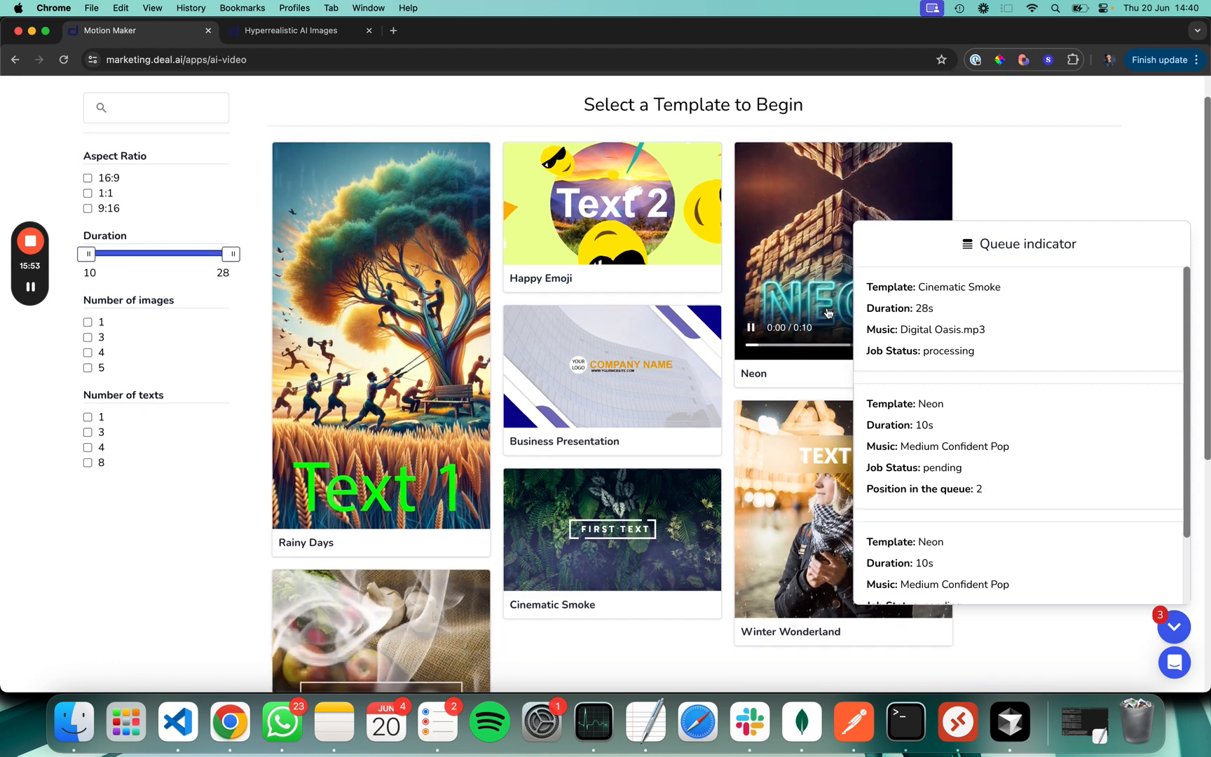
pyautogui.scroll(-2, 914, 385)
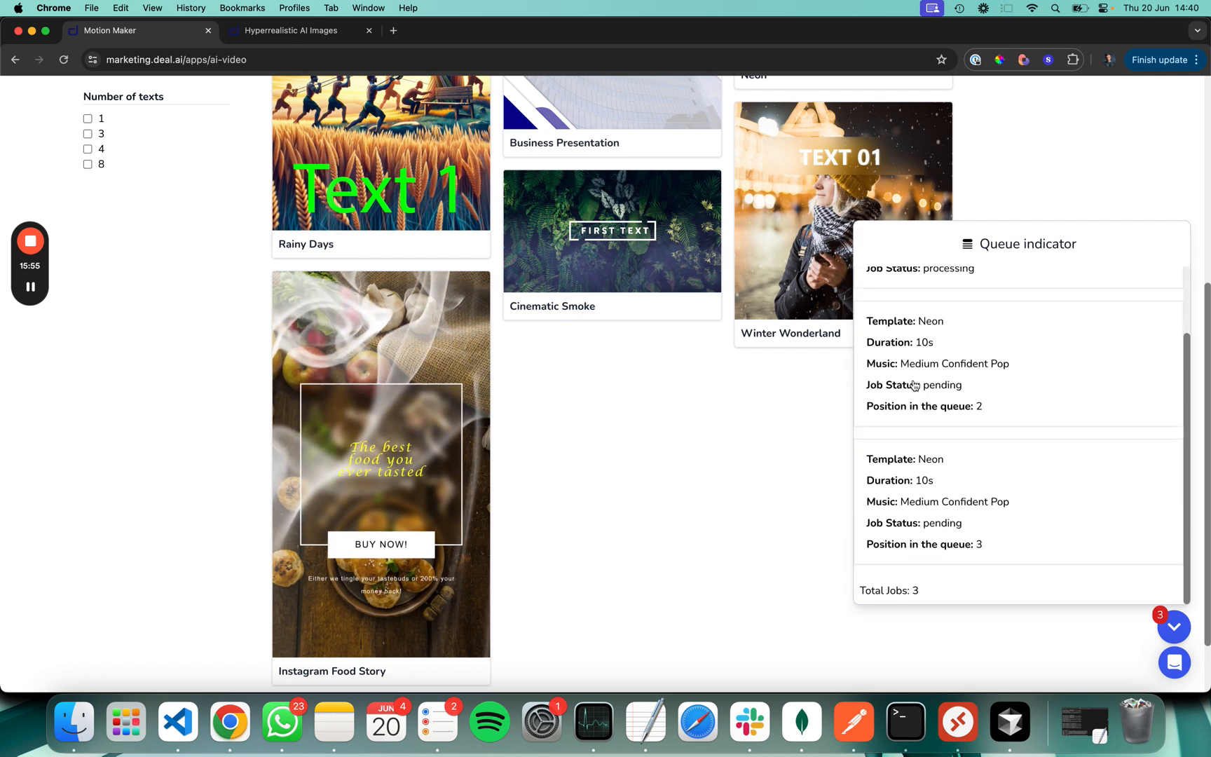
pyautogui.scroll(2, 886, 413)
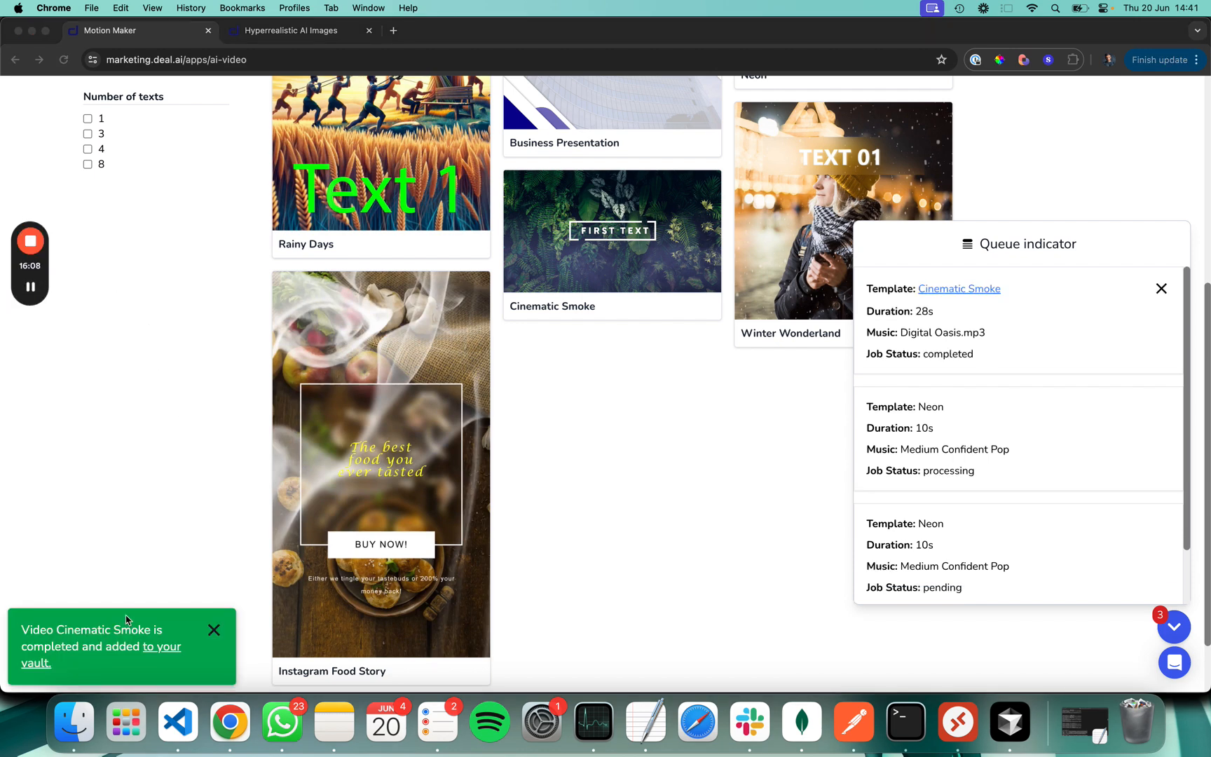
# - Open the completed video's vault folder from the notification and play Cinematic Smoke (1).mp4 with the sound muted
pyautogui.click(160, 650)
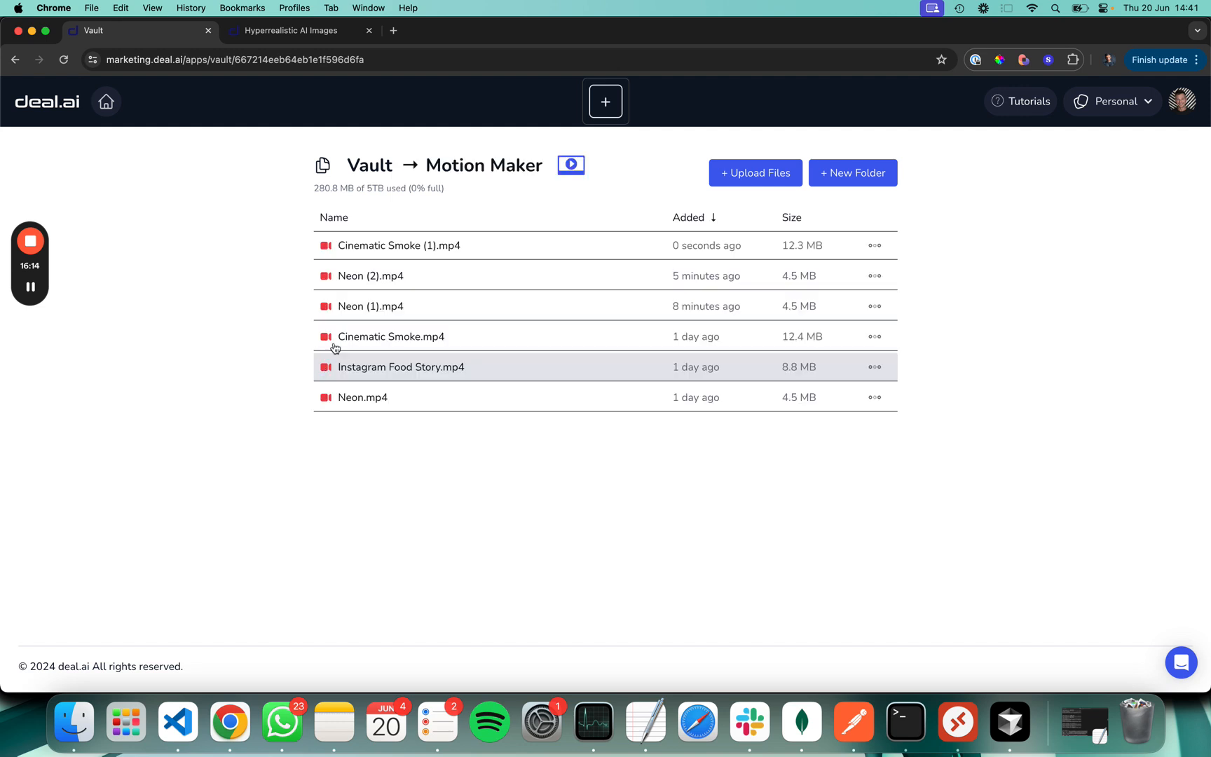
pyautogui.click(451, 247)
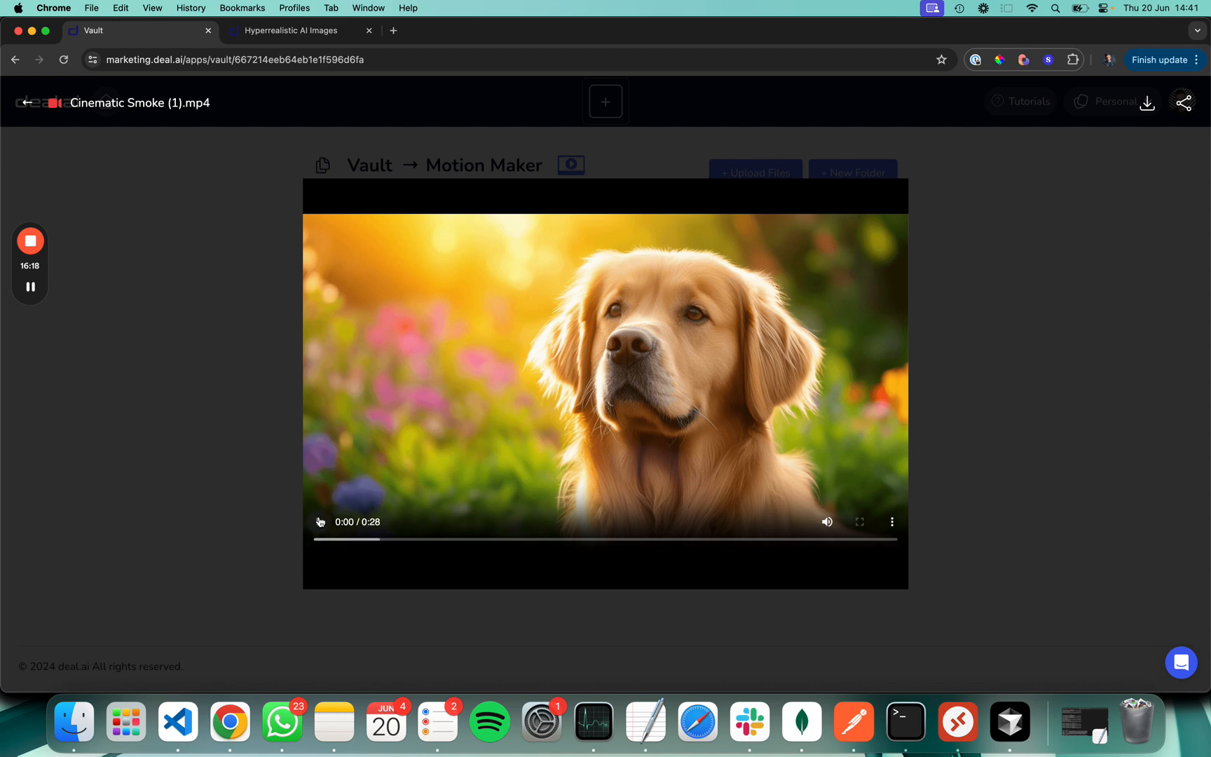
pyautogui.click(319, 521)
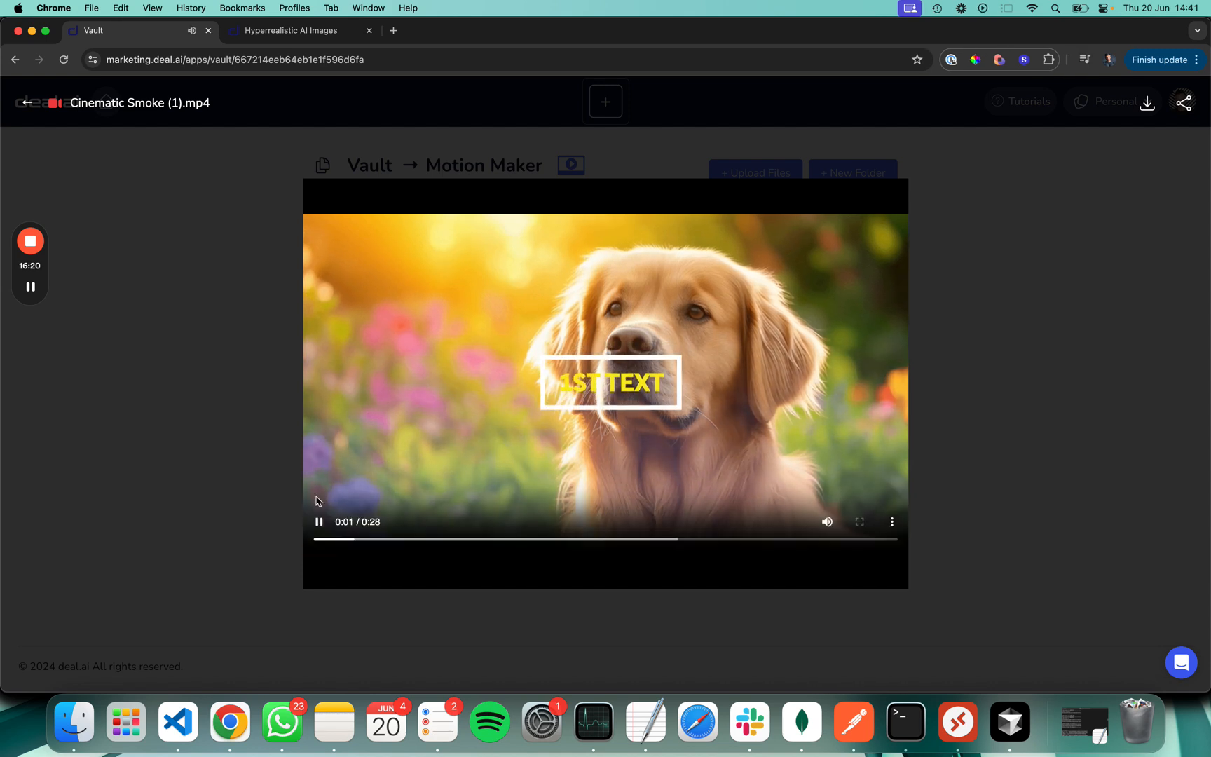
pyautogui.click(825, 524)
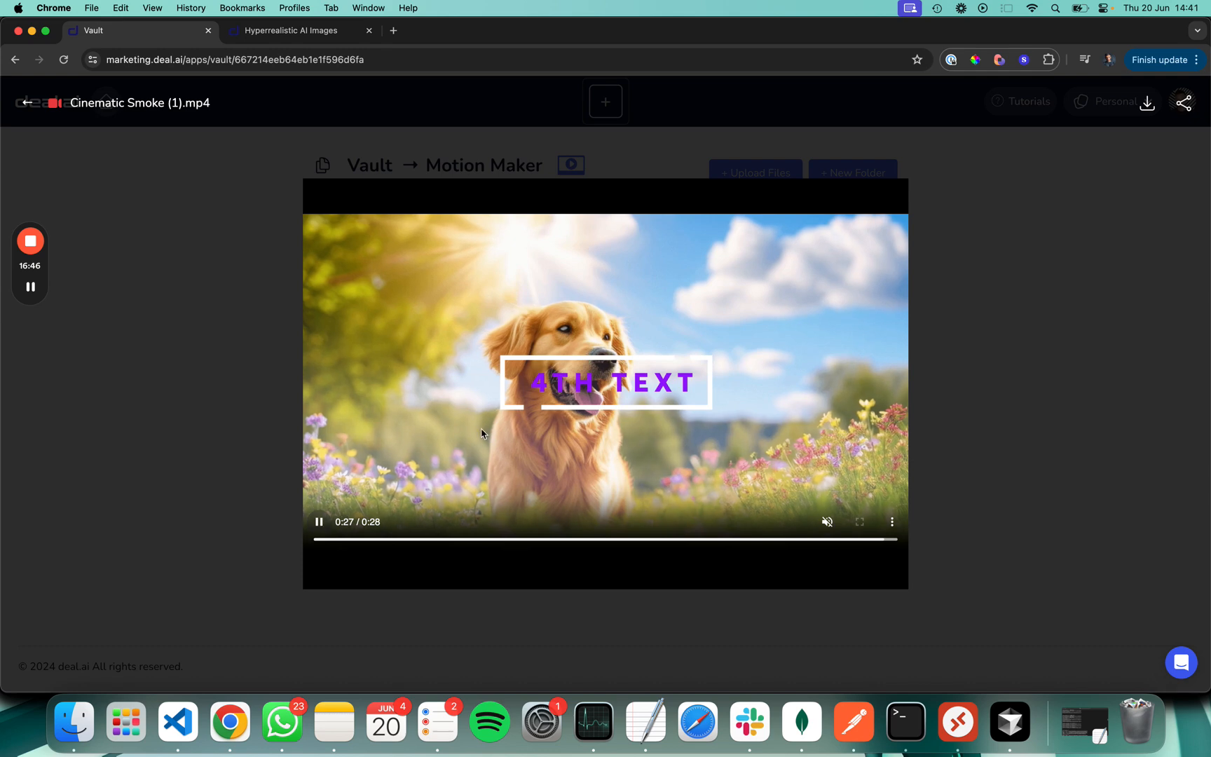
# - Return to the Motion Maker templates, remove the completed Cinematic Smoke job from the queue indicator and close the indicator
pyautogui.hscroll(-10, 168, 406)
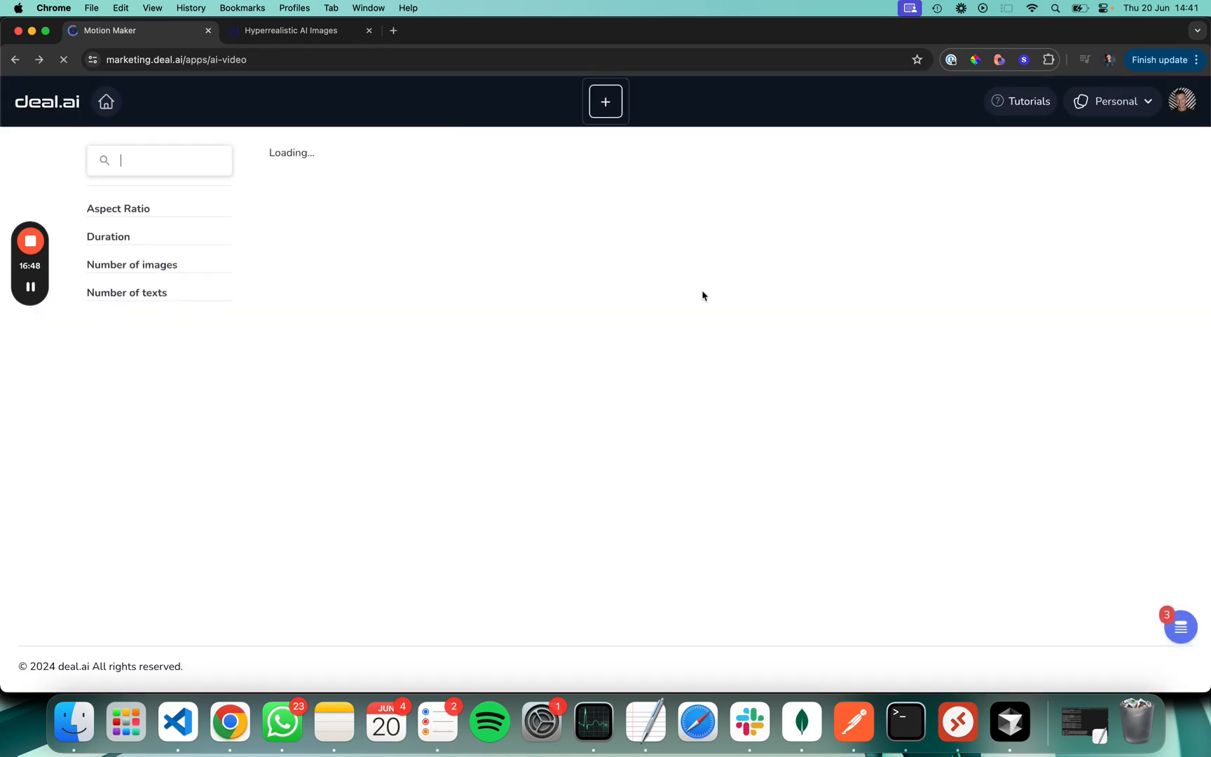
pyautogui.click(1182, 626)
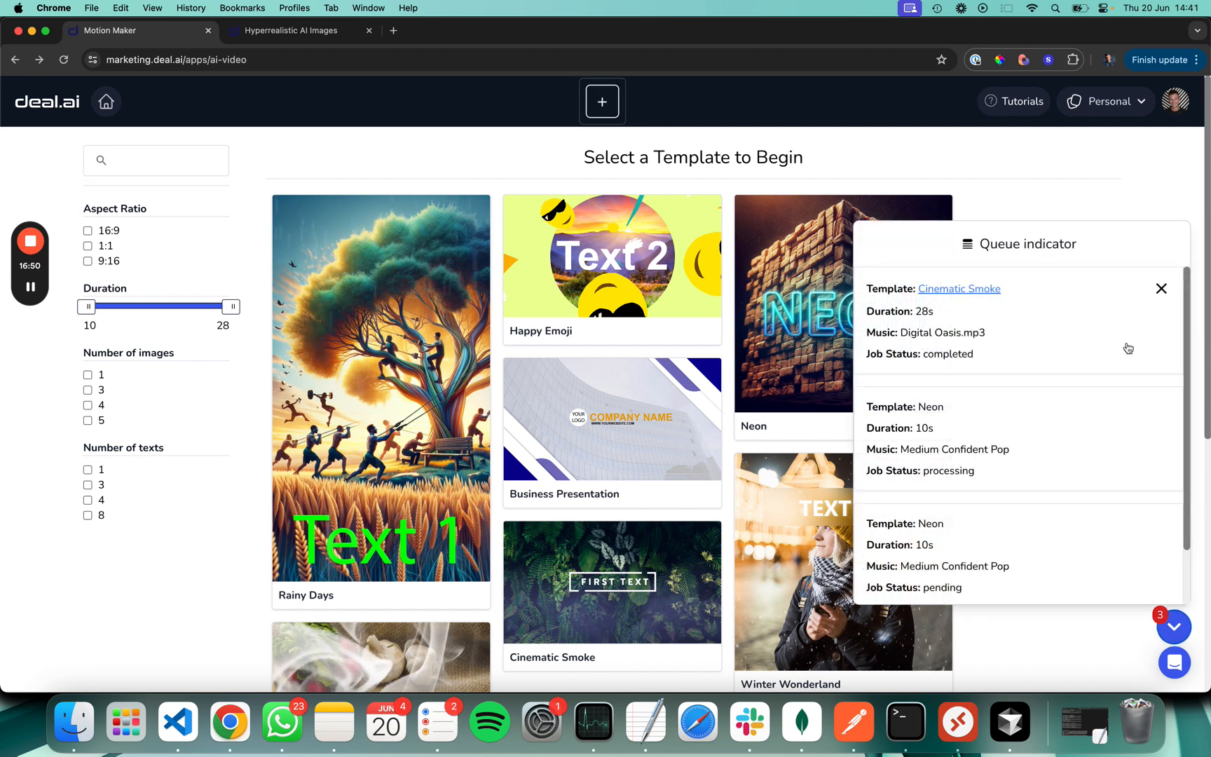
pyautogui.click(1161, 288)
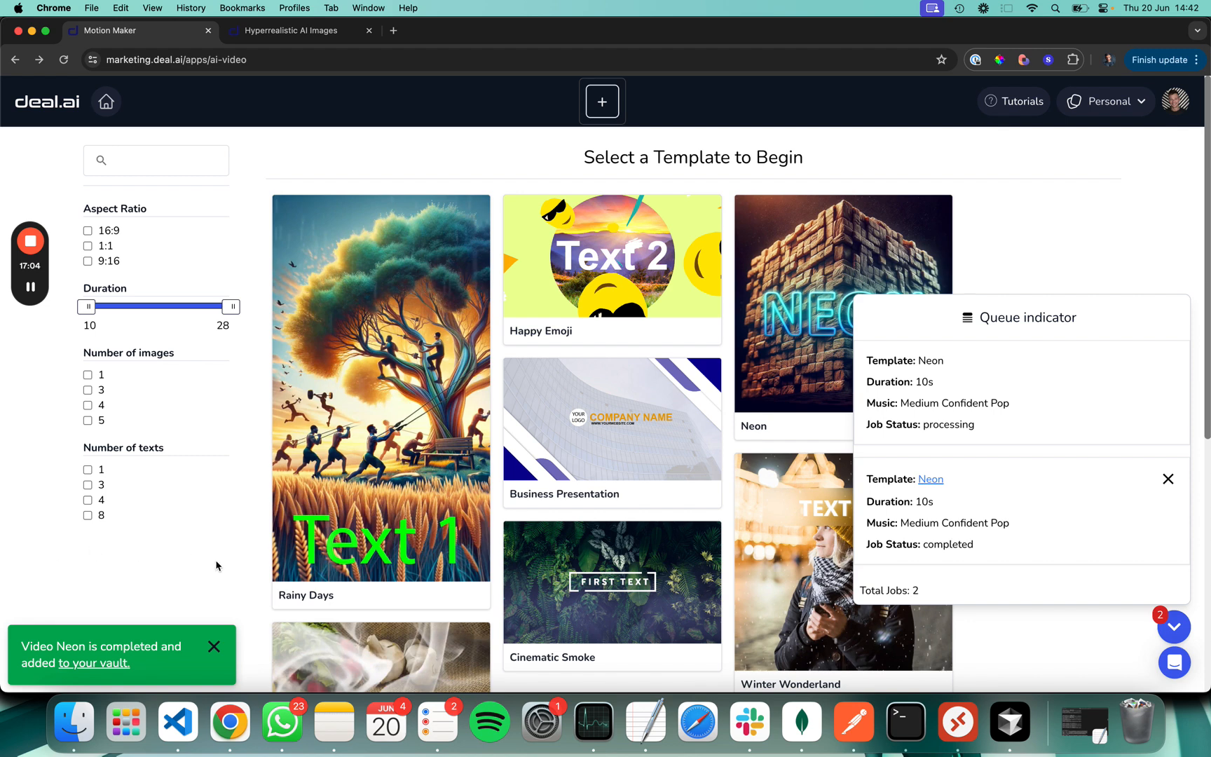
pyautogui.scroll(-1, 216, 565)
pyautogui.scroll(-5, 216, 565)
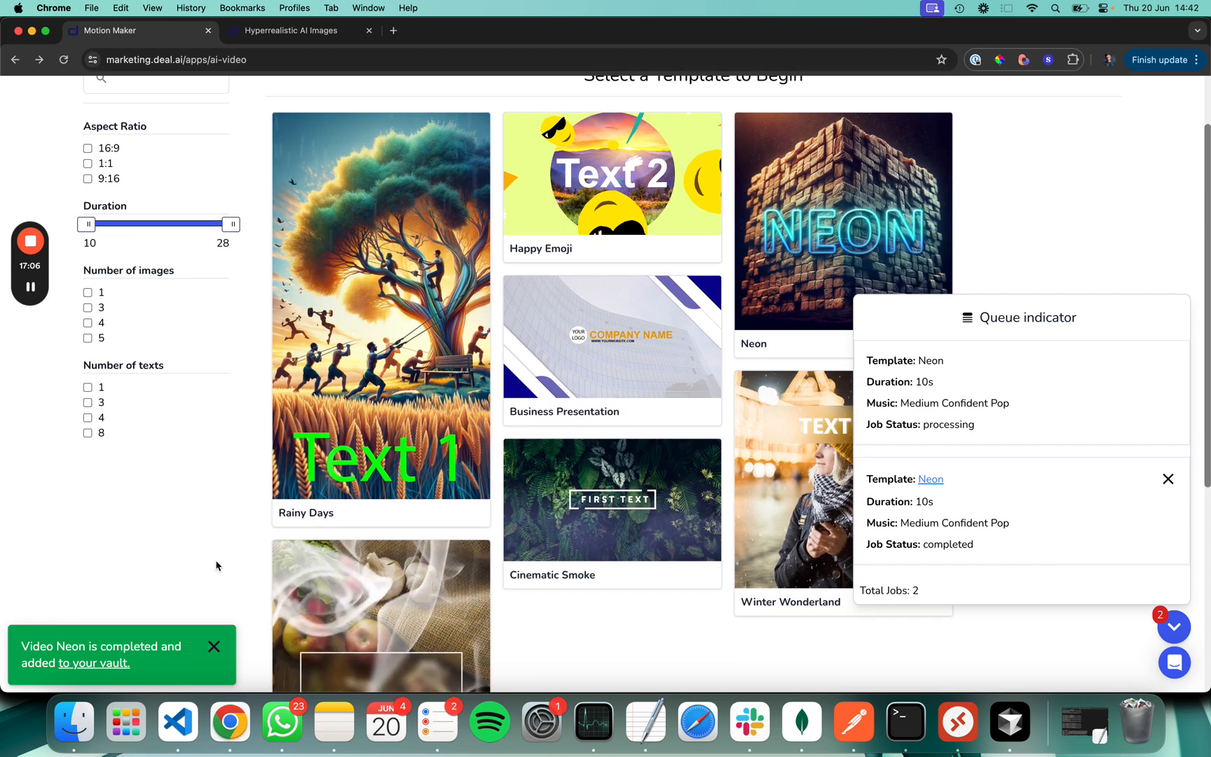
pyautogui.click(1188, 630)
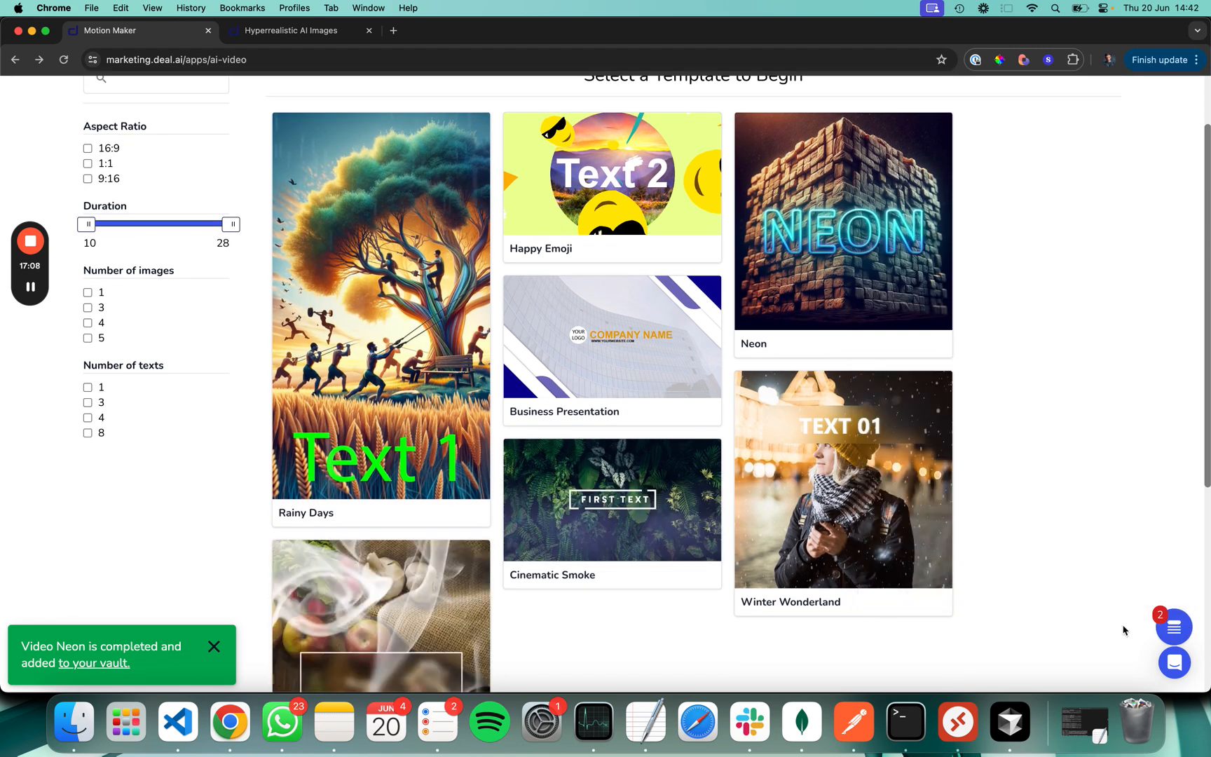
pyautogui.scroll(-8, 600, 611)
pyautogui.scroll(-12, 602, 611)
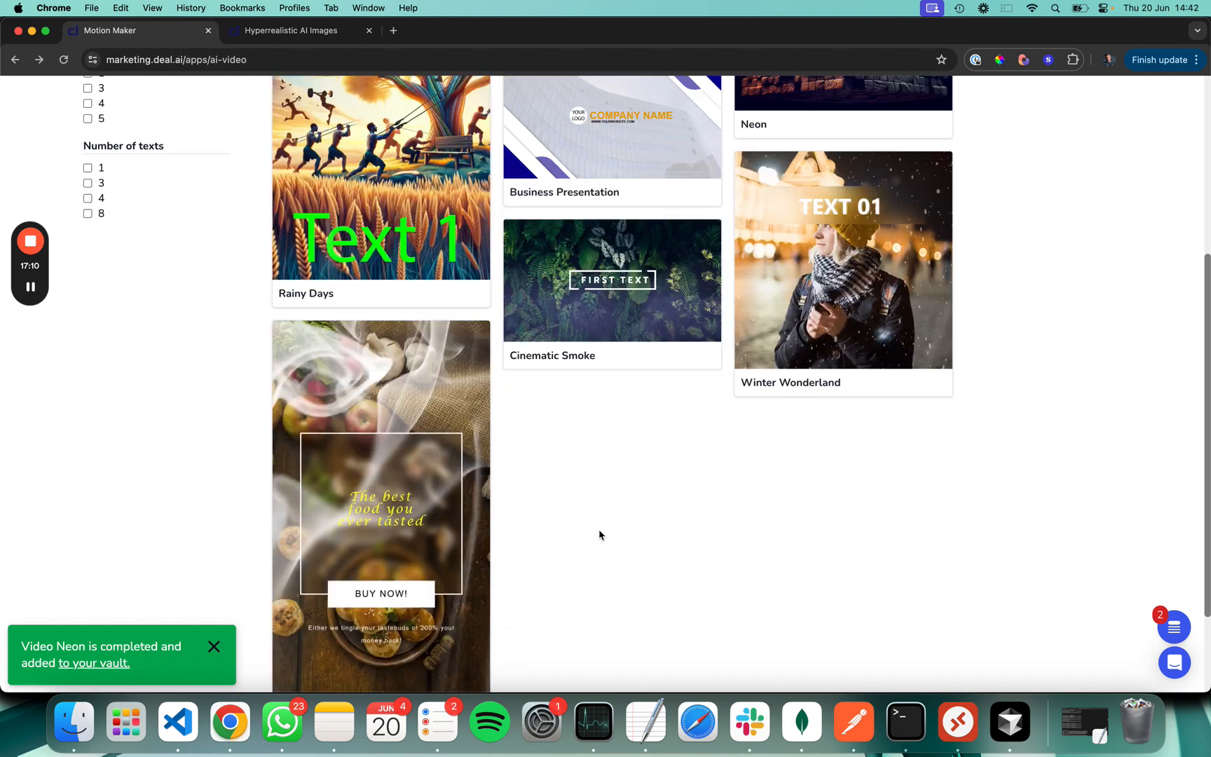
pyautogui.scroll(13, 602, 457)
pyautogui.scroll(12, 595, 582)
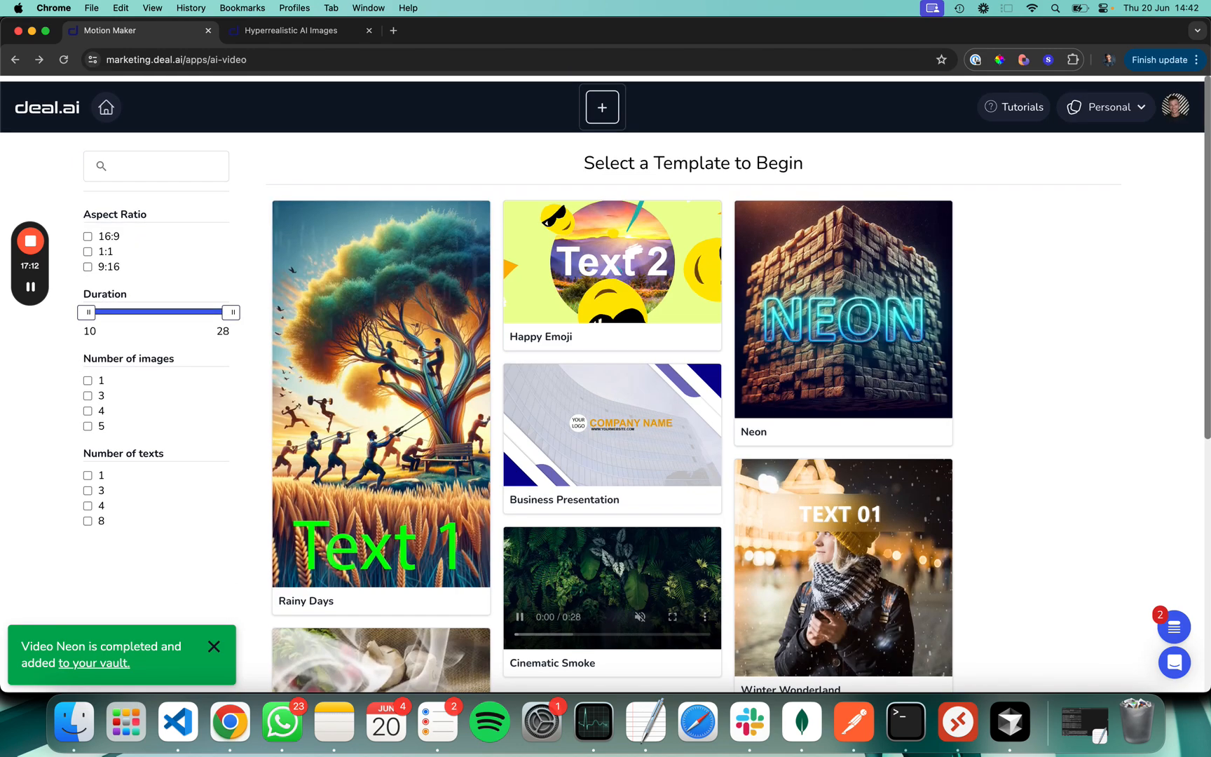